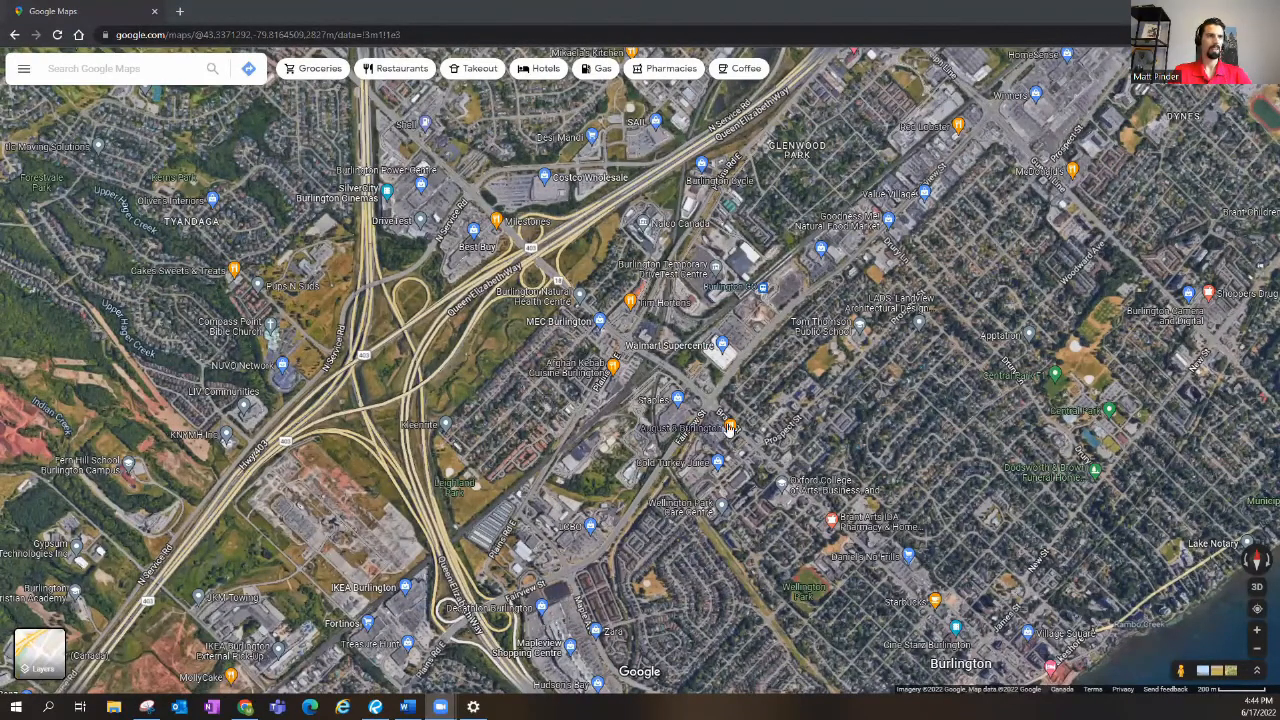
{"action": "scroll", "coordinate": [715, 405], "scroll_direction": "up", "scroll_amount": 1}
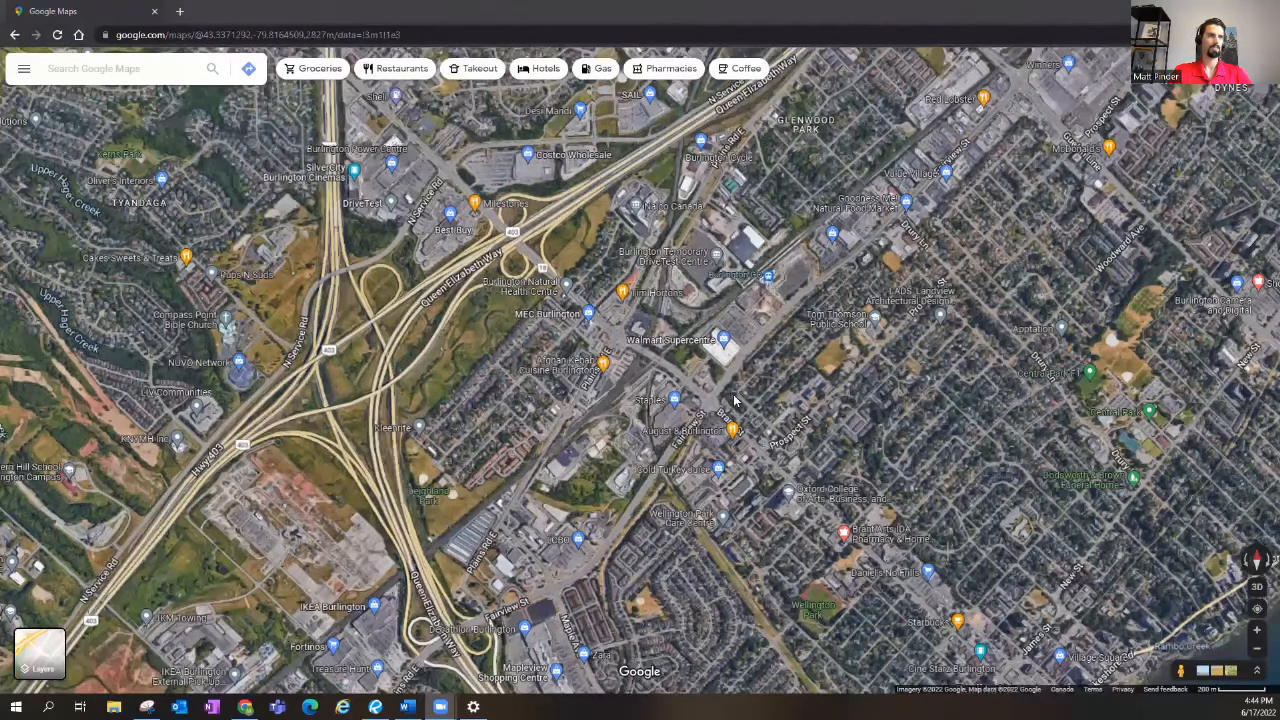
{"action": "scroll", "coordinate": [748, 415], "scroll_direction": "up", "scroll_amount": 8}
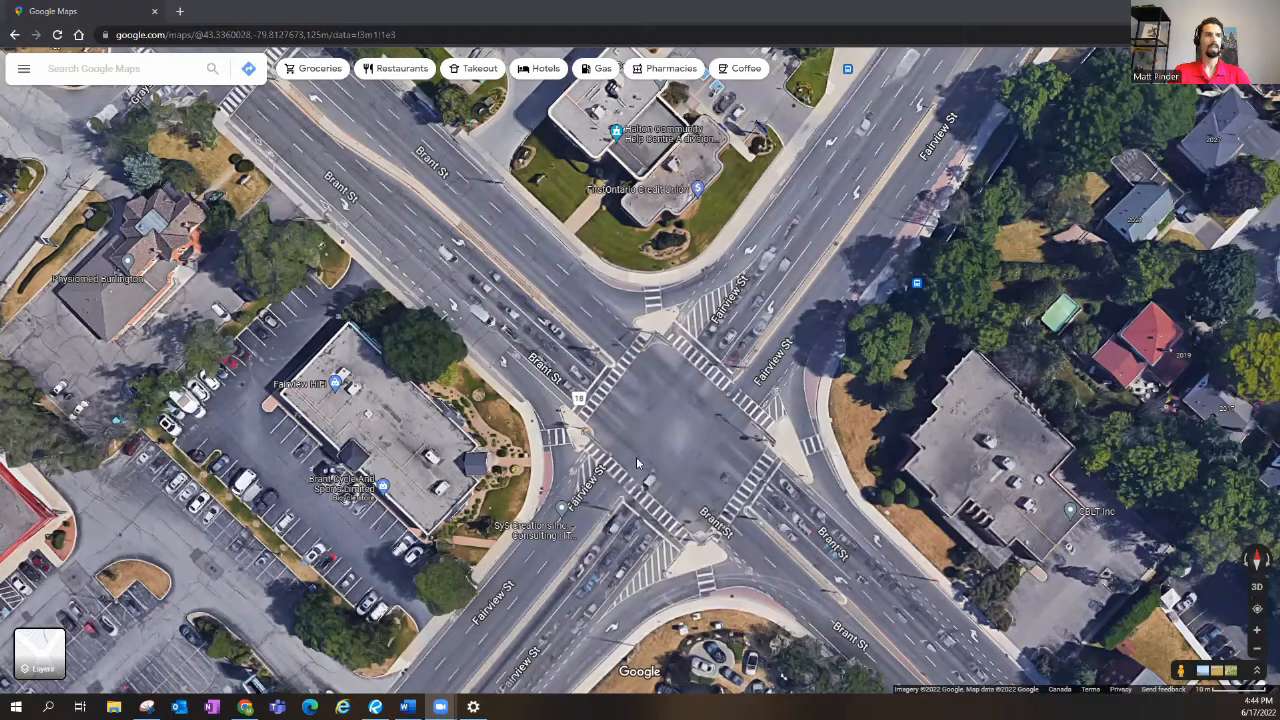
{"action": "scroll", "coordinate": [660, 480], "scroll_direction": "down", "scroll_amount": 1}
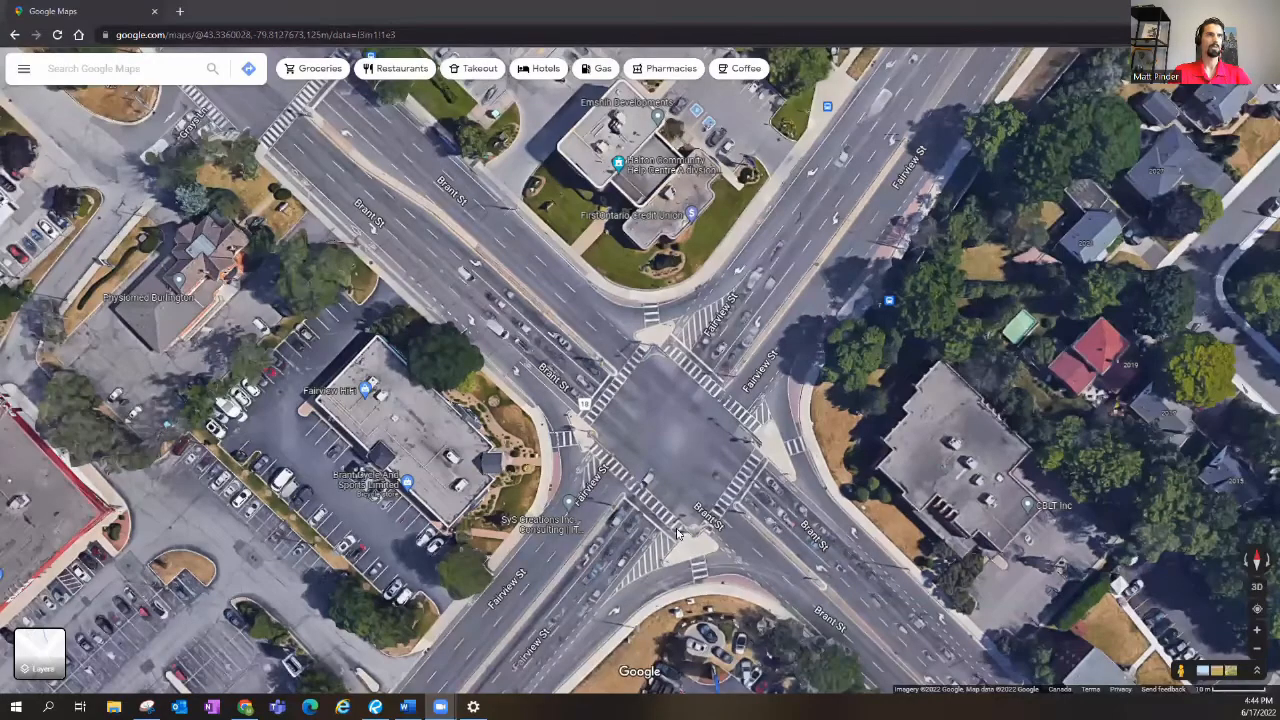
{"action": "scroll", "coordinate": [680, 520], "scroll_direction": "down", "scroll_amount": 3}
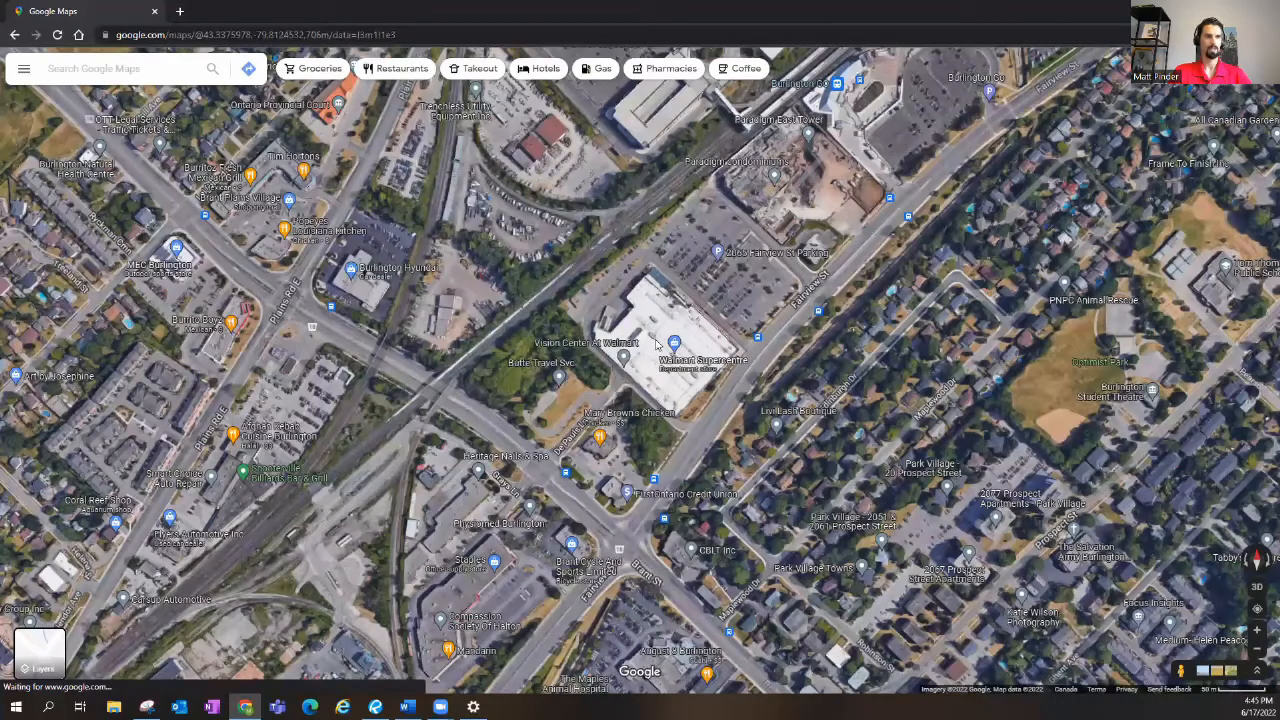
{"action": "scroll", "coordinate": [830, 445], "scroll_direction": "down", "scroll_amount": 3}
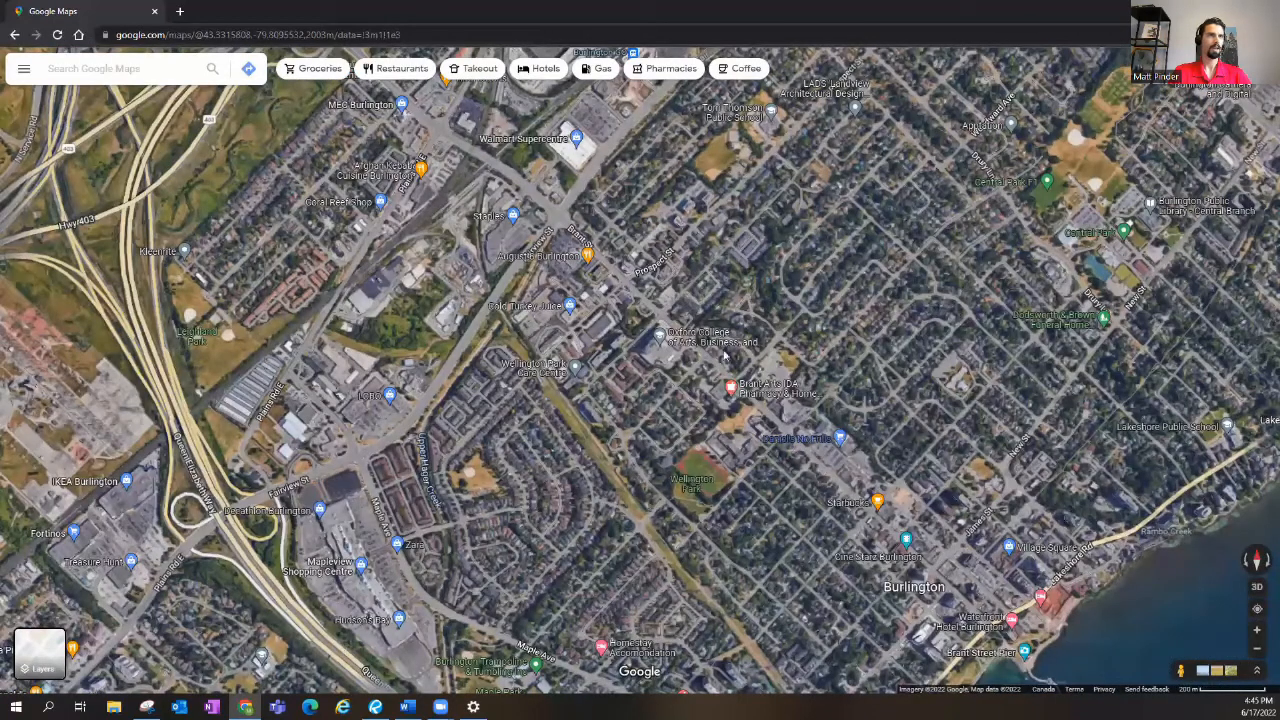
{"action": "scroll", "coordinate": [649, 311], "scroll_direction": "up", "scroll_amount": 3}
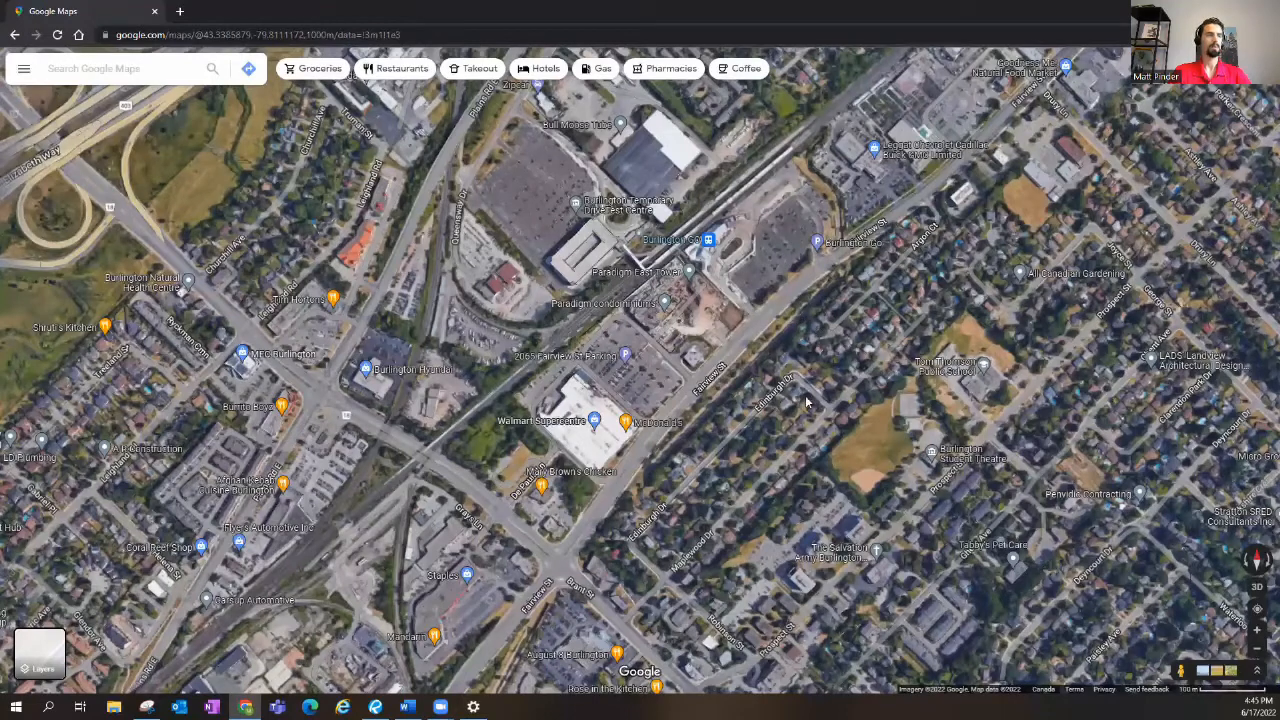
- Pan the map to recentre on the Fairview and Brant intersection near the Walmart
{"action": "left_click_drag", "start_coordinate": [762, 484], "coordinate": [770, 476]}
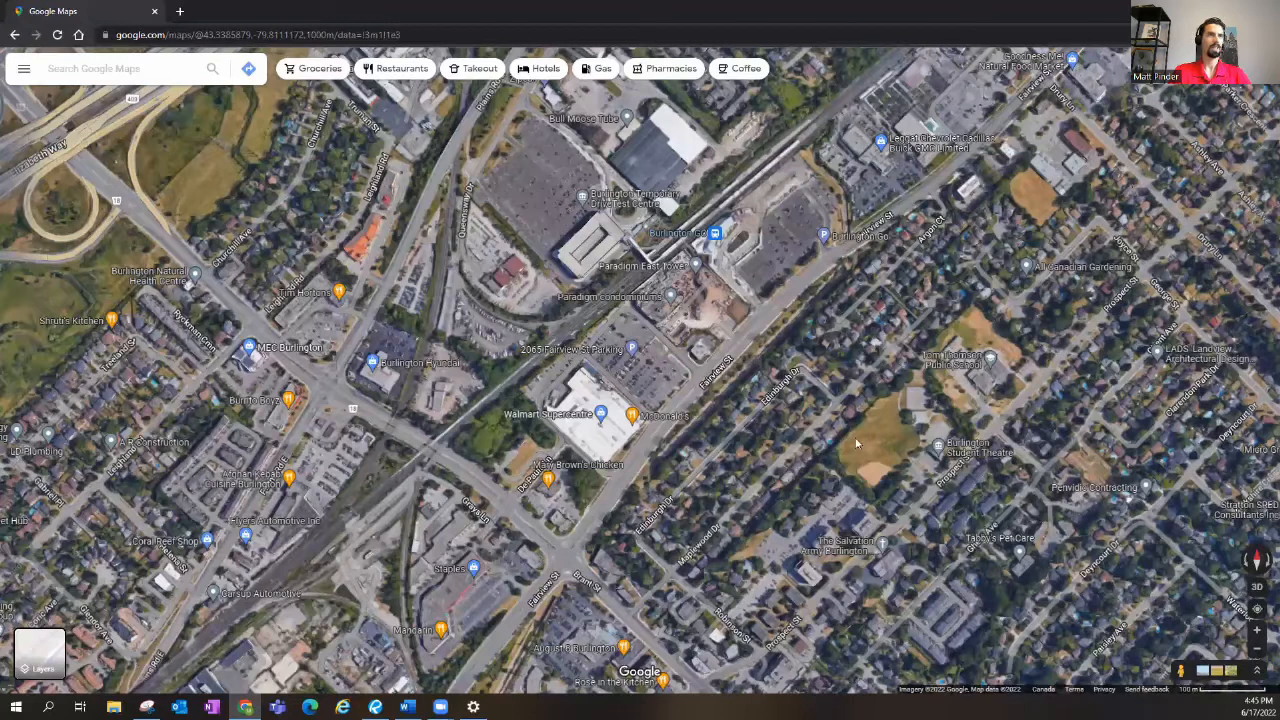
{"action": "scroll", "coordinate": [856, 445], "scroll_direction": "up", "scroll_amount": 1}
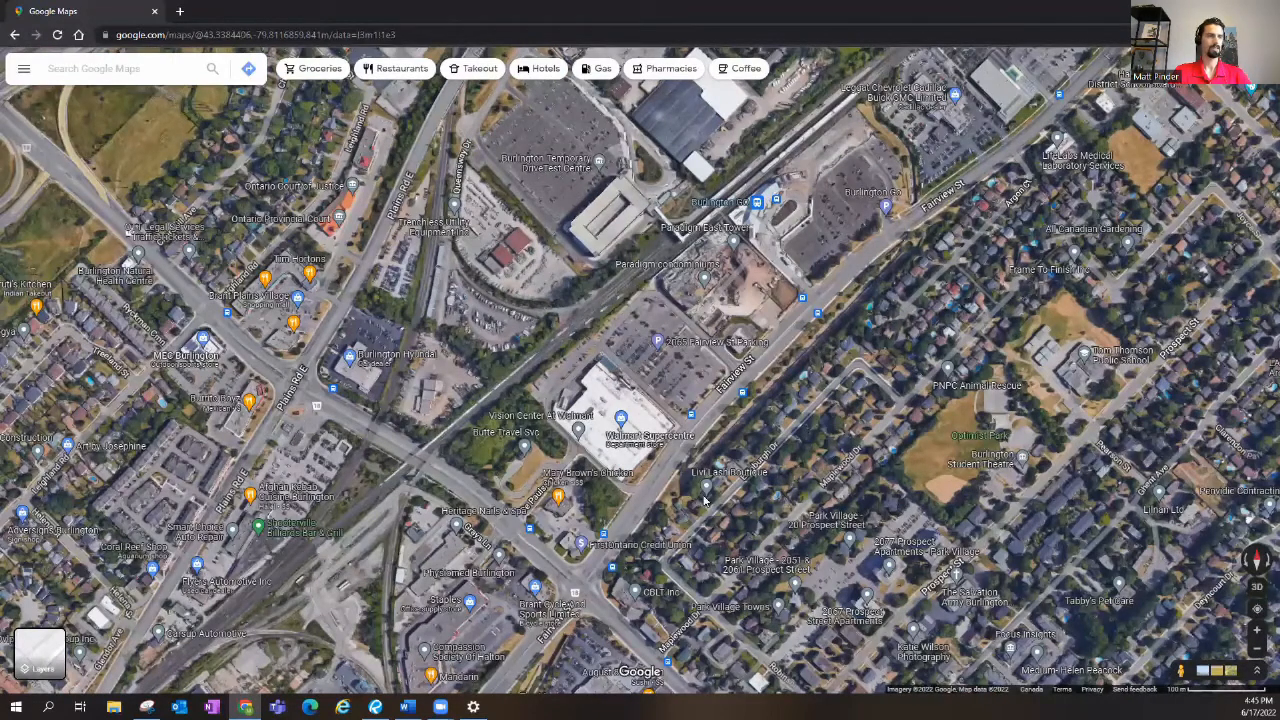
{"action": "left_click_drag", "start_coordinate": [690, 483], "coordinate": [734, 427]}
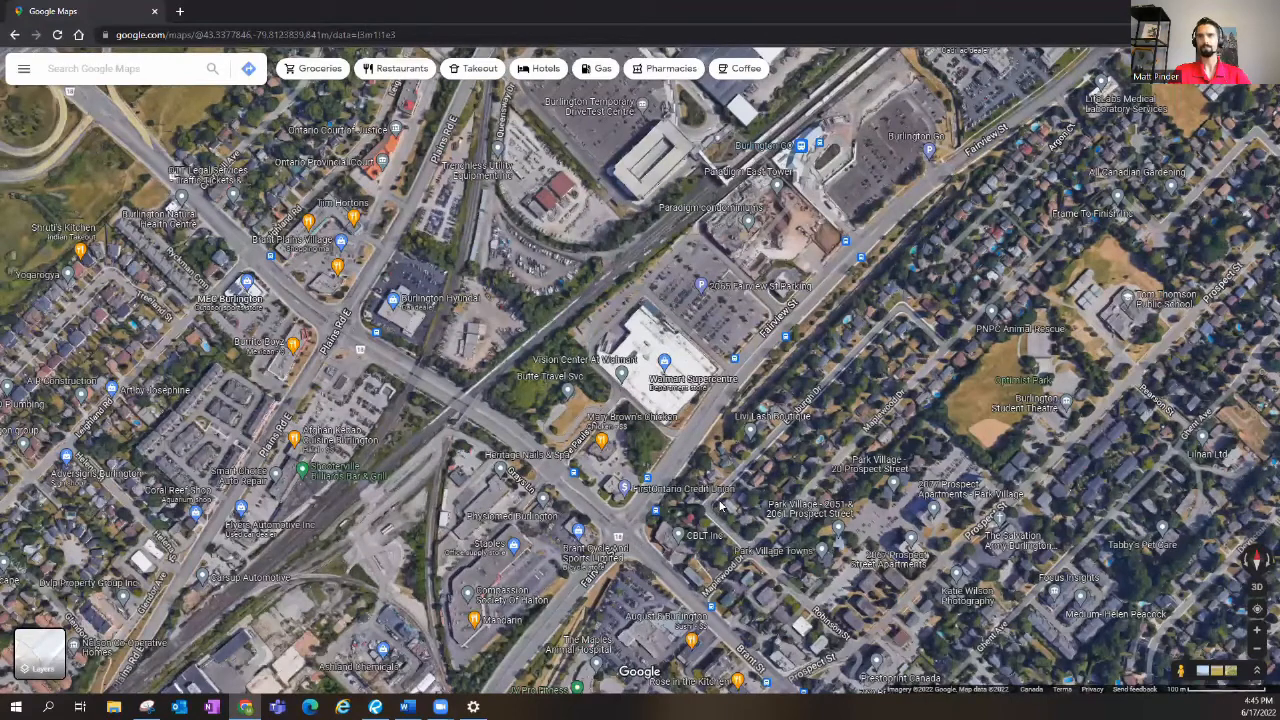
{"action": "scroll", "coordinate": [740, 405], "scroll_direction": "up", "scroll_amount": 1}
{"action": "scroll", "coordinate": [740, 405], "scroll_direction": "up", "scroll_amount": 1}
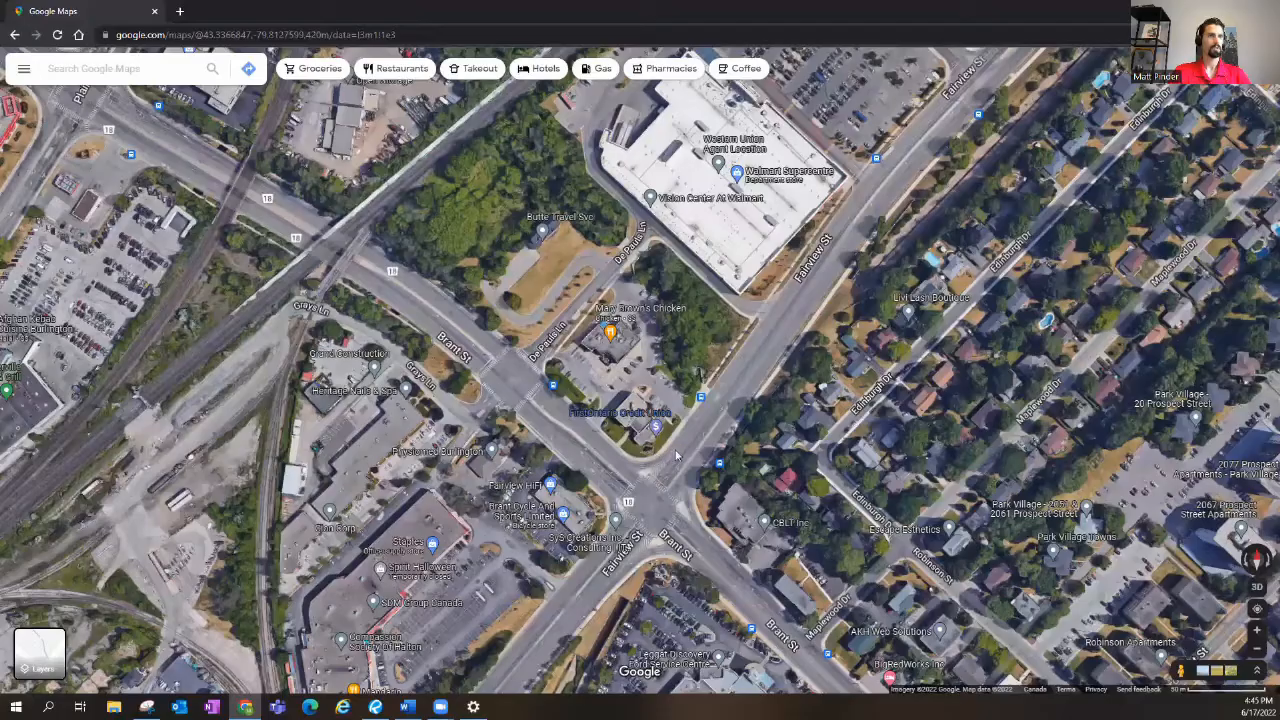
{"action": "scroll", "coordinate": [672, 450], "scroll_direction": "up", "scroll_amount": 1}
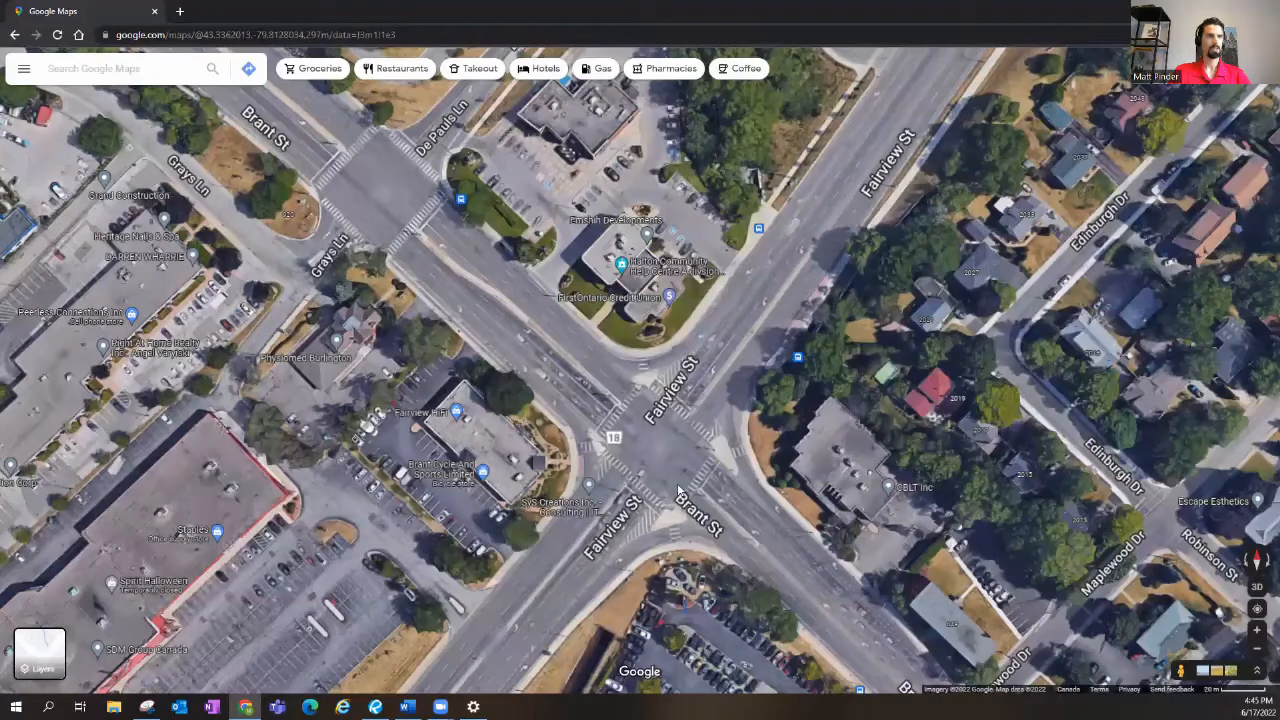
{"action": "scroll", "coordinate": [678, 414], "scroll_direction": "up", "scroll_amount": 1}
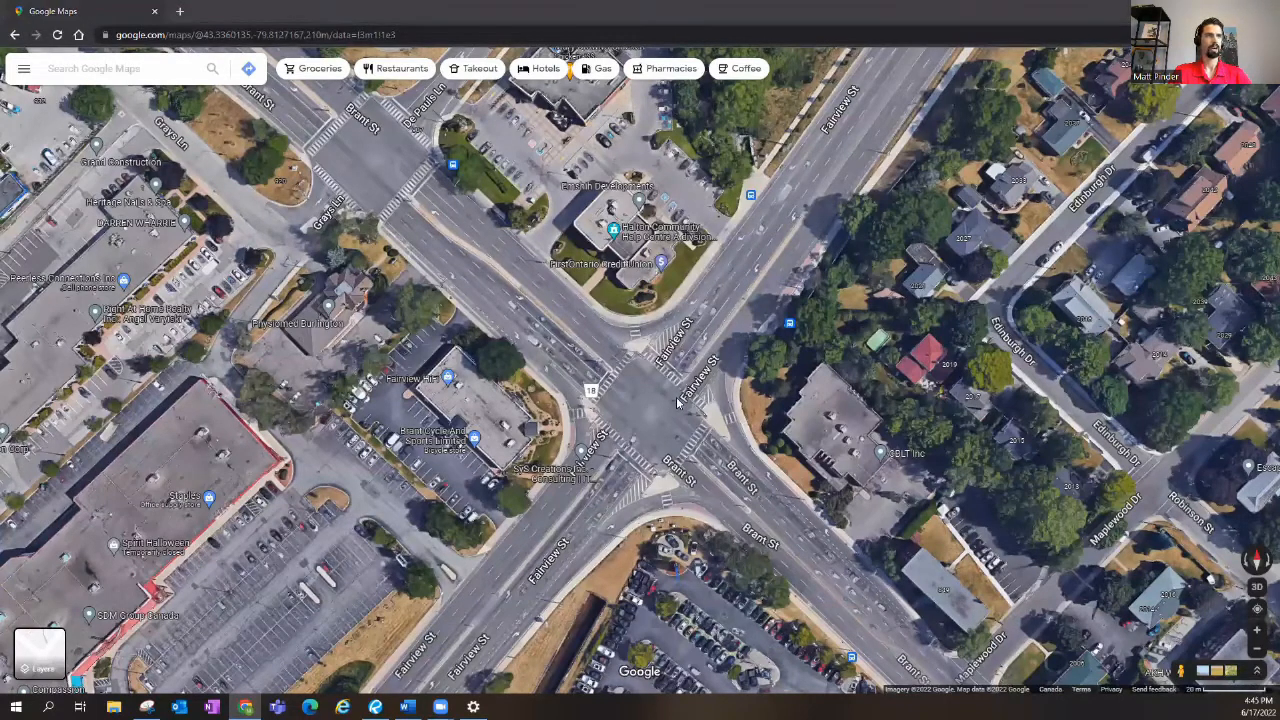
{"action": "key", "text": "alt+Tab"}
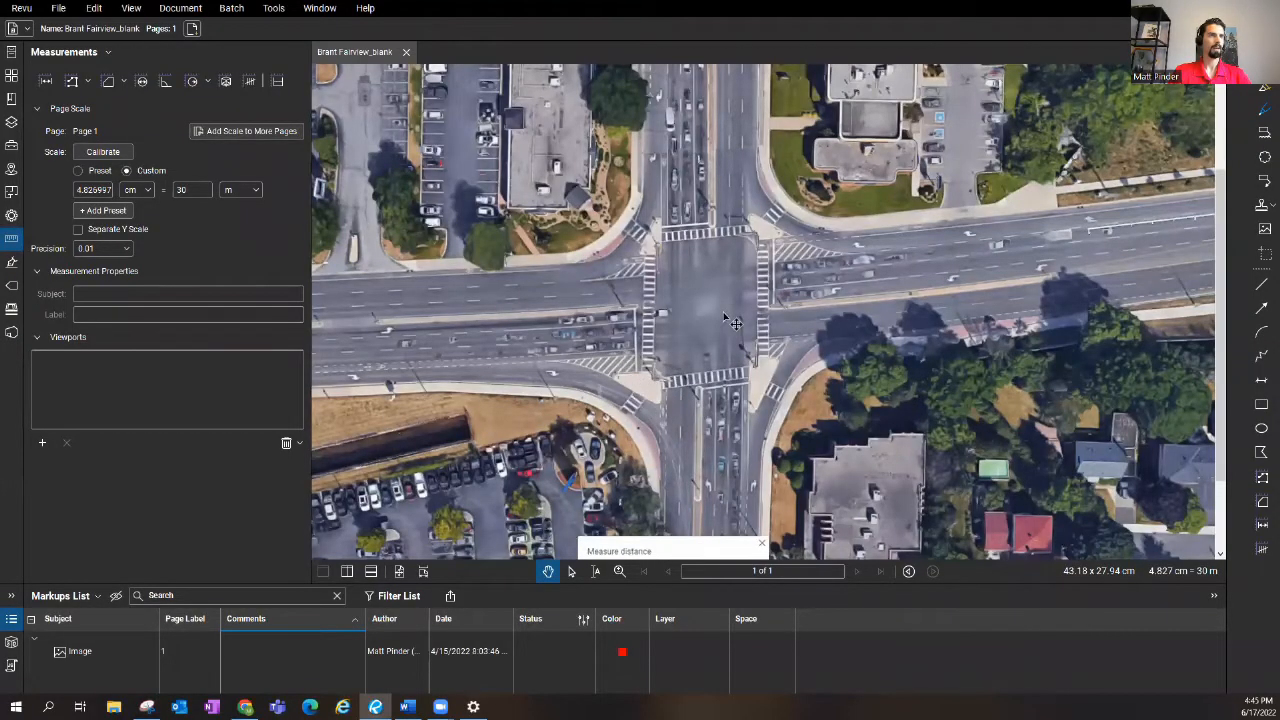
{"action": "left_click_drag", "start_coordinate": [733, 330], "coordinate": [737, 348]}
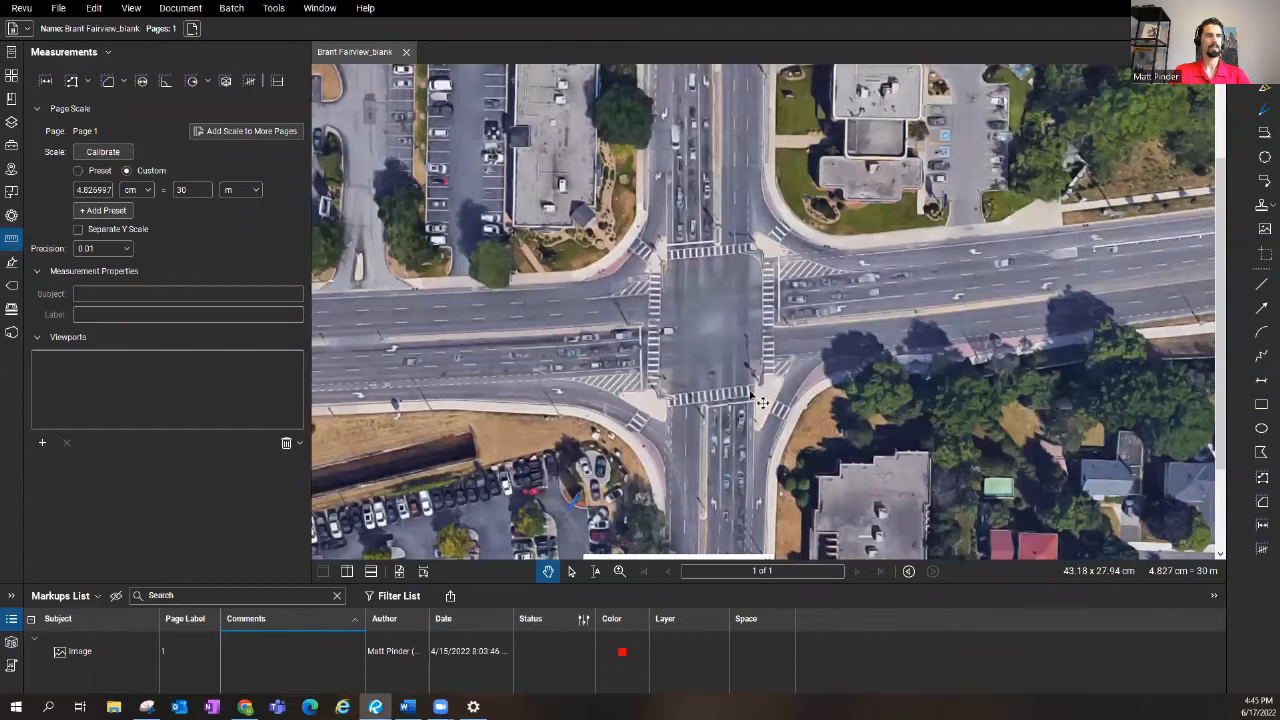
{"action": "scroll", "coordinate": [710, 355], "scroll_direction": "up", "scroll_amount": 1}
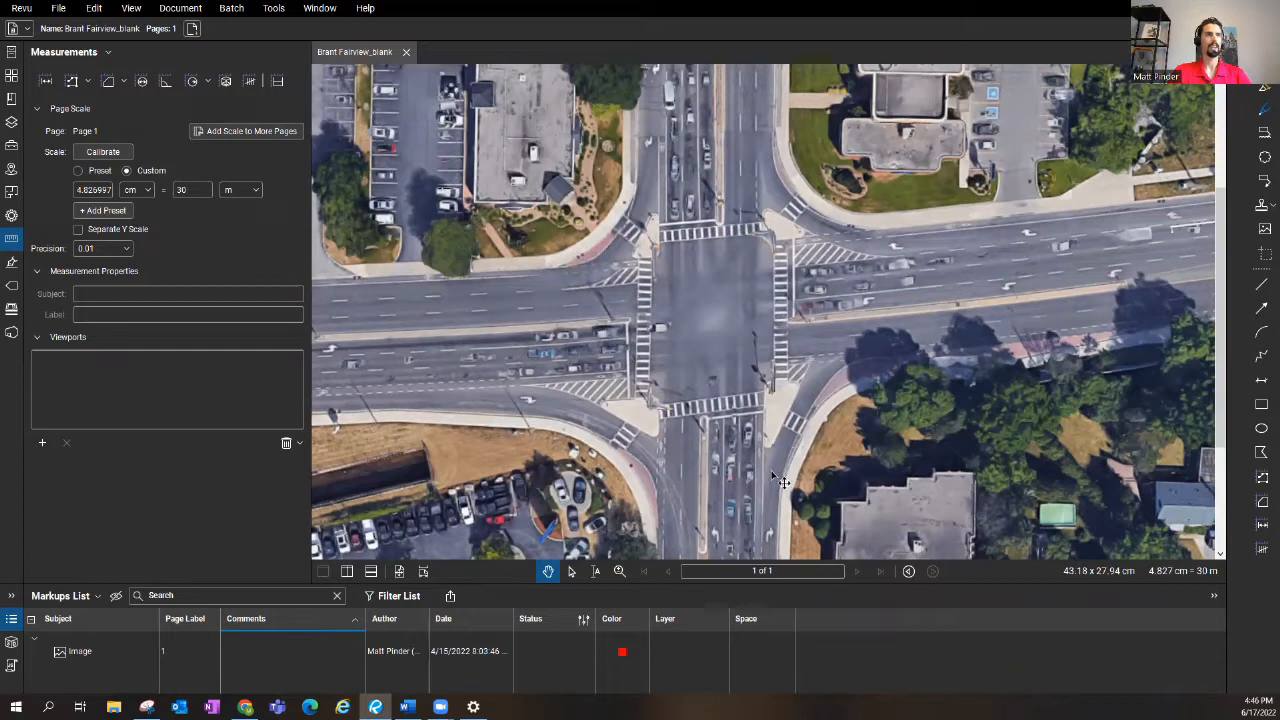
{"action": "scroll", "coordinate": [780, 480], "scroll_direction": "up", "scroll_amount": 1}
{"action": "scroll", "coordinate": [790, 470], "scroll_direction": "up", "scroll_amount": 1}
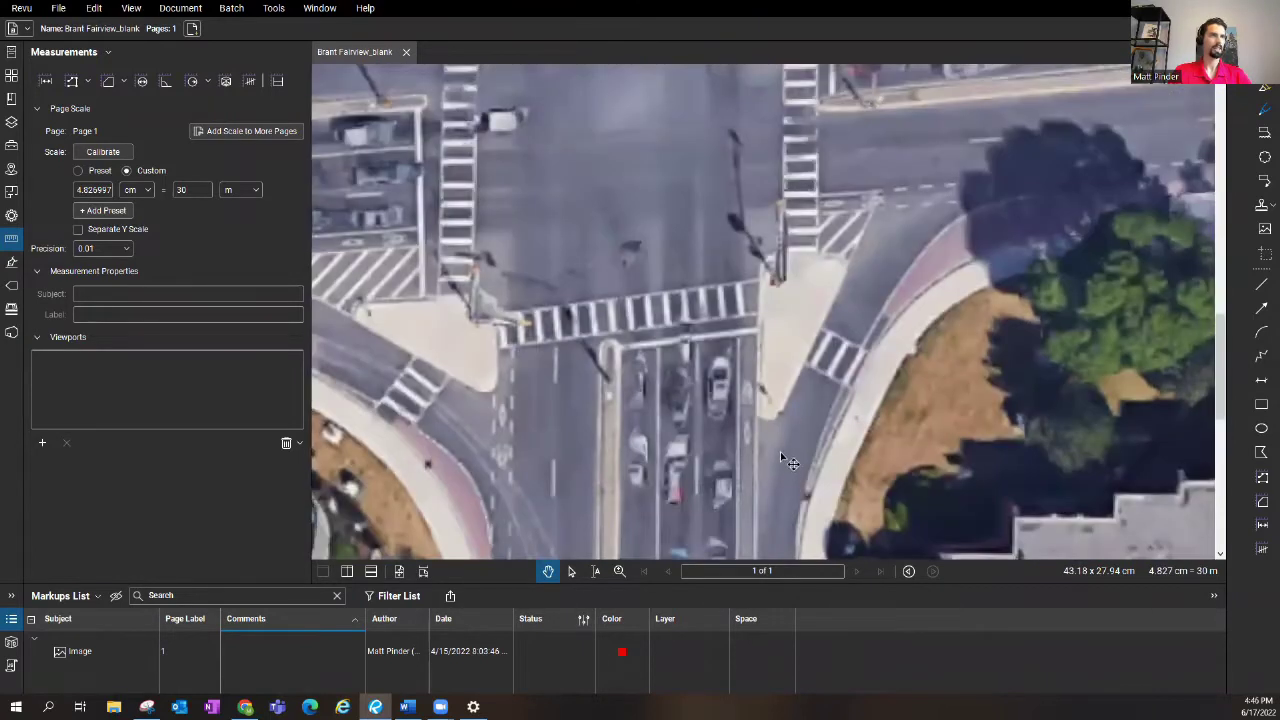
- Measure the 3.25 m outer lane width from lane line to curb at the southeast corner
{"action": "left_click", "coordinate": [47, 81]}
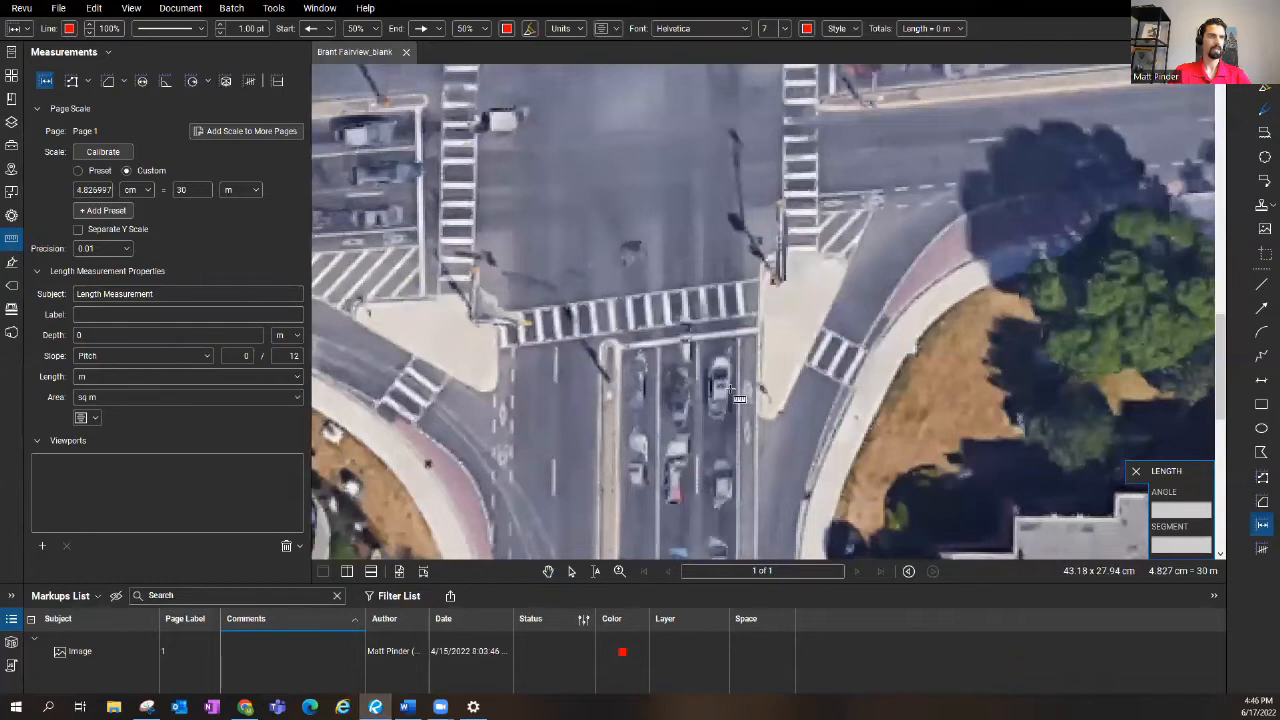
{"action": "scroll", "coordinate": [746, 391], "scroll_direction": "down", "scroll_amount": 1}
{"action": "scroll", "coordinate": [773, 432], "scroll_direction": "down", "scroll_amount": 1}
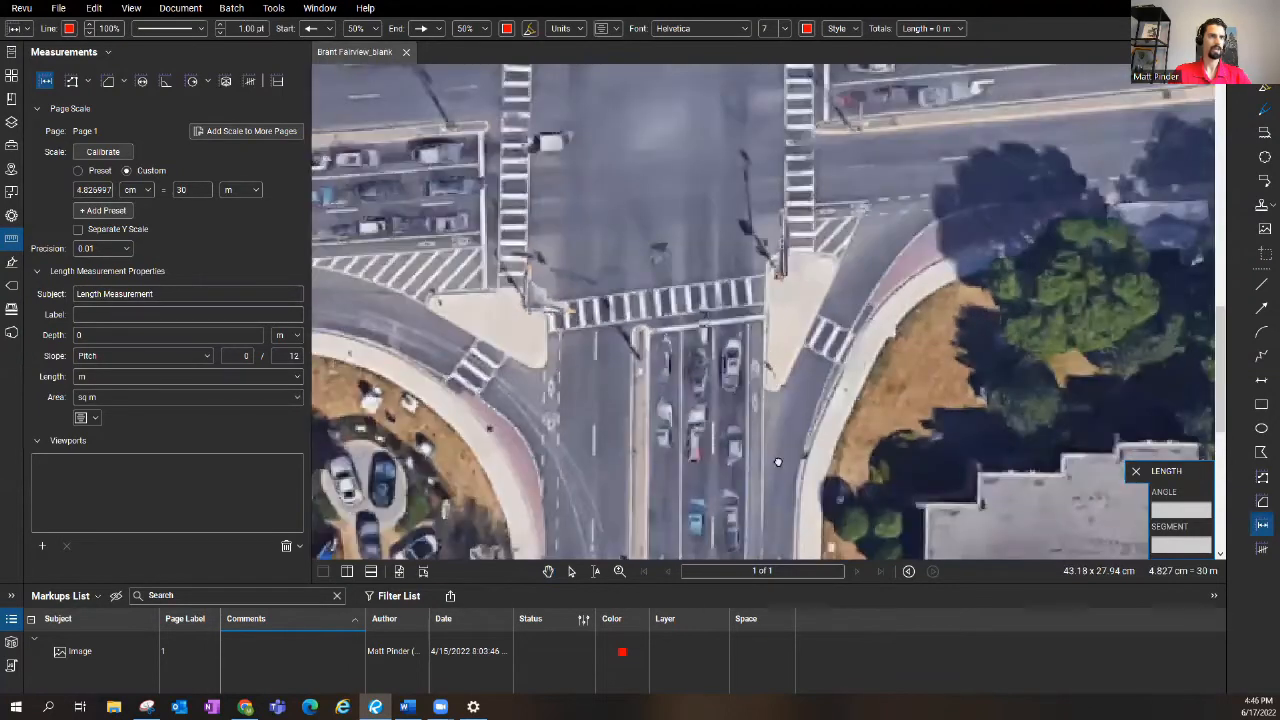
{"action": "scroll", "coordinate": [778, 294], "scroll_direction": "down", "scroll_amount": 1}
{"action": "scroll", "coordinate": [760, 300], "scroll_direction": "up", "scroll_amount": 1}
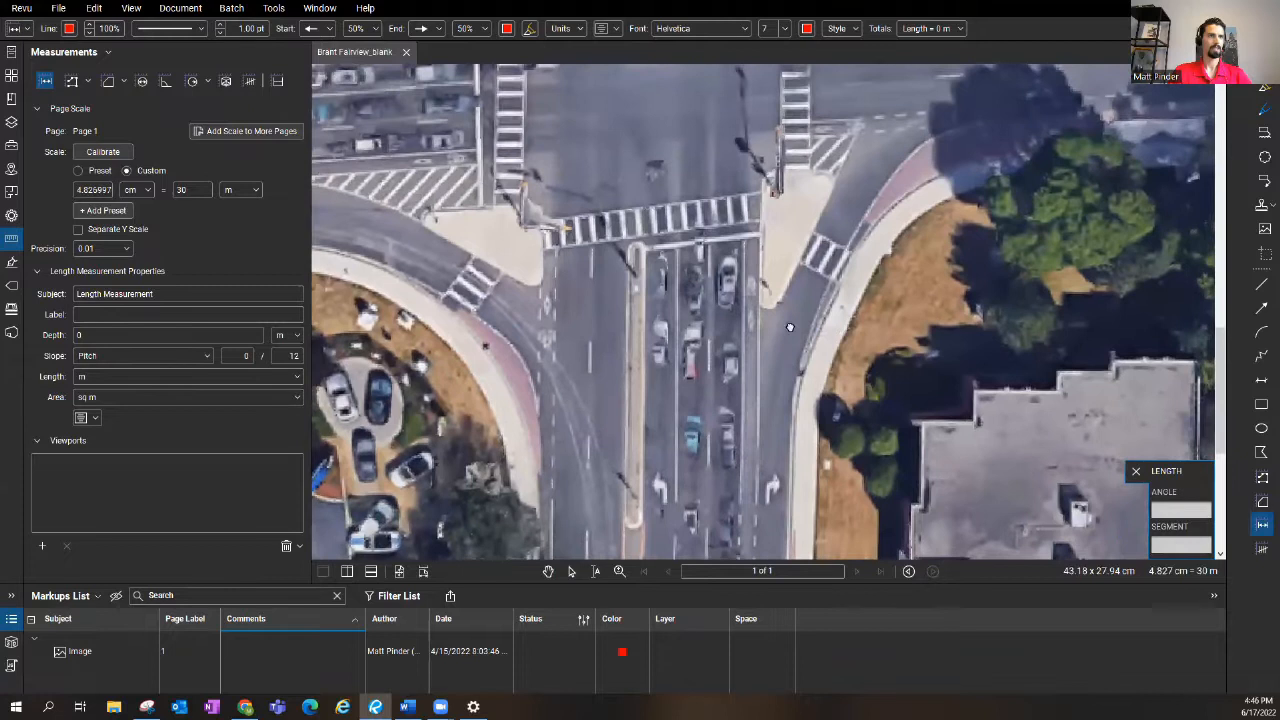
{"action": "scroll", "coordinate": [750, 320], "scroll_direction": "up", "scroll_amount": 2}
{"action": "scroll", "coordinate": [745, 325], "scroll_direction": "up", "scroll_amount": 2}
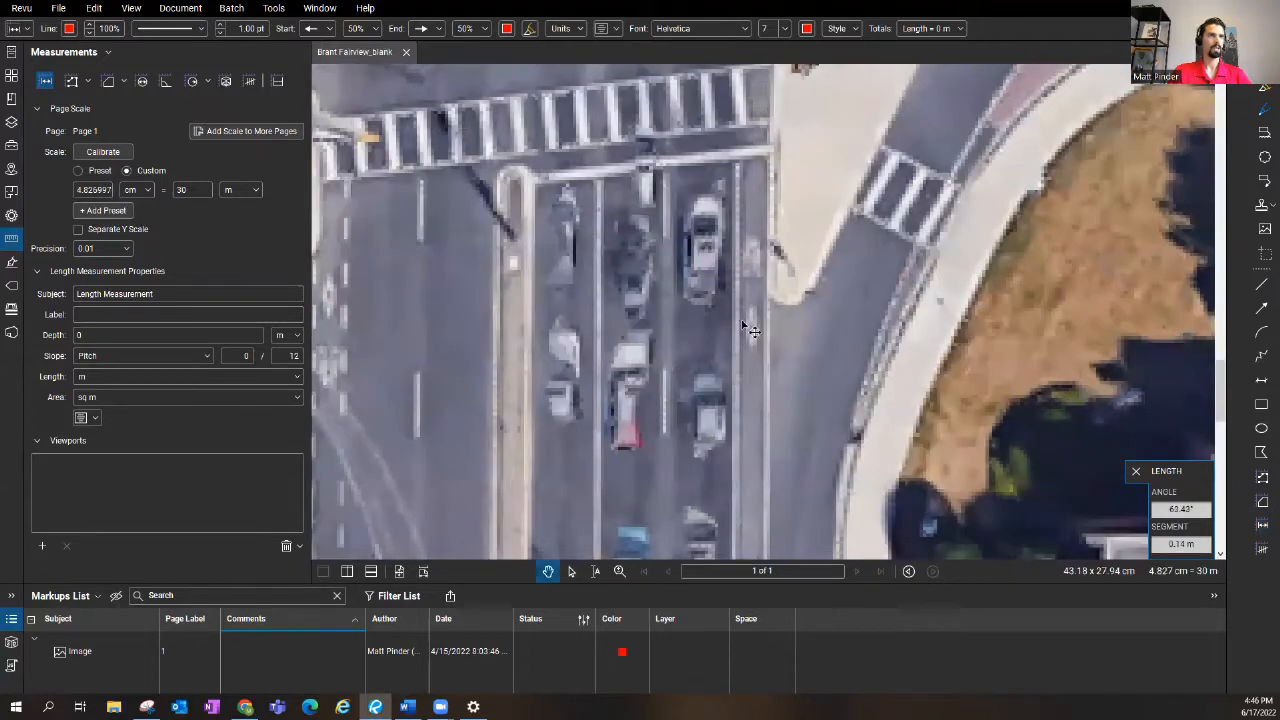
{"action": "key", "text": "Escape"}
{"action": "key", "text": "l"}
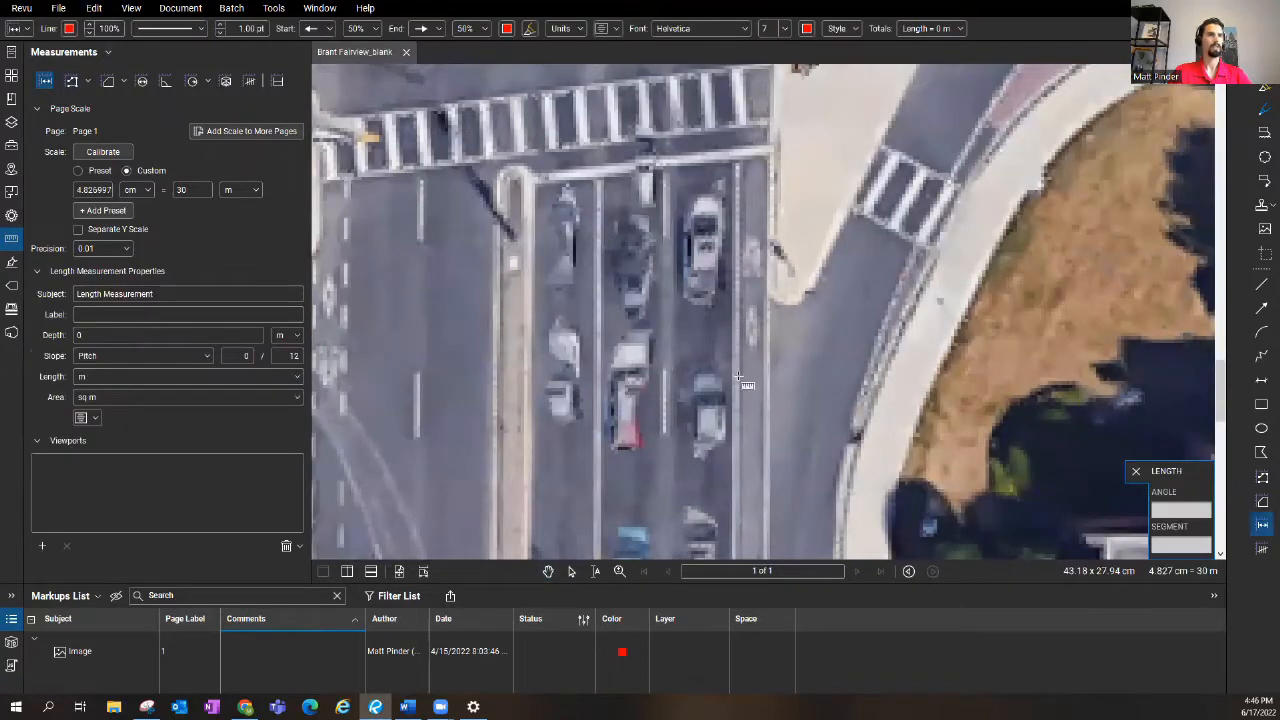
{"action": "left_click", "coordinate": [735, 380]}
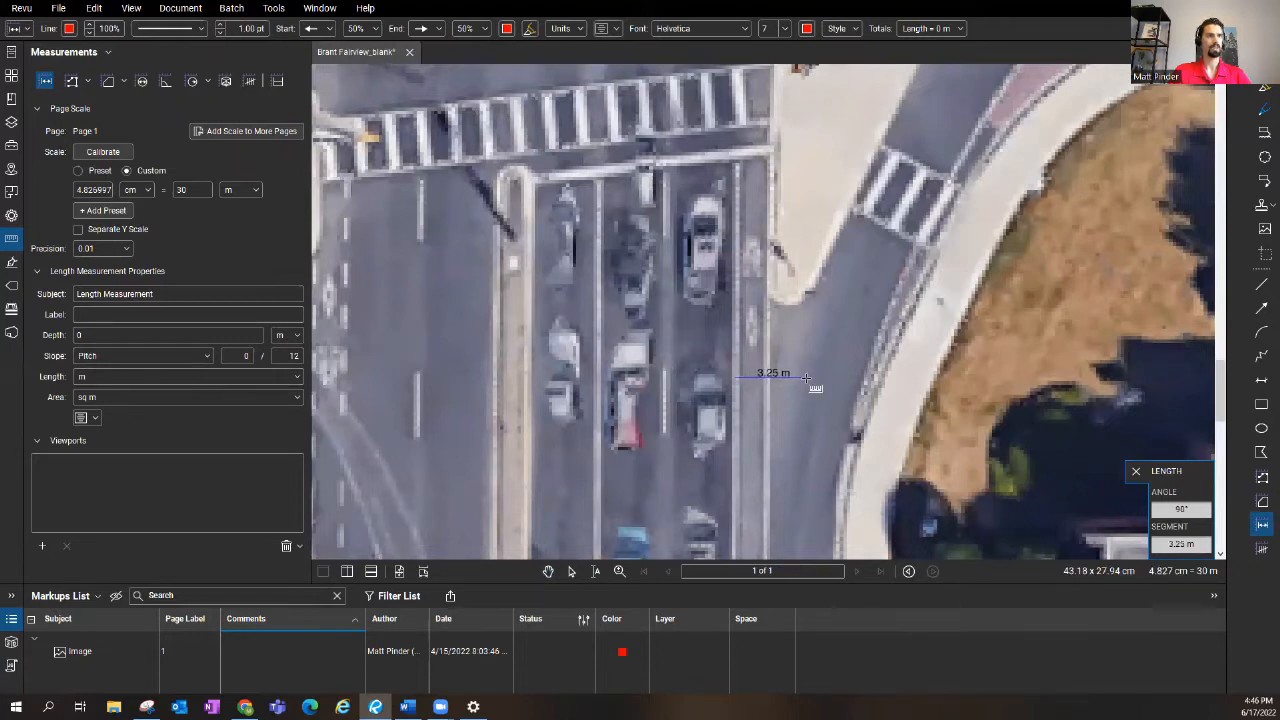
{"action": "left_click", "coordinate": [805, 377]}
{"action": "scroll", "coordinate": [805, 377], "scroll_direction": "down", "scroll_amount": 3}
{"action": "scroll", "coordinate": [940, 342], "scroll_direction": "up", "scroll_amount": 2}
{"action": "scroll", "coordinate": [940, 342], "scroll_direction": "down", "scroll_amount": 1}
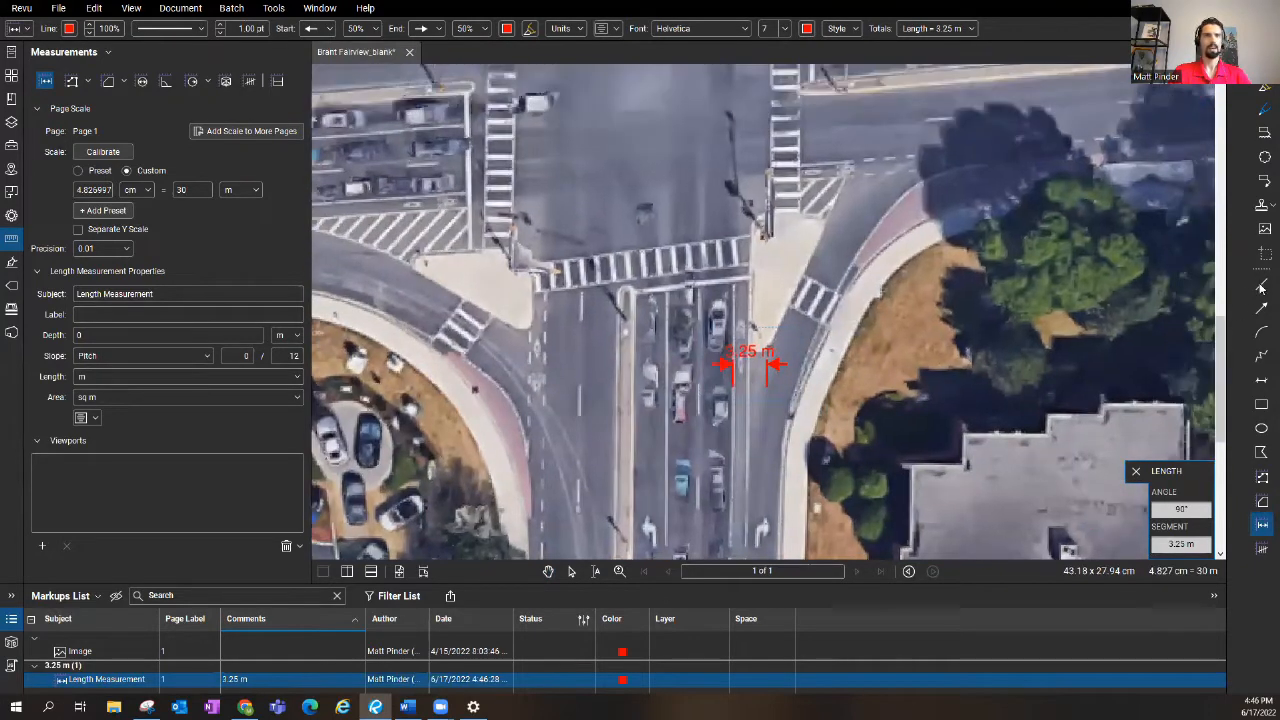
{"action": "left_click", "coordinate": [1262, 284]}
{"action": "scroll", "coordinate": [762, 551], "scroll_direction": "down", "scroll_amount": 1}
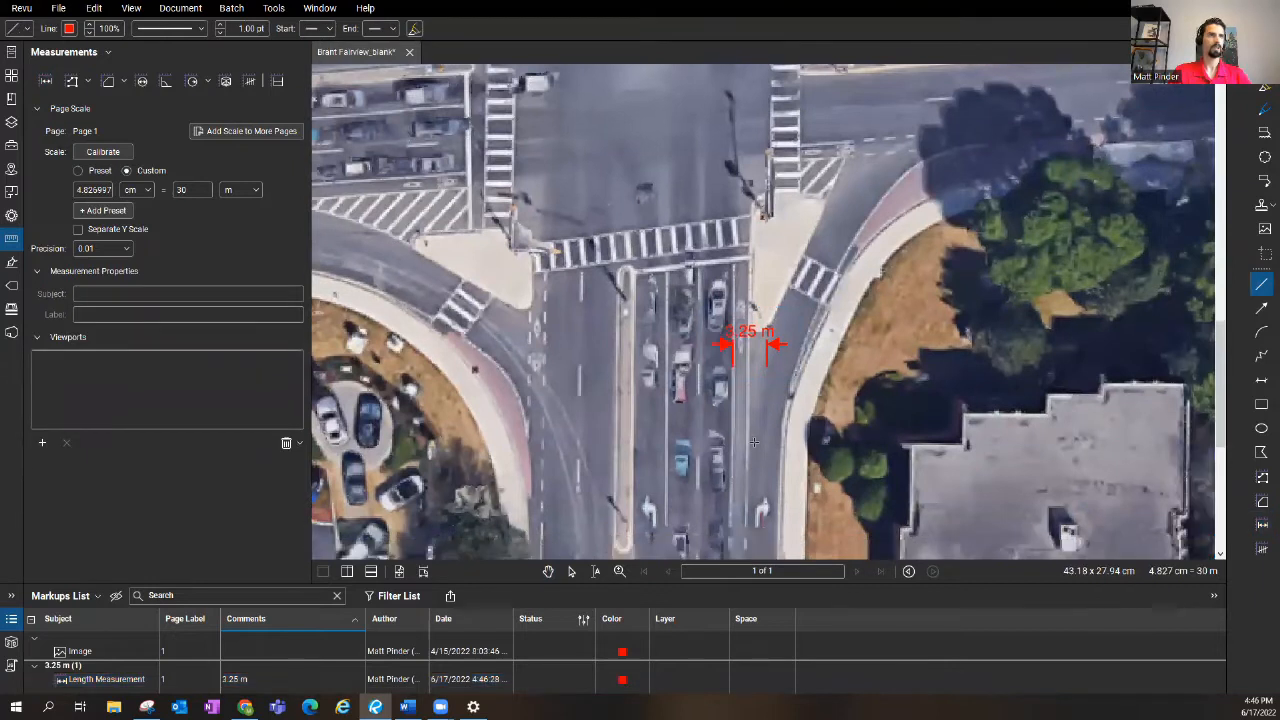
- Draw two crossing red guide lines along the north-south and east-west road edges at the southeast corner
{"action": "left_click_drag", "start_coordinate": [765, 148], "coordinate": [765, 545]}
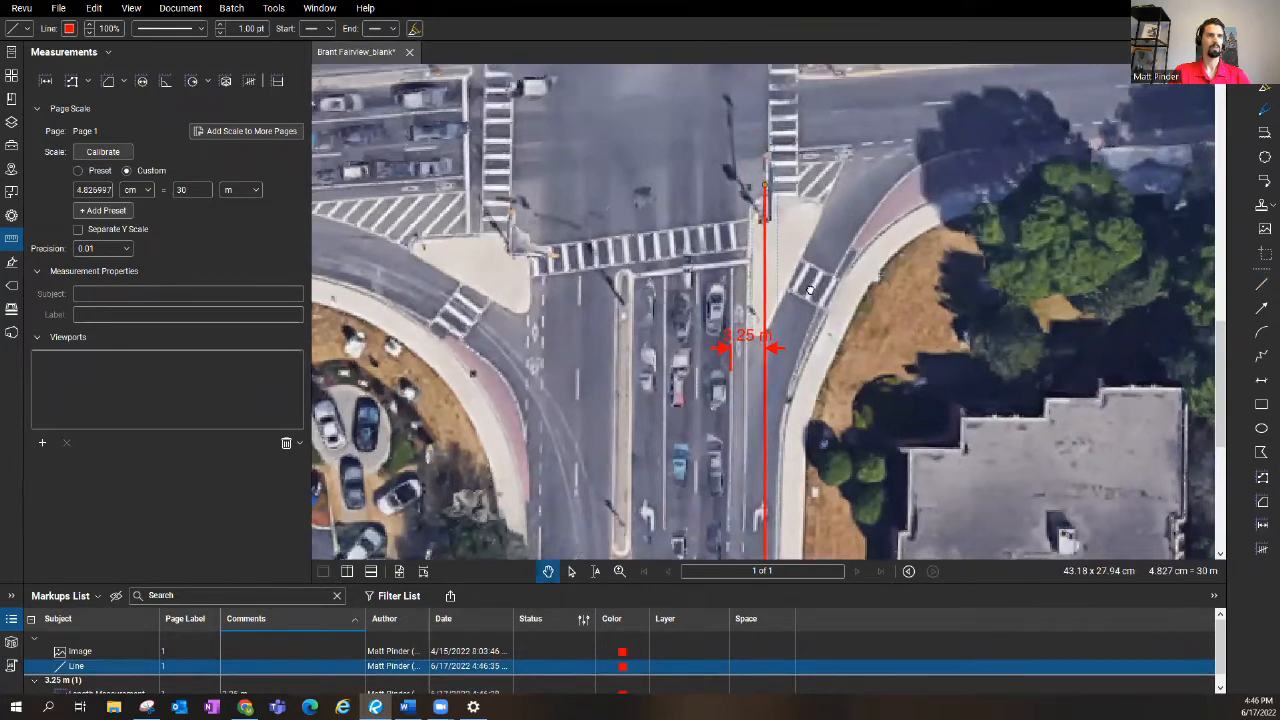
{"action": "scroll", "coordinate": [778, 322], "scroll_direction": "down", "scroll_amount": 2}
{"action": "scroll", "coordinate": [985, 336], "scroll_direction": "up", "scroll_amount": 1}
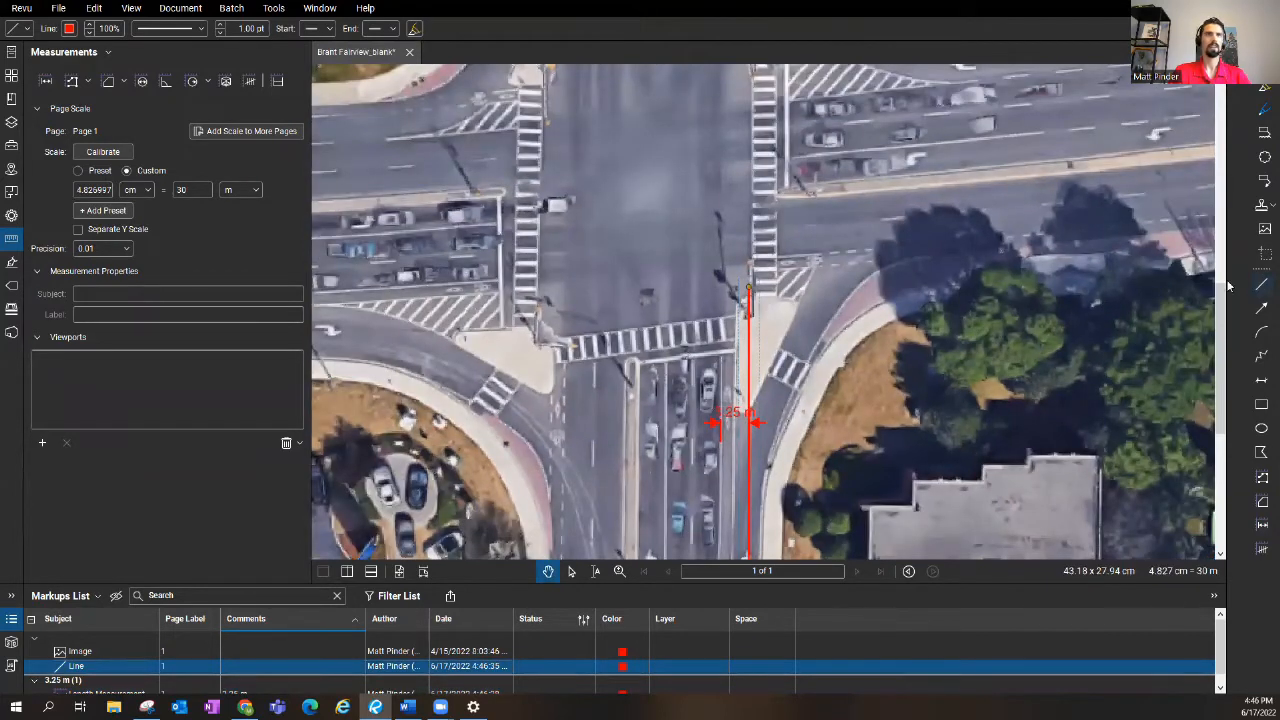
{"action": "key", "text": "l"}
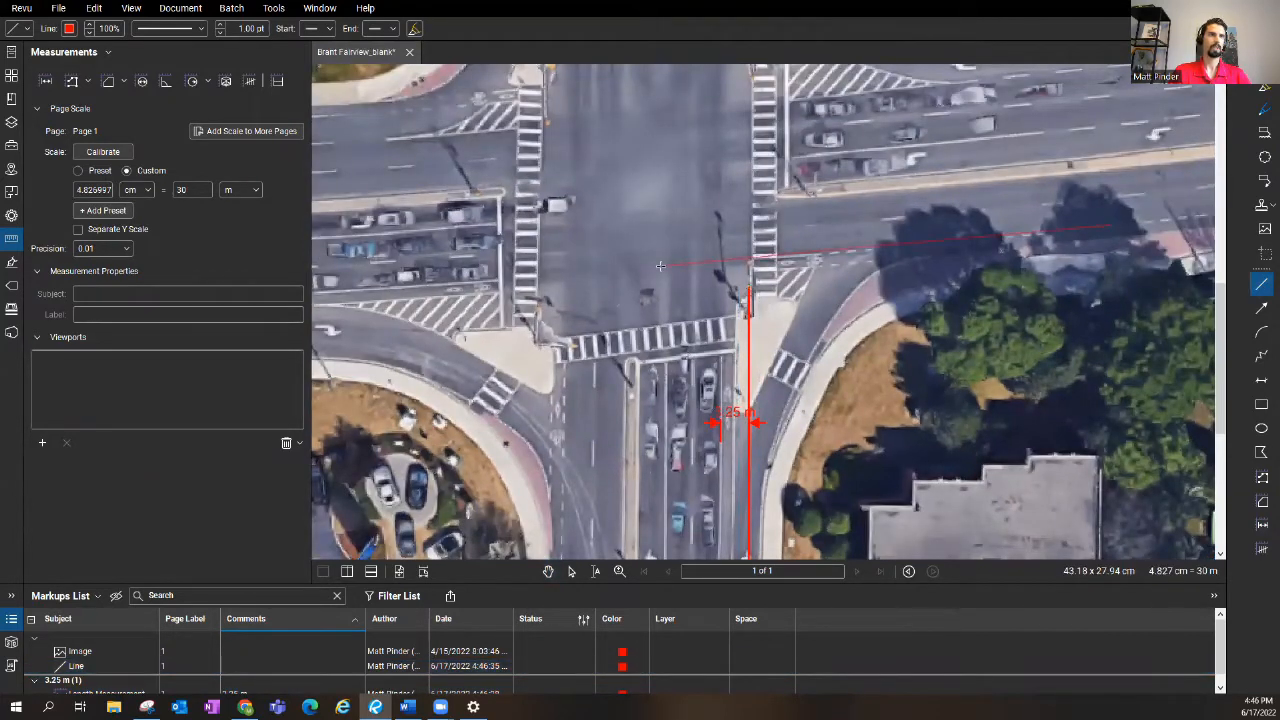
{"action": "left_click_drag", "start_coordinate": [660, 267], "coordinate": [660, 272]}
{"action": "left_click", "coordinate": [660, 271]}
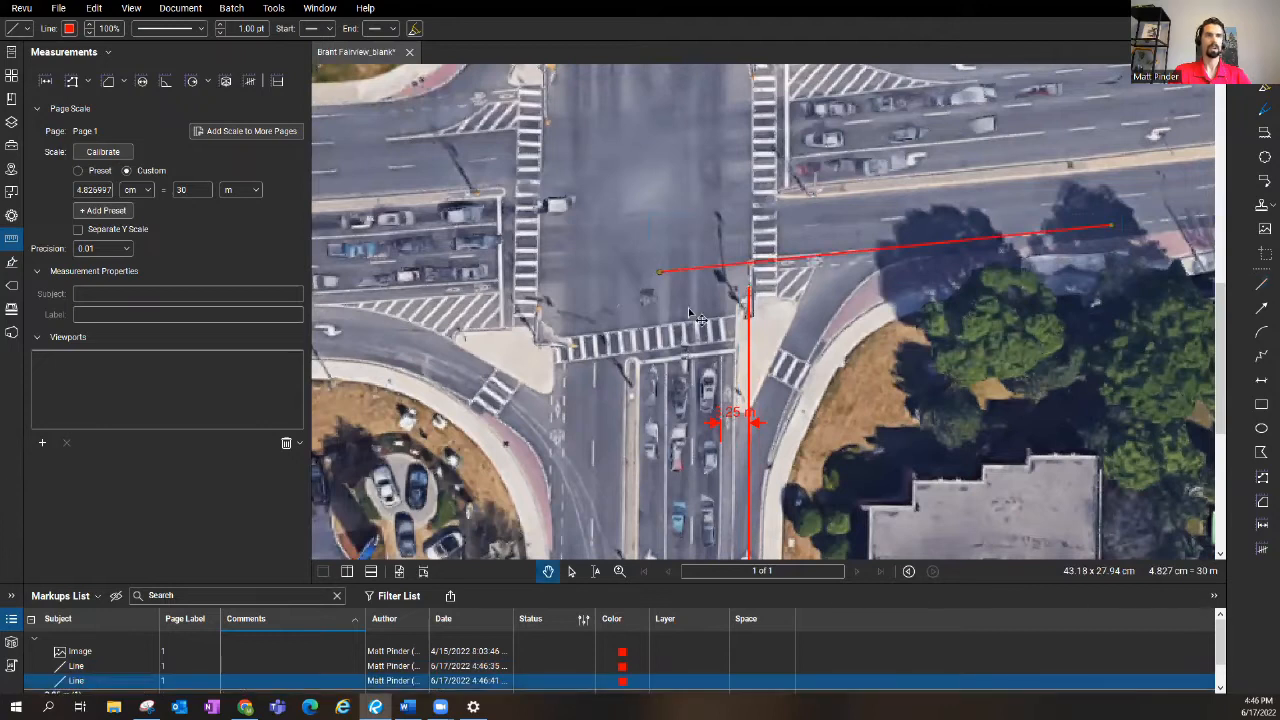
{"action": "left_click_drag", "start_coordinate": [749, 291], "coordinate": [749, 222]}
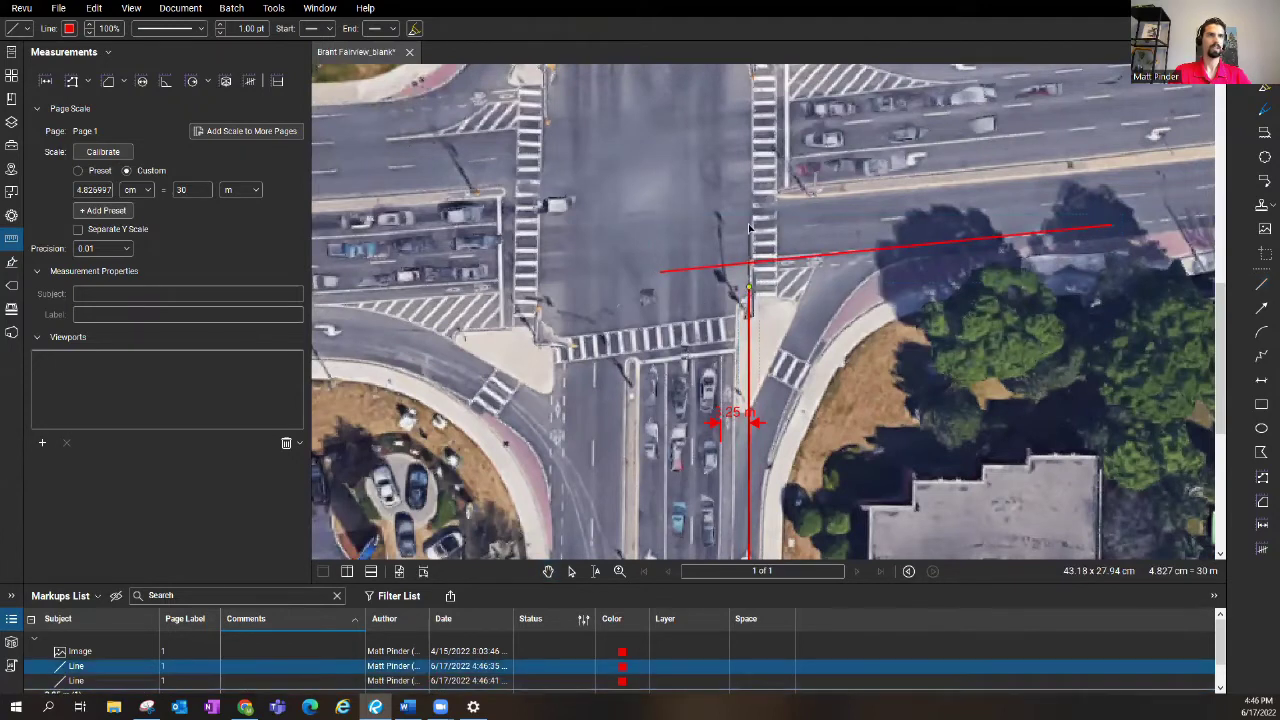
{"action": "left_click", "coordinate": [1057, 350]}
{"action": "scroll", "coordinate": [1057, 350], "scroll_direction": "down", "scroll_amount": 1}
{"action": "scroll", "coordinate": [698, 330], "scroll_direction": "up", "scroll_amount": 1}
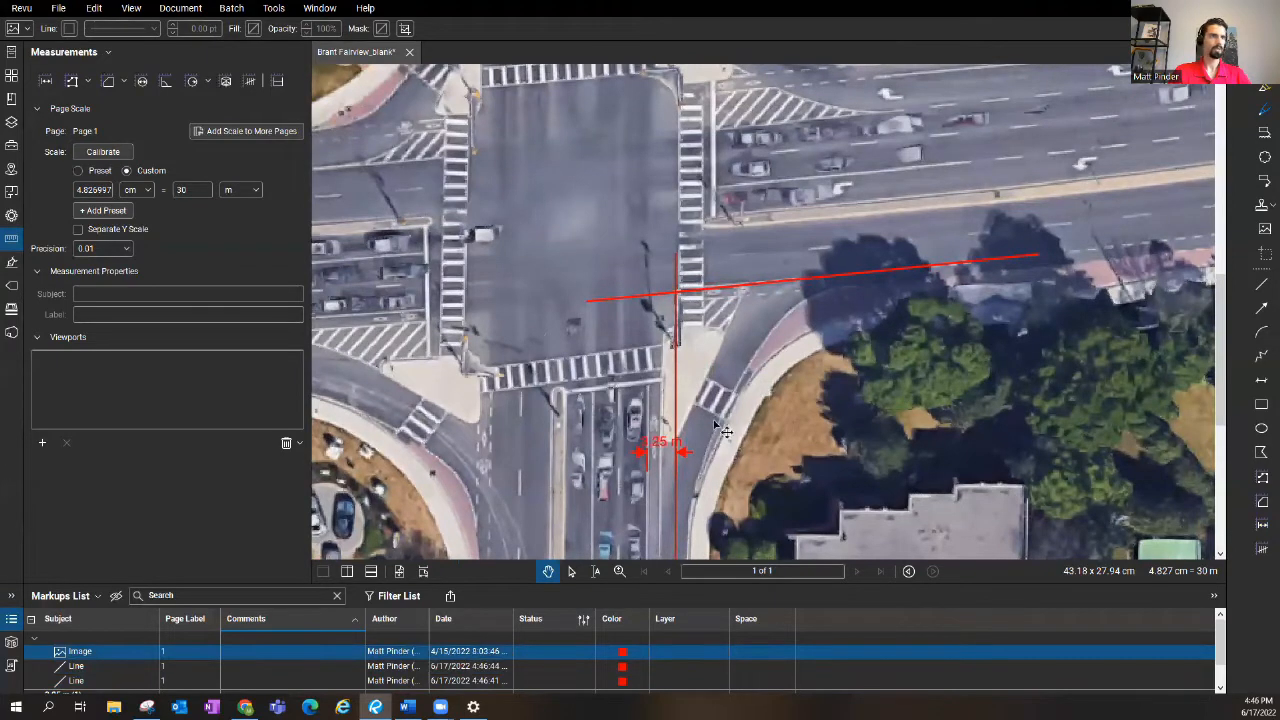
{"action": "left_click_drag", "start_coordinate": [762, 421], "coordinate": [790, 421]}
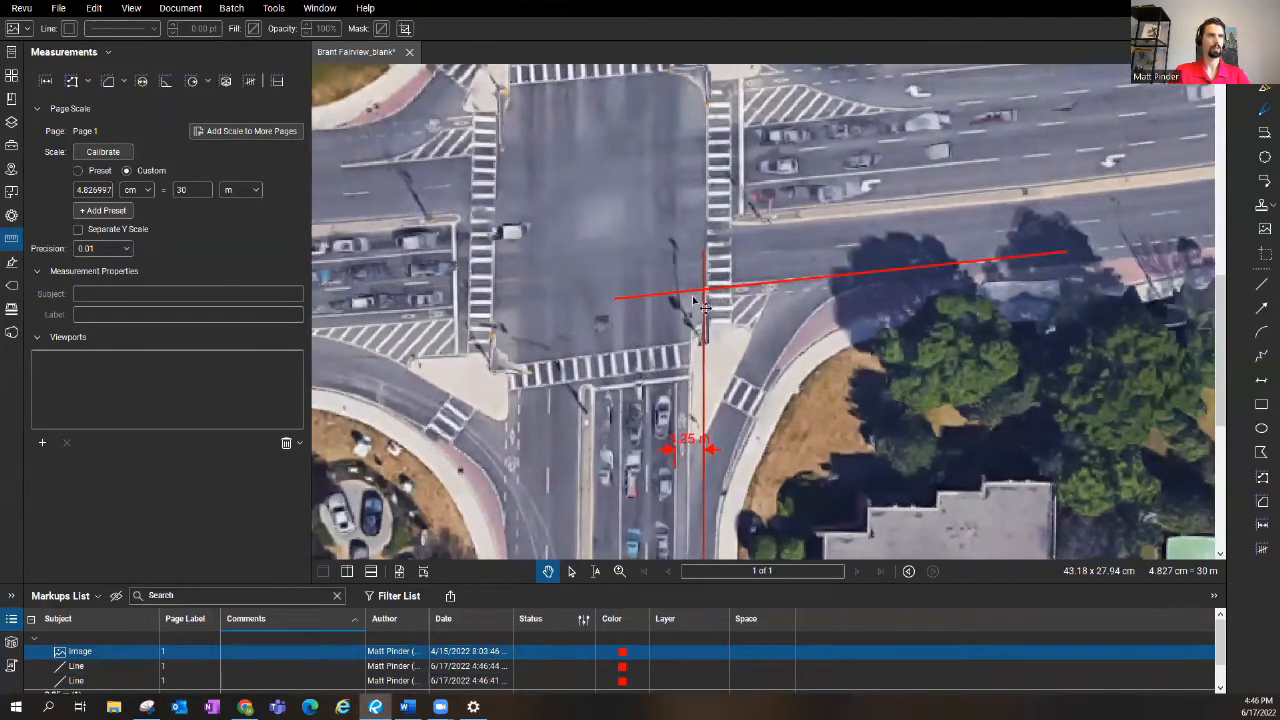
- Place a 12.03 m radius circle and move it into the southeast corner against both guide lines
{"action": "left_click", "coordinate": [194, 83]}
{"action": "left_click", "coordinate": [612, 245]}
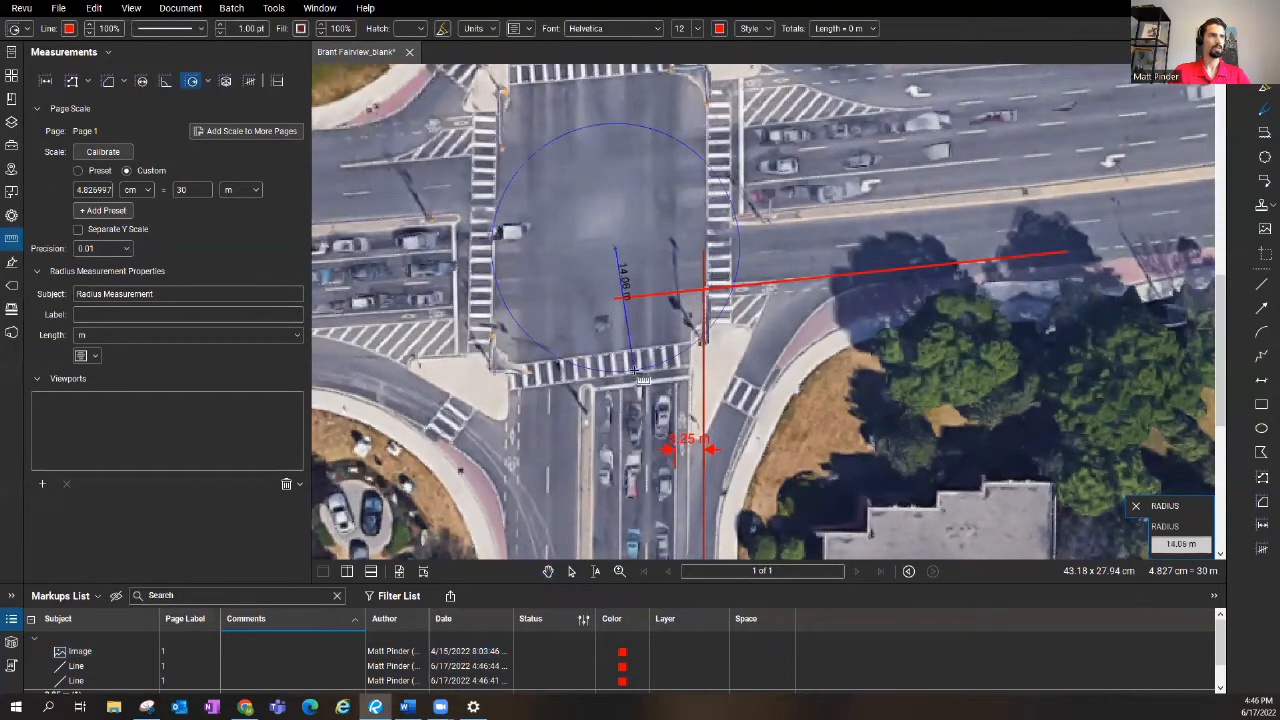
{"action": "left_click", "coordinate": [606, 348]}
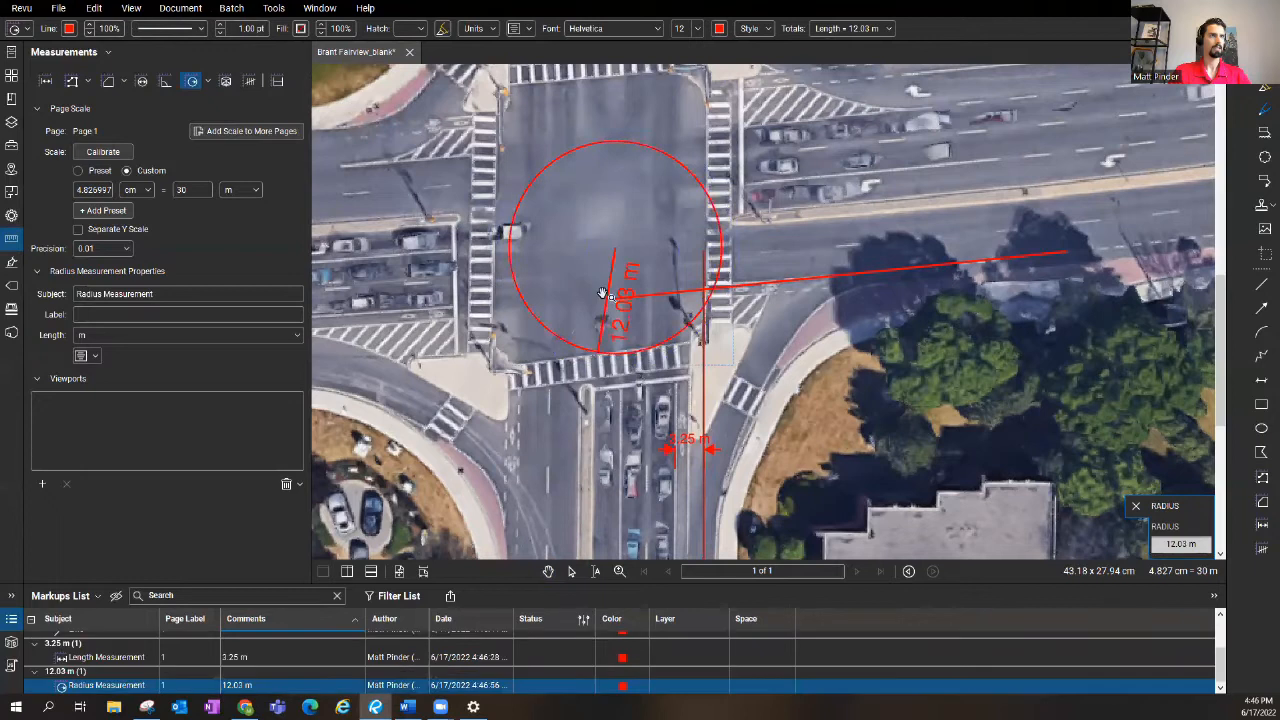
{"action": "left_click_drag", "start_coordinate": [648, 156], "coordinate": [846, 293]}
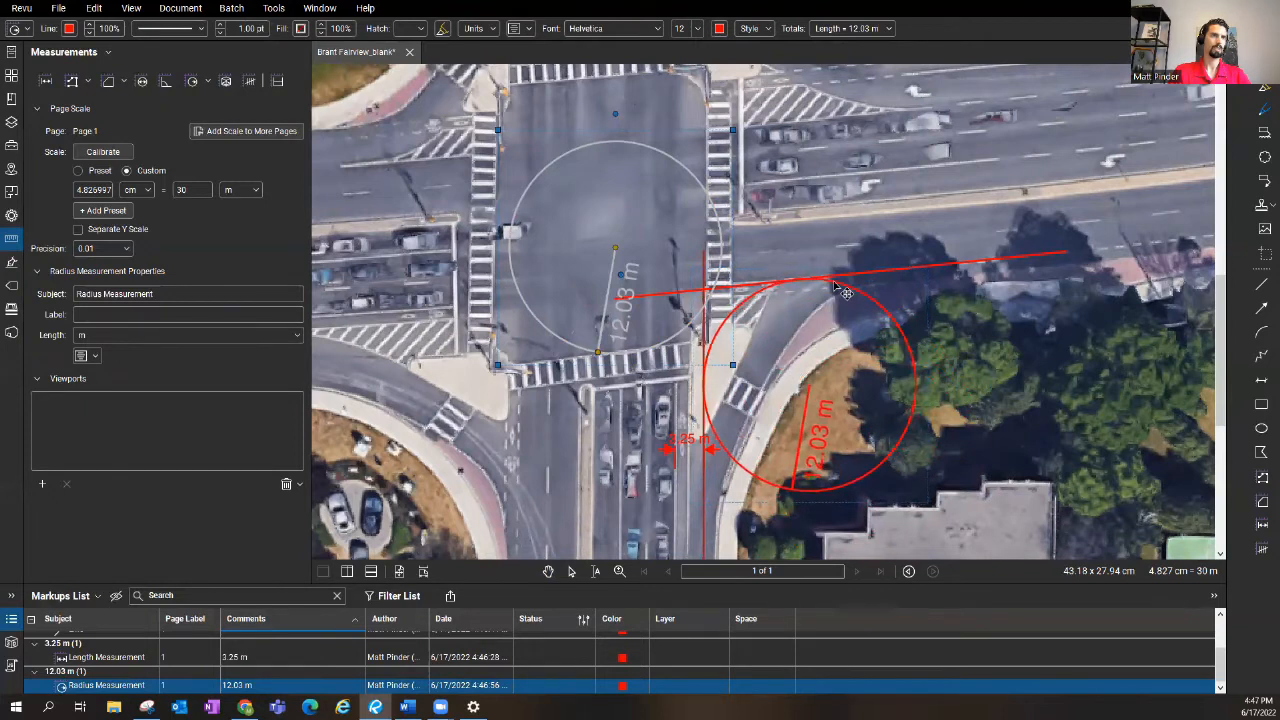
{"action": "key", "text": "Escape"}
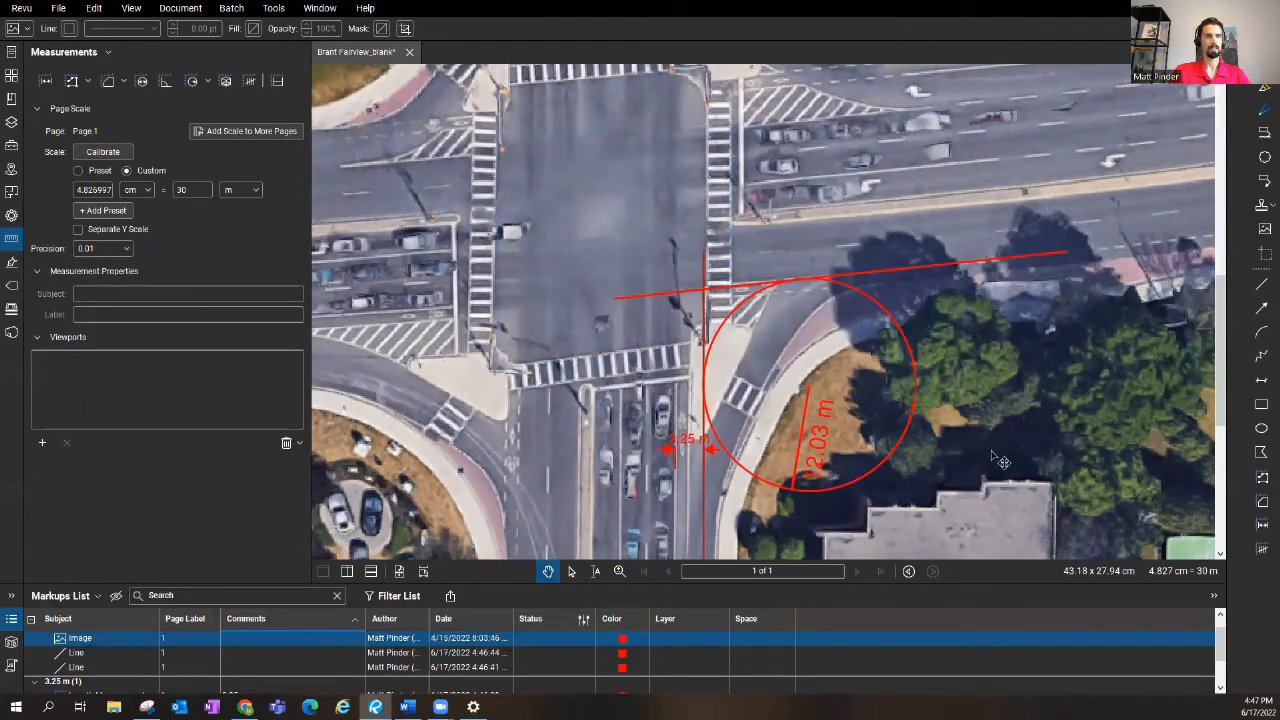
{"action": "left_click_drag", "start_coordinate": [1000, 460], "coordinate": [968, 422]}
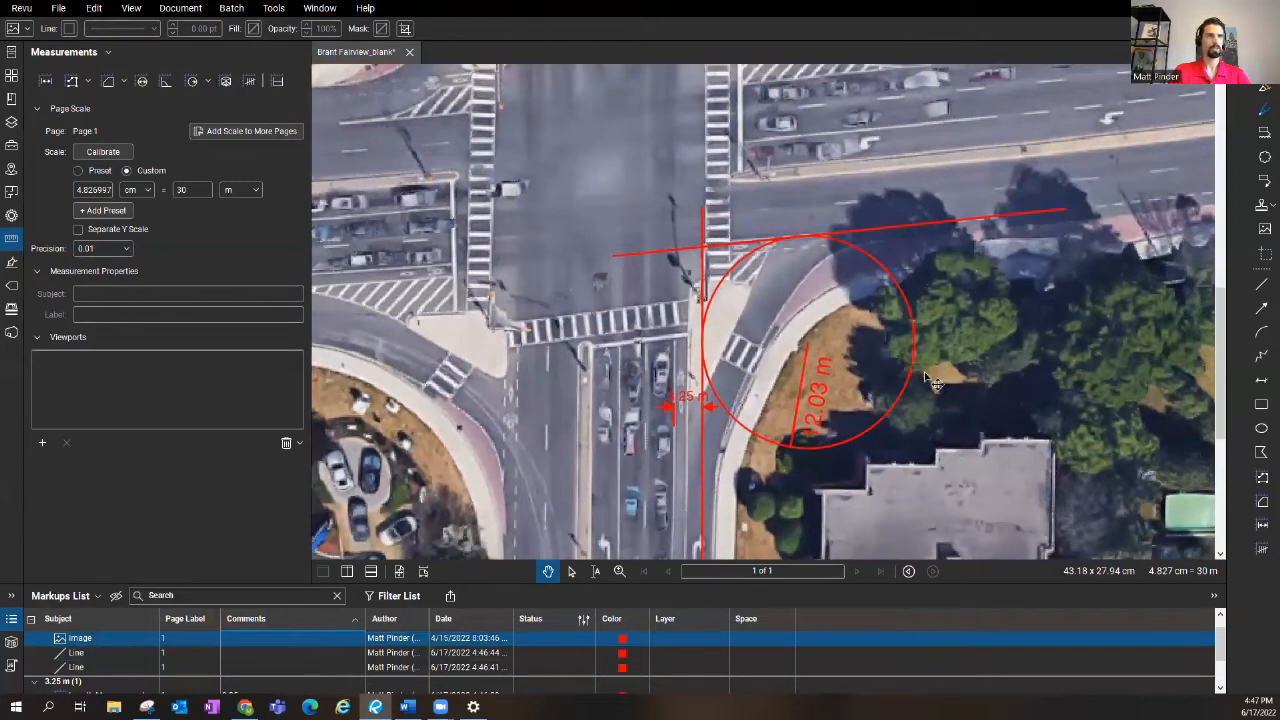
- Trace the orange boulevard polygon around the southeast corner along the 12.03 m arc
{"action": "left_click", "coordinate": [1261, 452]}
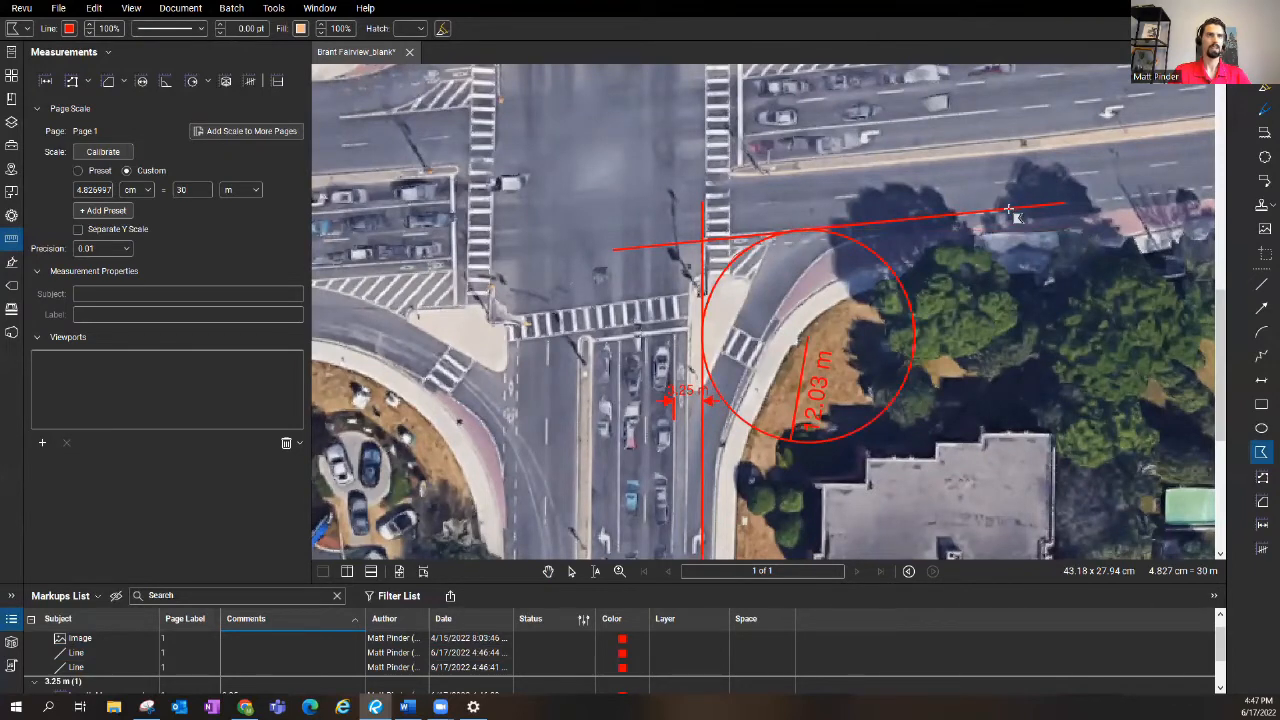
{"action": "left_click", "coordinate": [1060, 270]}
{"action": "left_click", "coordinate": [790, 340]}
{"action": "scroll", "coordinate": [744, 478], "scroll_direction": "down", "scroll_amount": 3}
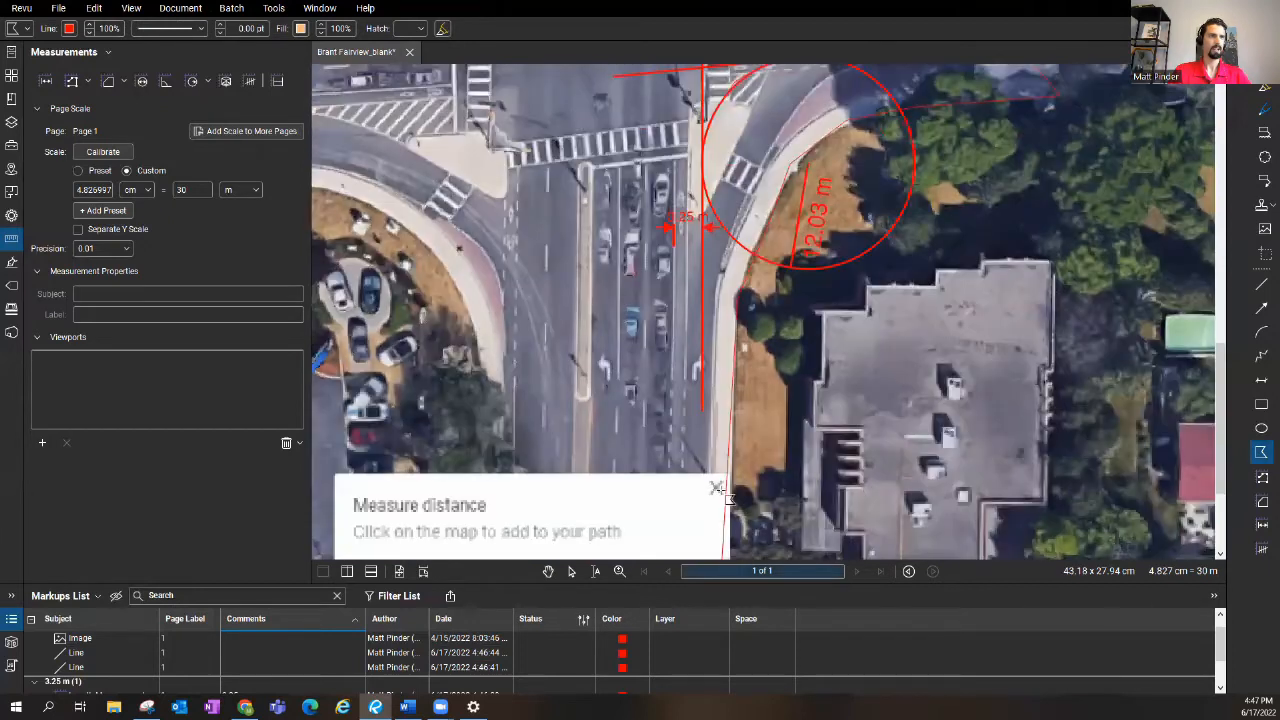
{"action": "scroll", "coordinate": [737, 340], "scroll_direction": "down", "scroll_amount": 2}
{"action": "double_click", "coordinate": [757, 413]}
{"action": "scroll", "coordinate": [867, 383], "scroll_direction": "down", "scroll_amount": 2}
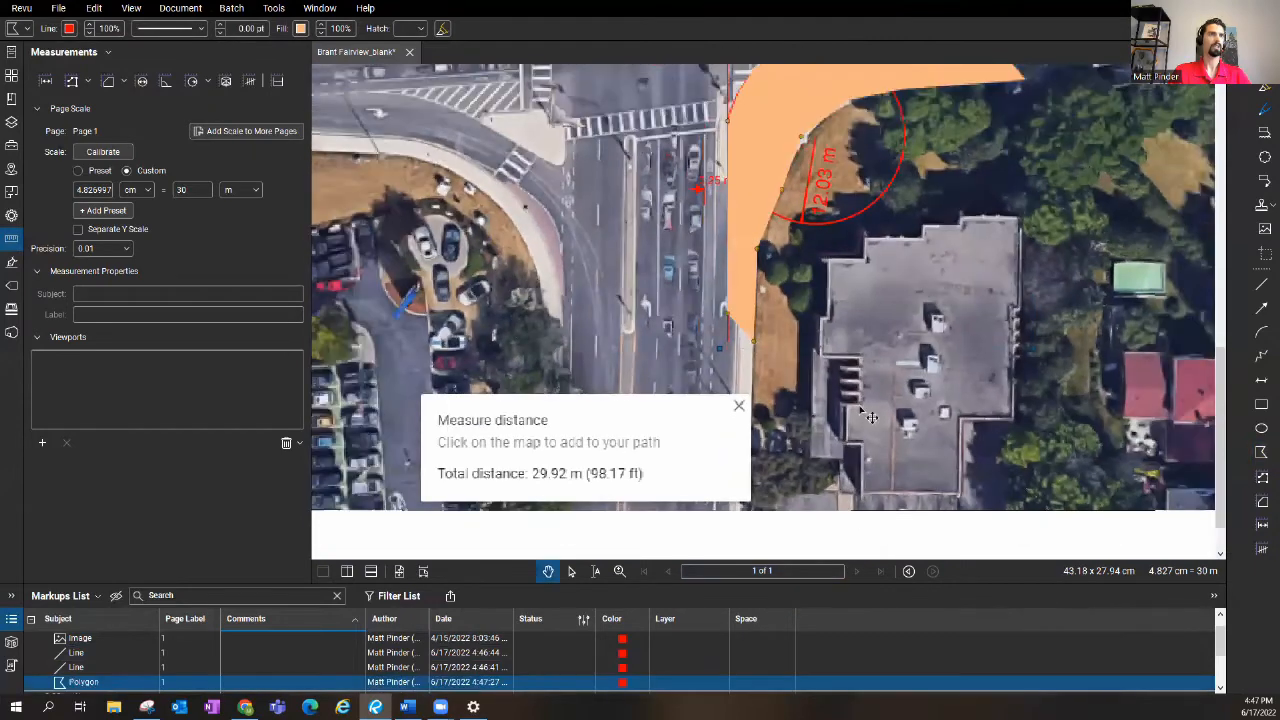
{"action": "scroll", "coordinate": [870, 413], "scroll_direction": "down", "scroll_amount": 2}
{"action": "scroll", "coordinate": [884, 440], "scroll_direction": "up", "scroll_amount": 3}
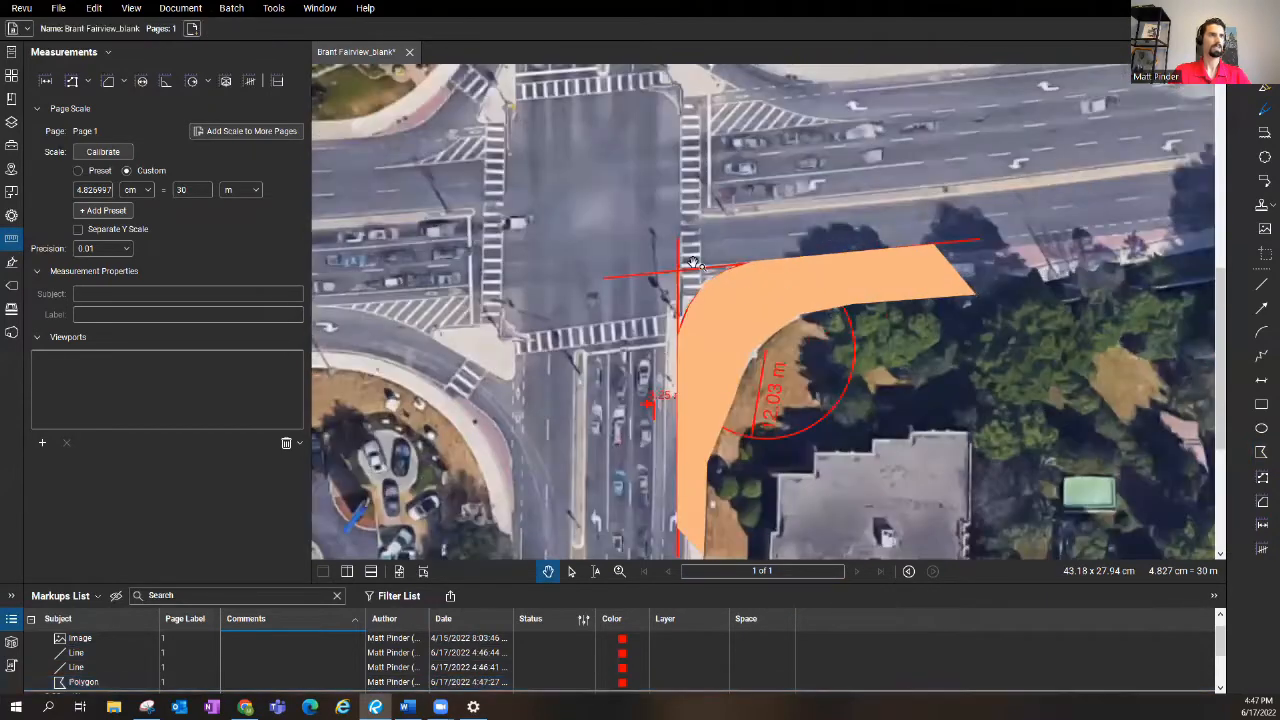
- Draw a short line beside the 3.25 m offset and give it an arrowhead end
{"action": "left_click", "coordinate": [693, 262]}
{"action": "scroll", "coordinate": [700, 290], "scroll_direction": "up", "scroll_amount": 2}
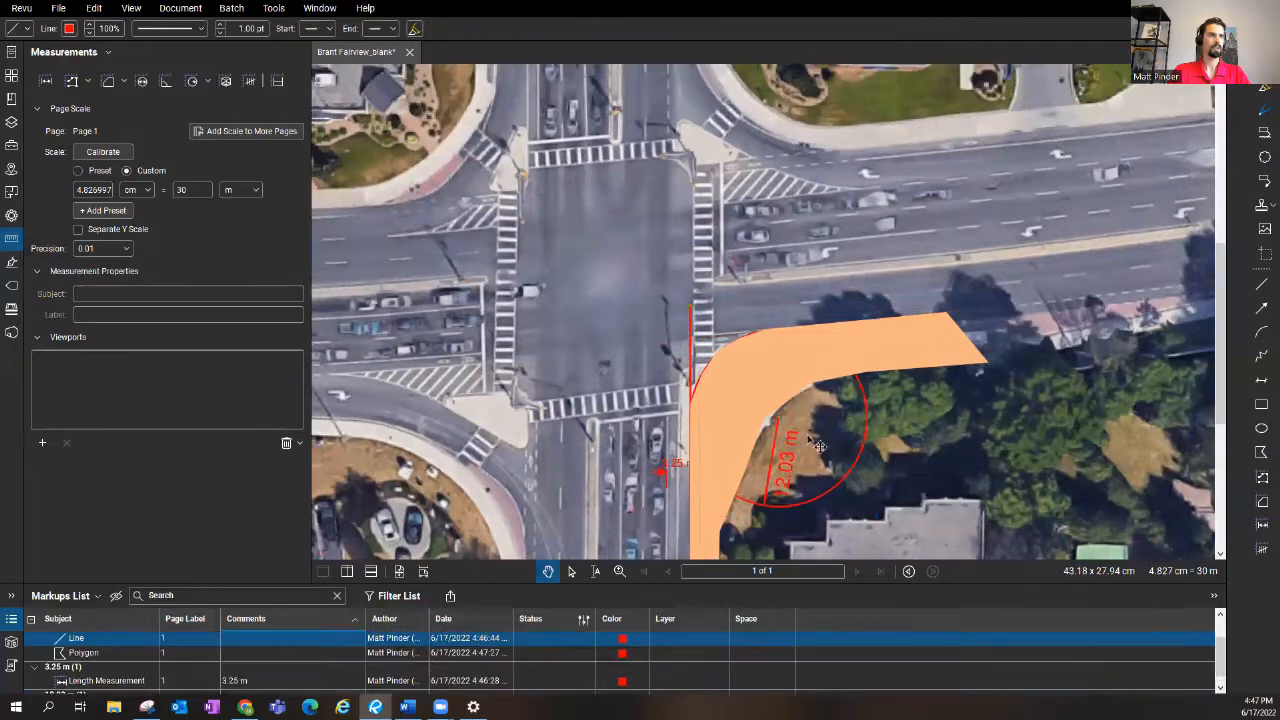
{"action": "scroll", "coordinate": [845, 462], "scroll_direction": "down", "scroll_amount": 3}
{"action": "scroll", "coordinate": [860, 420], "scroll_direction": "up", "scroll_amount": 3}
{"action": "scroll", "coordinate": [862, 405], "scroll_direction": "up", "scroll_amount": 3}
{"action": "scroll", "coordinate": [868, 405], "scroll_direction": "down", "scroll_amount": 3}
{"action": "scroll", "coordinate": [840, 380], "scroll_direction": "down", "scroll_amount": 2}
{"action": "scroll", "coordinate": [825, 255], "scroll_direction": "up", "scroll_amount": 3}
{"action": "scroll", "coordinate": [825, 255], "scroll_direction": "down", "scroll_amount": 1}
{"action": "scroll", "coordinate": [790, 420], "scroll_direction": "up", "scroll_amount": 5}
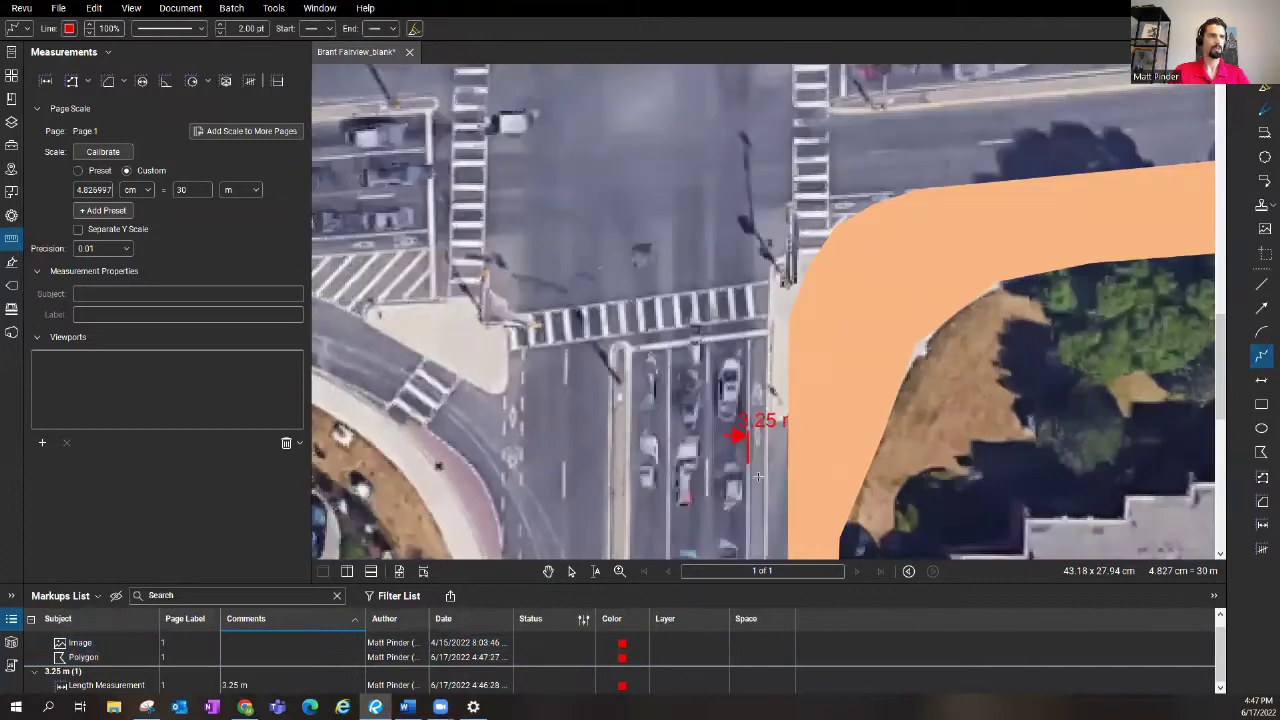
{"action": "left_click", "coordinate": [780, 398]}
{"action": "left_click", "coordinate": [11, 215]}
{"action": "left_click", "coordinate": [128, 389]}
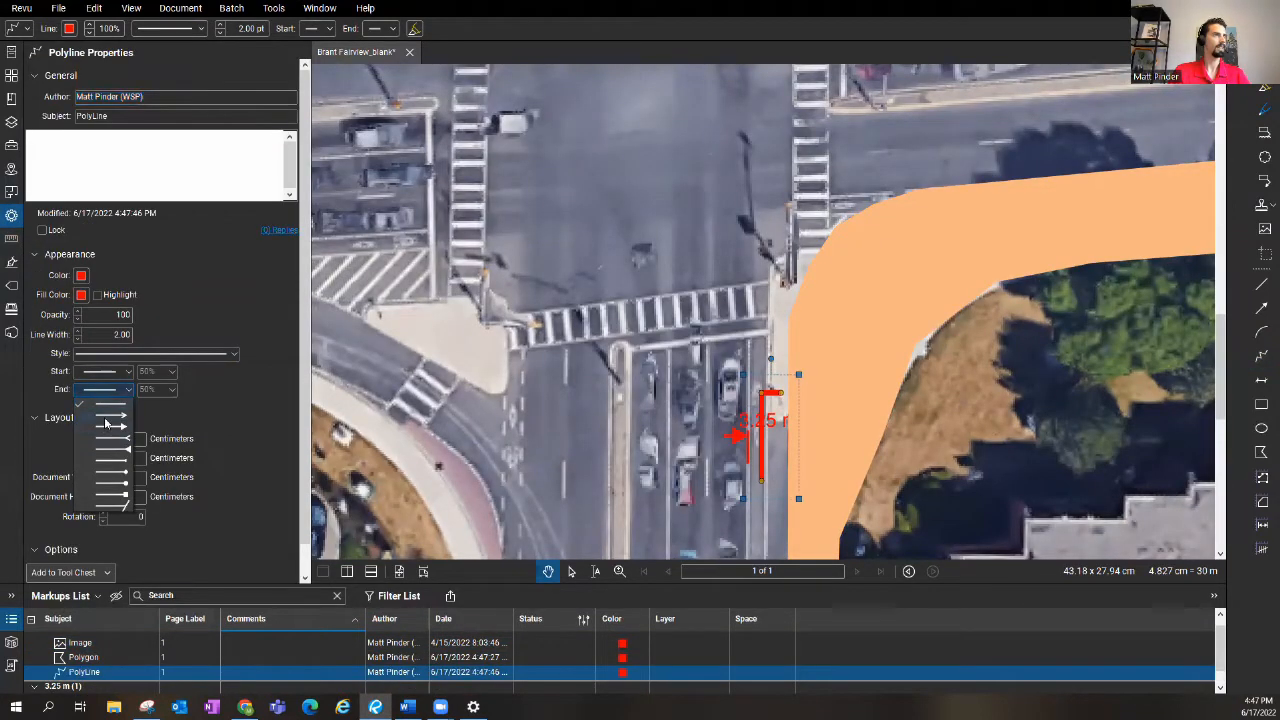
{"action": "left_click", "coordinate": [110, 428]}
{"action": "left_click", "coordinate": [700, 300]}
{"action": "scroll", "coordinate": [740, 298], "scroll_direction": "down", "scroll_amount": 3}
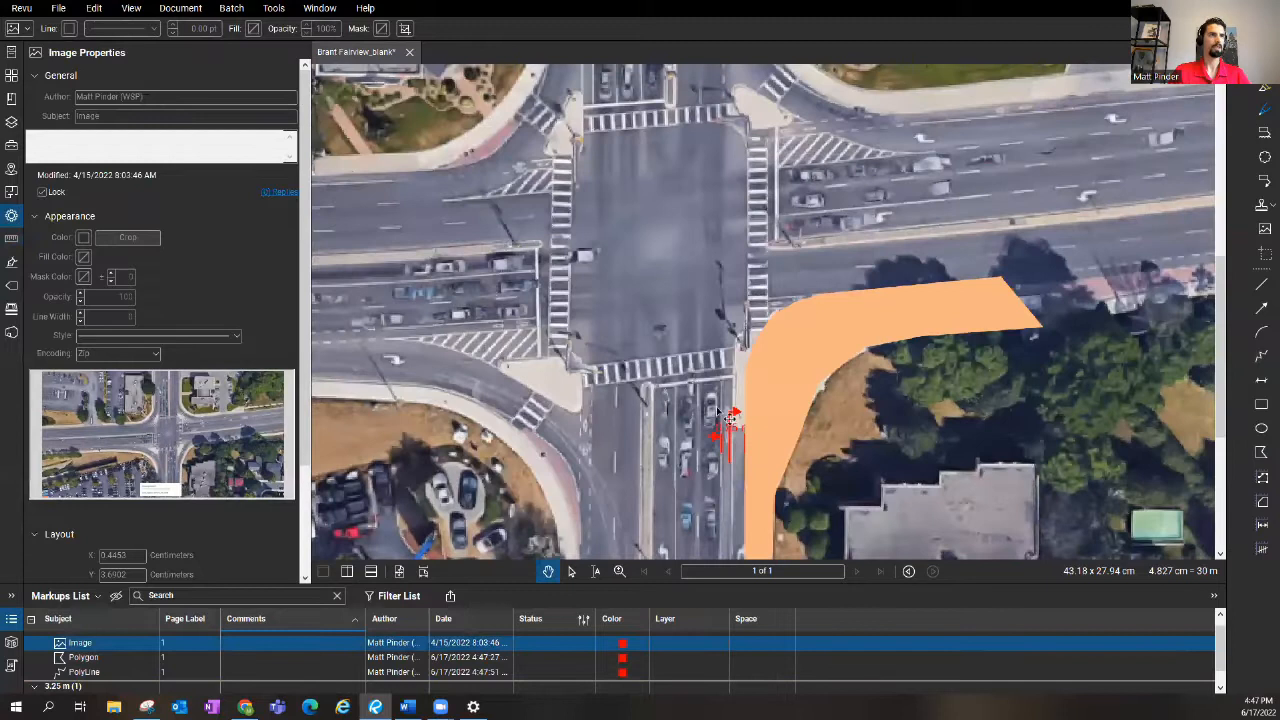
{"action": "scroll", "coordinate": [740, 298], "scroll_direction": "down", "scroll_amount": 3}
{"action": "scroll", "coordinate": [790, 385], "scroll_direction": "up", "scroll_amount": 3}
- Draw the northeast corner's two road-edge guide lines and an 11.94 m radius circle on its curve
{"action": "left_click", "coordinate": [1262, 286]}
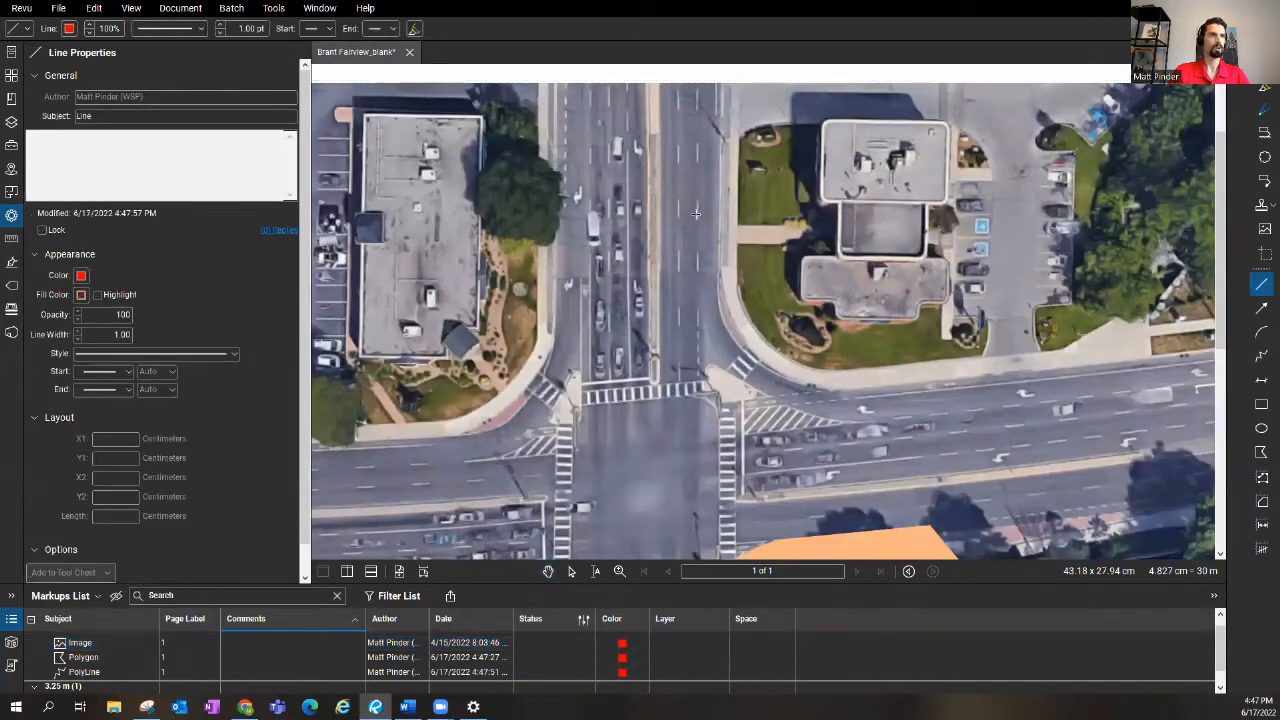
{"action": "left_click_drag", "start_coordinate": [698, 460], "coordinate": [698, 215]}
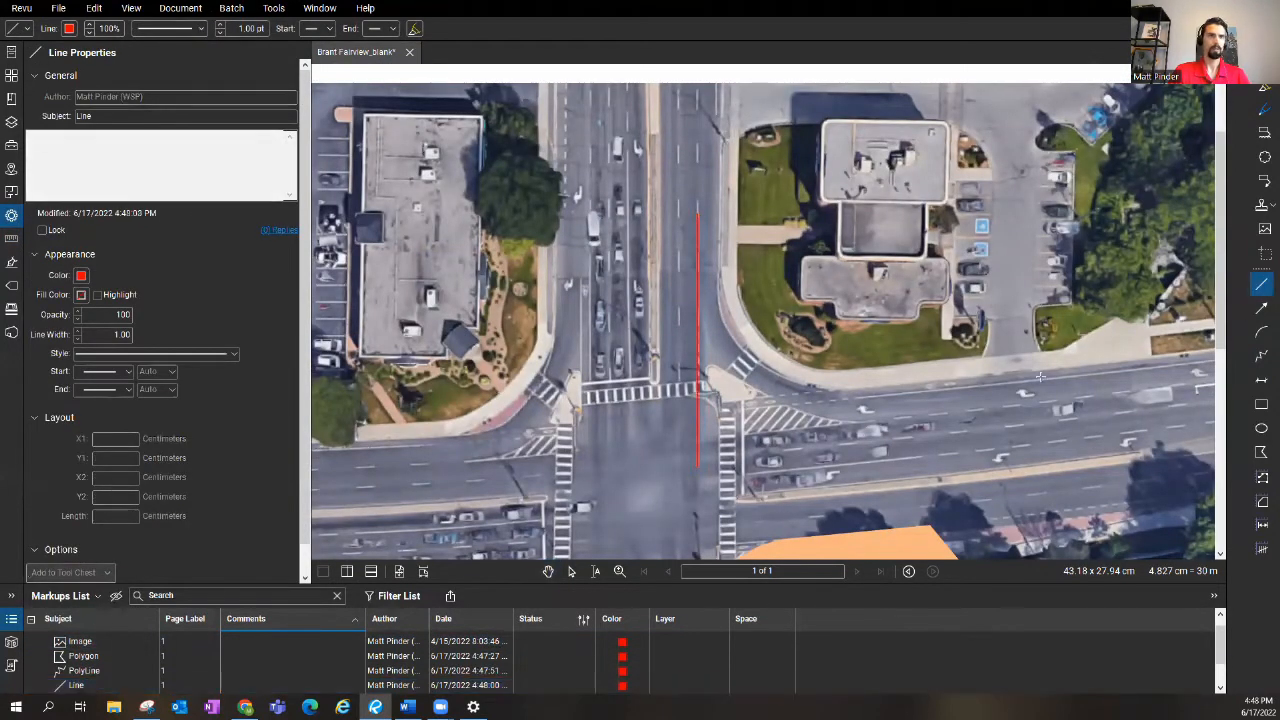
{"action": "left_click_drag", "start_coordinate": [640, 422], "coordinate": [1050, 378]}
{"action": "left_click", "coordinate": [12, 236]}
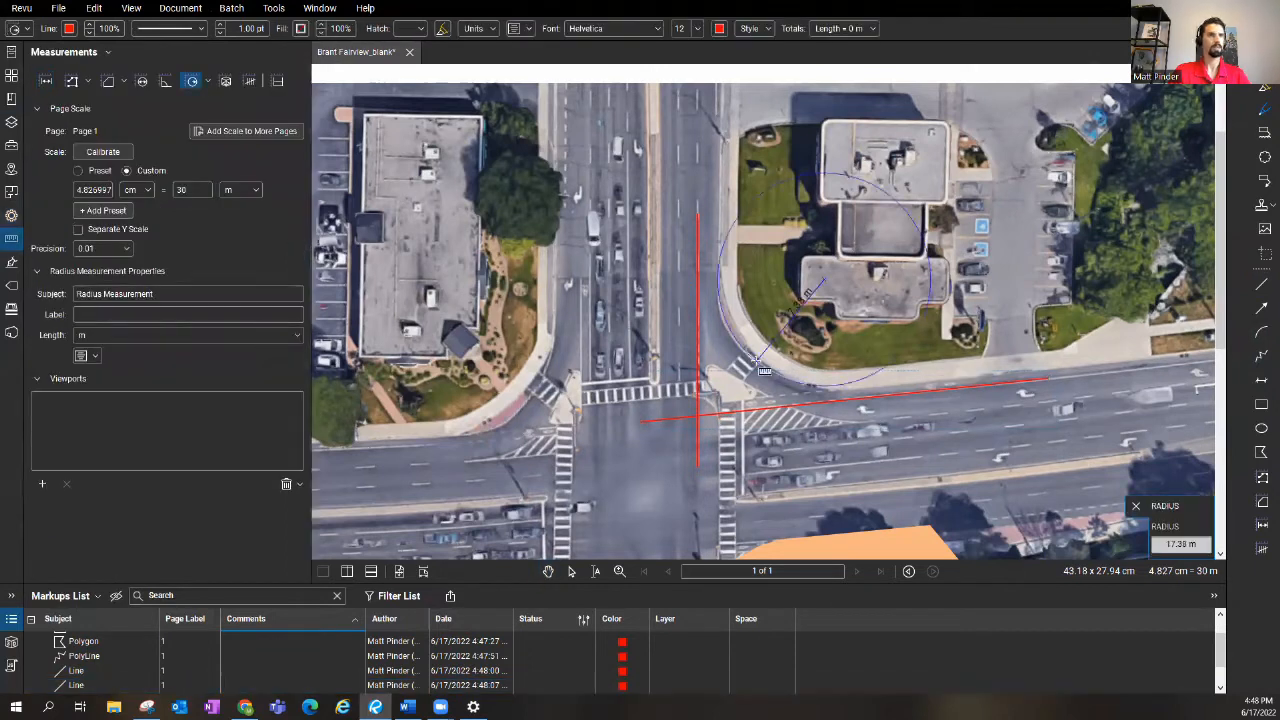
{"action": "left_click_drag", "start_coordinate": [772, 335], "coordinate": [835, 292]}
{"action": "key", "text": "Escape"}
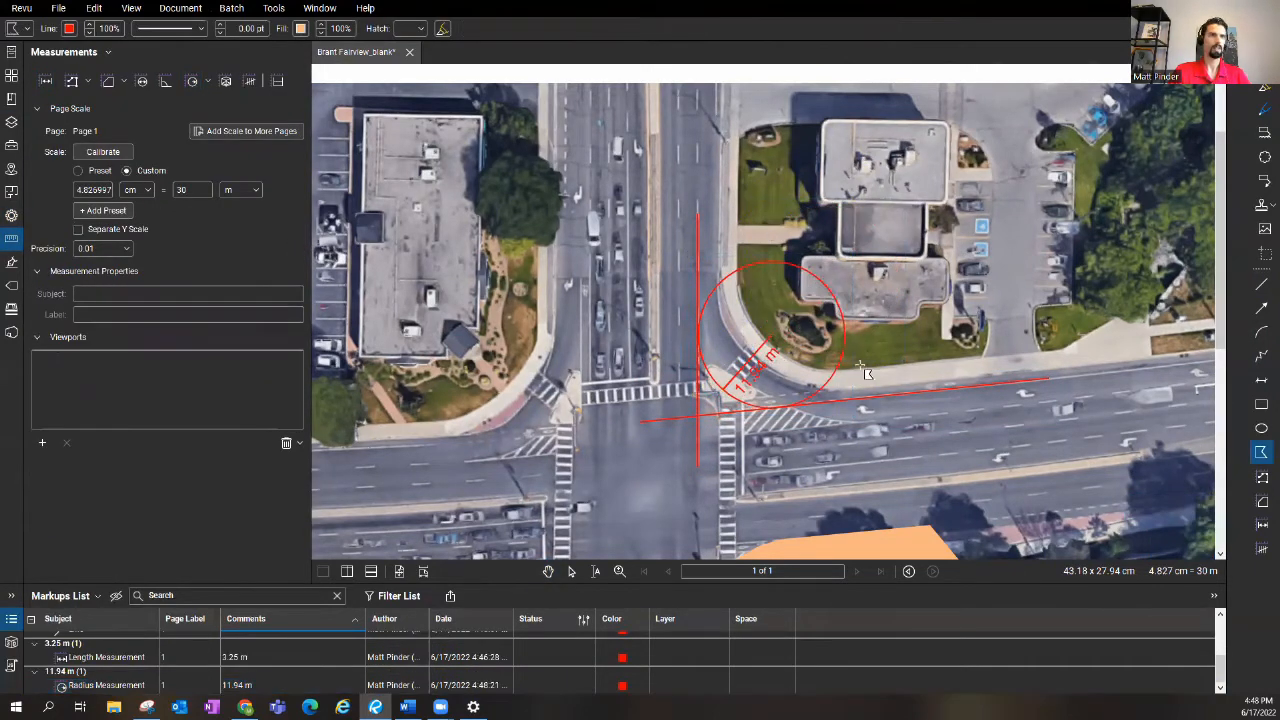
{"action": "scroll", "coordinate": [780, 410], "scroll_direction": "up", "scroll_amount": 4}
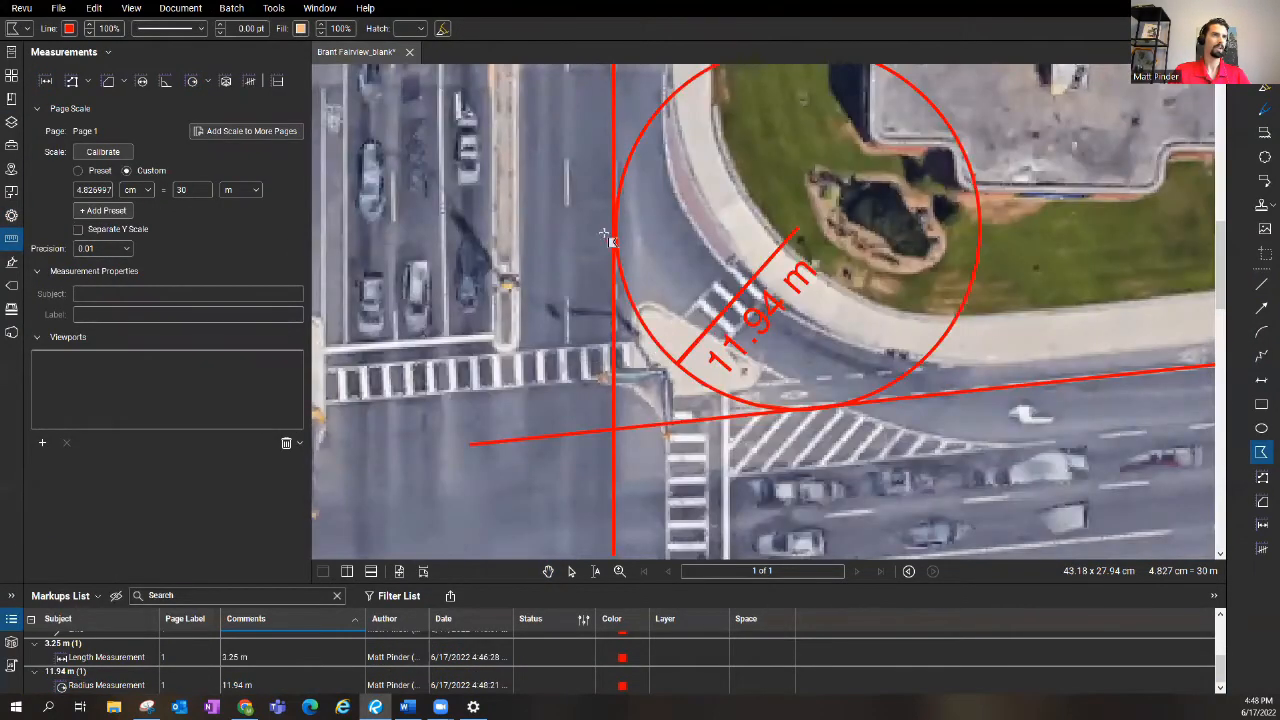
{"action": "scroll", "coordinate": [610, 236], "scroll_direction": "down", "scroll_amount": 3}
{"action": "scroll", "coordinate": [800, 290], "scroll_direction": "up", "scroll_amount": 3}
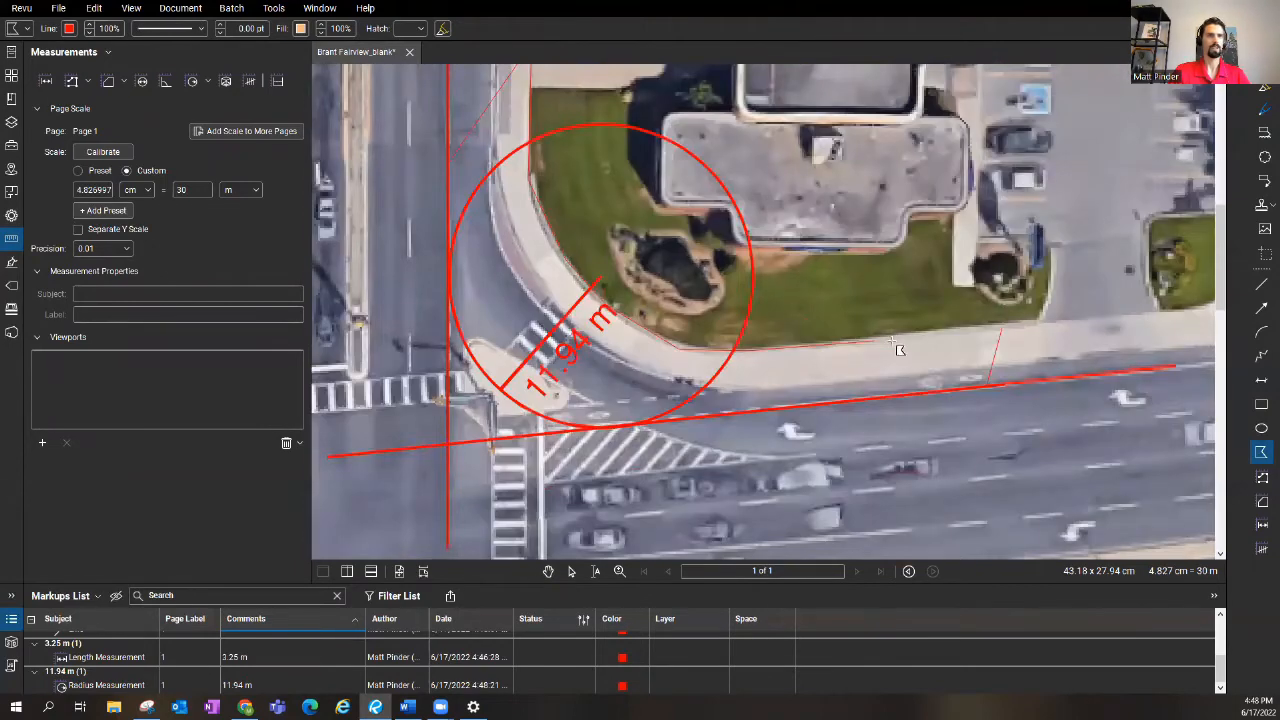
{"action": "scroll", "coordinate": [903, 348], "scroll_direction": "down", "scroll_amount": 4}
{"action": "left_click", "coordinate": [700, 290]}
{"action": "scroll", "coordinate": [866, 262], "scroll_direction": "up", "scroll_amount": 3}
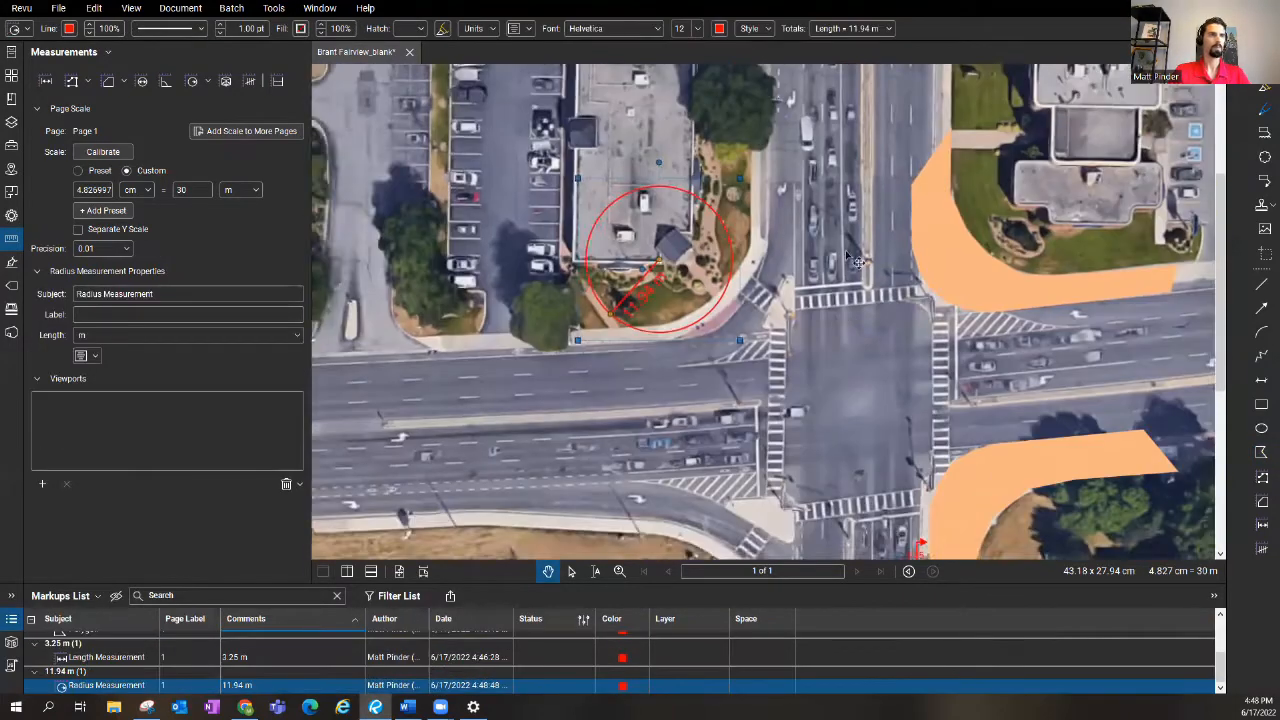
{"action": "scroll", "coordinate": [866, 262], "scroll_direction": "up", "scroll_amount": 4}
- Measure the 3.51 m lane width, set guide lines along both roads and move the radius circle onto the northwest curb
{"action": "key", "text": "l"}
{"action": "scroll", "coordinate": [700, 300], "scroll_direction": "up", "scroll_amount": 3}
{"action": "left_click_drag", "start_coordinate": [852, 372], "coordinate": [662, 385]}
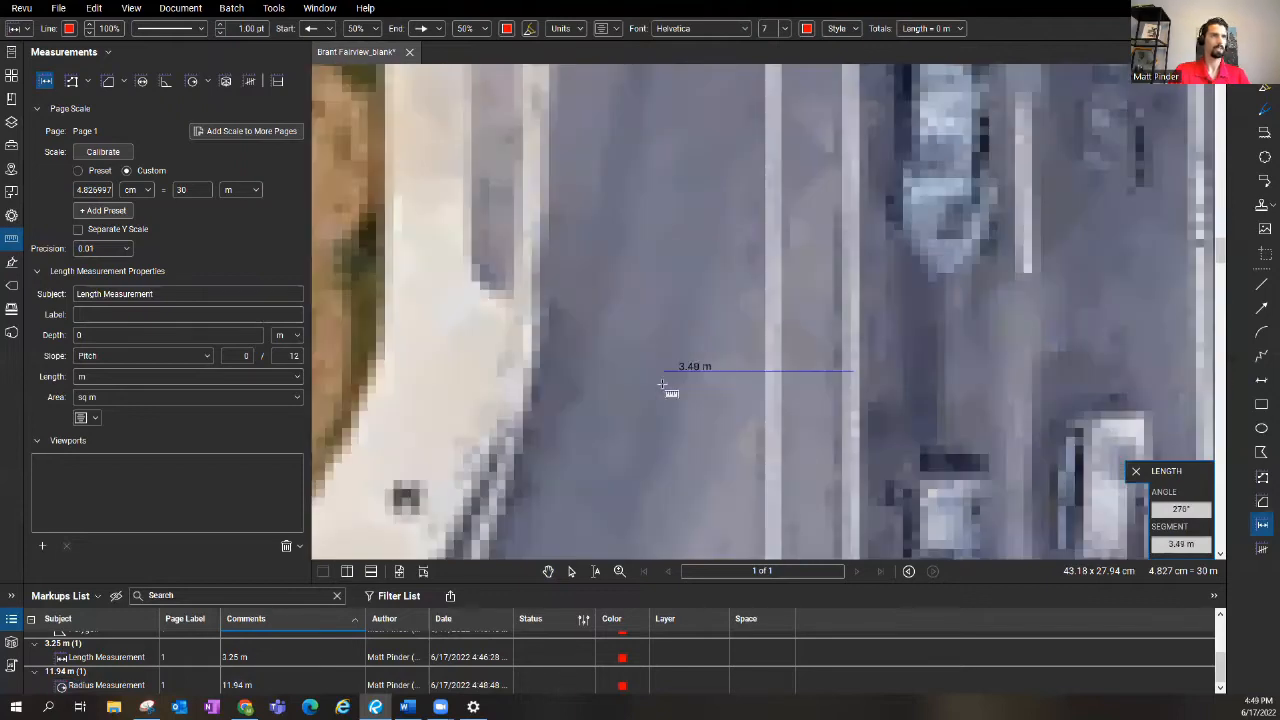
{"action": "left_click", "coordinate": [662, 385]}
{"action": "scroll", "coordinate": [700, 380], "scroll_direction": "down", "scroll_amount": 6}
{"action": "left_click_drag", "start_coordinate": [778, 388], "coordinate": [780, 90]}
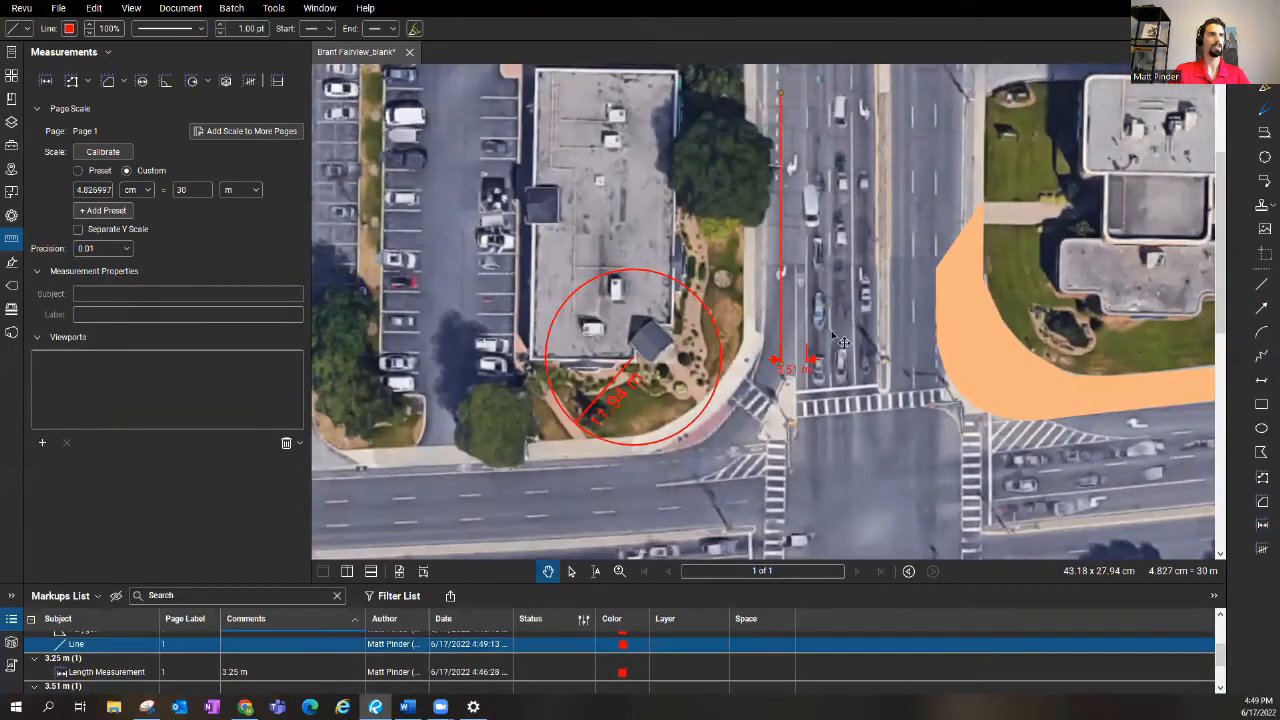
{"action": "scroll", "coordinate": [780, 380], "scroll_direction": "down", "scroll_amount": 3}
{"action": "scroll", "coordinate": [920, 405], "scroll_direction": "up", "scroll_amount": 2}
{"action": "scroll", "coordinate": [800, 410], "scroll_direction": "up", "scroll_amount": 2}
{"action": "scroll", "coordinate": [670, 420], "scroll_direction": "up", "scroll_amount": 2}
{"action": "scroll", "coordinate": [665, 430], "scroll_direction": "right", "scroll_amount": 2}
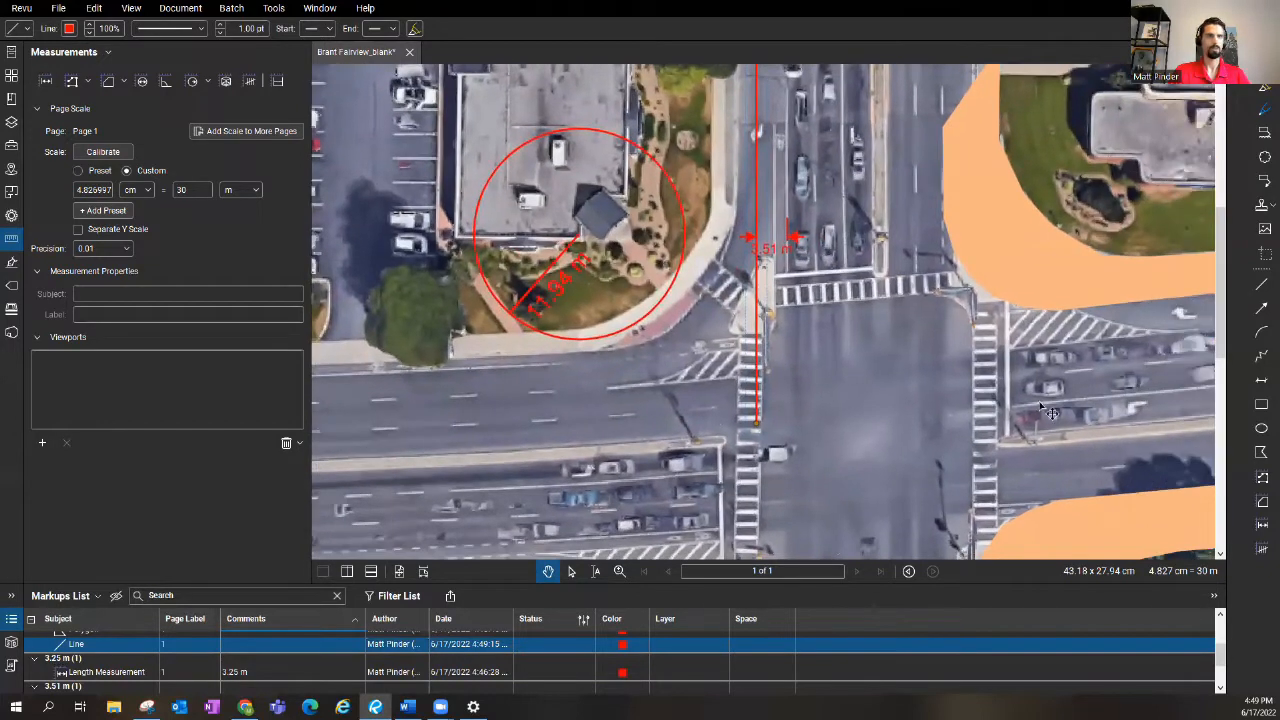
{"action": "left_click", "coordinate": [1261, 286]}
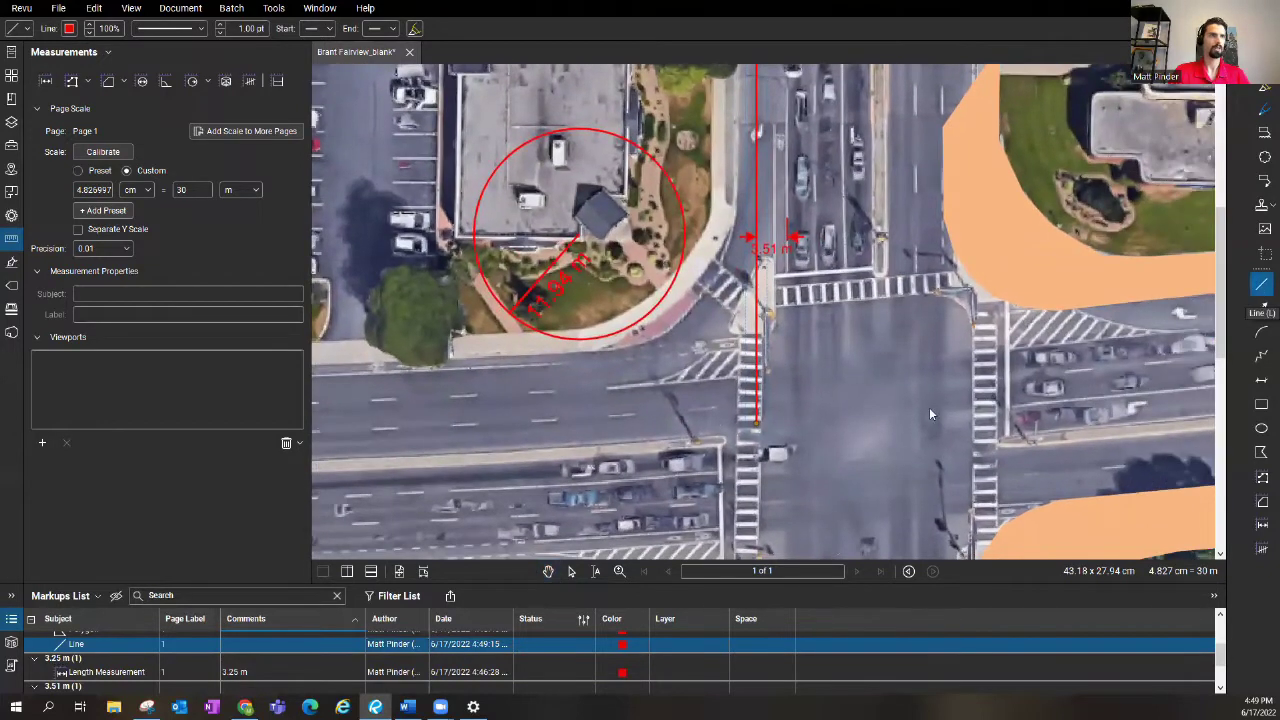
{"action": "left_click", "coordinate": [881, 367]}
{"action": "left_click_drag", "start_coordinate": [657, 161], "coordinate": [730, 205]}
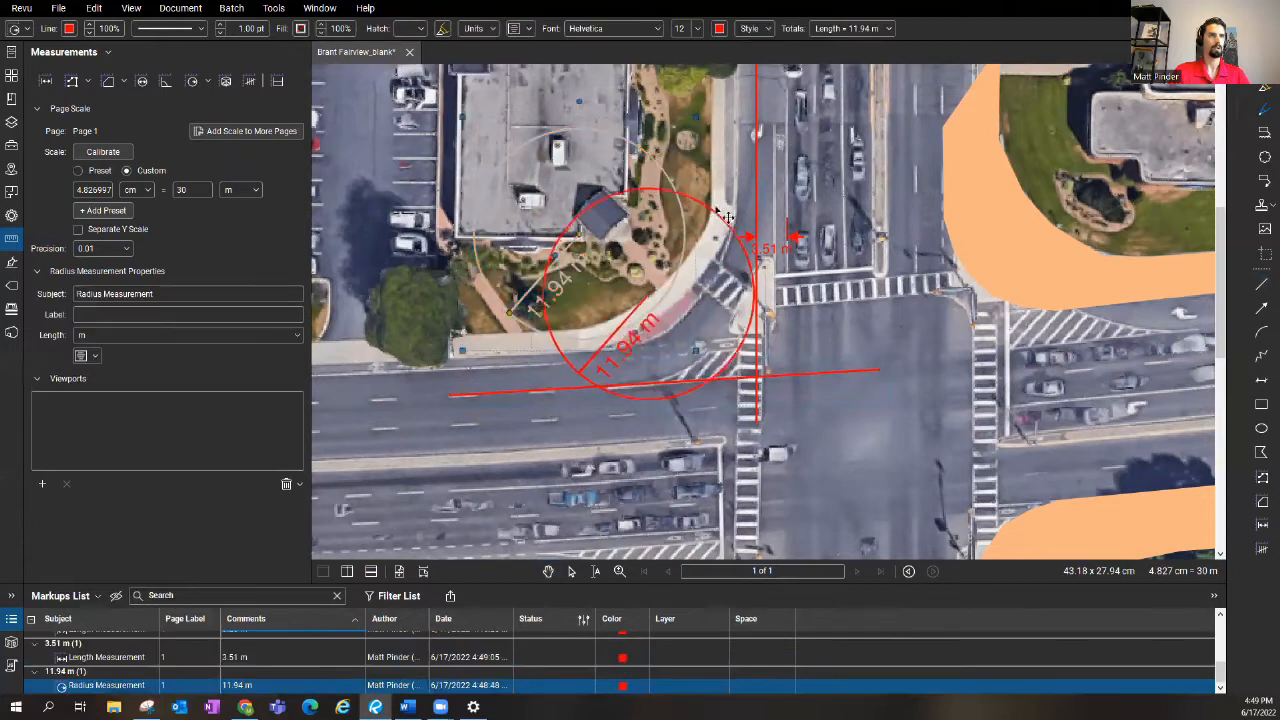
- Trace the orange boulevard polygon around the northwest corner curve
{"action": "left_click", "coordinate": [1140, 440]}
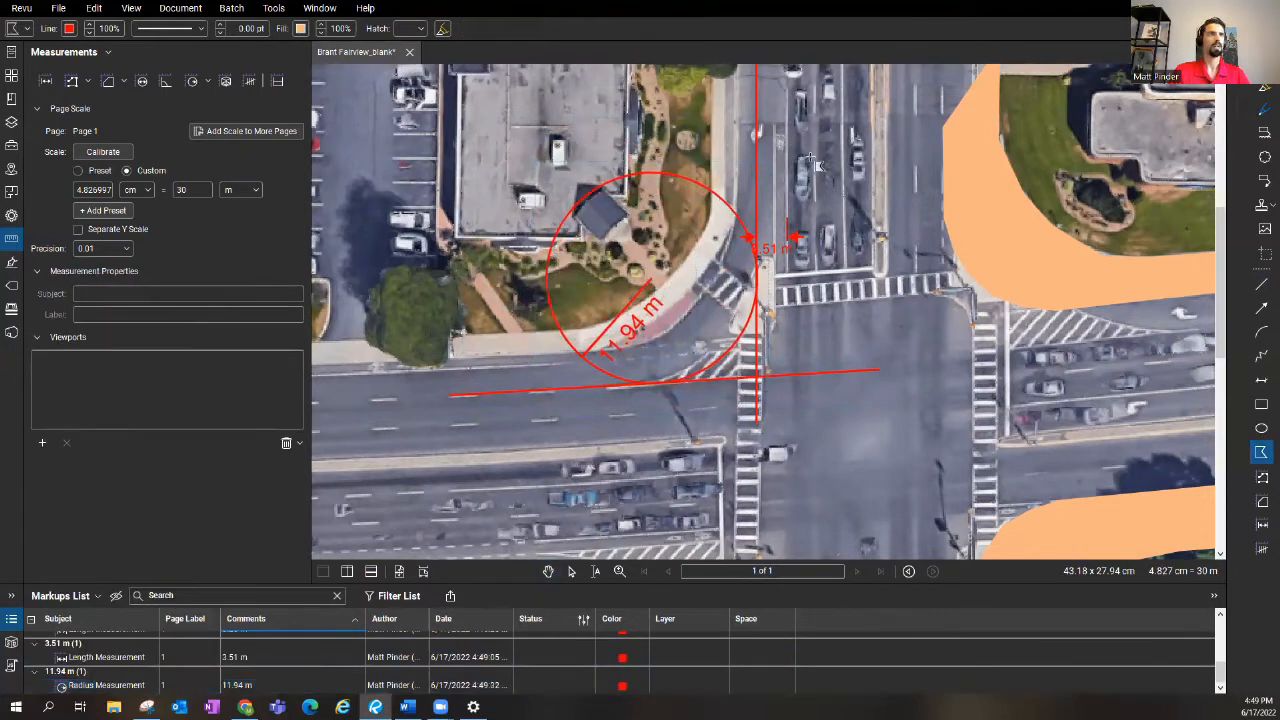
{"action": "left_click_drag", "start_coordinate": [700, 300], "coordinate": [720, 420]}
{"action": "scroll", "coordinate": [800, 396], "scroll_direction": "down", "scroll_amount": 2}
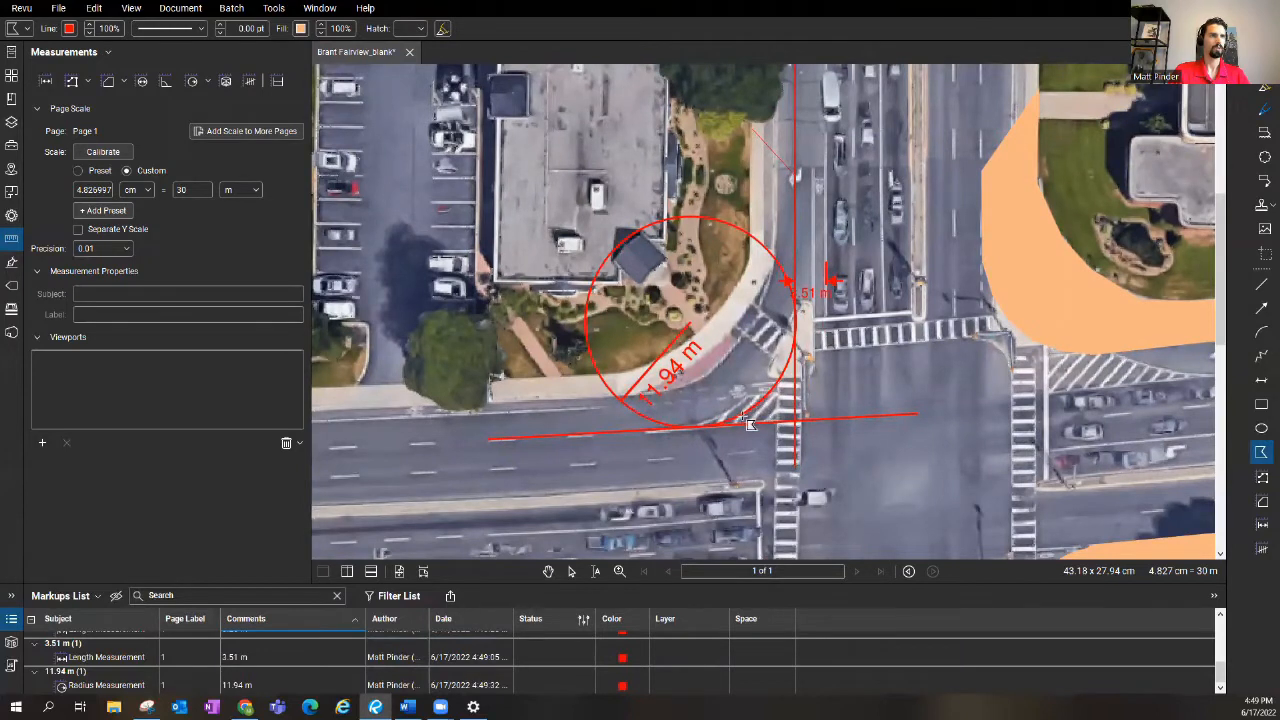
{"action": "left_click", "coordinate": [488, 388]}
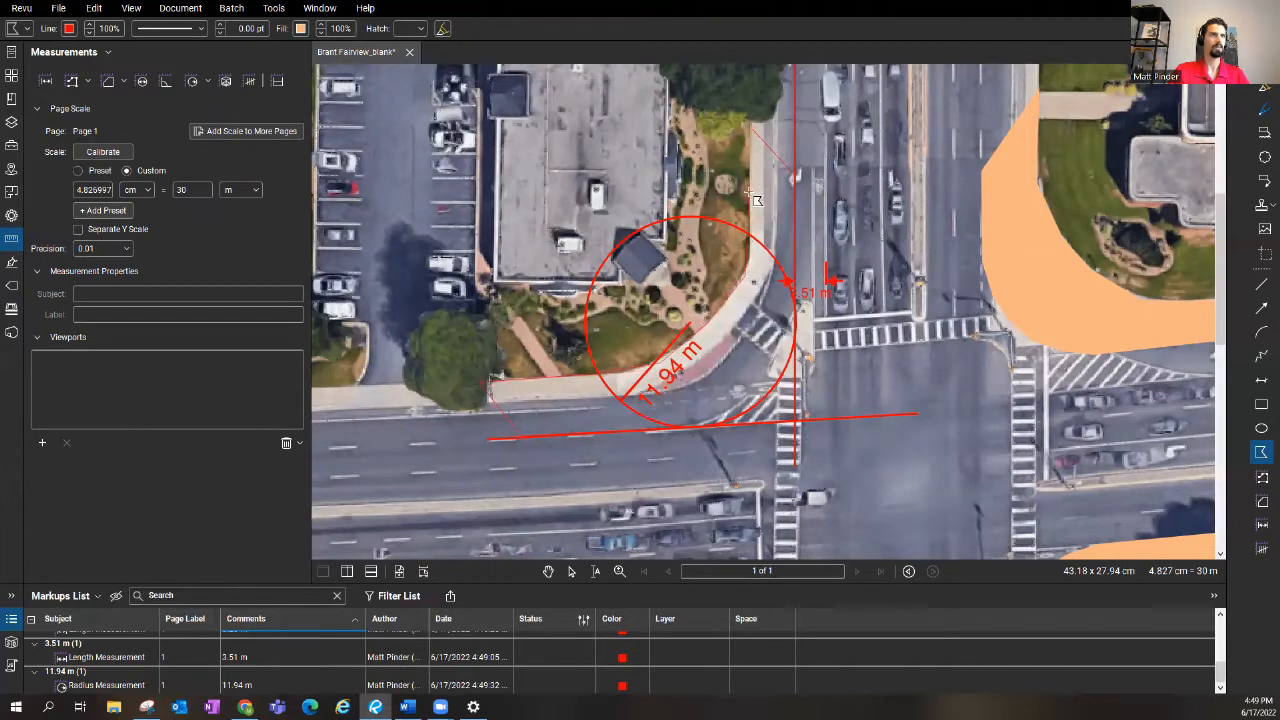
{"action": "key", "text": "Escape"}
{"action": "scroll", "coordinate": [700, 350], "scroll_direction": "down", "scroll_amount": 1}
{"action": "scroll", "coordinate": [640, 390], "scroll_direction": "down", "scroll_amount": 1}
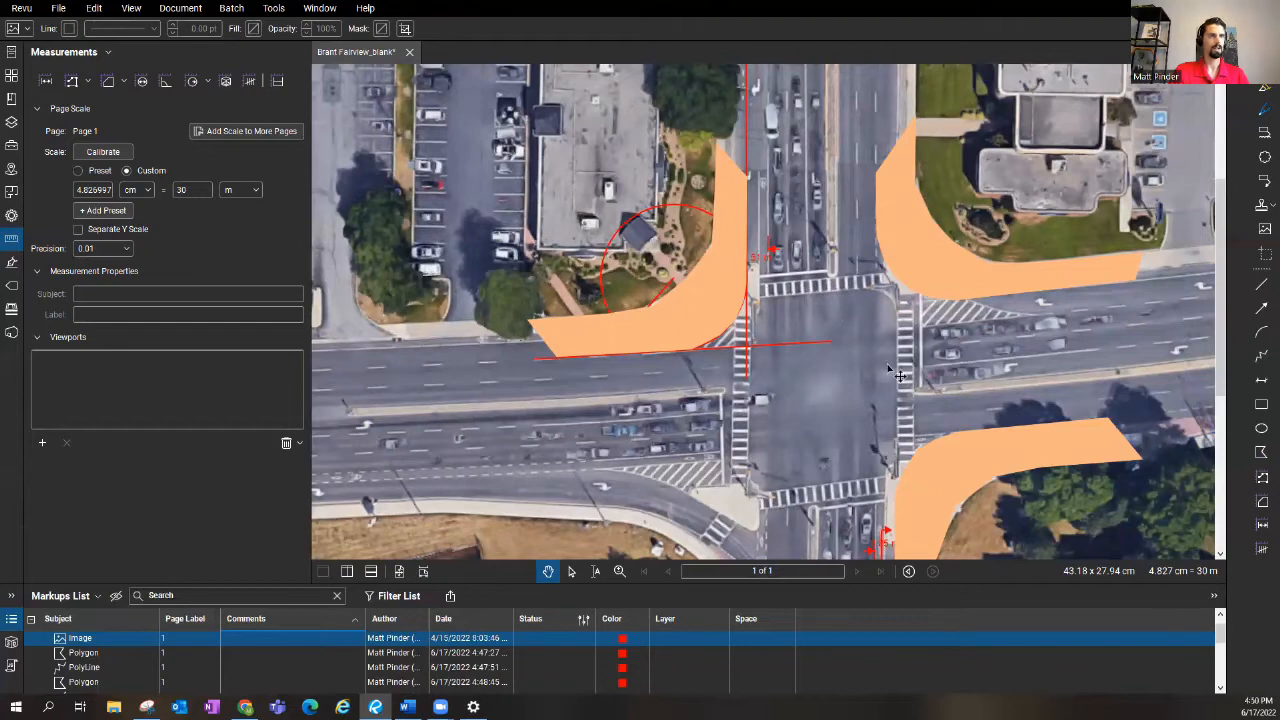
{"action": "scroll", "coordinate": [898, 375], "scroll_direction": "up", "scroll_amount": 1}
{"action": "scroll", "coordinate": [850, 370], "scroll_direction": "up", "scroll_amount": 1}
{"action": "scroll", "coordinate": [845, 315], "scroll_direction": "up", "scroll_amount": 1}
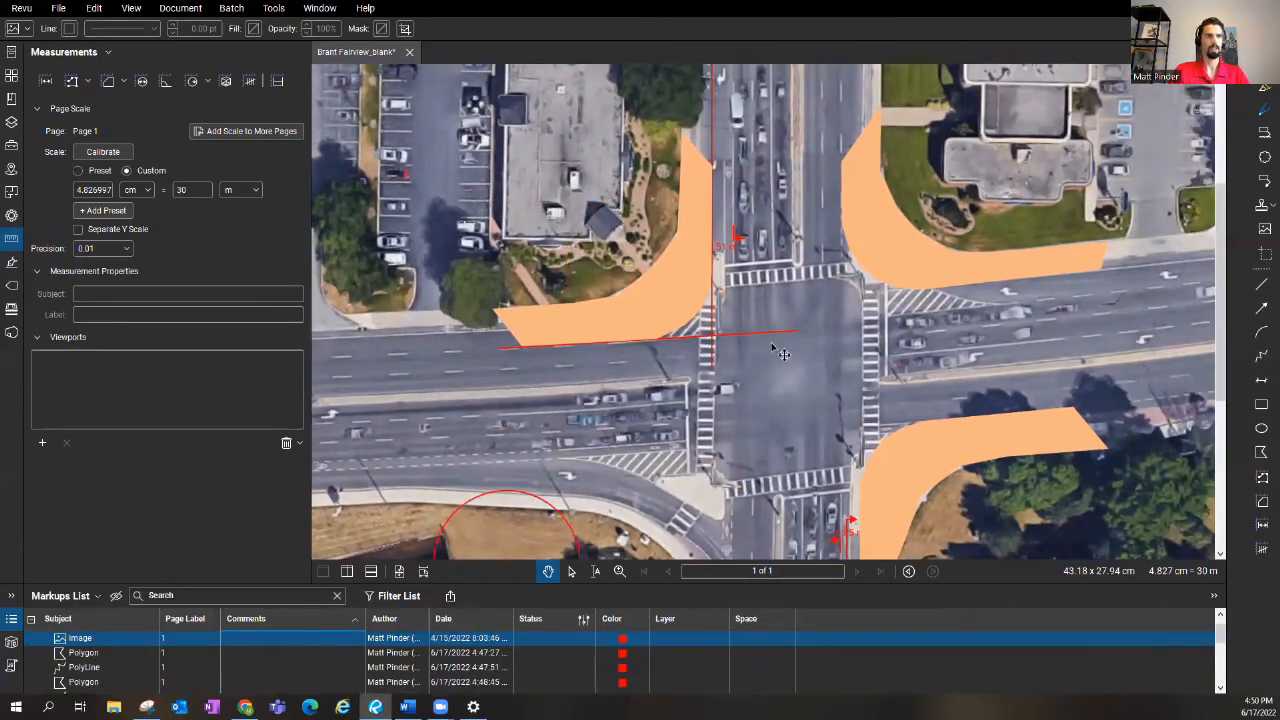
{"action": "scroll", "coordinate": [778, 344], "scroll_direction": "up", "scroll_amount": 2}
{"action": "scroll", "coordinate": [750, 350], "scroll_direction": "up", "scroll_amount": 2}
- Set the southwest guide line, offset and radius circle, then draw the southwest orange boulevard shape
{"action": "left_click_drag", "start_coordinate": [690, 318], "coordinate": [704, 375]}
{"action": "scroll", "coordinate": [704, 375], "scroll_direction": "down", "scroll_amount": 4}
{"action": "scroll", "coordinate": [704, 375], "scroll_direction": "down", "scroll_amount": 2}
{"action": "left_click_drag", "start_coordinate": [465, 325], "coordinate": [900, 300]}
{"action": "left_click_drag", "start_coordinate": [820, 340], "coordinate": [820, 430]}
{"action": "left_click", "coordinate": [690, 366]}
{"action": "scroll", "coordinate": [785, 340], "scroll_direction": "up", "scroll_amount": 4}
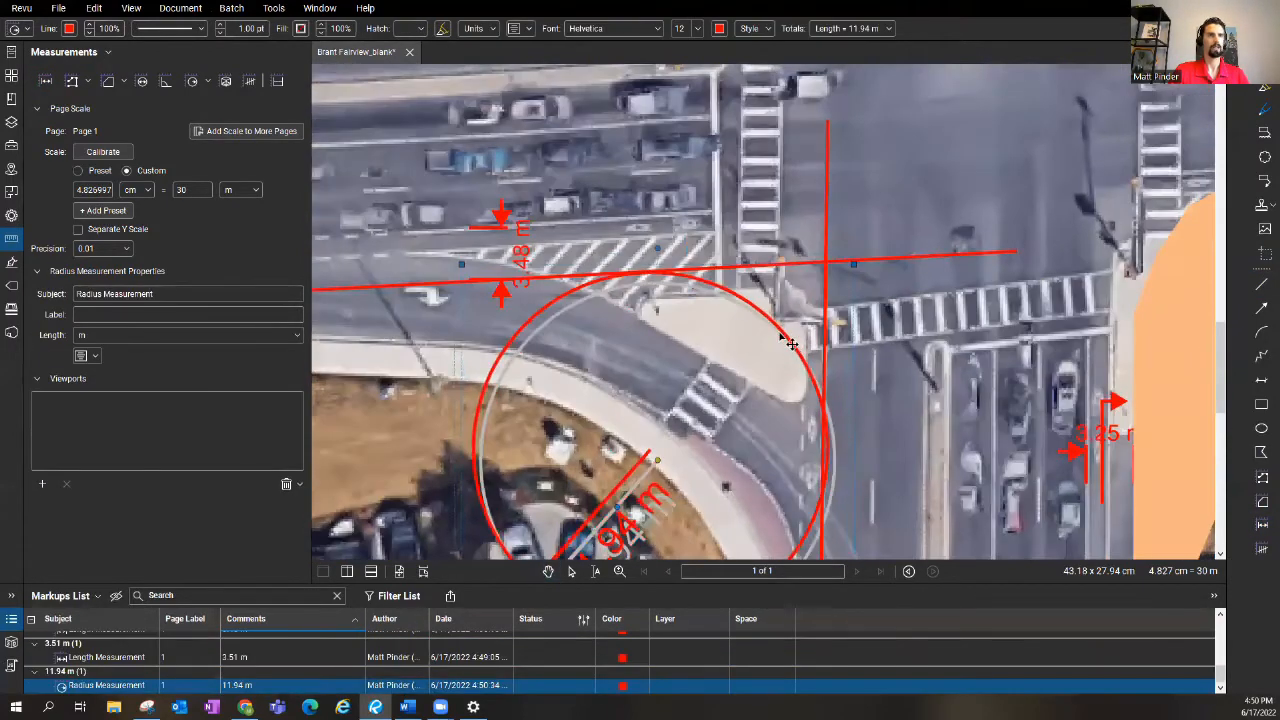
{"action": "scroll", "coordinate": [783, 342], "scroll_direction": "down", "scroll_amount": 4}
{"action": "left_click", "coordinate": [820, 412]}
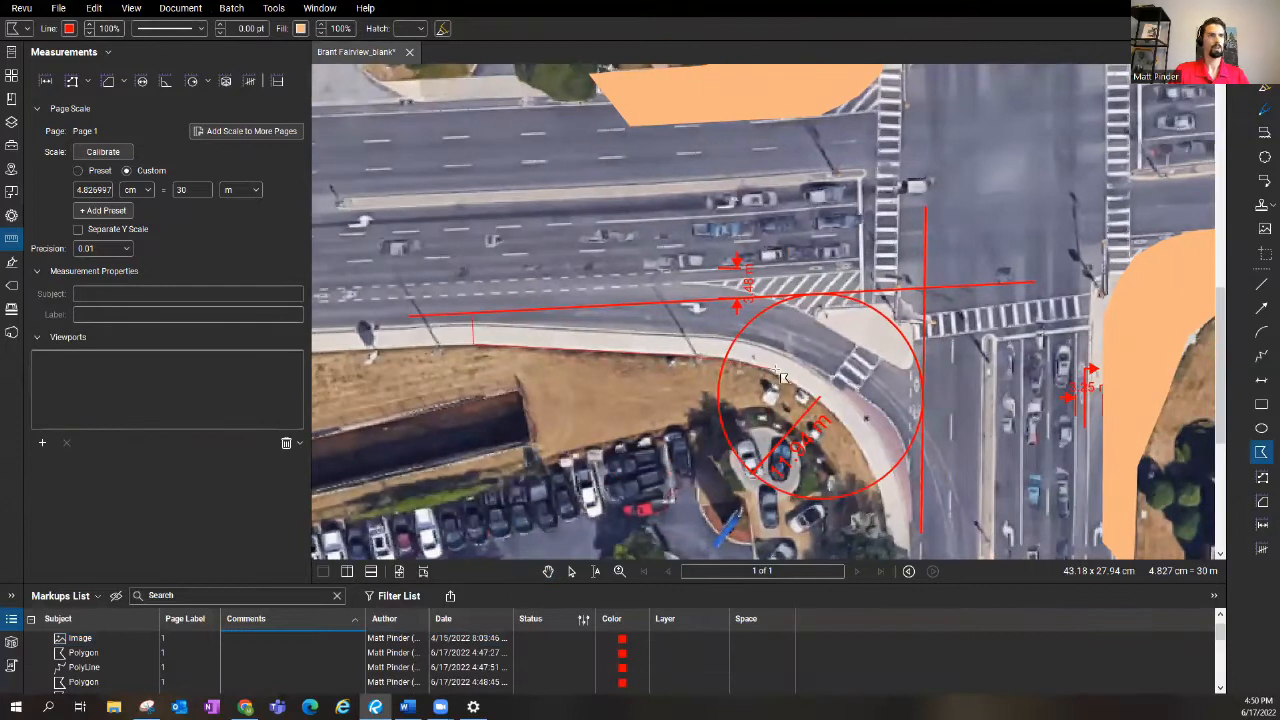
{"action": "left_click_drag", "start_coordinate": [820, 412], "coordinate": [784, 334]}
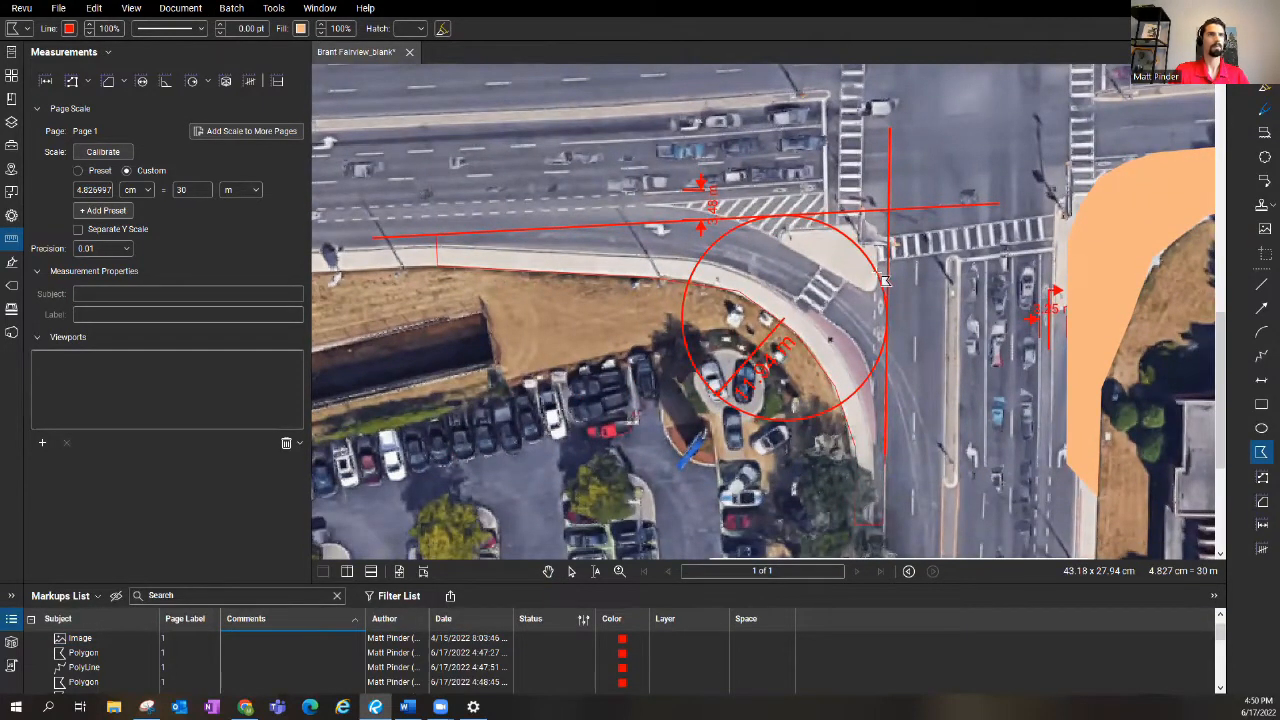
{"action": "left_click", "coordinate": [520, 185]}
{"action": "scroll", "coordinate": [520, 185], "scroll_direction": "down", "scroll_amount": 2}
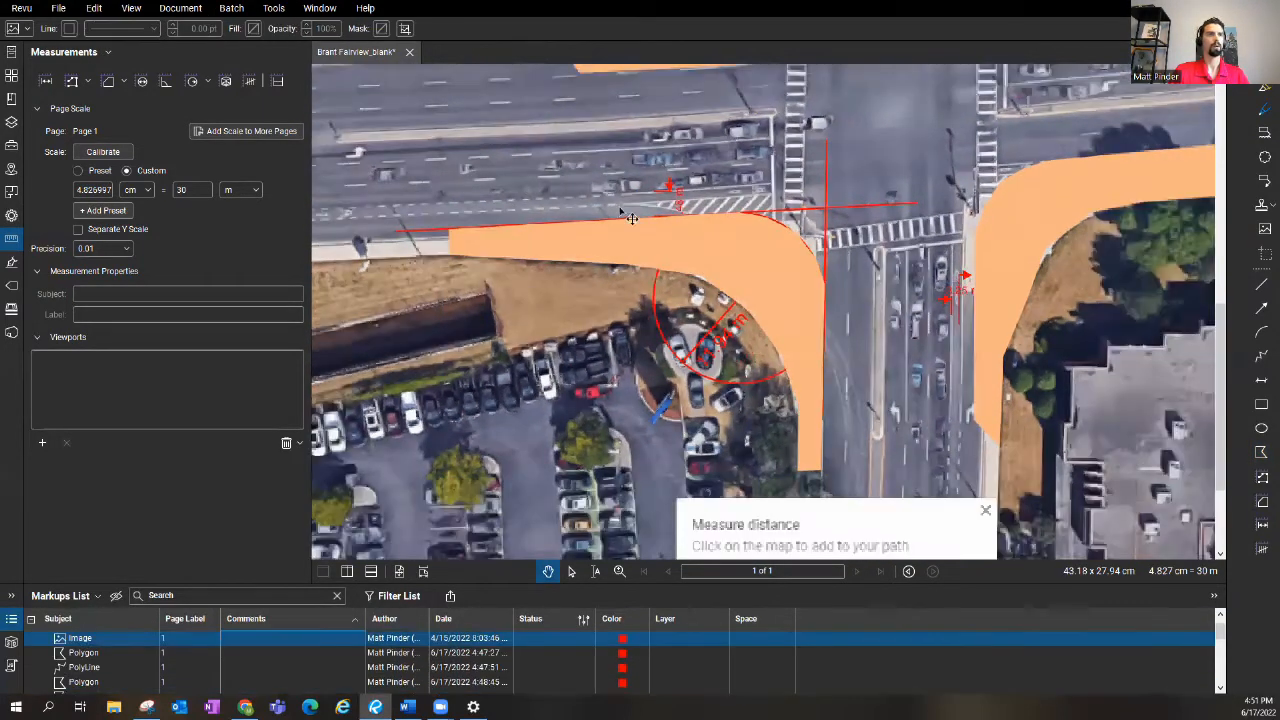
{"action": "scroll", "coordinate": [630, 280], "scroll_direction": "down", "scroll_amount": 2}
{"action": "scroll", "coordinate": [703, 362], "scroll_direction": "up", "scroll_amount": 1}
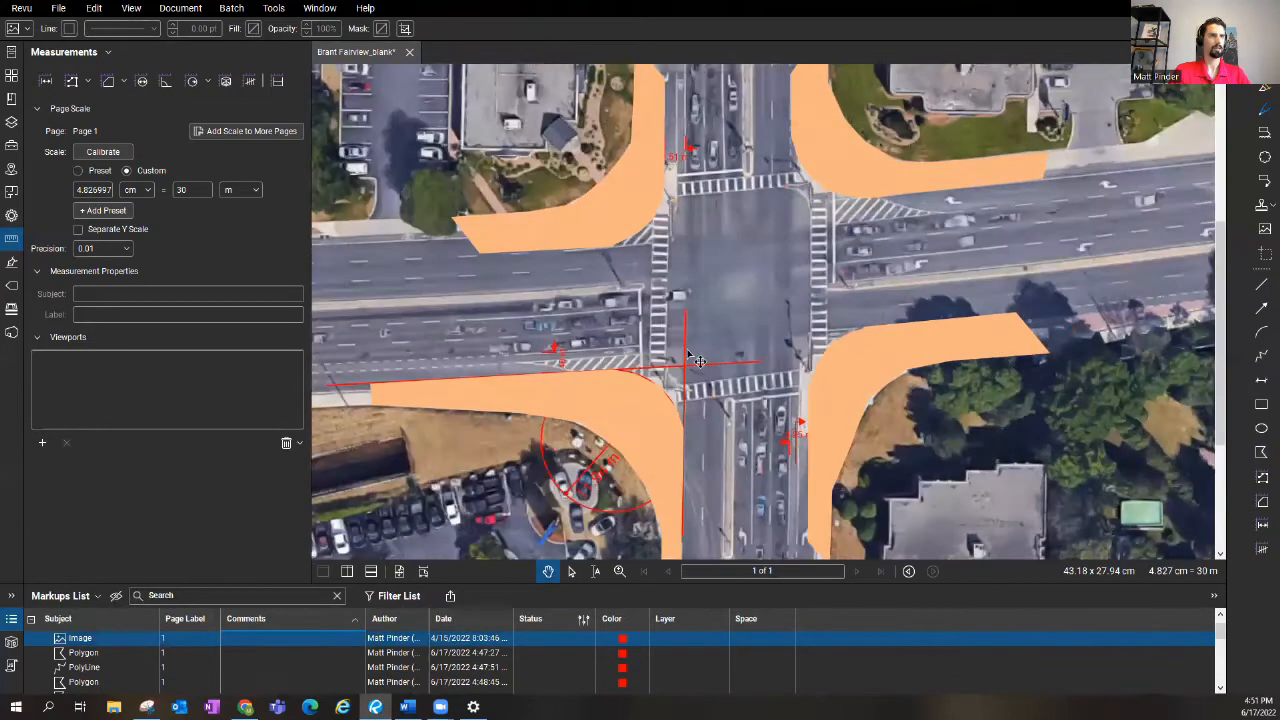
- Delete the southwest corner's temporary guide lines and radius circle
{"action": "left_click", "coordinate": [697, 361]}
{"action": "key", "text": "Delete"}
{"action": "left_click", "coordinate": [745, 375]}
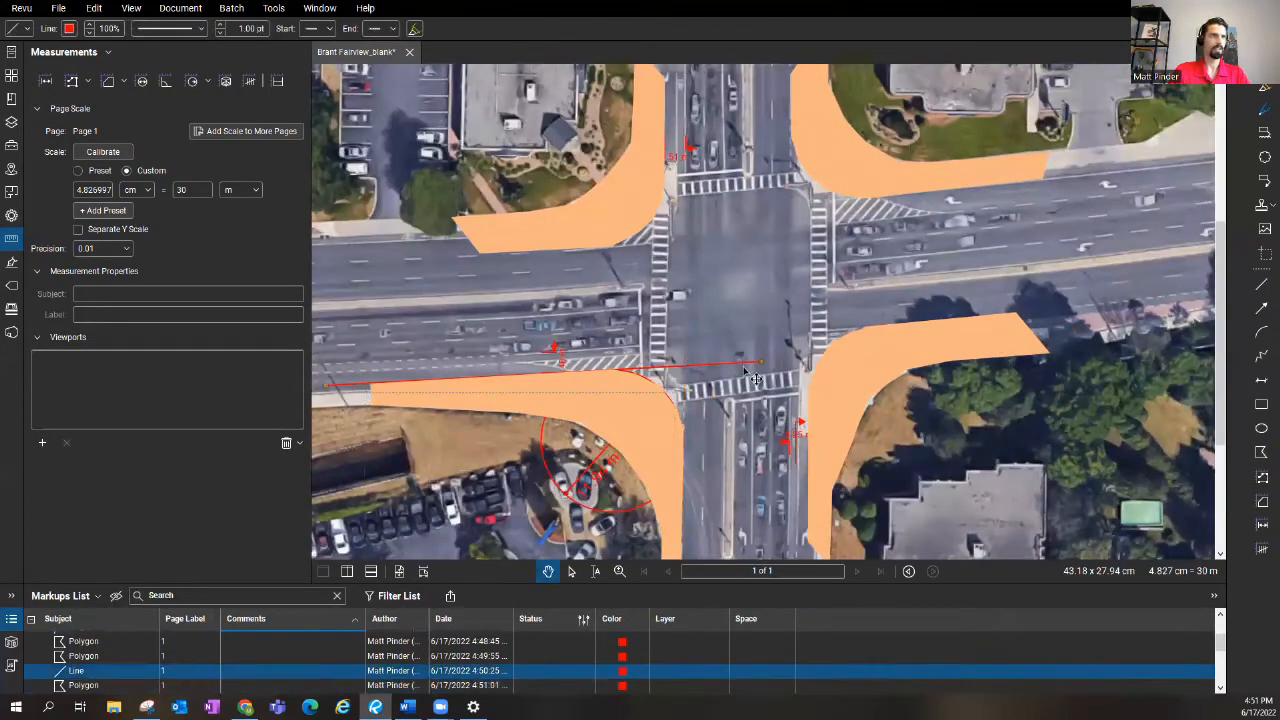
{"action": "key", "text": "Delete"}
{"action": "left_click", "coordinate": [773, 308]}
{"action": "left_click_drag", "start_coordinate": [765, 300], "coordinate": [810, 316]}
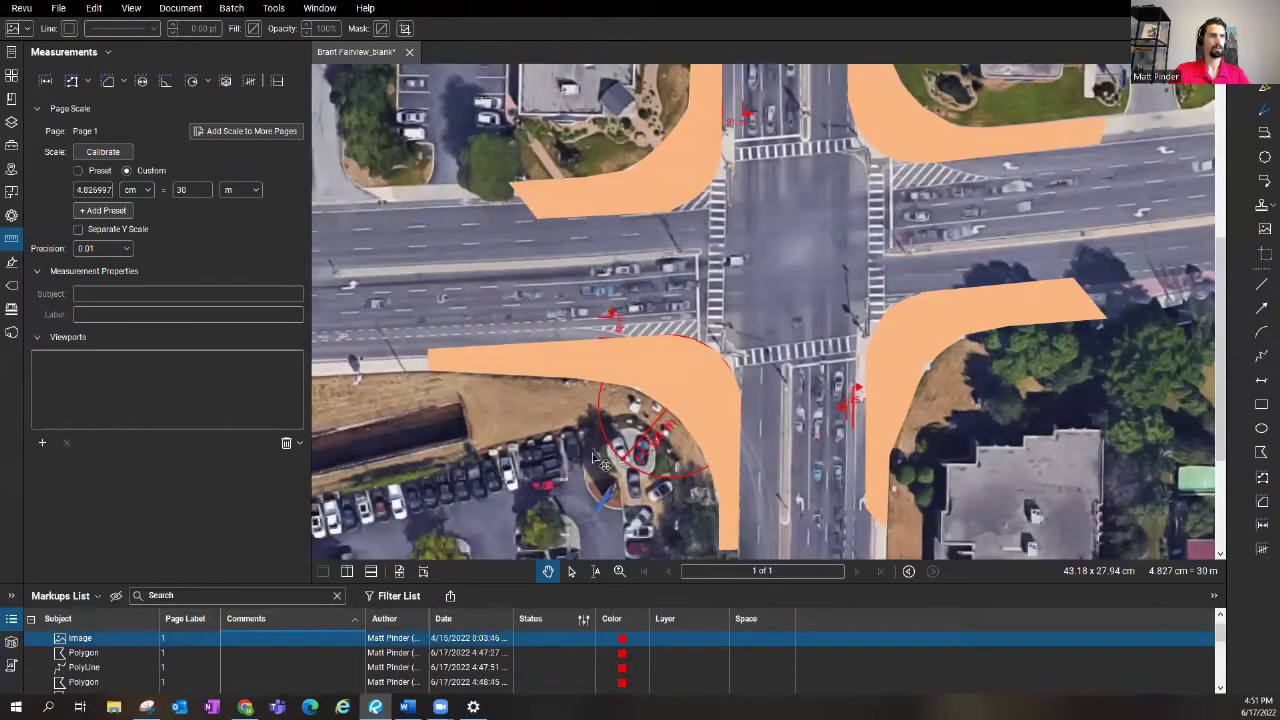
{"action": "left_click_drag", "start_coordinate": [740, 368], "coordinate": [758, 328]}
{"action": "left_click", "coordinate": [562, 475]}
{"action": "key", "text": "Delete"}
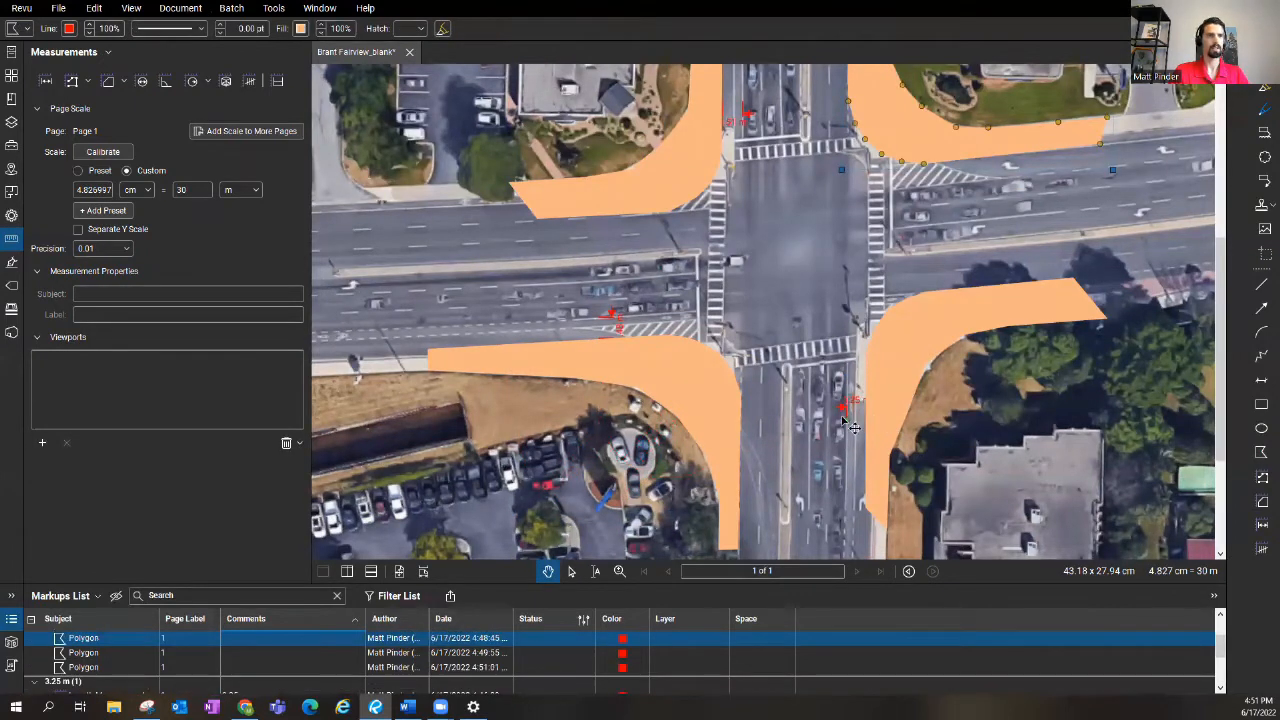
- Draw a red arrow polyline in the hatched median of the east approach
{"action": "left_click", "coordinate": [850, 427]}
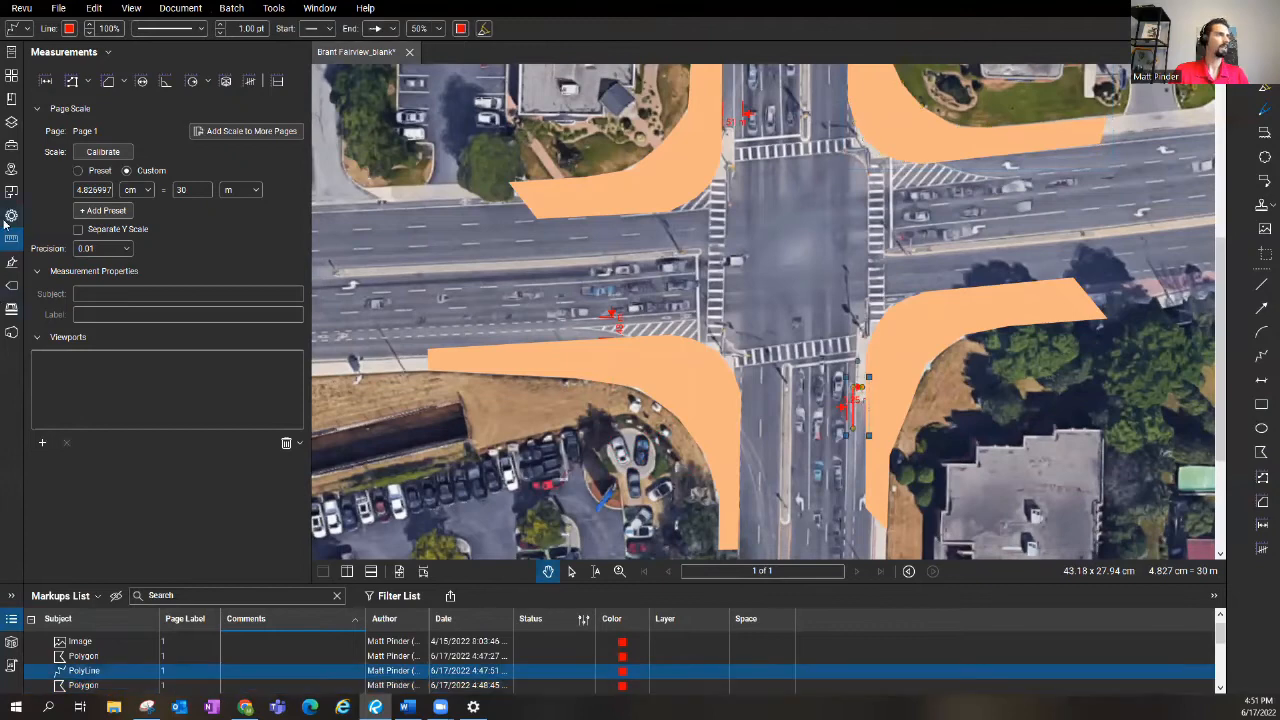
{"action": "left_click", "coordinate": [1261, 356]}
{"action": "scroll", "coordinate": [980, 158], "scroll_direction": "up", "scroll_amount": 2}
{"action": "scroll", "coordinate": [980, 158], "scroll_direction": "down", "scroll_amount": 3}
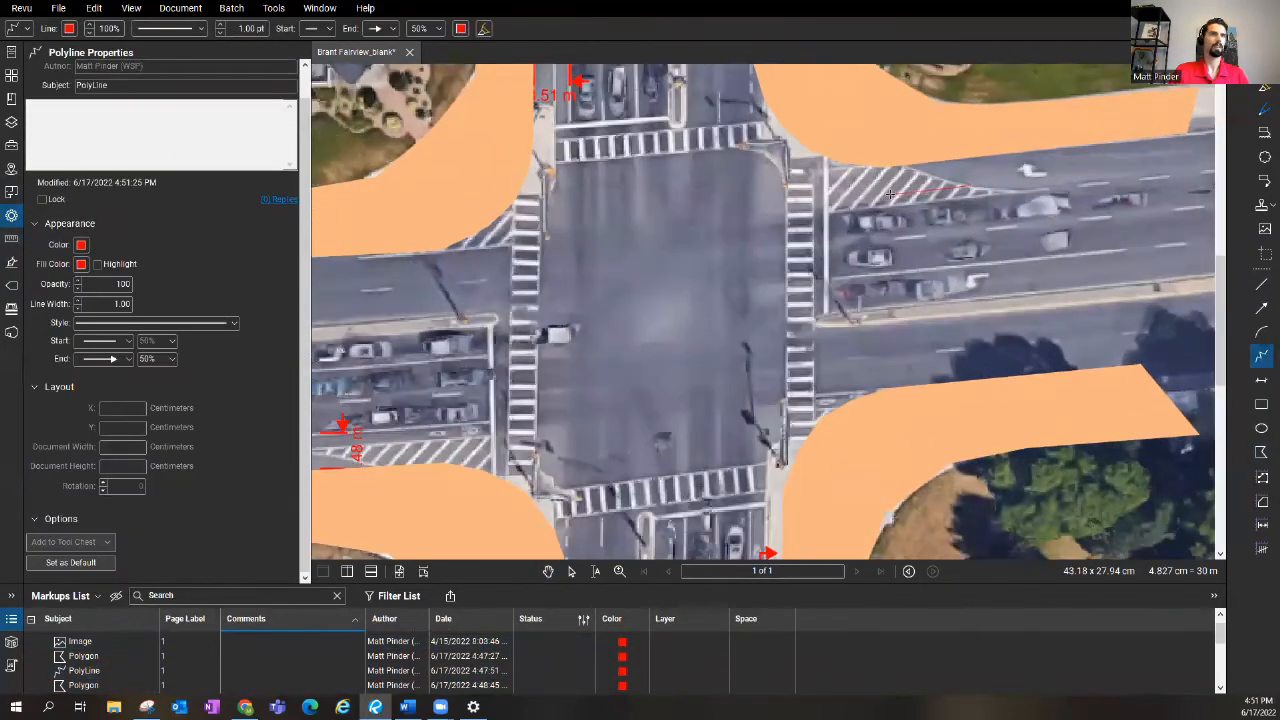
{"action": "scroll", "coordinate": [798, 213], "scroll_direction": "up", "scroll_amount": 3}
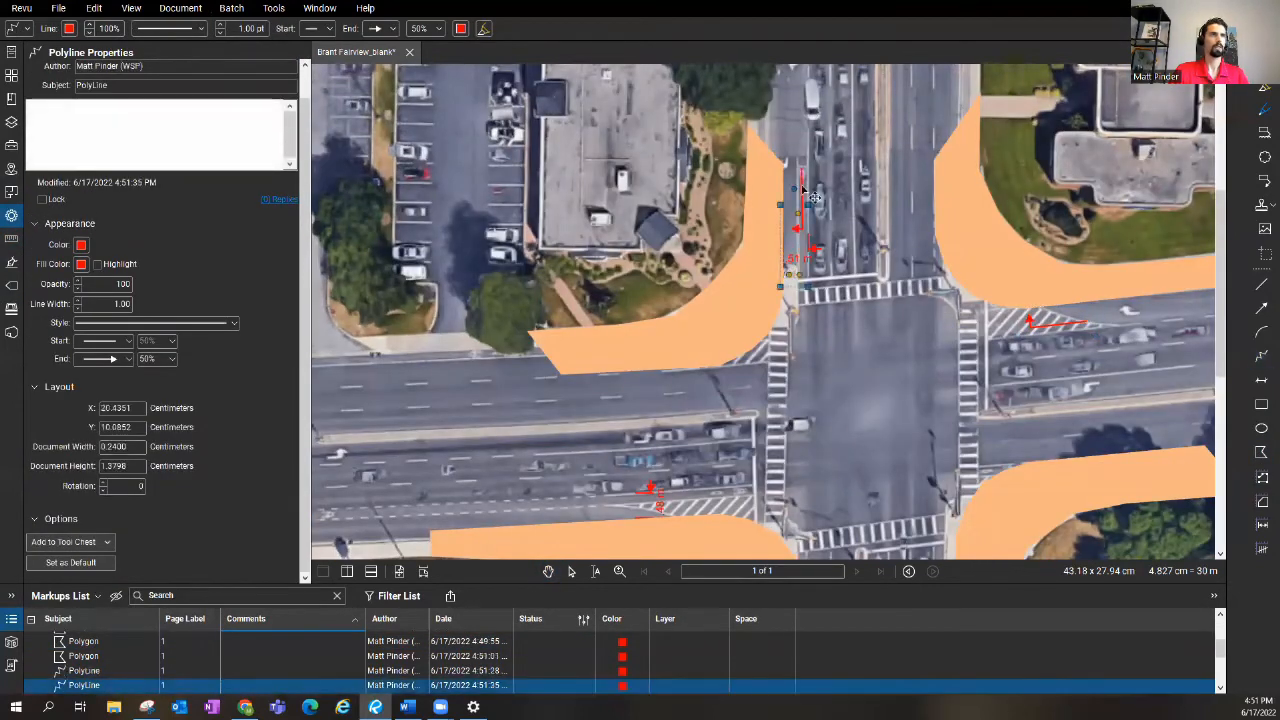
{"action": "scroll", "coordinate": [790, 270], "scroll_direction": "down", "scroll_amount": 3}
{"action": "scroll", "coordinate": [650, 490], "scroll_direction": "up", "scroll_amount": 5}
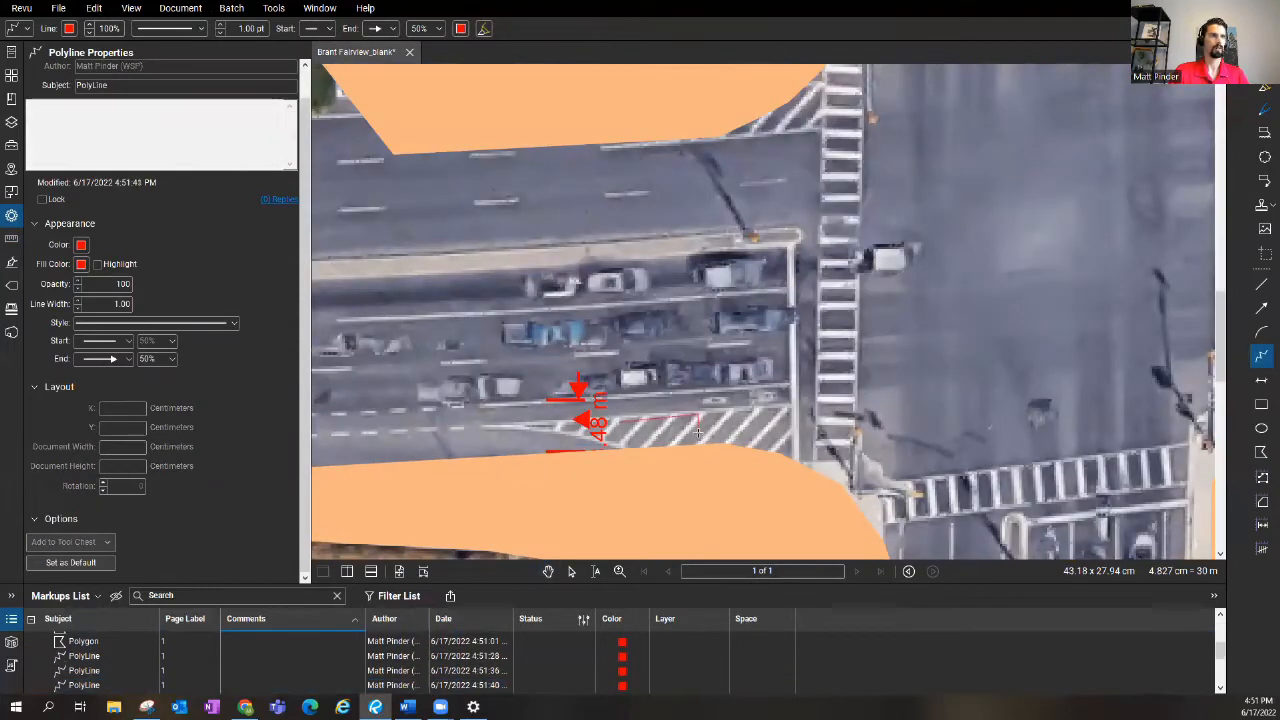
{"action": "scroll", "coordinate": [697, 432], "scroll_direction": "down", "scroll_amount": 3}
{"action": "left_click", "coordinate": [860, 310]}
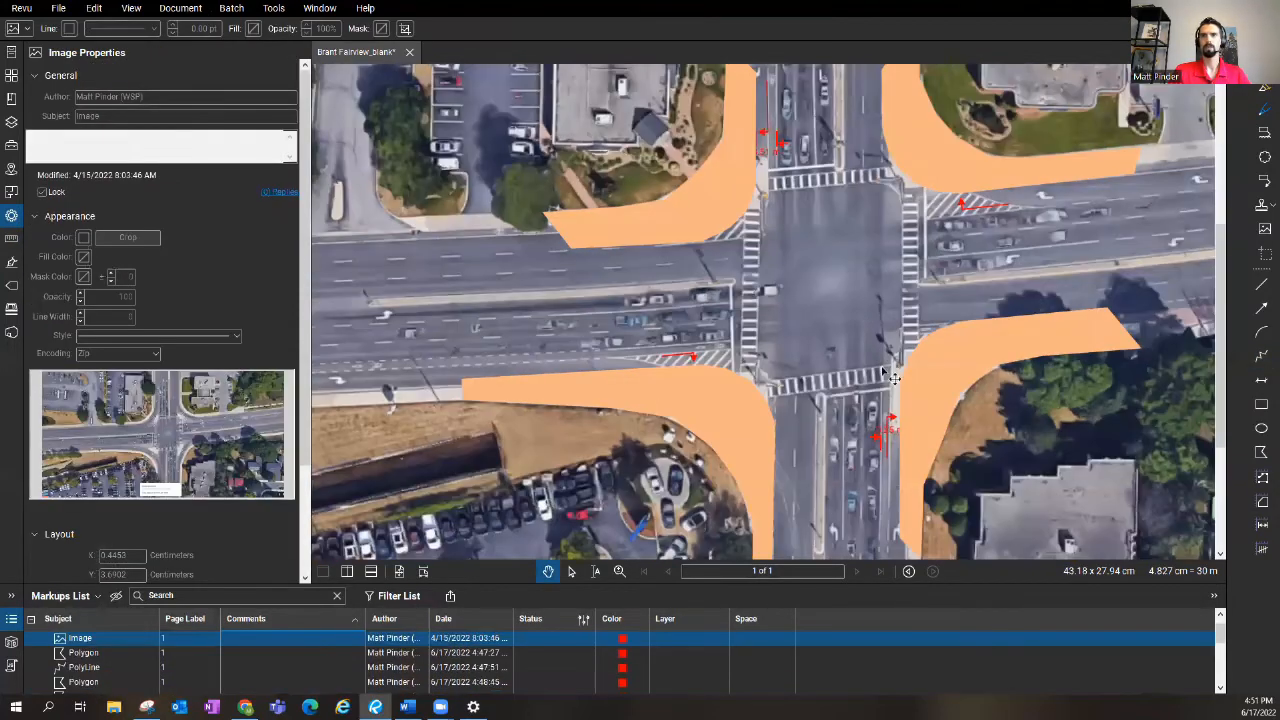
{"action": "scroll", "coordinate": [845, 289], "scroll_direction": "down", "scroll_amount": 3}
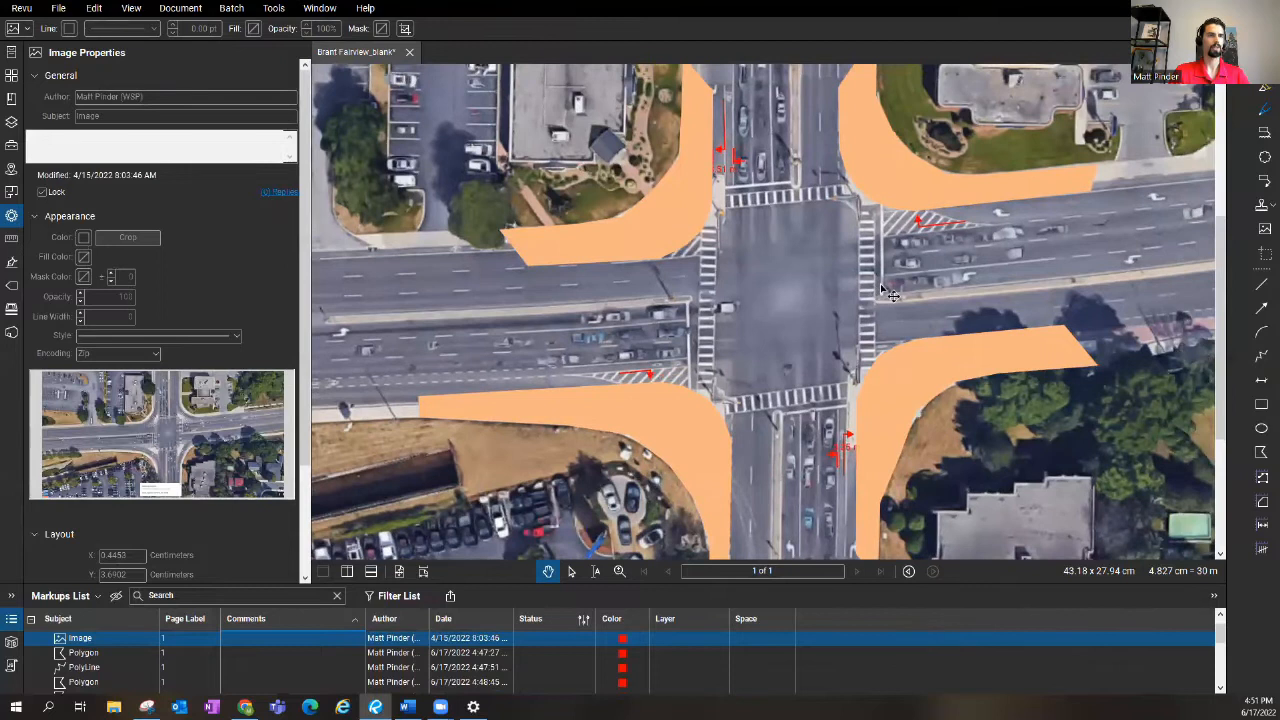
{"action": "scroll", "coordinate": [890, 297], "scroll_direction": "up", "scroll_amount": 3}
{"action": "scroll", "coordinate": [960, 278], "scroll_direction": "down", "scroll_amount": 3}
{"action": "scroll", "coordinate": [500, 300], "scroll_direction": "up", "scroll_amount": 3}
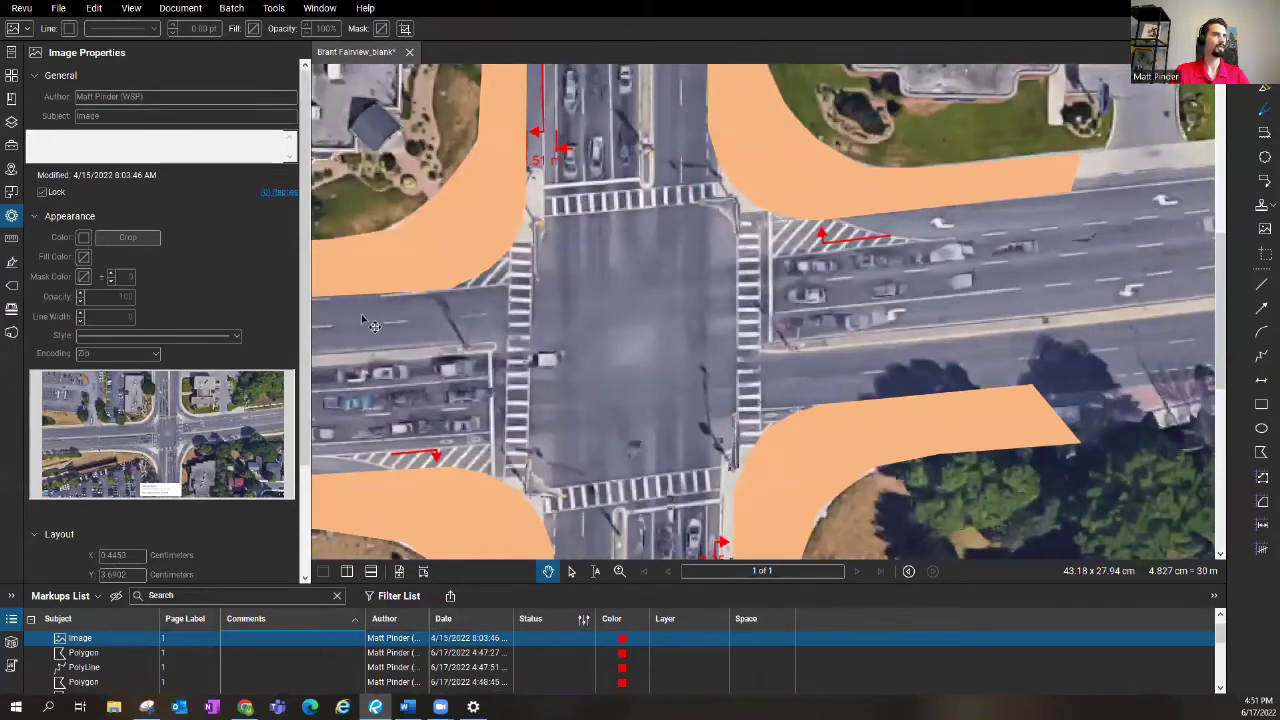
- Draw a red line beside the east crosswalk and measure the 4.99 m pedestrian refuge to the curb
{"action": "left_click", "coordinate": [1262, 287]}
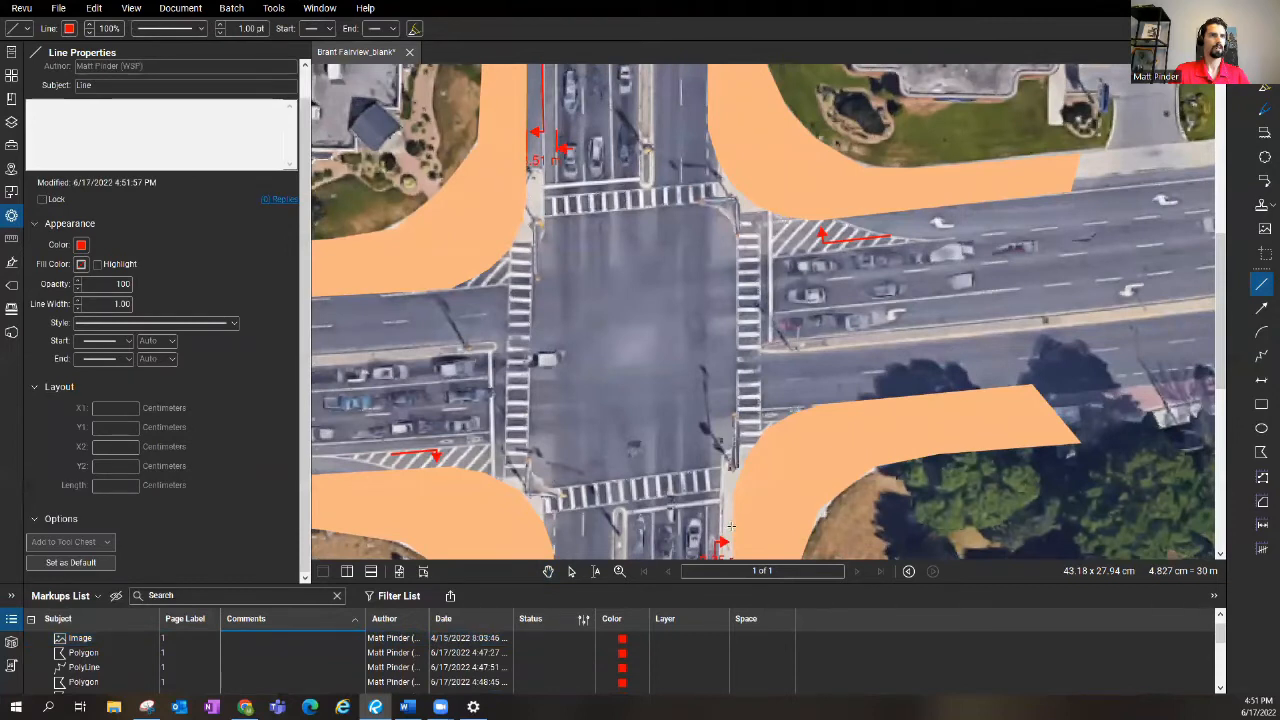
{"action": "left_click", "coordinate": [727, 285]}
{"action": "left_click", "coordinate": [630, 350]}
{"action": "left_click", "coordinate": [12, 239]}
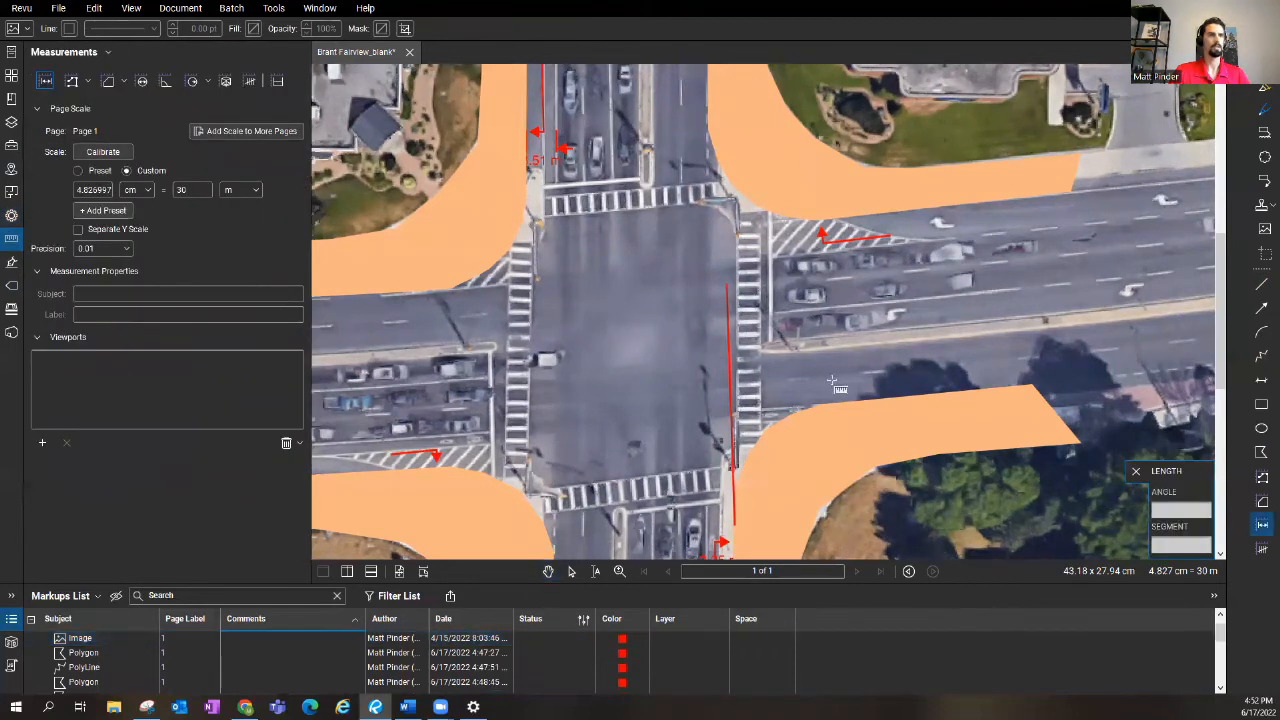
{"action": "scroll", "coordinate": [686, 407], "scroll_direction": "up", "scroll_amount": 1}
{"action": "scroll", "coordinate": [686, 407], "scroll_direction": "up", "scroll_amount": 1}
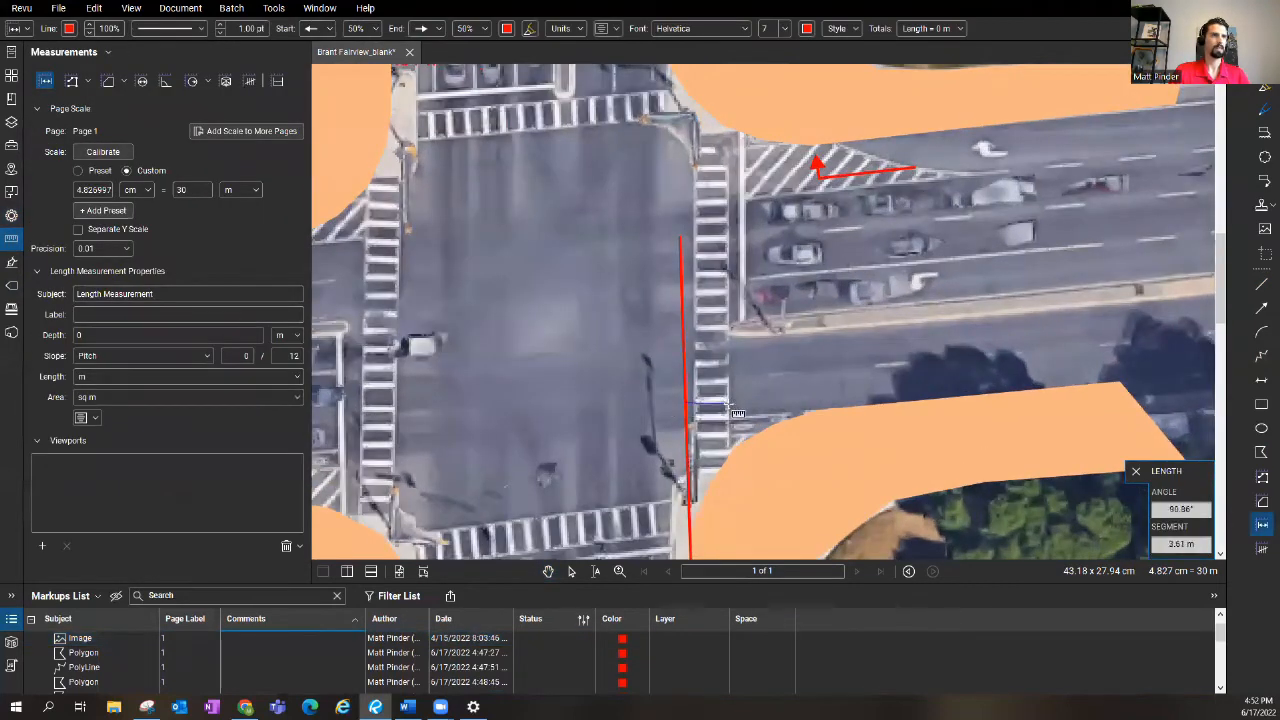
{"action": "left_click", "coordinate": [686, 407]}
{"action": "scroll", "coordinate": [700, 404], "scroll_direction": "up", "scroll_amount": 2}
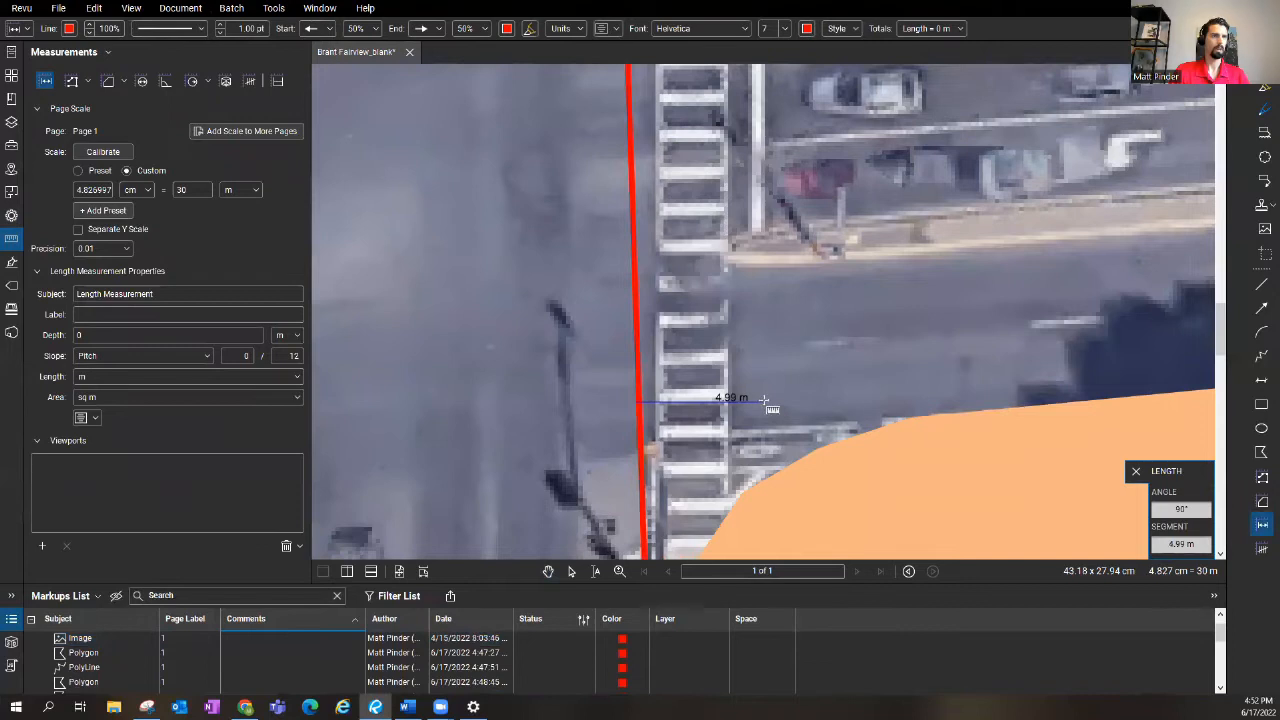
{"action": "left_click", "coordinate": [764, 400]}
{"action": "scroll", "coordinate": [780, 405], "scroll_direction": "down", "scroll_amount": 2}
{"action": "scroll", "coordinate": [800, 410], "scroll_direction": "down", "scroll_amount": 1}
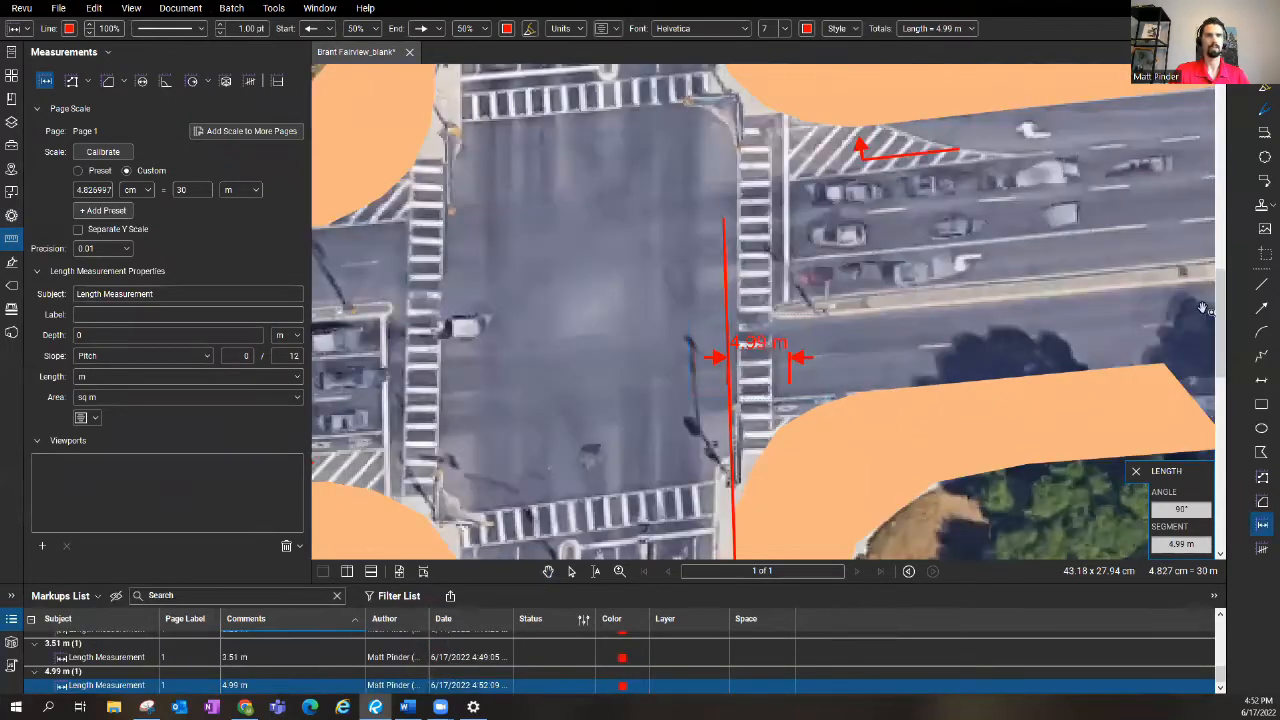
- Draw a vertical line along the east crosswalk and make it a width-9 green setback bar nudged into place
{"action": "key", "text": "Escape"}
{"action": "left_click", "coordinate": [1261, 285]}
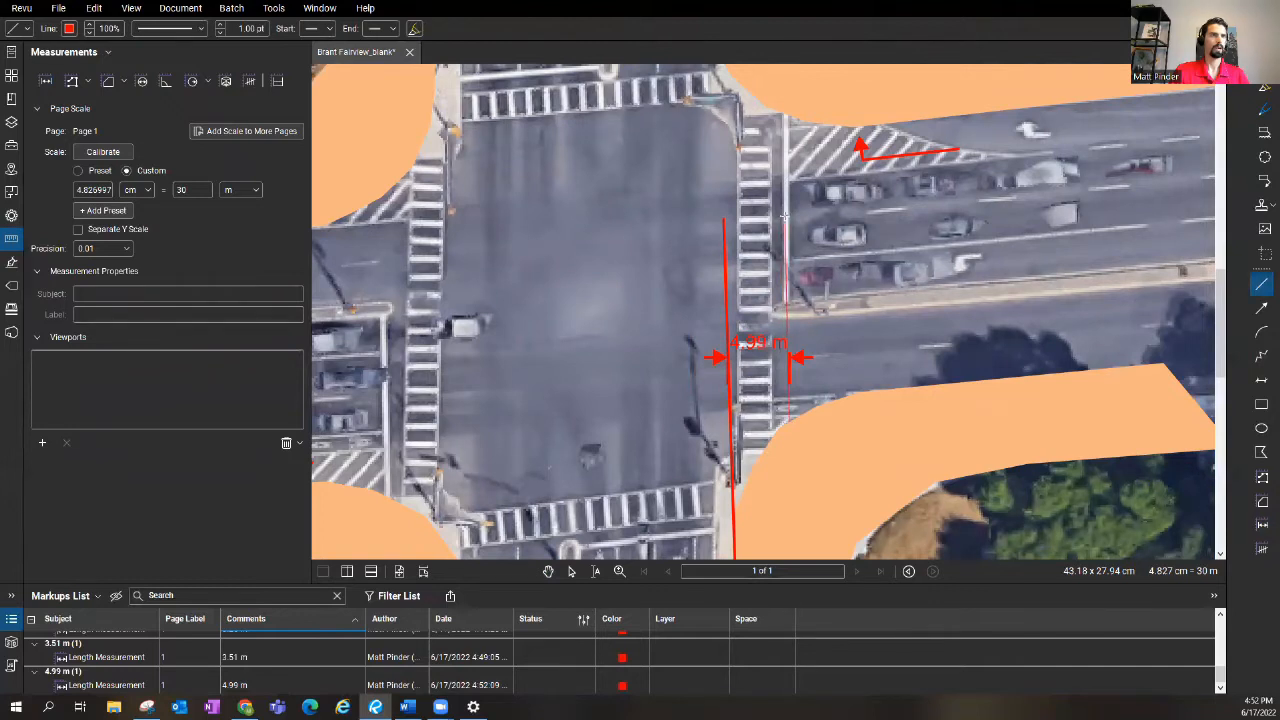
{"action": "left_click_drag", "start_coordinate": [784, 214], "coordinate": [790, 420]}
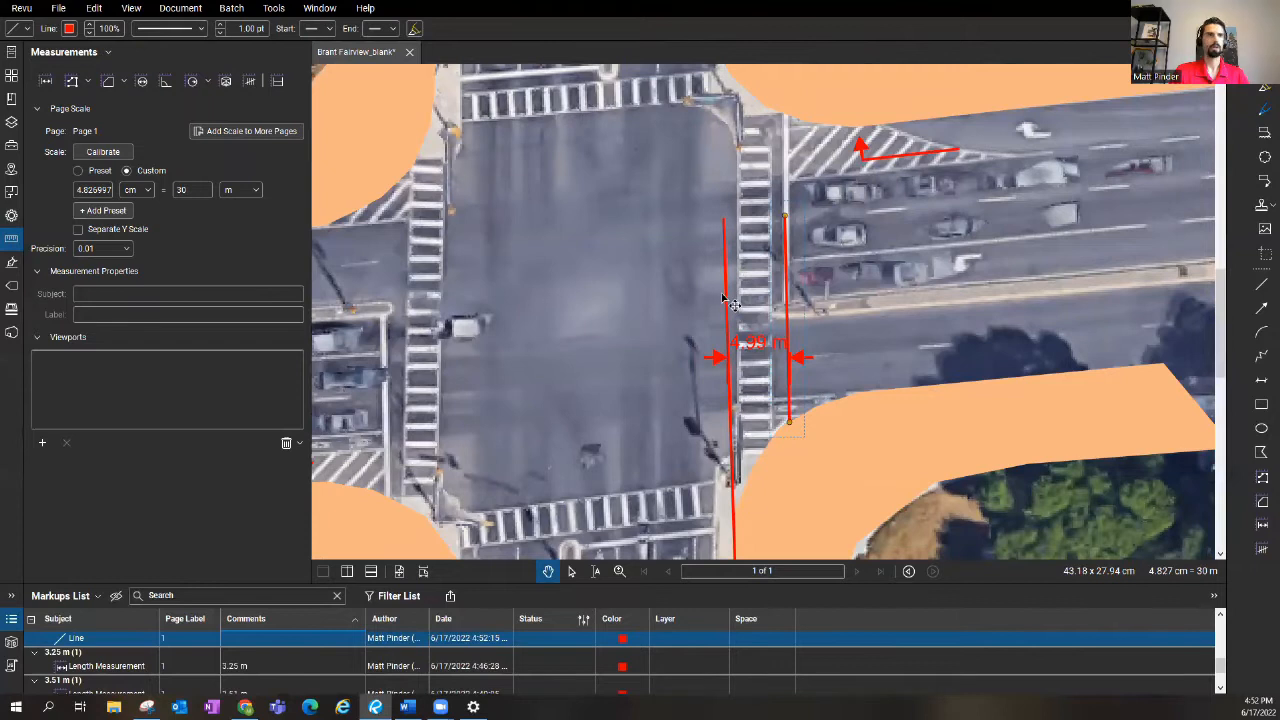
{"action": "left_click", "coordinate": [768, 340]}
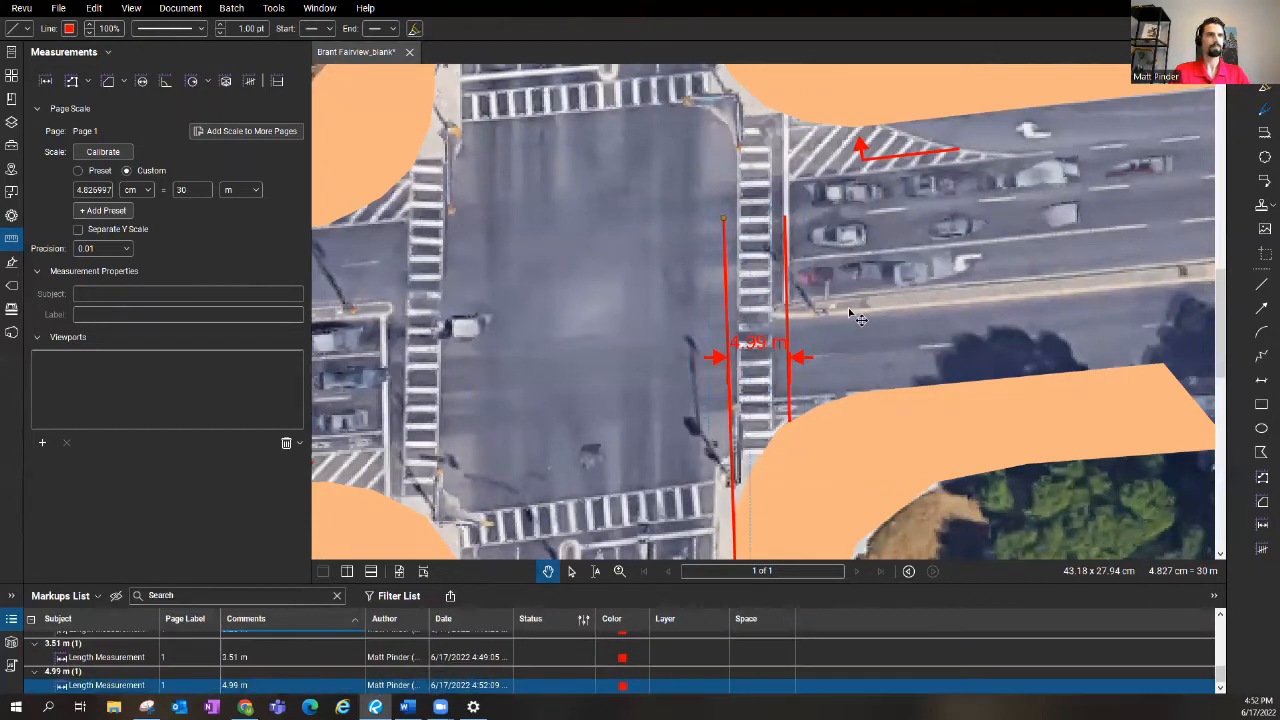
{"action": "scroll", "coordinate": [790, 330], "scroll_direction": "down", "scroll_amount": 1}
{"action": "left_click", "coordinate": [810, 295]}
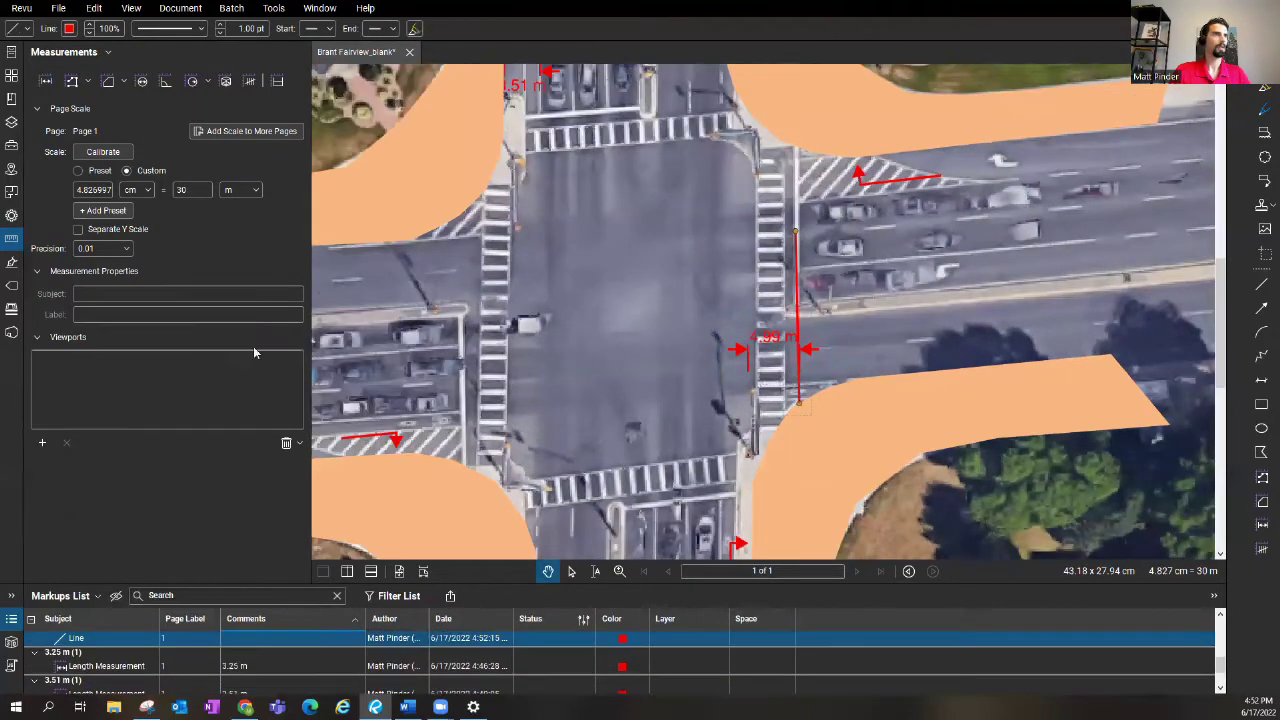
{"action": "left_click", "coordinate": [12, 239]}
{"action": "double_click", "coordinate": [105, 305]}
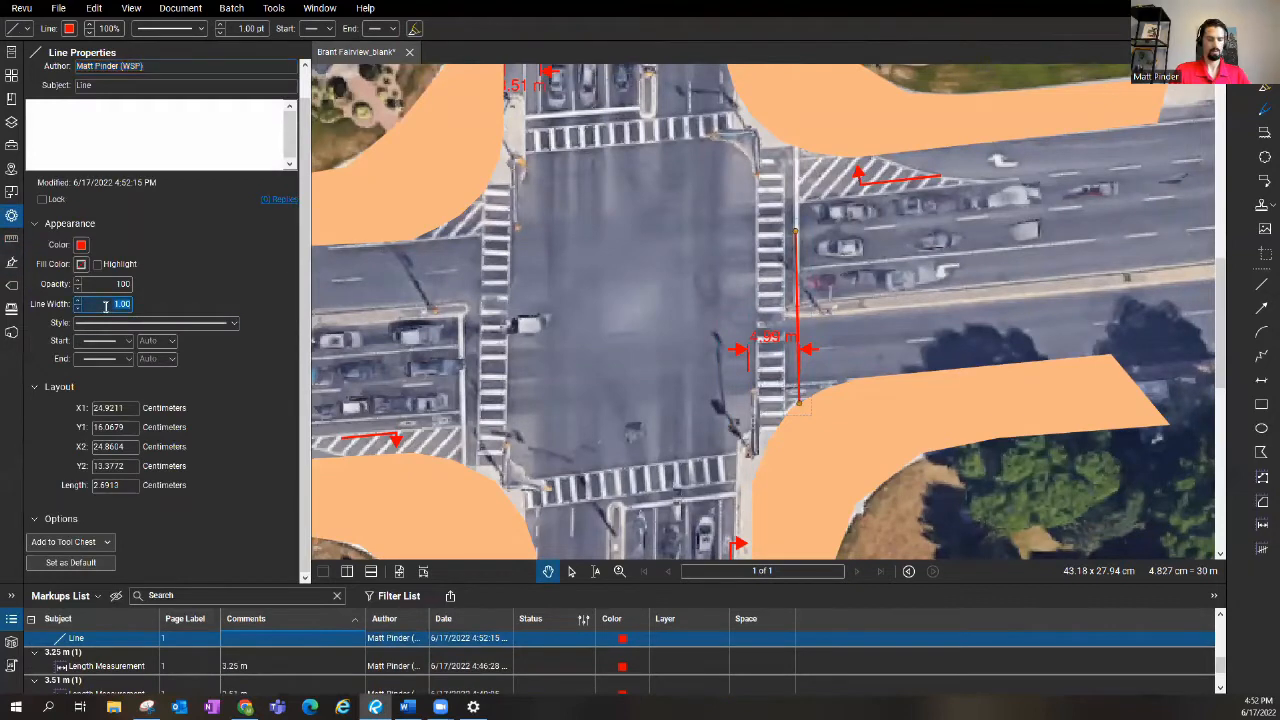
{"action": "type", "text": "9"}
{"action": "key", "text": "Return"}
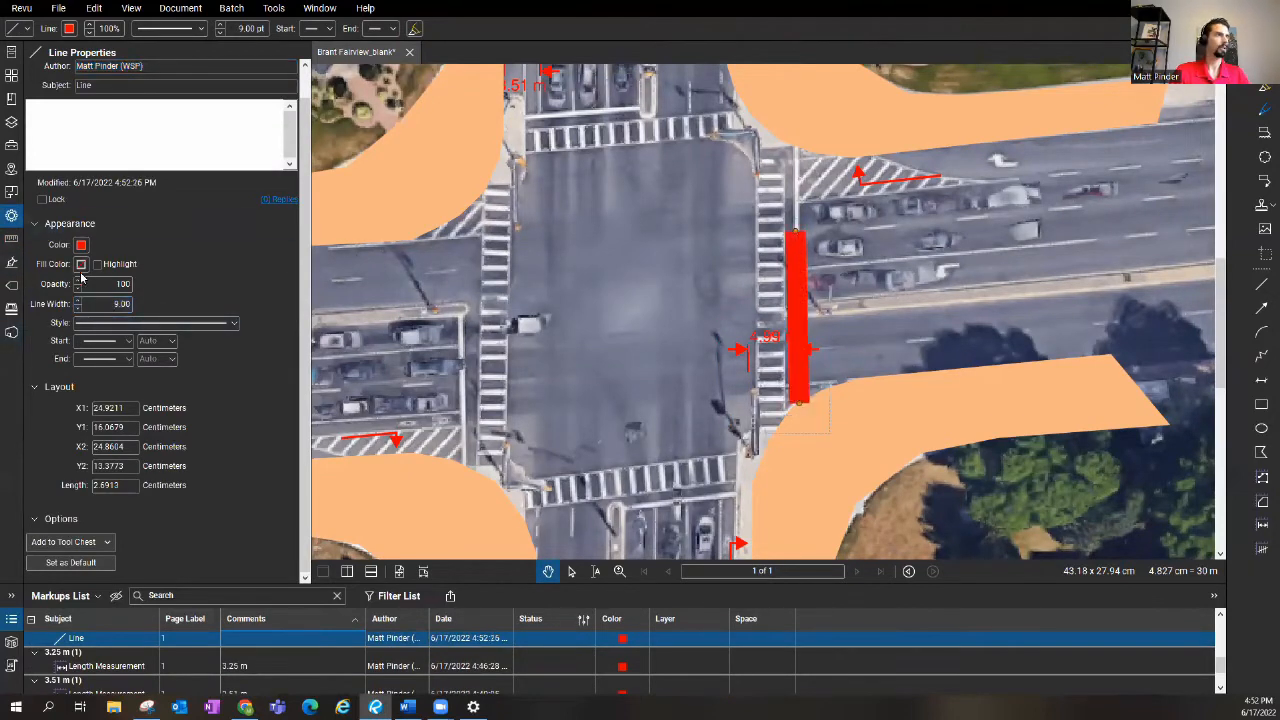
{"action": "left_click", "coordinate": [81, 245]}
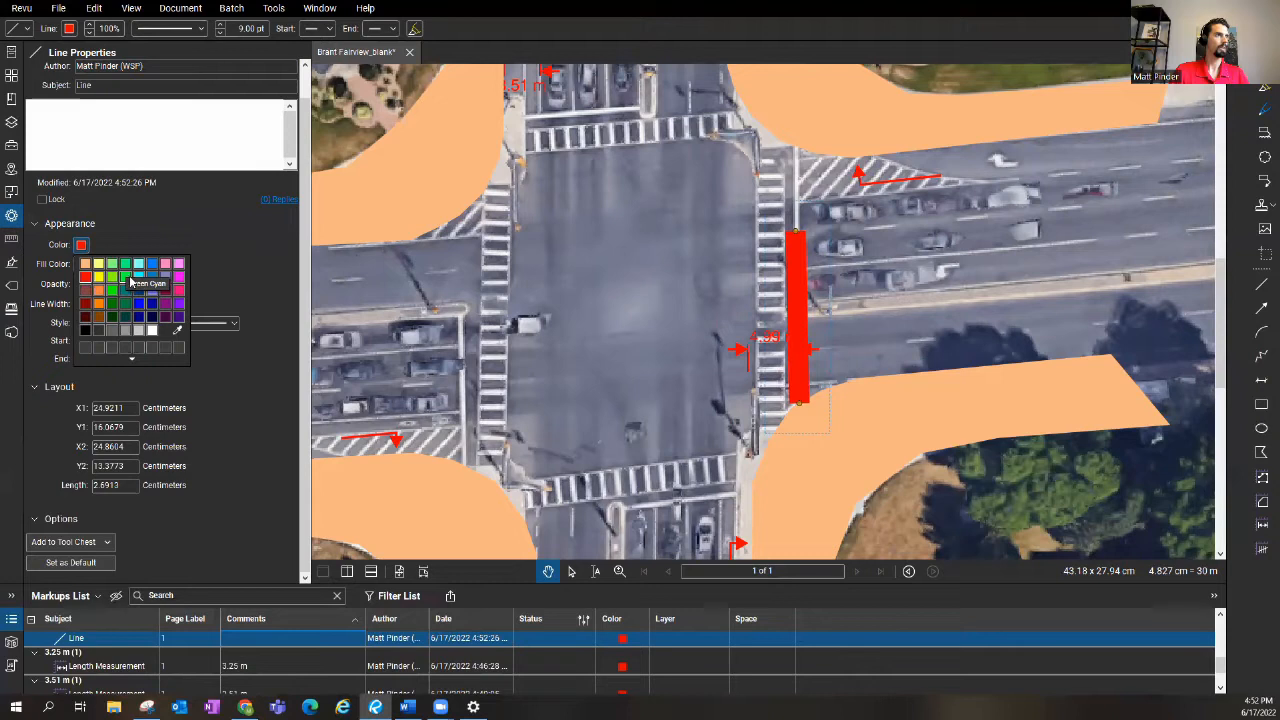
{"action": "left_click", "coordinate": [125, 277]}
{"action": "left_click_drag", "start_coordinate": [813, 287], "coordinate": [824, 279]}
{"action": "left_click", "coordinate": [813, 160]}
{"action": "scroll", "coordinate": [860, 300], "scroll_direction": "up", "scroll_amount": 3}
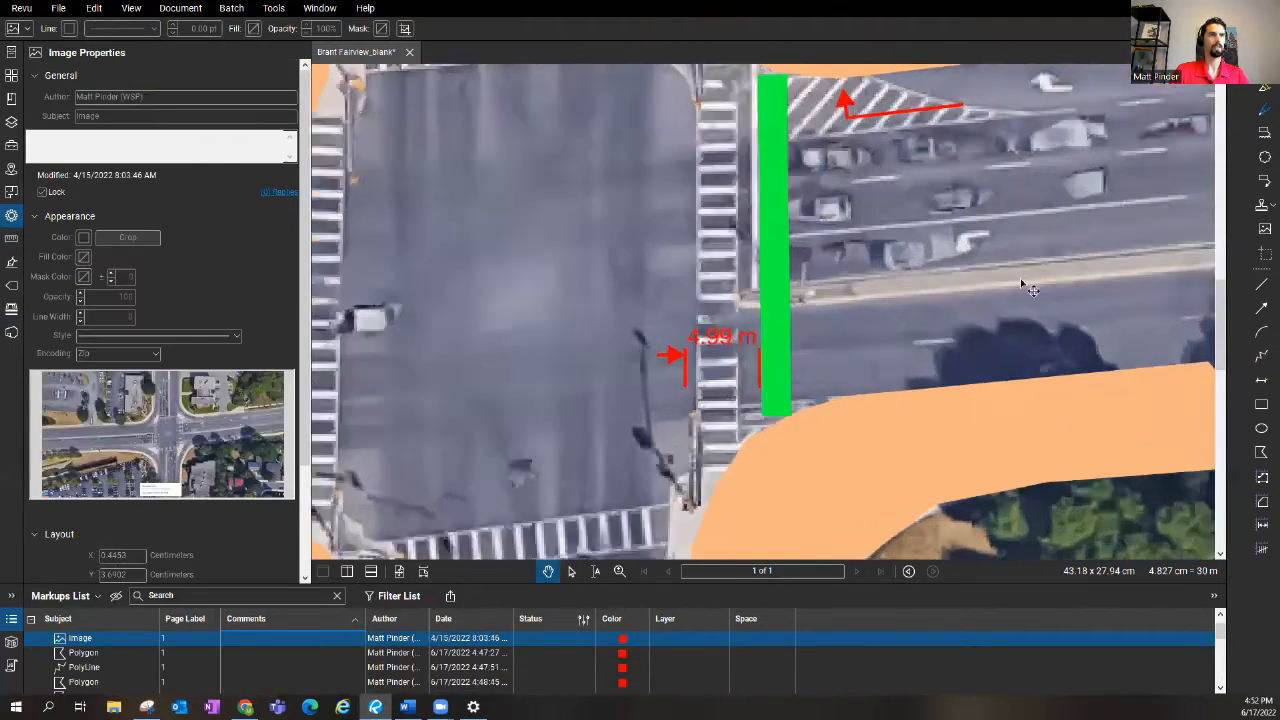
- Draw a 14 pt red dashed crosswalk bar to the right of the green bar
{"action": "left_click_drag", "start_coordinate": [892, 112], "coordinate": [890, 370]}
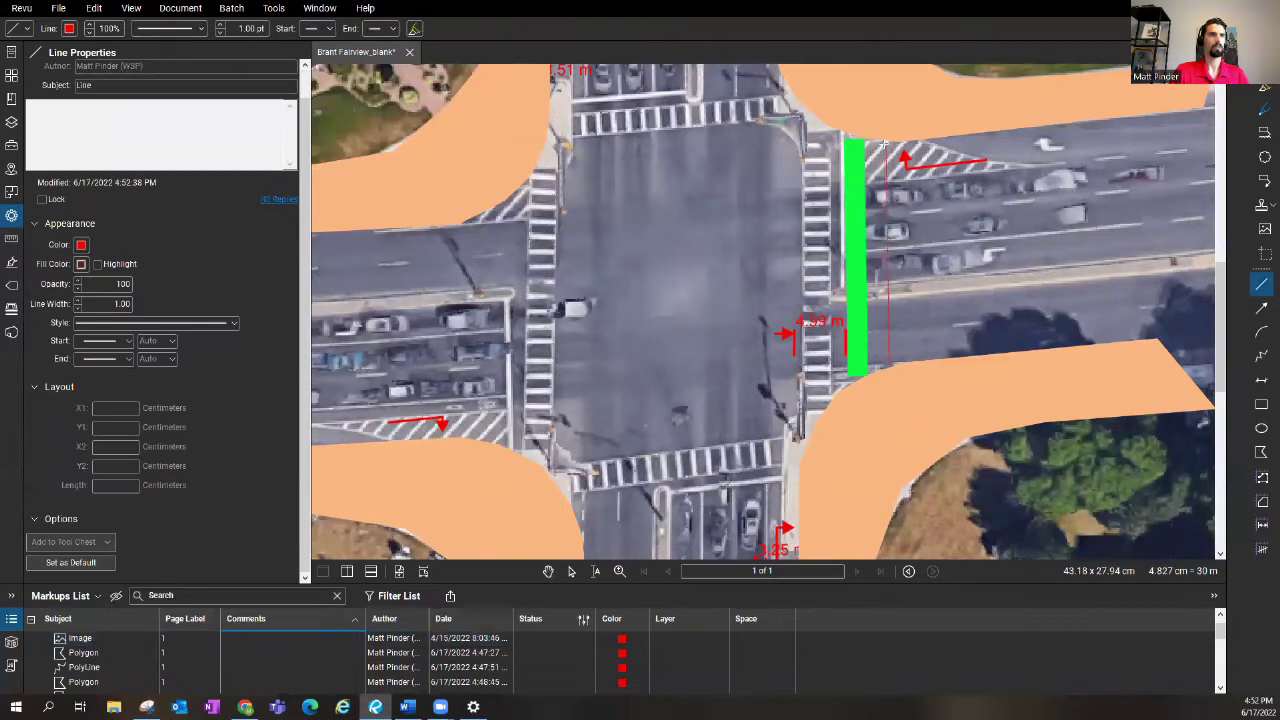
{"action": "double_click", "coordinate": [110, 304]}
{"action": "type", "text": "14"}
{"action": "key", "text": "Return"}
{"action": "left_click", "coordinate": [155, 322]}
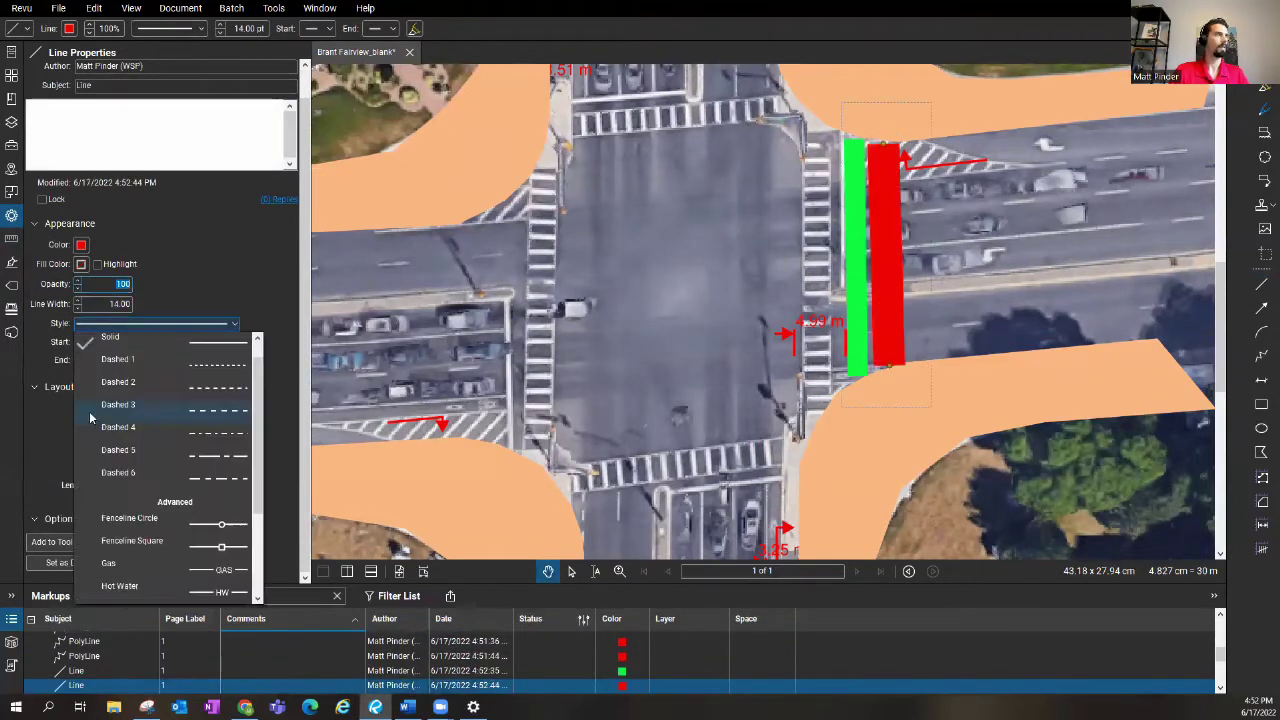
{"action": "left_click", "coordinate": [164, 371]}
{"action": "left_click", "coordinate": [840, 265]}
{"action": "scroll", "coordinate": [836, 265], "scroll_direction": "down", "scroll_amount": 3}
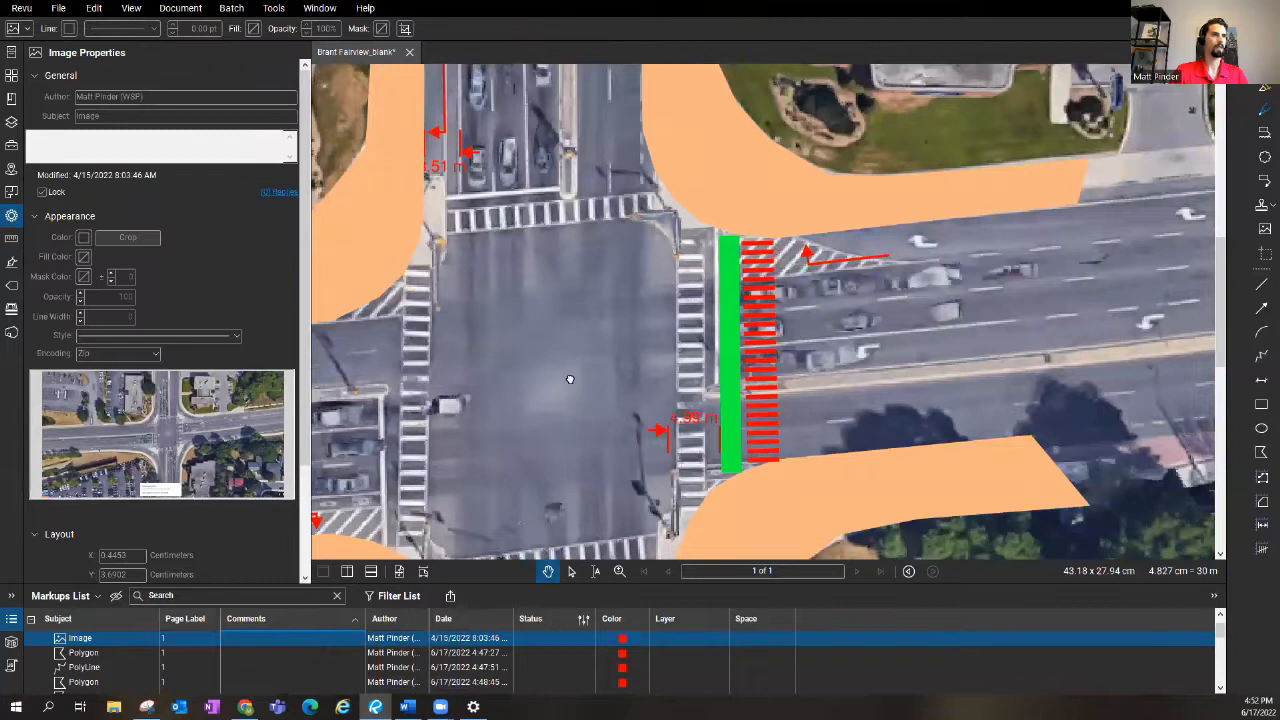
{"action": "scroll", "coordinate": [700, 400], "scroll_direction": "up", "scroll_amount": 3}
- Draw a red reference line across the north approach and measure the 4.98 m refuge
{"action": "left_click", "coordinate": [1260, 285]}
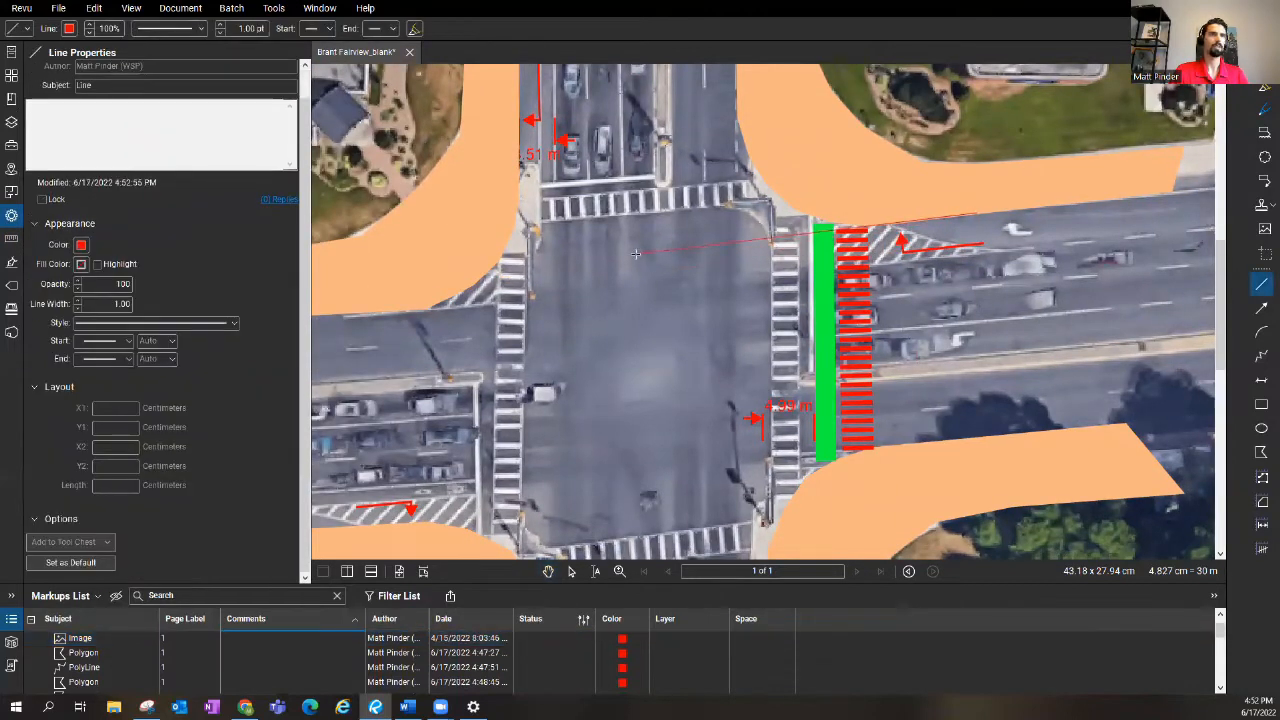
{"action": "left_click_drag", "start_coordinate": [975, 212], "coordinate": [636, 256]}
{"action": "key", "text": "m"}
{"action": "scroll", "coordinate": [621, 229], "scroll_direction": "up", "scroll_amount": 3}
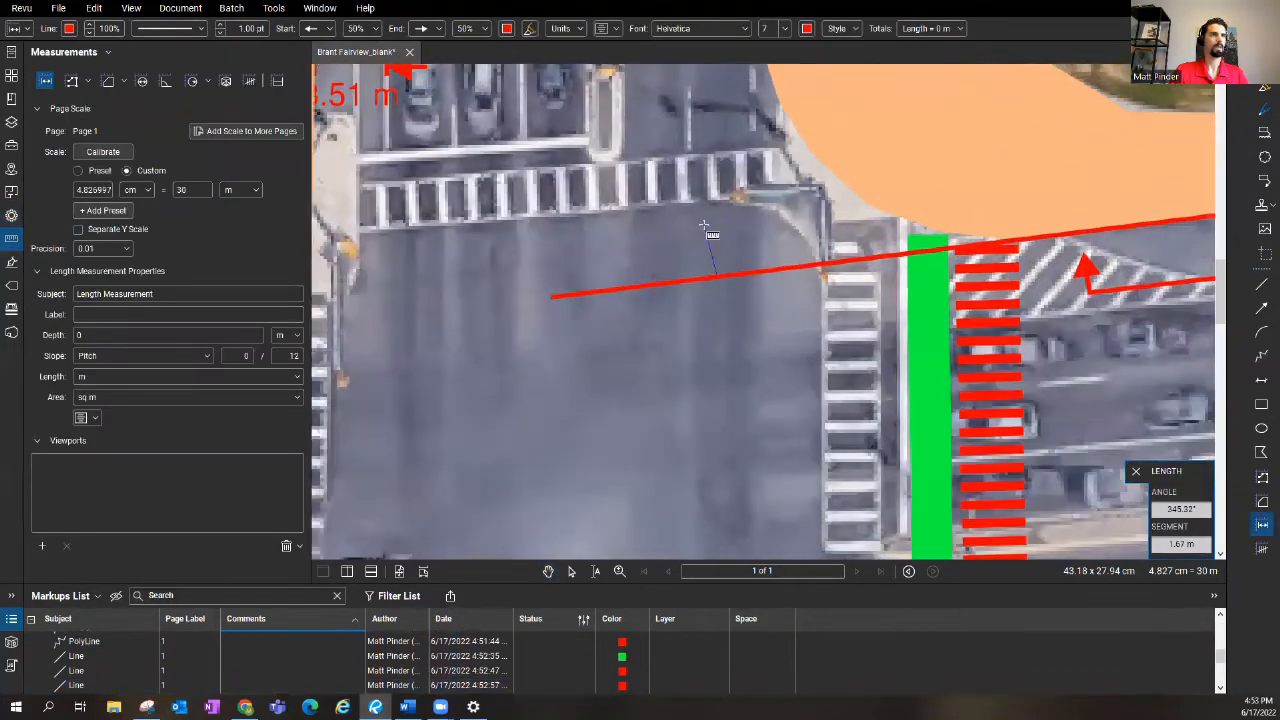
{"action": "scroll", "coordinate": [700, 270], "scroll_direction": "up", "scroll_amount": 5}
{"action": "left_click", "coordinate": [725, 315]}
{"action": "left_click", "coordinate": [690, 108]}
{"action": "scroll", "coordinate": [700, 300], "scroll_direction": "down", "scroll_amount": 5}
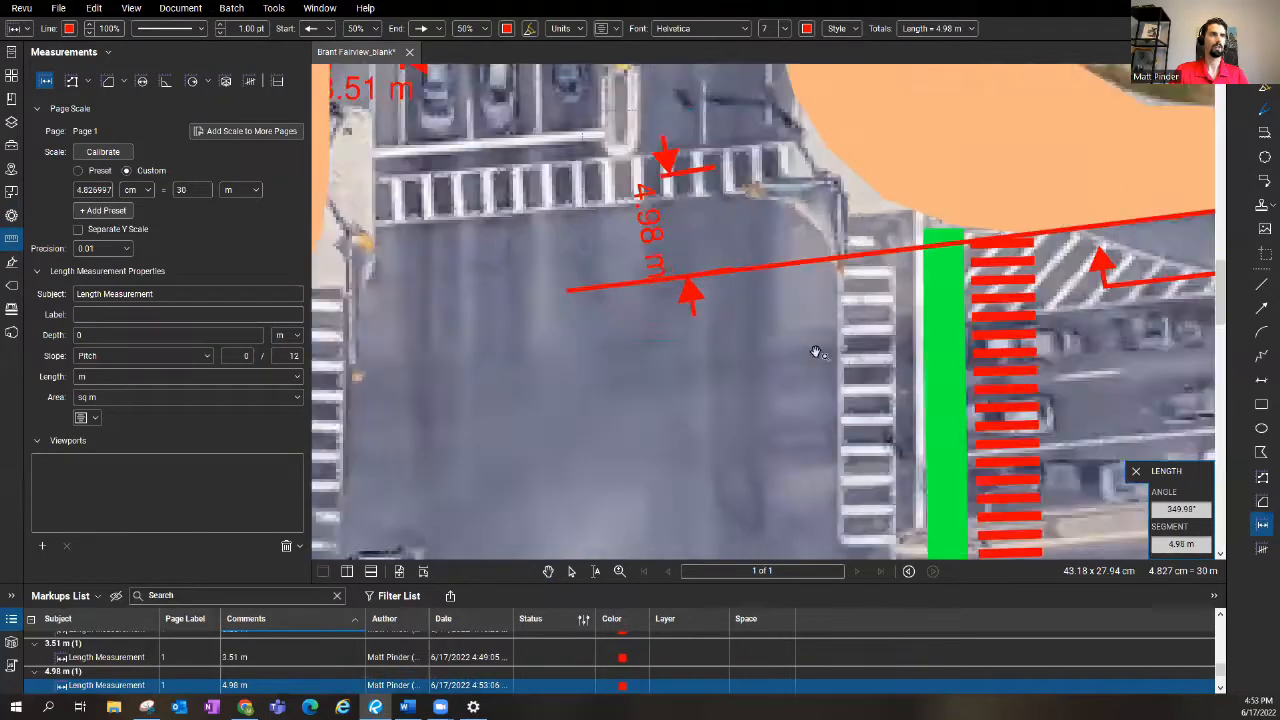
{"action": "scroll", "coordinate": [800, 300], "scroll_direction": "down", "scroll_amount": 3}
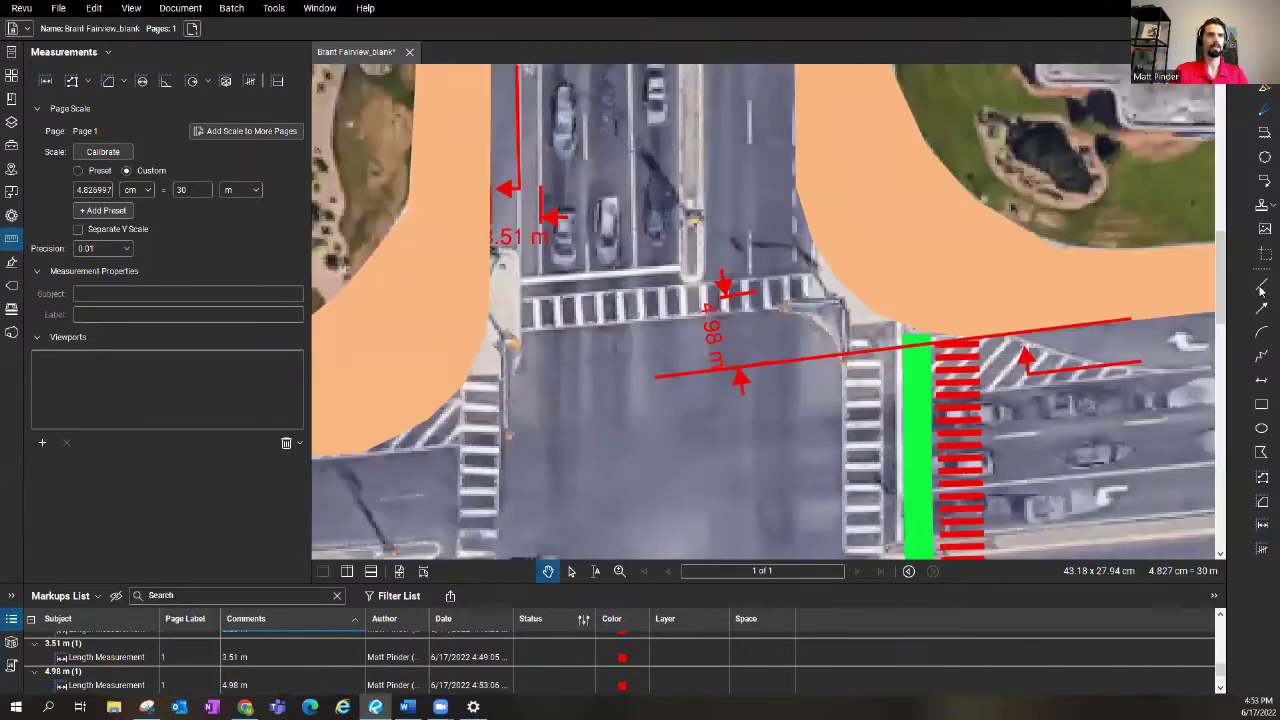
{"action": "key", "text": "Escape"}
- Copy the green setback bar onto the north crosswalk and add a red dashed crosswalk above it
{"action": "left_click", "coordinate": [1012, 350]}
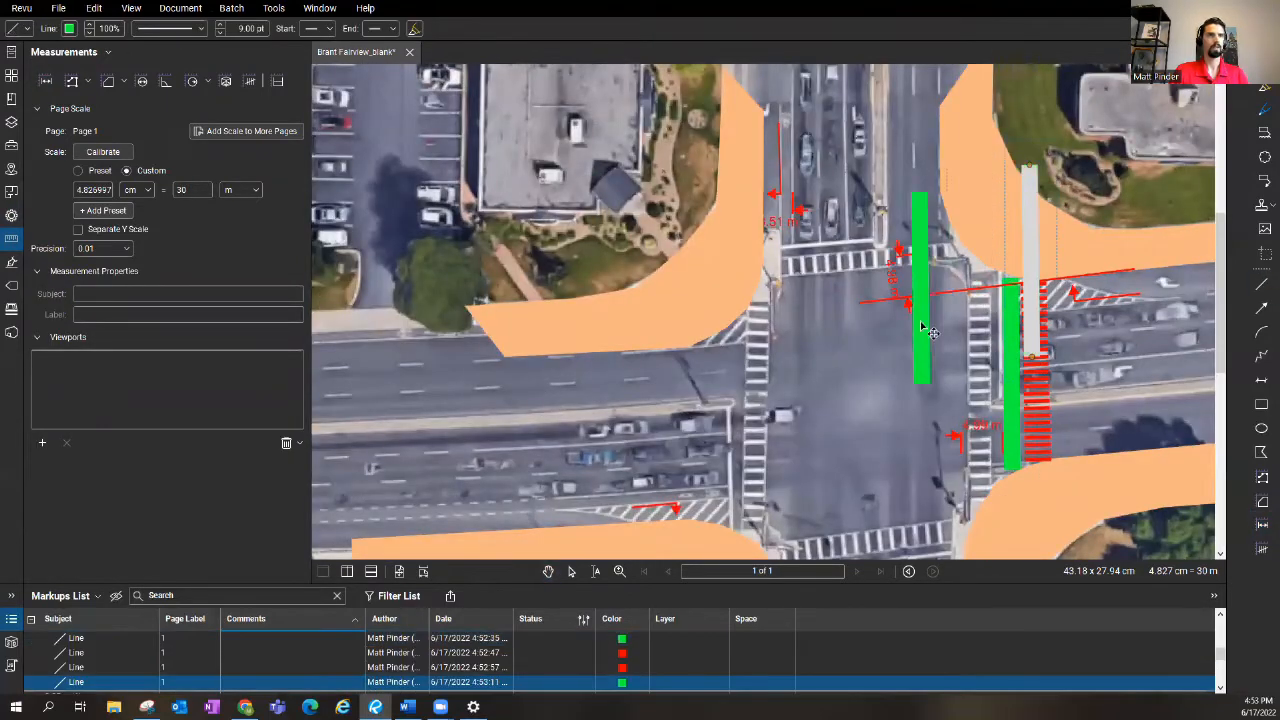
{"action": "left_click_drag", "start_coordinate": [1012, 350], "coordinate": [948, 330], "text": "ctrl"}
{"action": "left_click", "coordinate": [757, 268]}
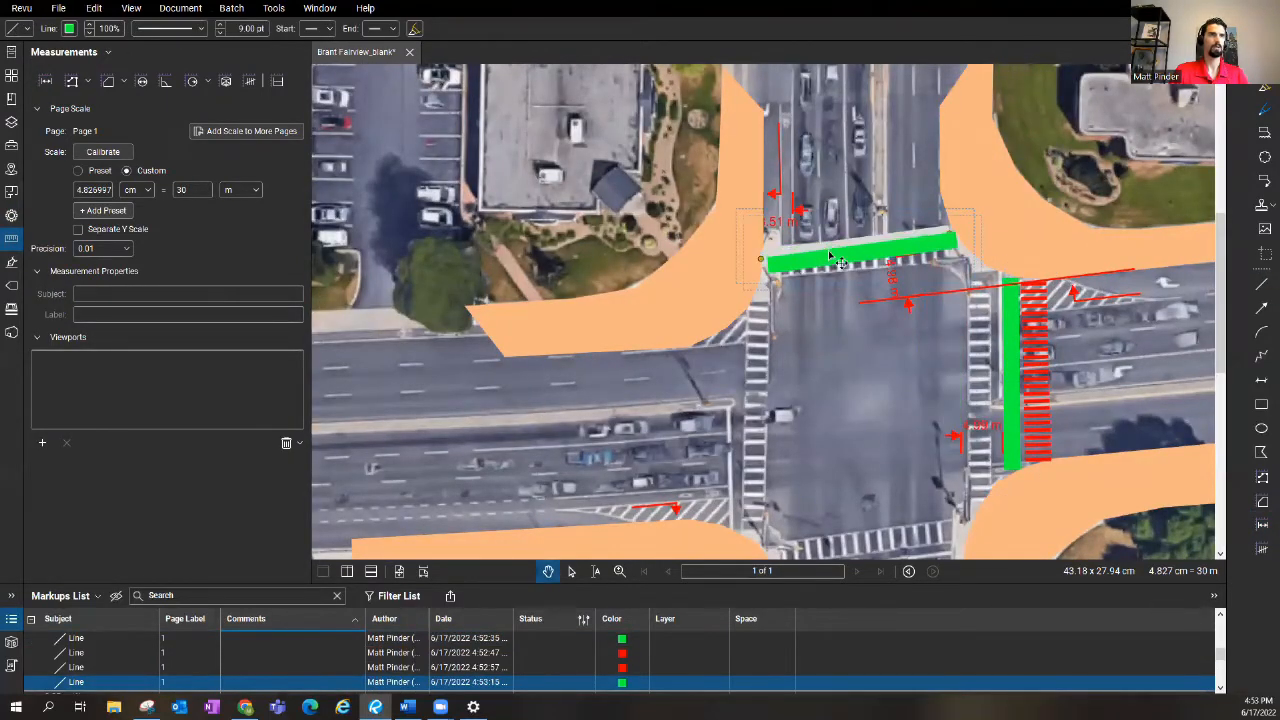
{"action": "scroll", "coordinate": [750, 265], "scroll_direction": "up", "scroll_amount": 3}
{"action": "scroll", "coordinate": [743, 258], "scroll_direction": "down", "scroll_amount": 4}
{"action": "scroll", "coordinate": [984, 233], "scroll_direction": "up", "scroll_amount": 2}
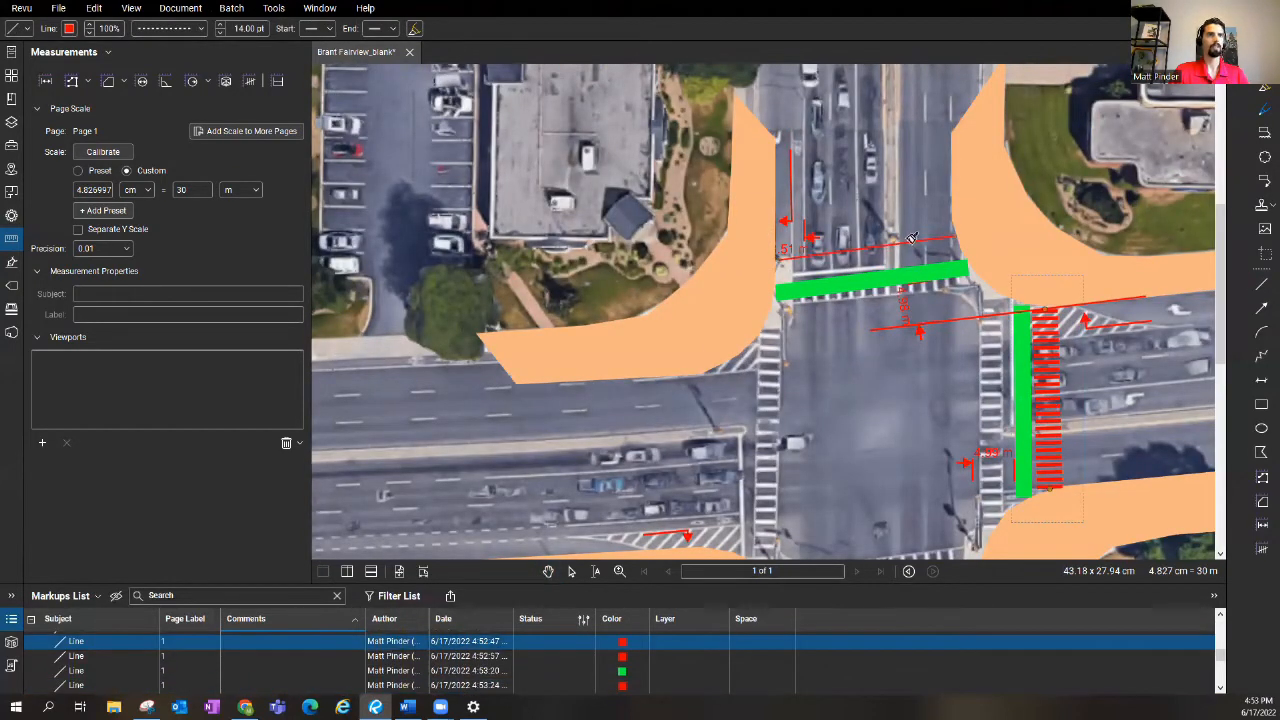
{"action": "left_click_drag", "start_coordinate": [780, 252], "coordinate": [955, 248]}
{"action": "scroll", "coordinate": [922, 263], "scroll_direction": "down", "scroll_amount": 1}
{"action": "key", "text": "l"}
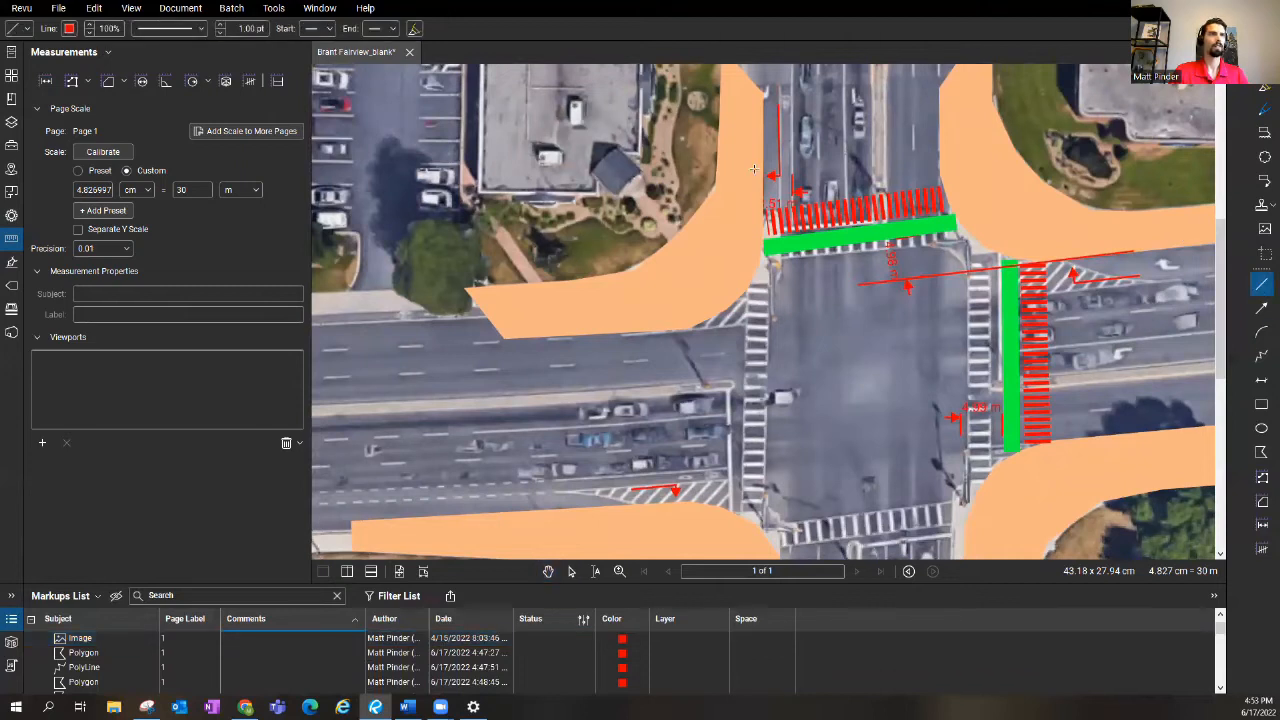
- Draw a vertical red line on the west crosswalk and measure its 4.98 m refuge
{"action": "left_click_drag", "start_coordinate": [765, 178], "coordinate": [765, 440]}
{"action": "left_click", "coordinate": [45, 81]}
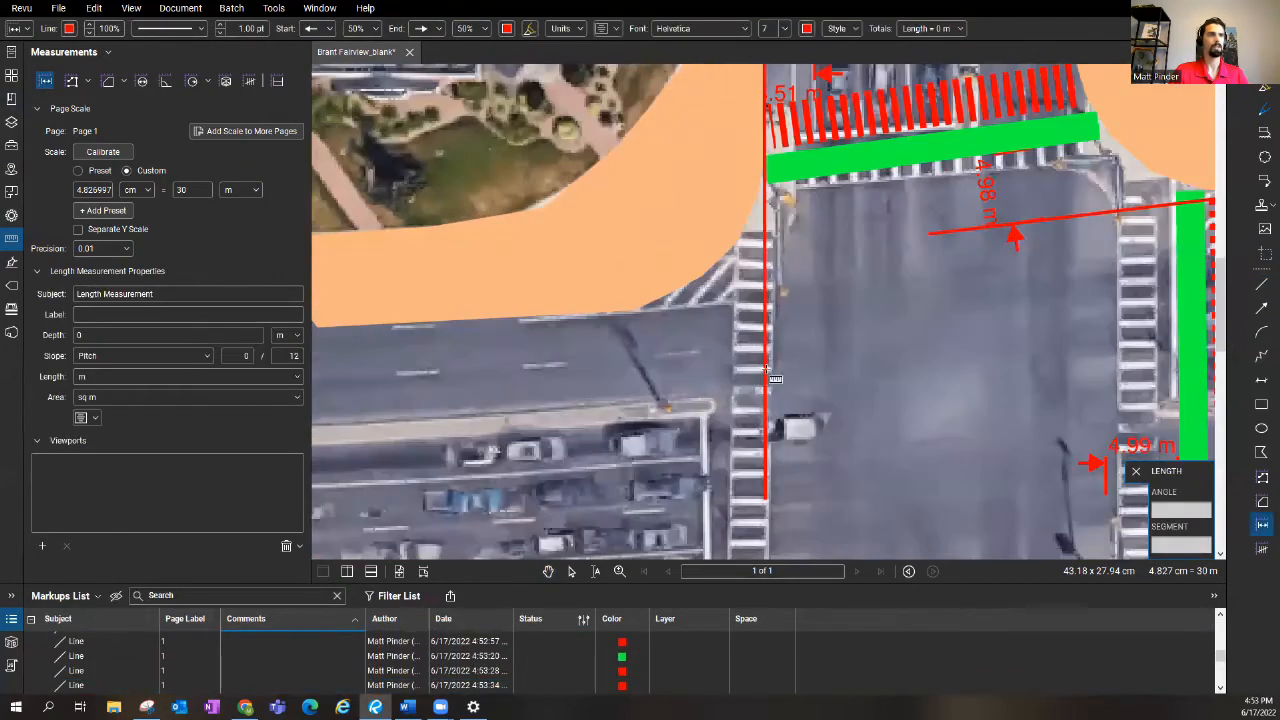
{"action": "scroll", "coordinate": [800, 380], "scroll_direction": "up", "scroll_amount": 2}
{"action": "left_click", "coordinate": [800, 380]}
{"action": "left_click", "coordinate": [584, 390]}
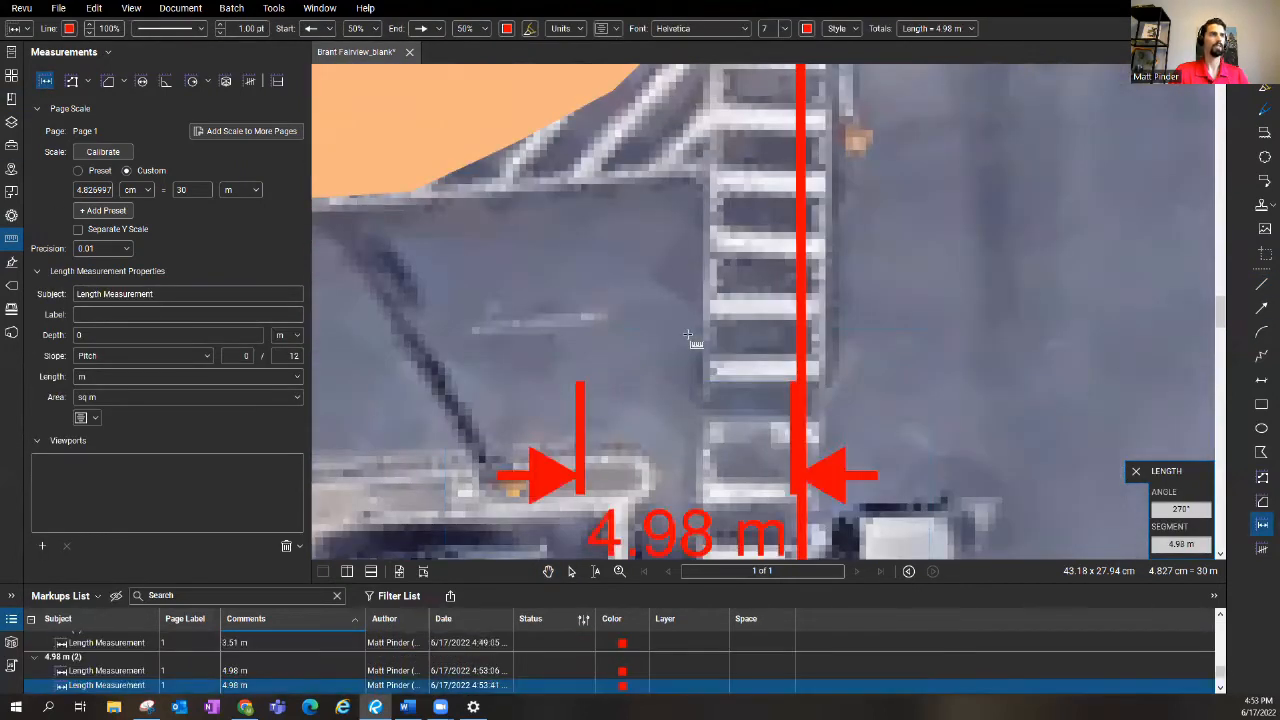
{"action": "scroll", "coordinate": [700, 350], "scroll_direction": "down", "scroll_amount": 3}
- Draw a red line across the south approach and measure the south refuge width
{"action": "key", "text": "l"}
{"action": "scroll", "coordinate": [700, 350], "scroll_direction": "up", "scroll_amount": 2}
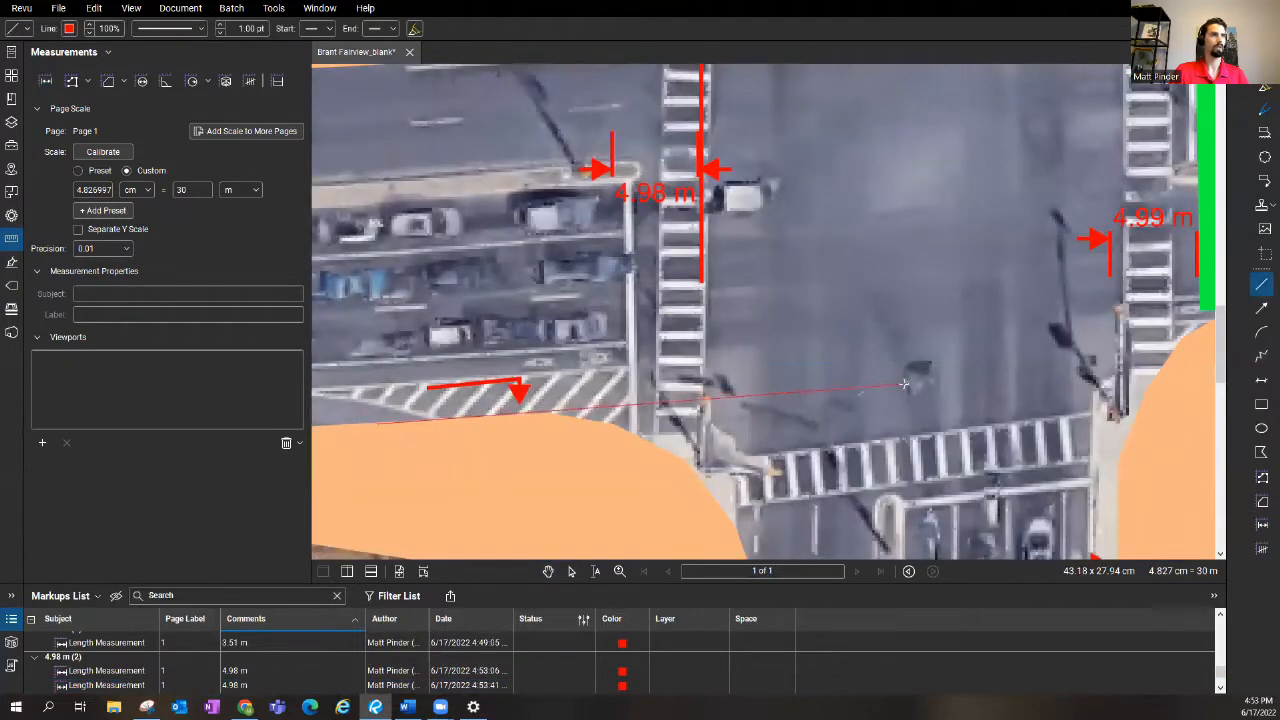
{"action": "left_click_drag", "start_coordinate": [377, 423], "coordinate": [905, 385]}
{"action": "left_click", "coordinate": [45, 81]}
{"action": "left_click", "coordinate": [865, 395]}
{"action": "left_click", "coordinate": [872, 486]}
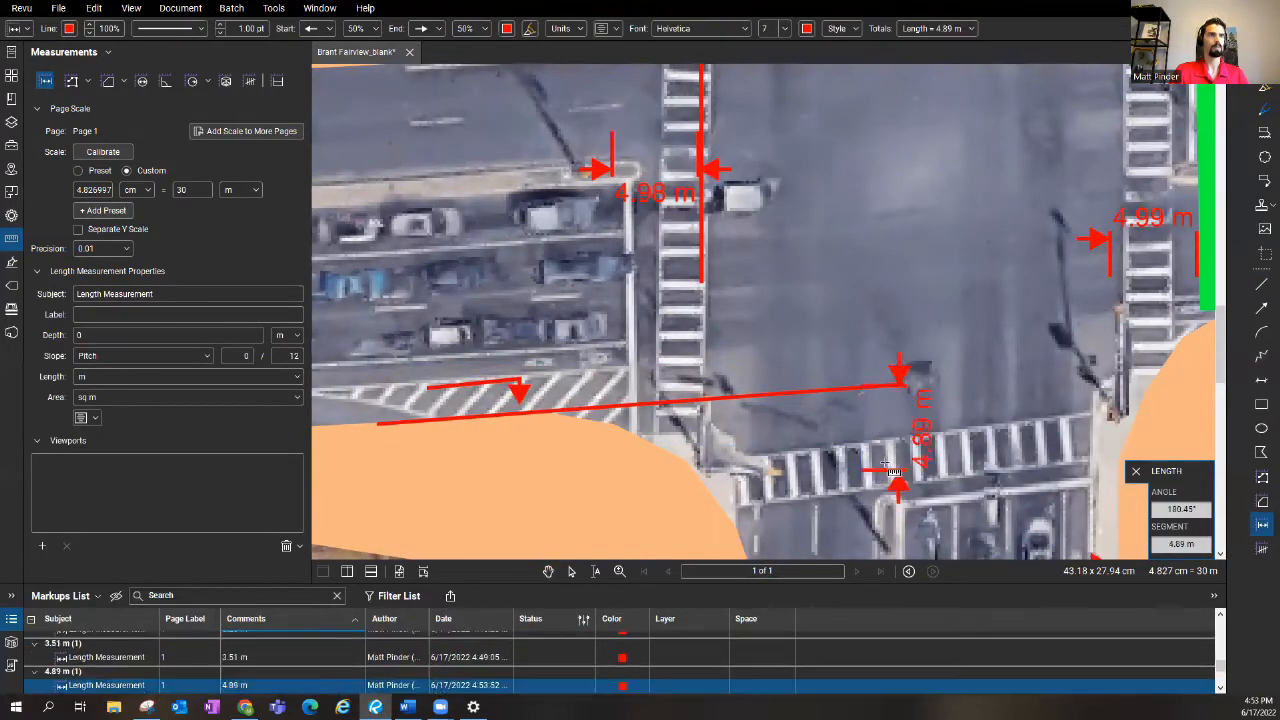
{"action": "scroll", "coordinate": [872, 450], "scroll_direction": "down", "scroll_amount": 4}
- Copy the green setback bar onto the west and south crosswalks and position it
{"action": "left_click", "coordinate": [872, 362]}
{"action": "mouse_move", "coordinate": [872, 362]}
{"action": "left_mouse_down"}
{"action": "mouse_move", "coordinate": [660, 380]}
{"action": "mouse_move", "coordinate": [738, 458]}
{"action": "mouse_move", "coordinate": [700, 230]}
{"action": "left_mouse_up"}
{"action": "scroll", "coordinate": [738, 458], "scroll_direction": "up", "scroll_amount": 4}
{"action": "scroll", "coordinate": [738, 400], "scroll_direction": "down", "scroll_amount": 3}
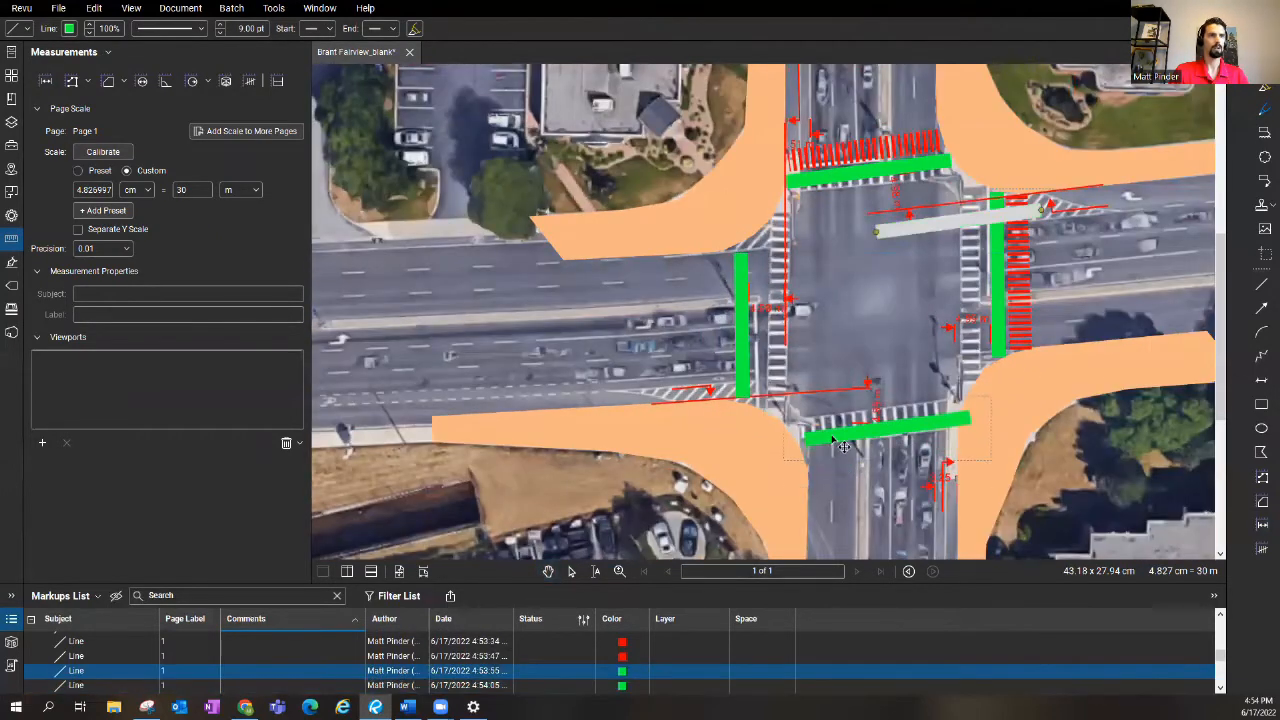
{"action": "mouse_move", "coordinate": [912, 236]}
{"action": "left_mouse_down"}
{"action": "mouse_move", "coordinate": [840, 440]}
{"action": "mouse_move", "coordinate": [794, 432]}
{"action": "left_mouse_up"}
{"action": "left_click", "coordinate": [920, 364]}
{"action": "left_click", "coordinate": [922, 364]}
- Add the red dashed crosswalk beside the west green bar and select the south red arrow
{"action": "key", "text": "l"}
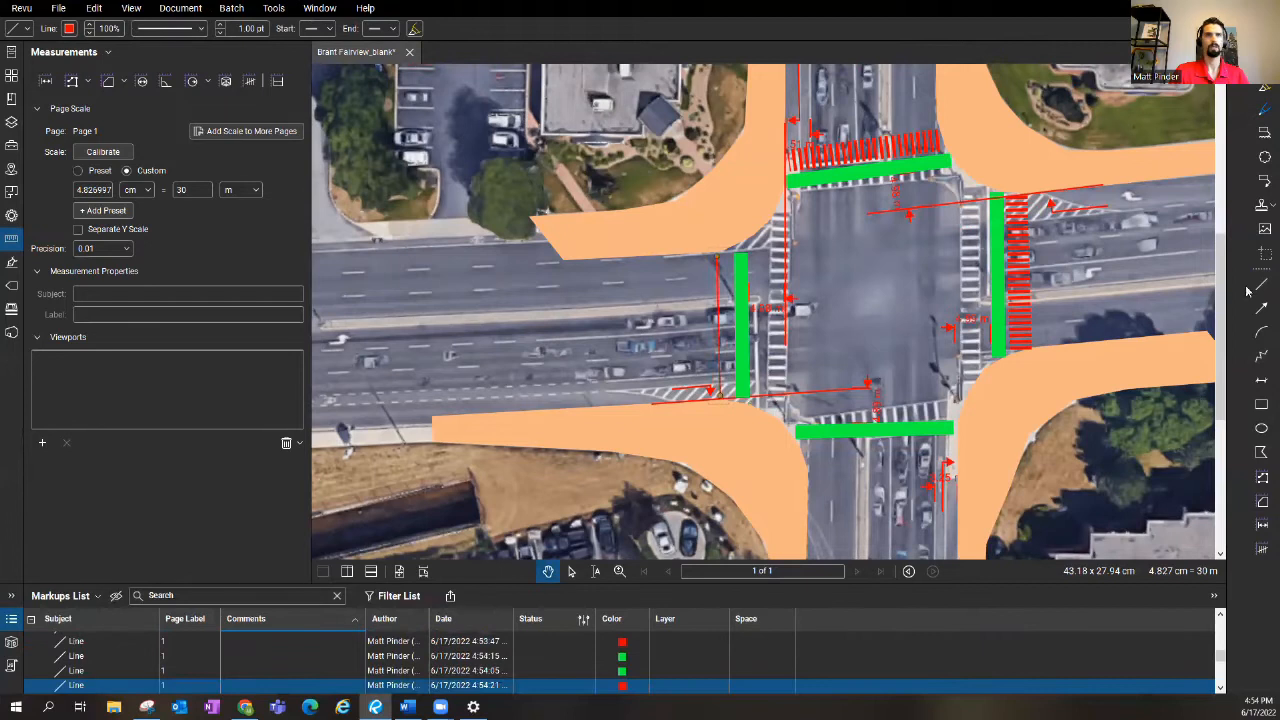
{"action": "left_click", "coordinate": [955, 455]}
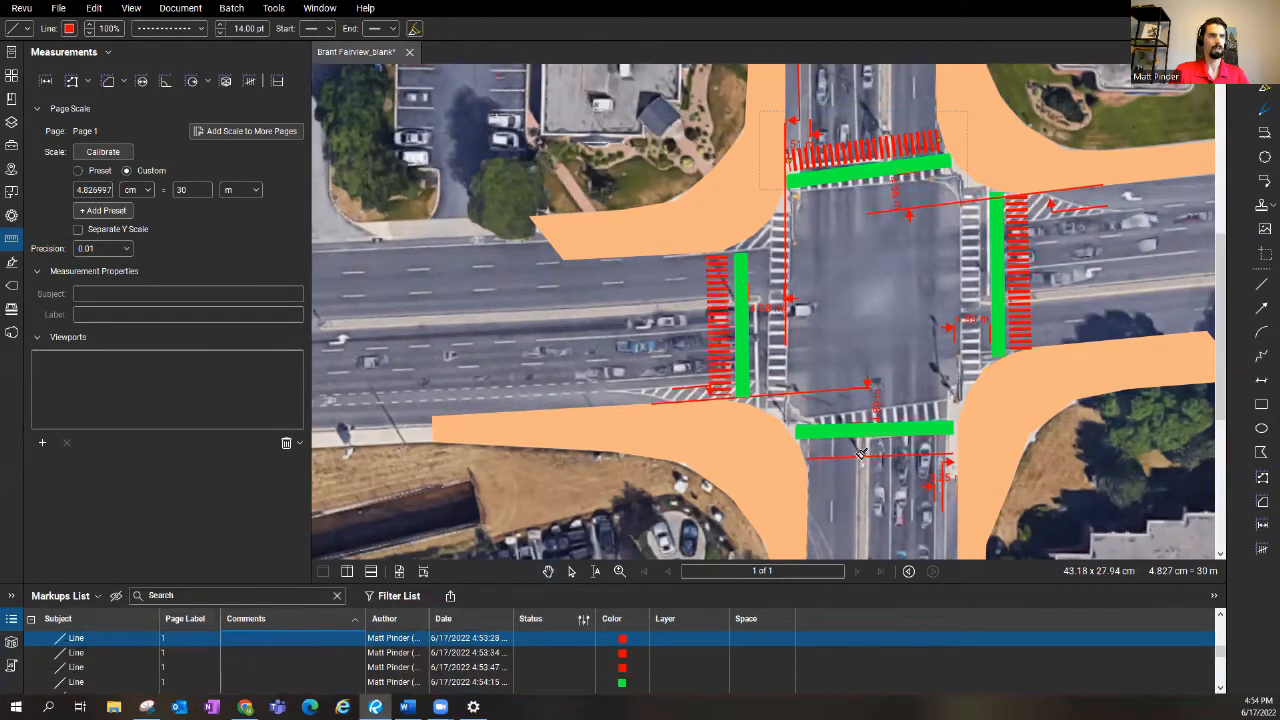
{"action": "scroll", "coordinate": [862, 455], "scroll_direction": "up", "scroll_amount": 2}
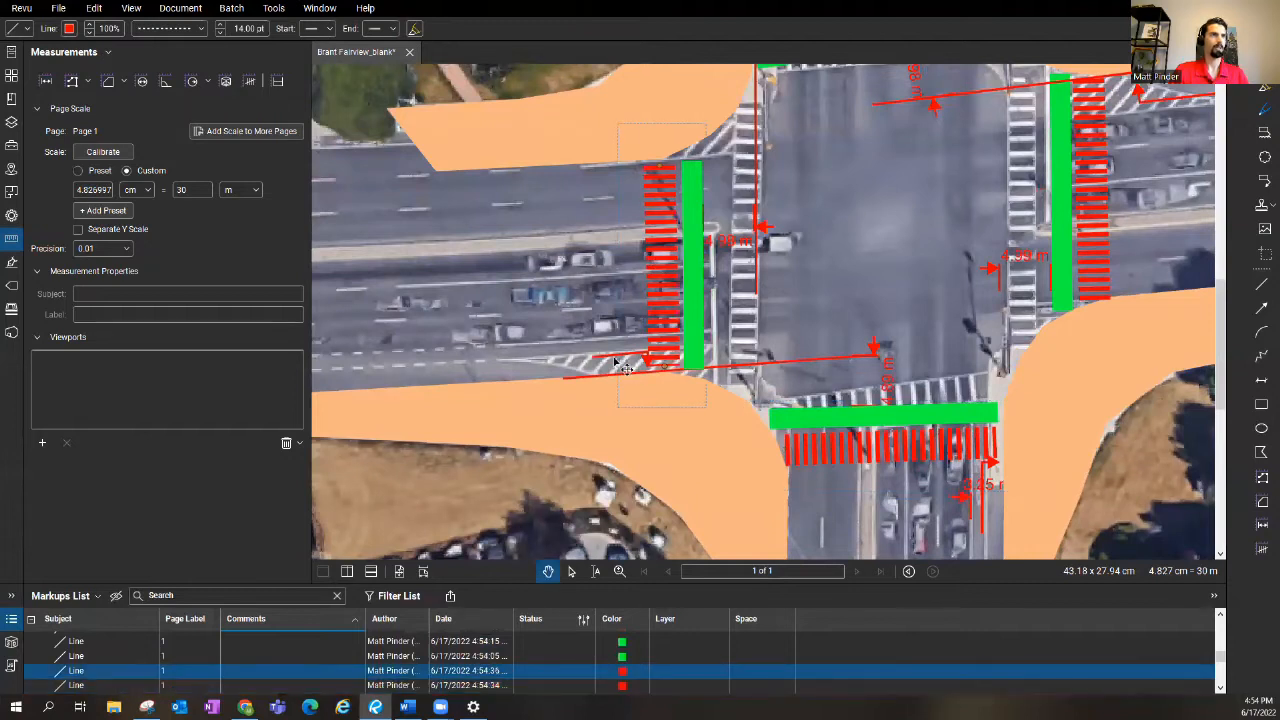
{"action": "scroll", "coordinate": [960, 480], "scroll_direction": "down", "scroll_amount": 1}
{"action": "left_click", "coordinate": [968, 425]}
{"action": "scroll", "coordinate": [900, 420], "scroll_direction": "down", "scroll_amount": 3}
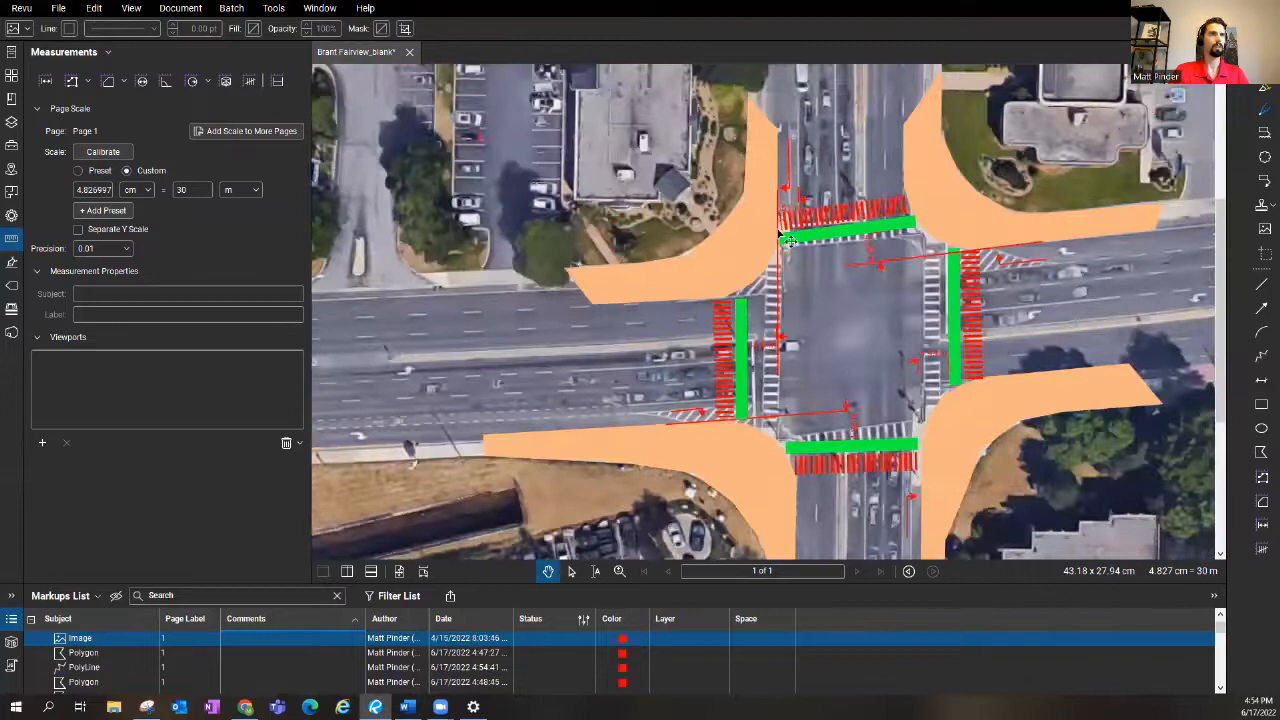
{"action": "scroll", "coordinate": [790, 247], "scroll_direction": "up", "scroll_amount": 3}
{"action": "scroll", "coordinate": [800, 255], "scroll_direction": "down", "scroll_amount": 3}
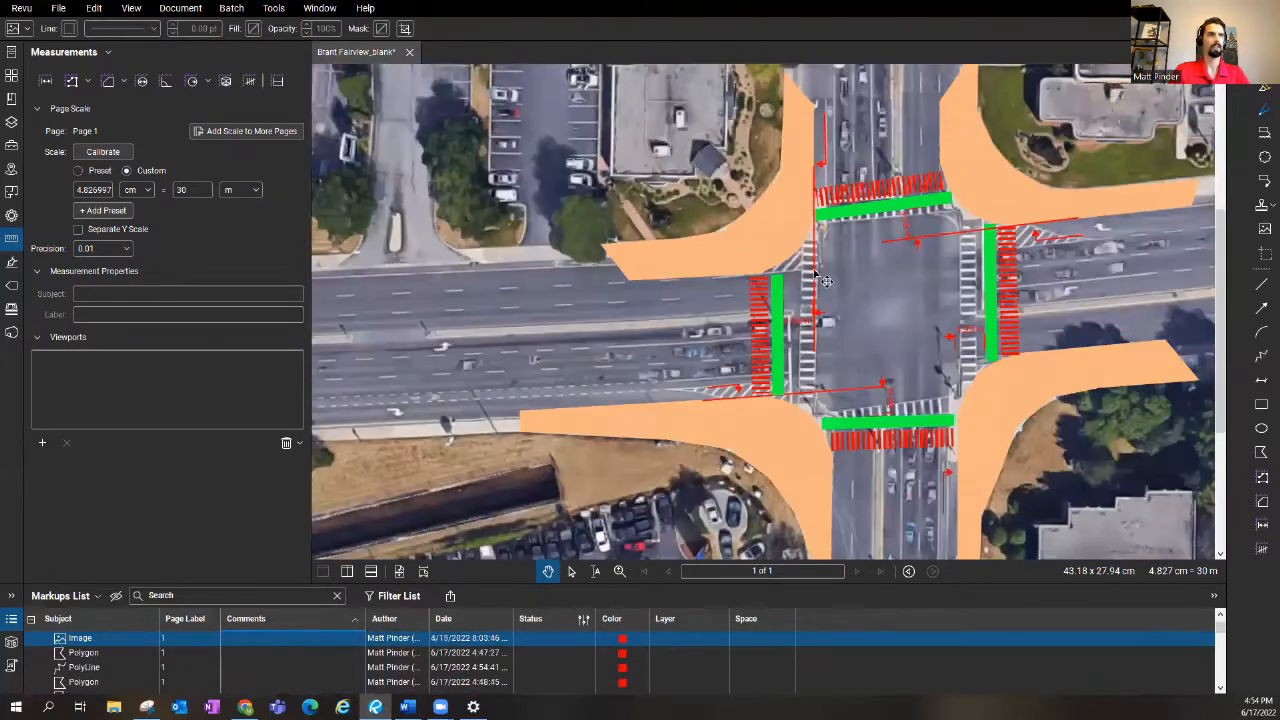
- Delete the five leftover red measurement lines and arrows from the intersection
{"action": "left_click", "coordinate": [868, 392]}
{"action": "key", "text": "Delete"}
{"action": "left_click", "coordinate": [895, 415]}
{"action": "key", "text": "Delete"}
{"action": "left_click", "coordinate": [815, 322]}
{"action": "key", "text": "Delete"}
{"action": "left_click", "coordinate": [916, 240]}
{"action": "key", "text": "Delete"}
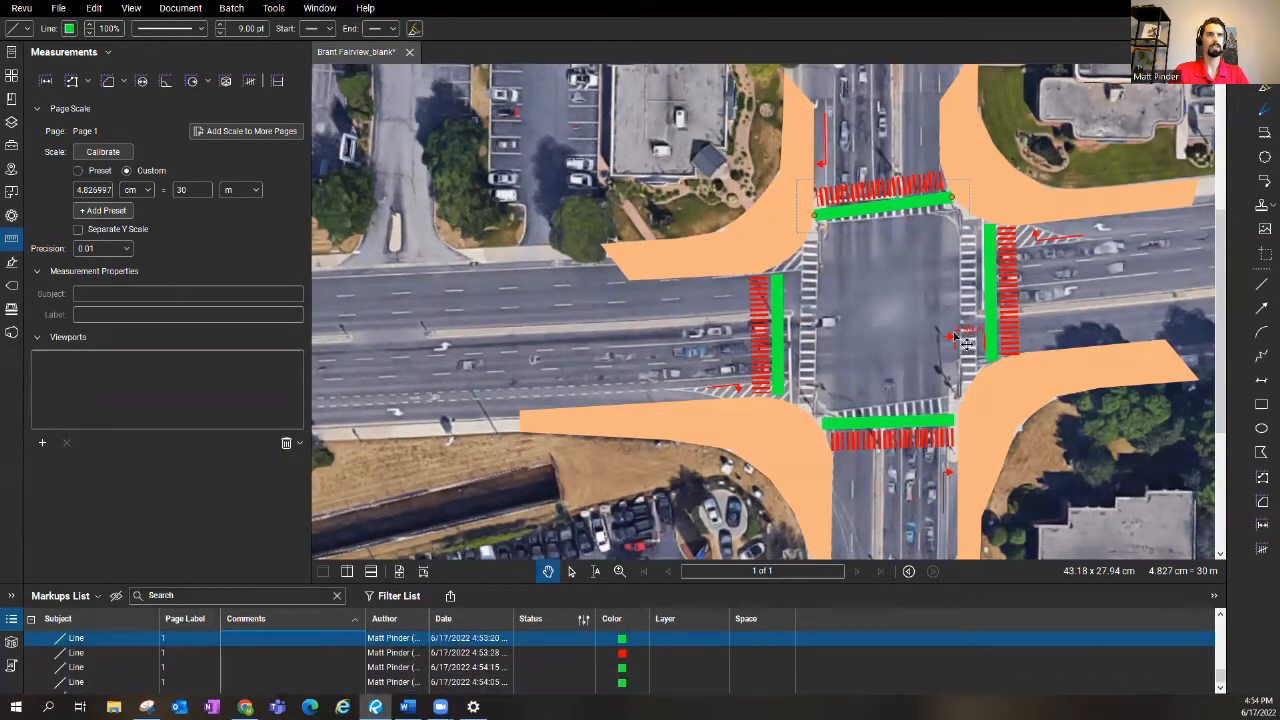
{"action": "left_click", "coordinate": [962, 335]}
{"action": "key", "text": "Delete"}
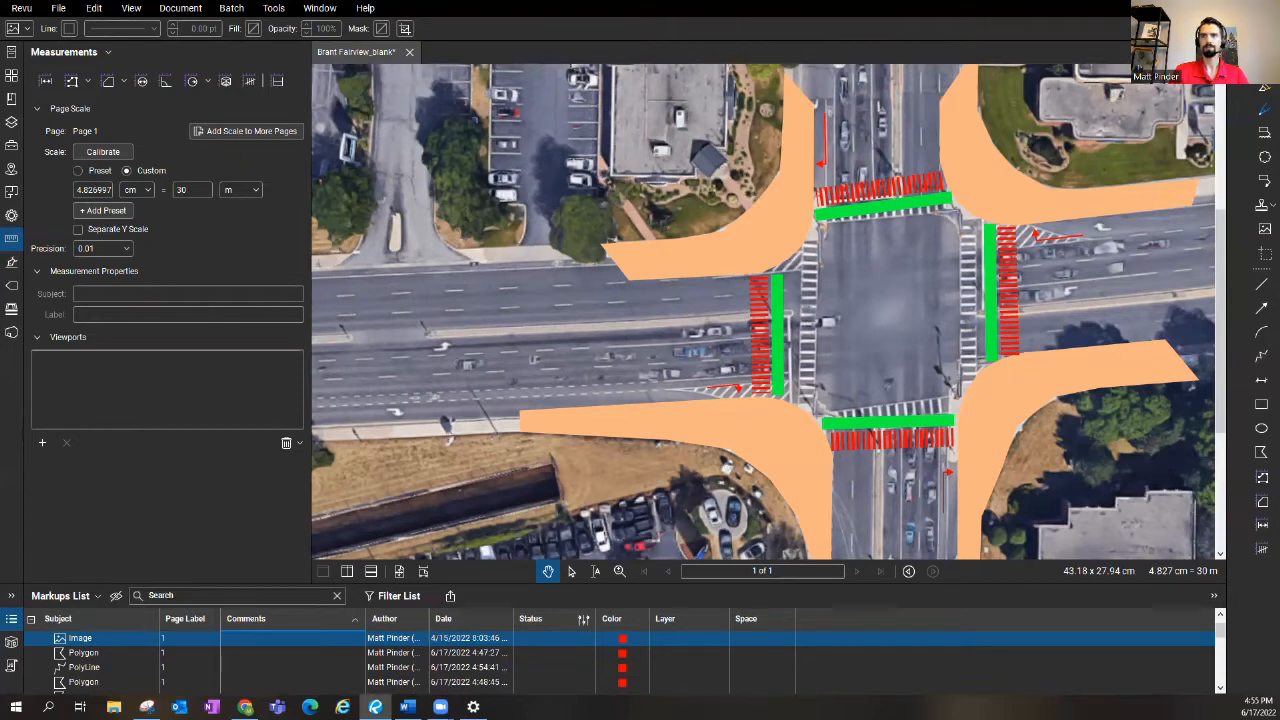
{"action": "scroll", "coordinate": [945, 395], "scroll_direction": "up", "scroll_amount": 2}
{"action": "scroll", "coordinate": [930, 375], "scroll_direction": "up", "scroll_amount": 2}
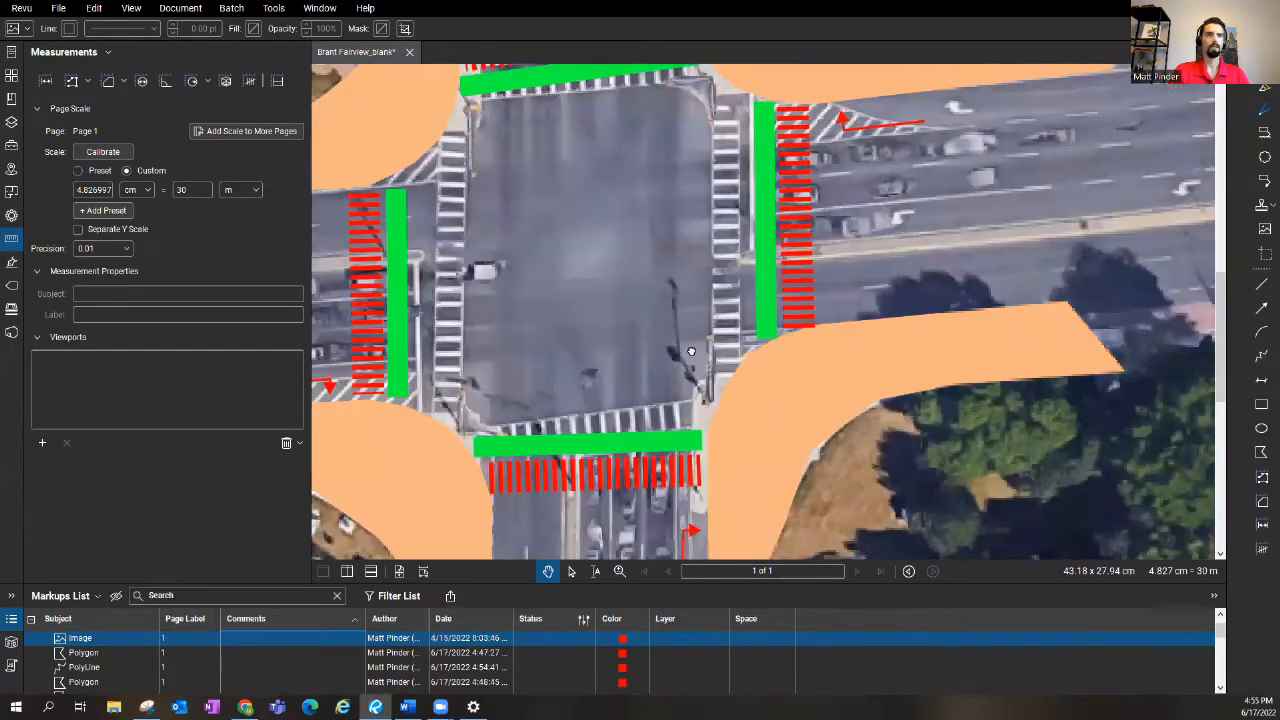
{"action": "scroll", "coordinate": [799, 370], "scroll_direction": "up", "scroll_amount": 1}
{"action": "scroll", "coordinate": [910, 360], "scroll_direction": "up", "scroll_amount": 1}
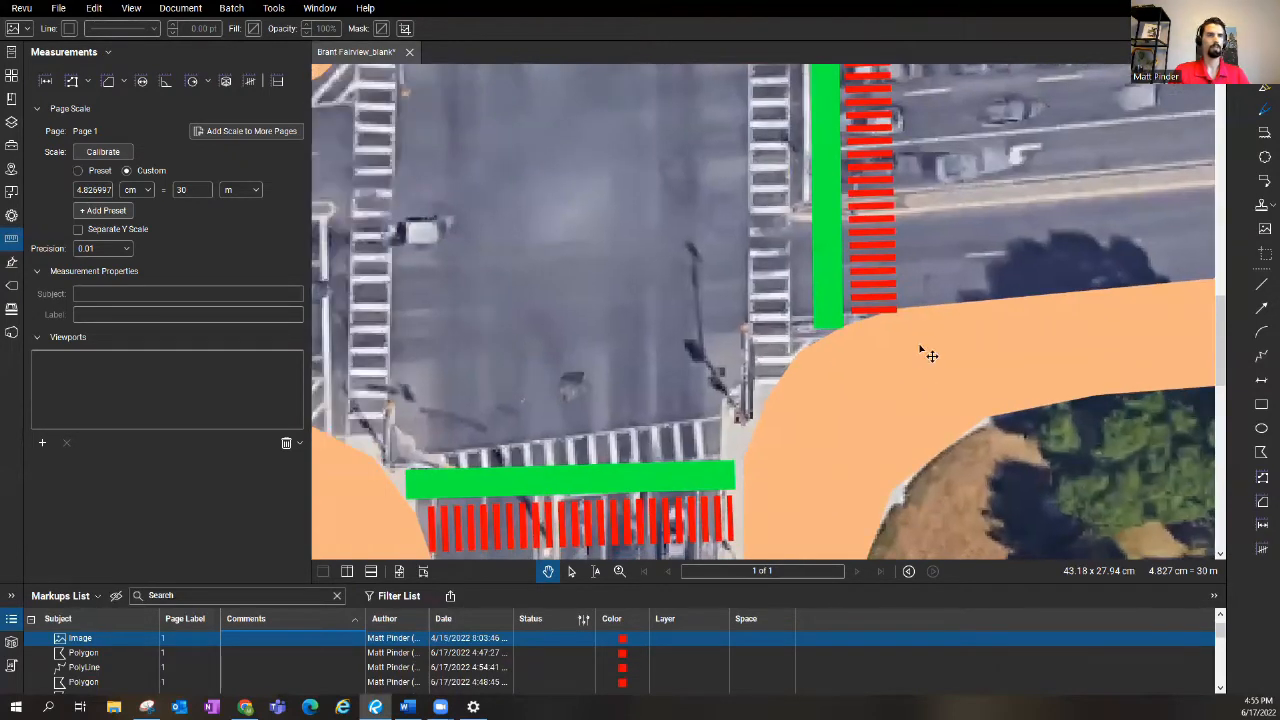
{"action": "scroll", "coordinate": [945, 375], "scroll_direction": "up", "scroll_amount": 1}
- Measure the lower-right and upper-right refuges at 3.01 m and 3.03 m, starting the top one
{"action": "left_click", "coordinate": [45, 82]}
{"action": "scroll", "coordinate": [920, 340], "scroll_direction": "down", "scroll_amount": 1}
{"action": "scroll", "coordinate": [940, 336], "scroll_direction": "down", "scroll_amount": 1}
{"action": "scroll", "coordinate": [938, 336], "scroll_direction": "down", "scroll_amount": 1}
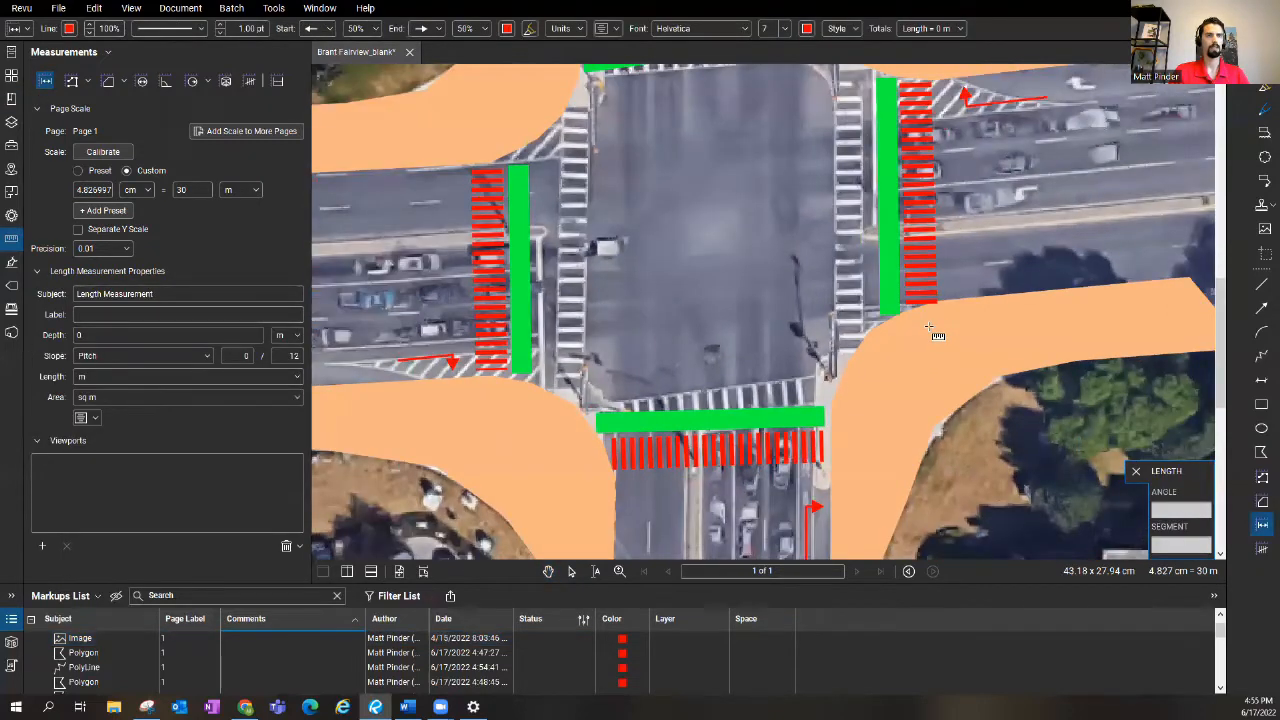
{"action": "scroll", "coordinate": [930, 327], "scroll_direction": "up", "scroll_amount": 1}
{"action": "scroll", "coordinate": [938, 330], "scroll_direction": "down", "scroll_amount": 1}
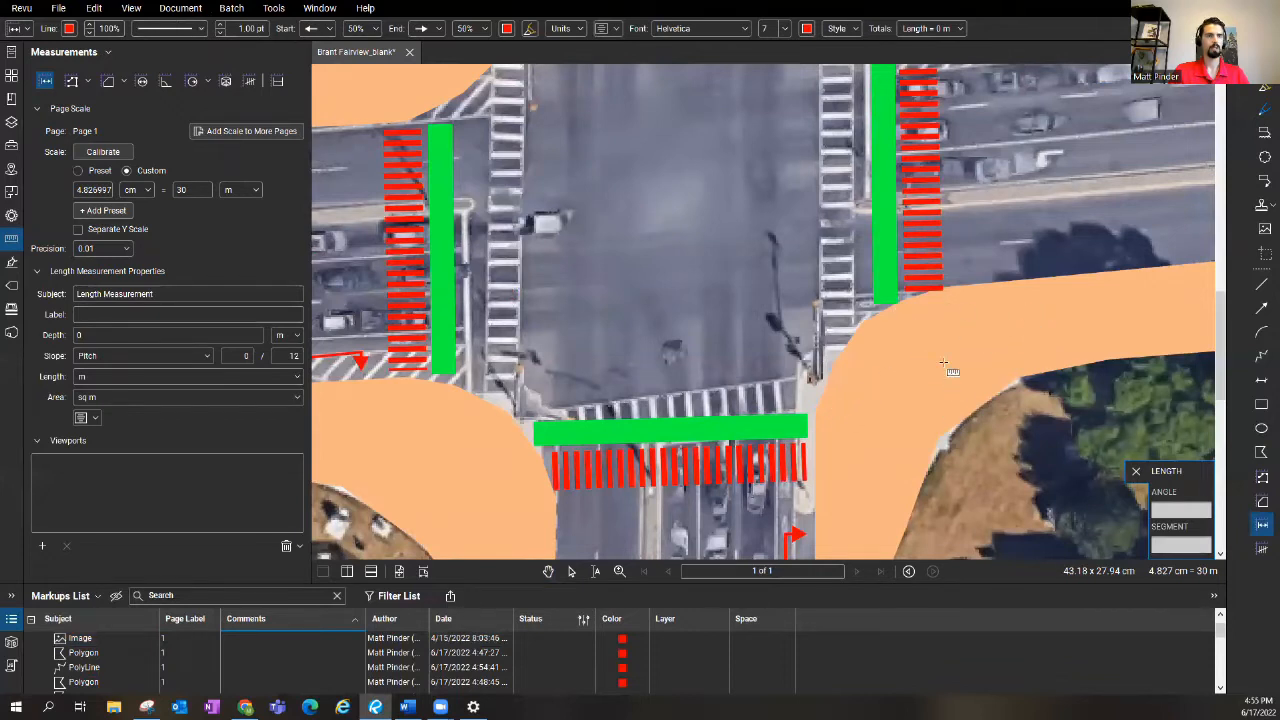
{"action": "scroll", "coordinate": [926, 330], "scroll_direction": "up", "scroll_amount": 1}
{"action": "scroll", "coordinate": [926, 300], "scroll_direction": "up", "scroll_amount": 1}
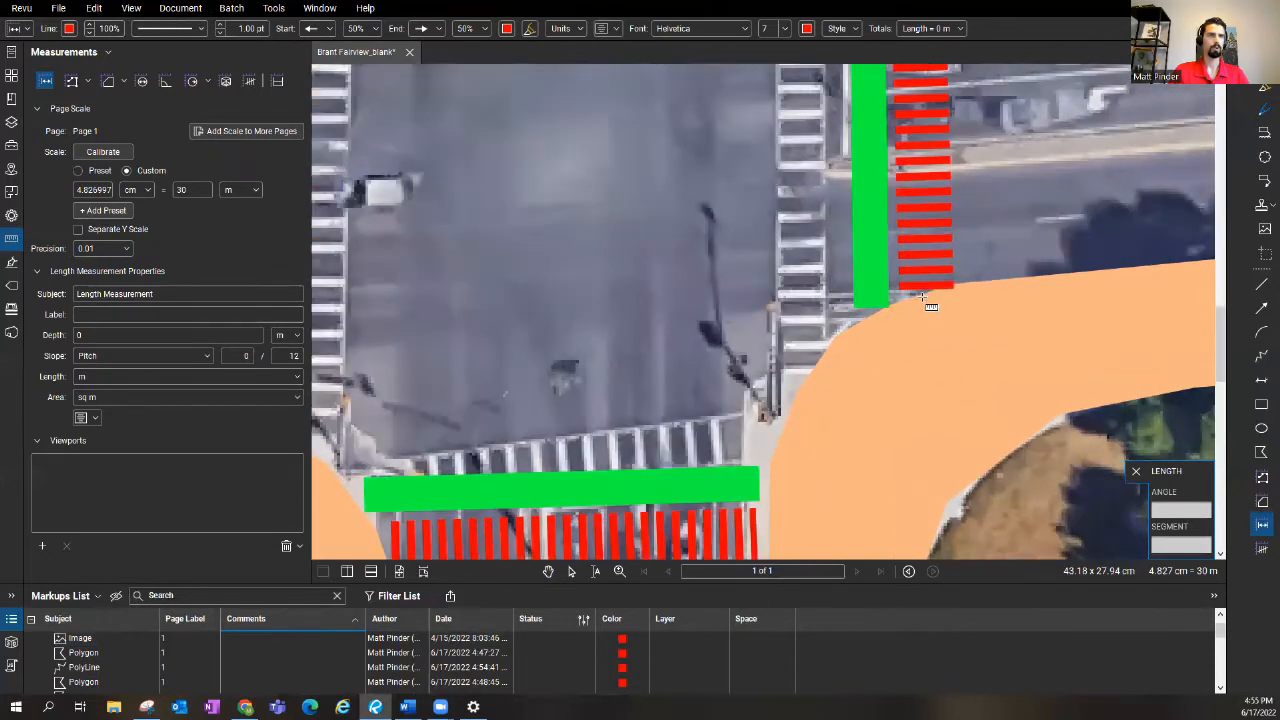
{"action": "scroll", "coordinate": [928, 295], "scroll_direction": "up", "scroll_amount": 1}
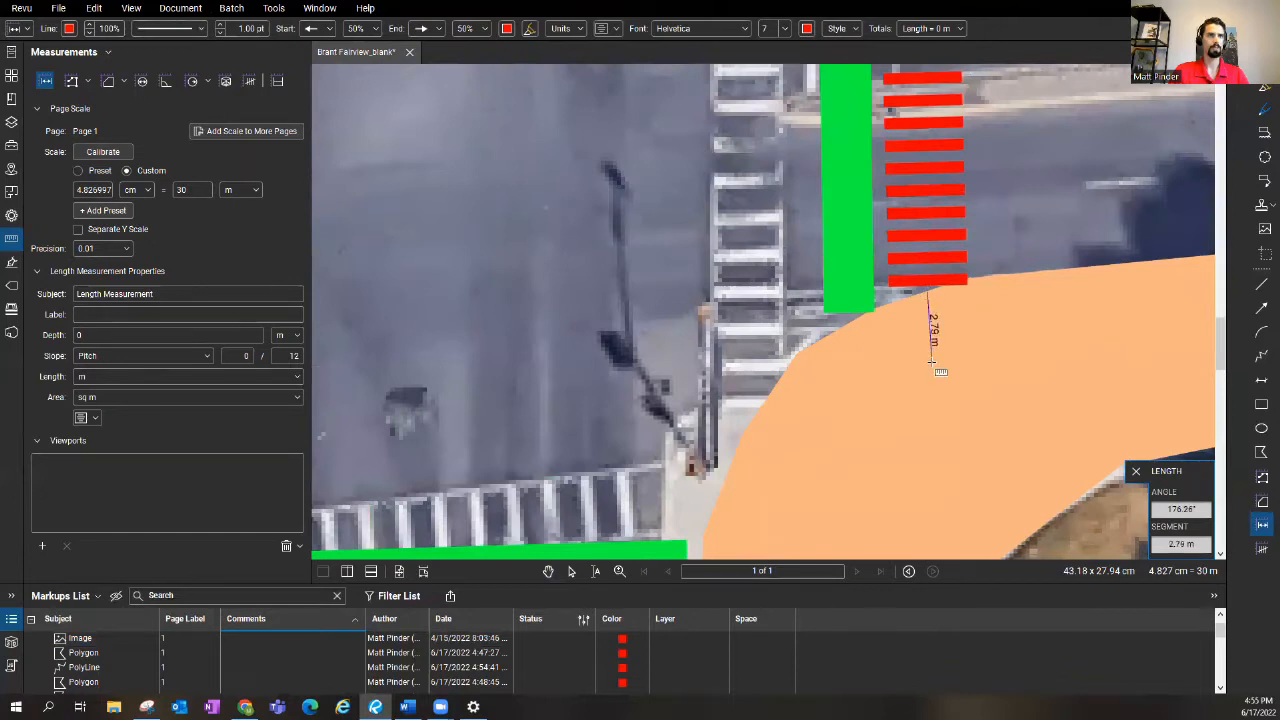
{"action": "left_click", "coordinate": [930, 295]}
{"action": "scroll", "coordinate": [930, 320], "scroll_direction": "up", "scroll_amount": 2}
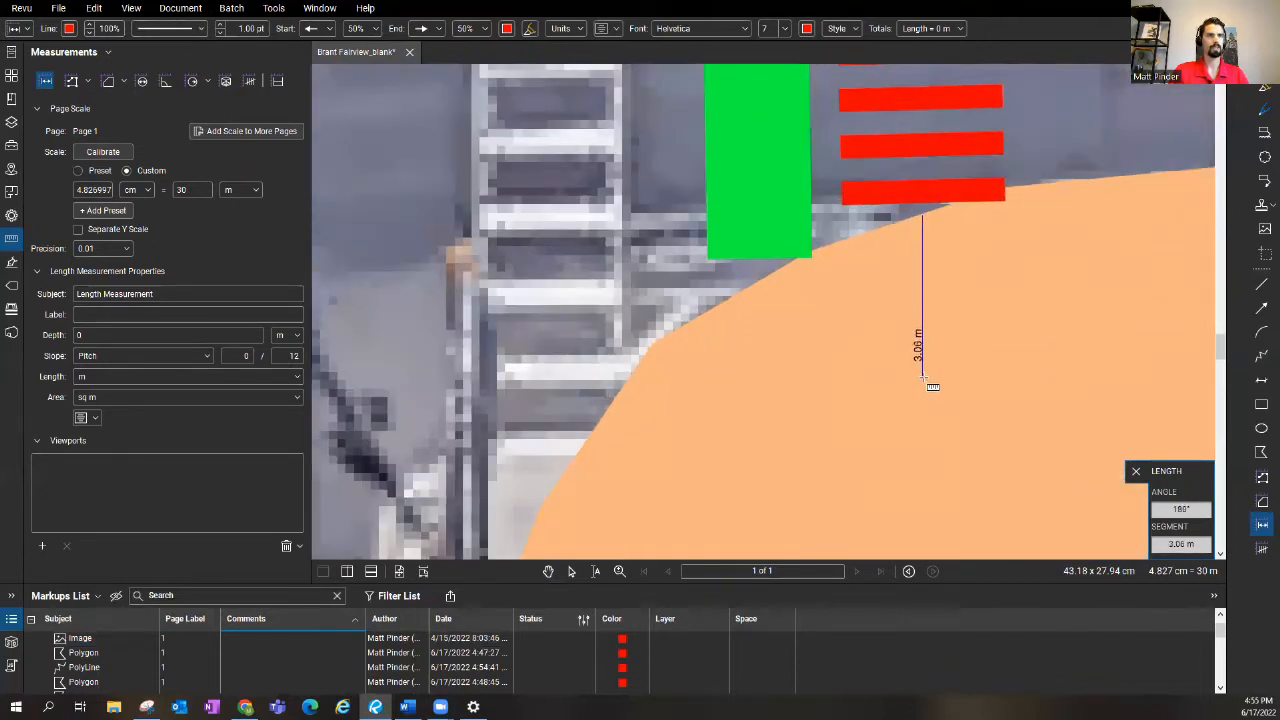
{"action": "left_click", "coordinate": [922, 376]}
{"action": "scroll", "coordinate": [928, 372], "scroll_direction": "down", "scroll_amount": 1}
{"action": "scroll", "coordinate": [930, 376], "scroll_direction": "down", "scroll_amount": 2}
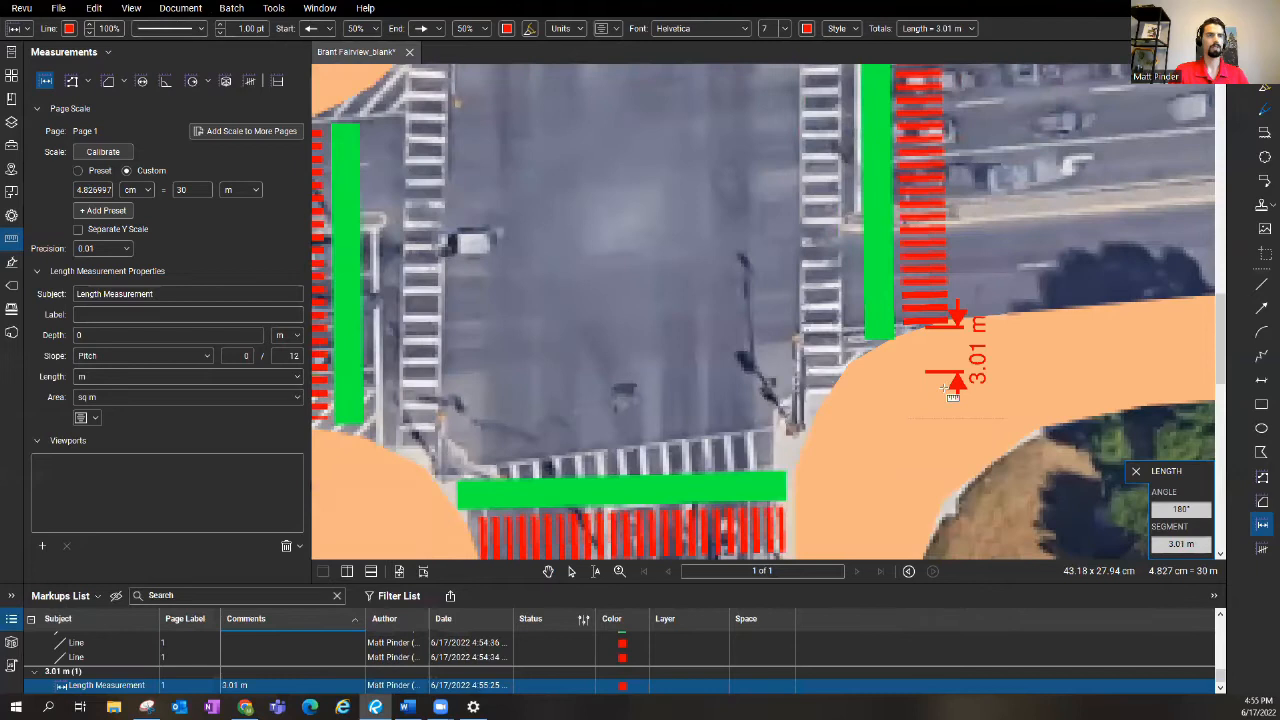
{"action": "scroll", "coordinate": [945, 240], "scroll_direction": "down", "scroll_amount": 1}
{"action": "scroll", "coordinate": [936, 318], "scroll_direction": "up", "scroll_amount": 2}
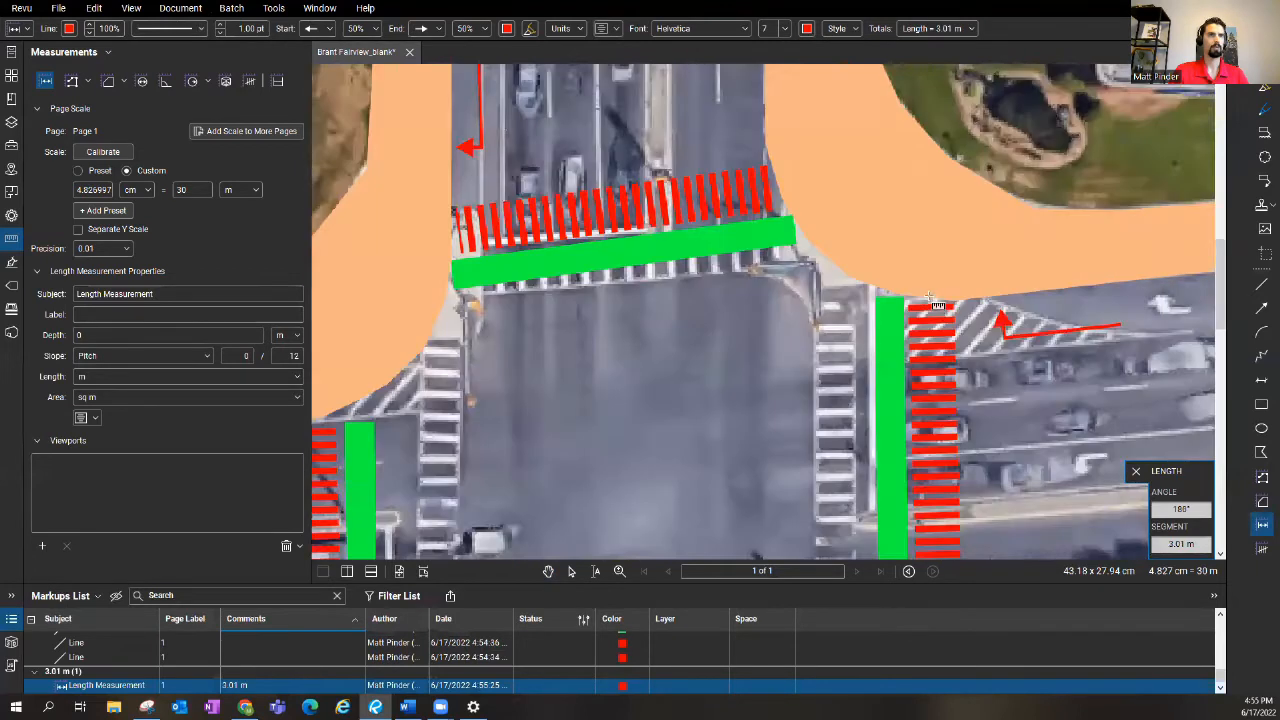
{"action": "scroll", "coordinate": [930, 300], "scroll_direction": "up", "scroll_amount": 1}
{"action": "left_click", "coordinate": [940, 350]}
{"action": "scroll", "coordinate": [920, 300], "scroll_direction": "up", "scroll_amount": 1}
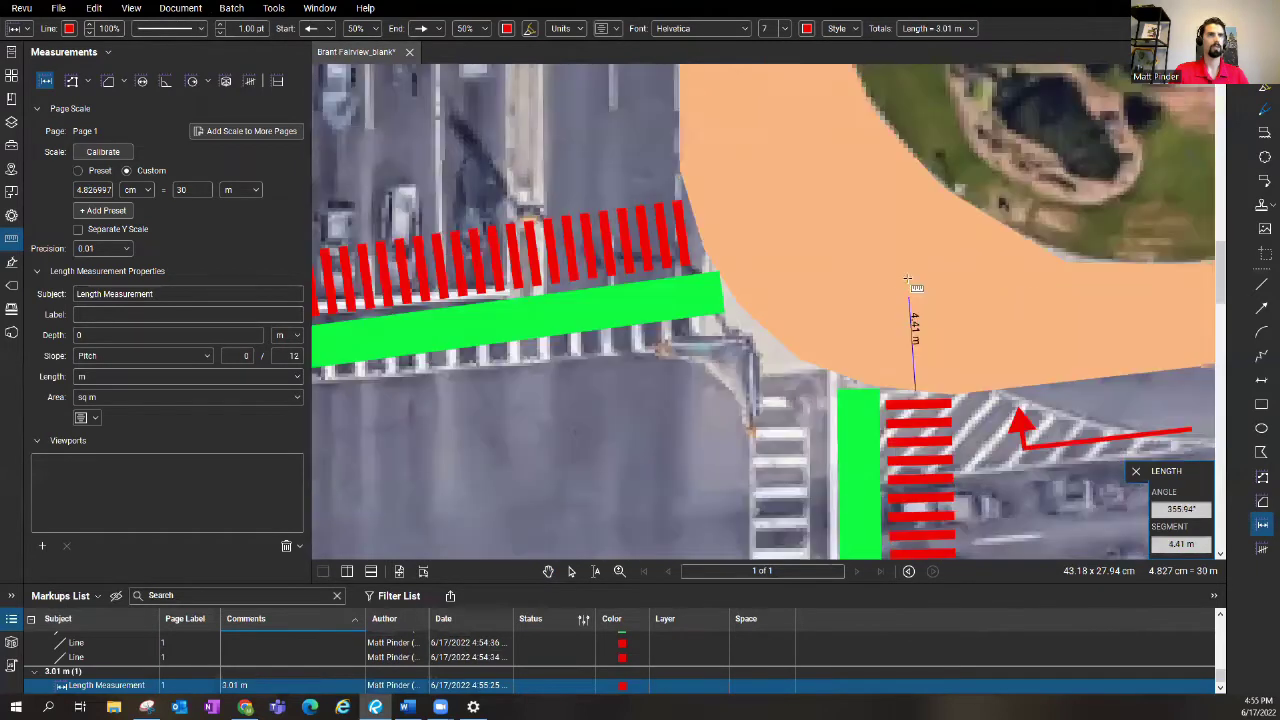
{"action": "left_click", "coordinate": [914, 328]}
{"action": "scroll", "coordinate": [914, 328], "scroll_direction": "down", "scroll_amount": 1}
{"action": "scroll", "coordinate": [900, 300], "scroll_direction": "up", "scroll_amount": 1}
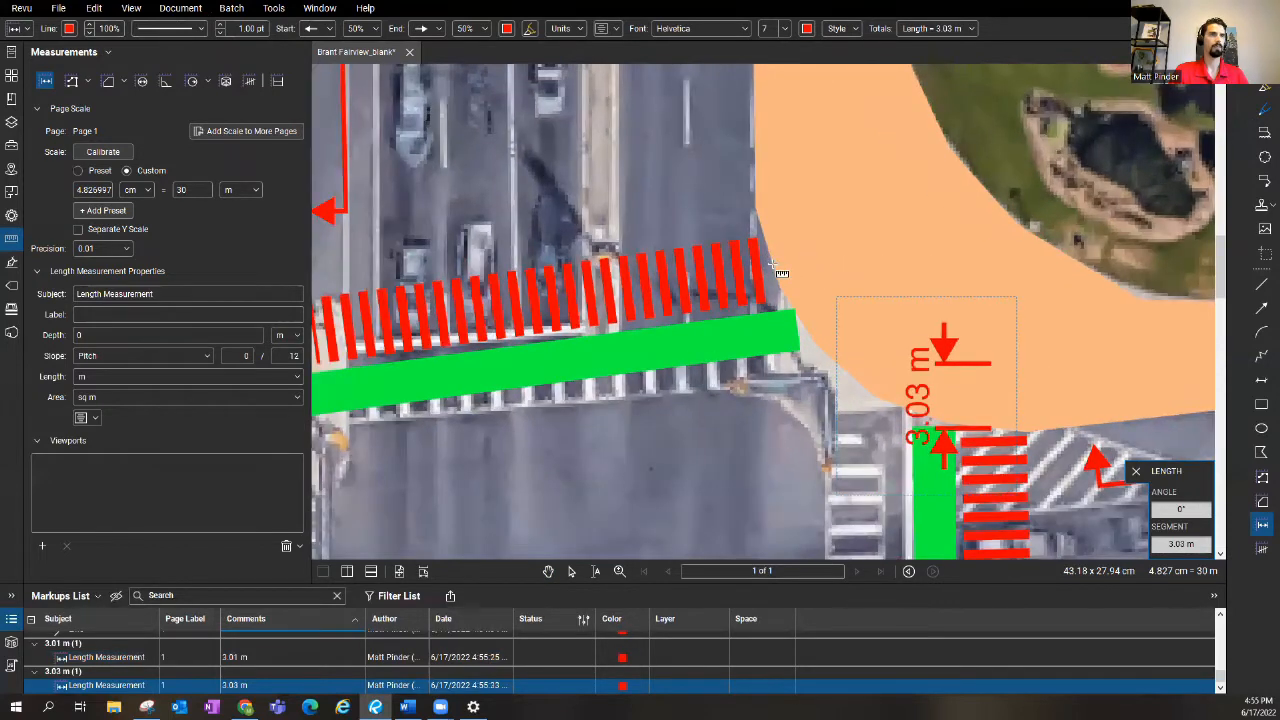
{"action": "left_click", "coordinate": [779, 270]}
- Finish the 3.07 m top refuge and measure the upper-left 3.00 m and left 3.05 m refuges
{"action": "left_click", "coordinate": [910, 242]}
{"action": "scroll", "coordinate": [910, 242], "scroll_direction": "down", "scroll_amount": 2}
{"action": "scroll", "coordinate": [770, 262], "scroll_direction": "down", "scroll_amount": 2}
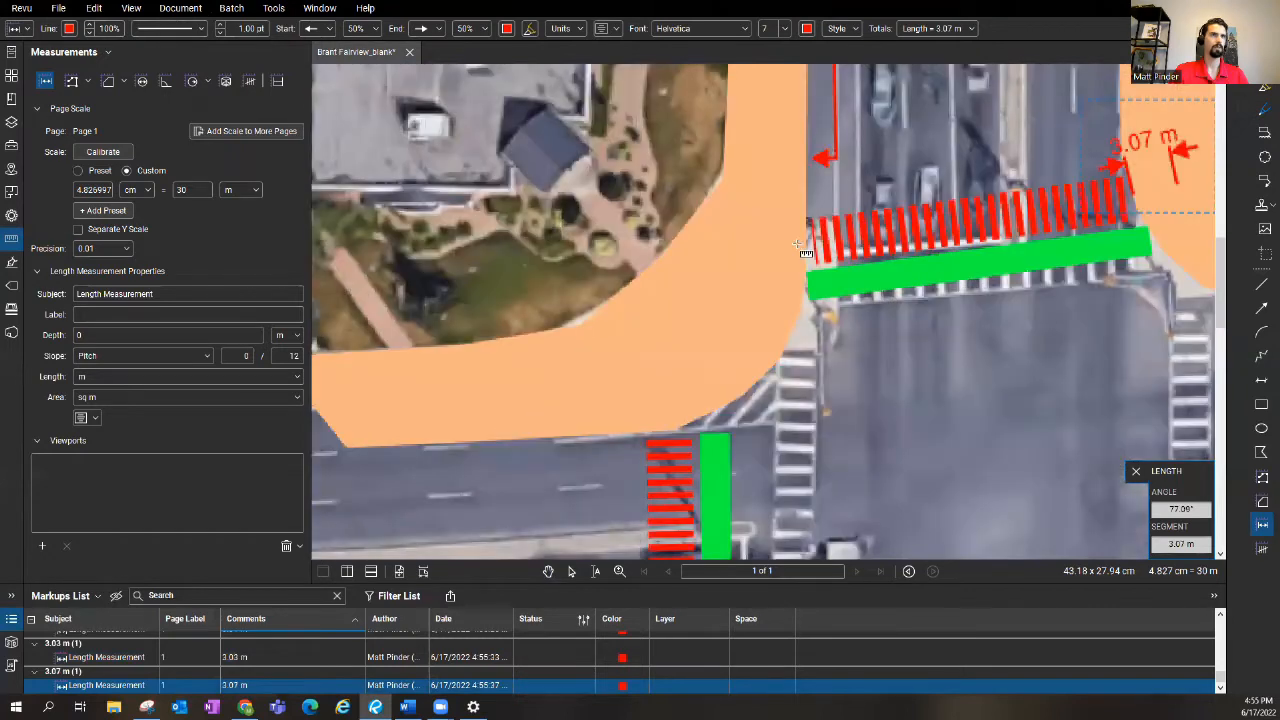
{"action": "left_click", "coordinate": [808, 244]}
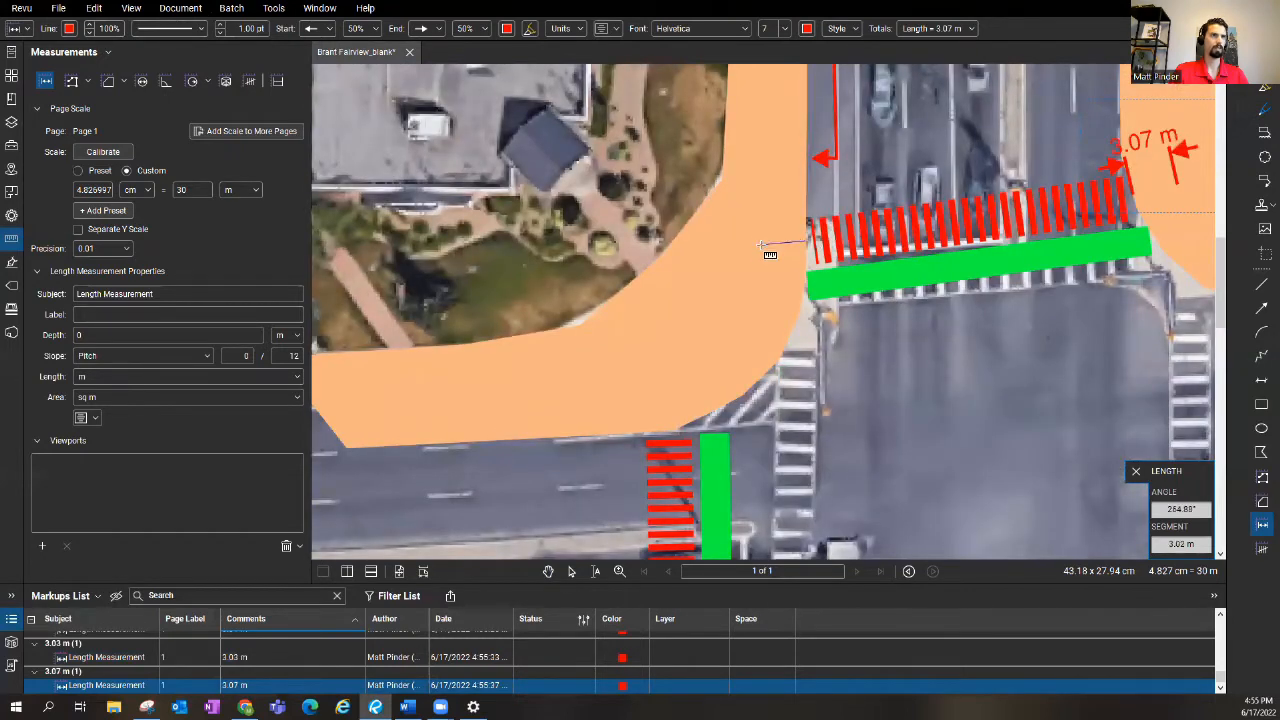
{"action": "scroll", "coordinate": [770, 250], "scroll_direction": "up", "scroll_amount": 2}
{"action": "scroll", "coordinate": [770, 252], "scroll_direction": "up", "scroll_amount": 2}
{"action": "left_click", "coordinate": [836, 180]}
{"action": "scroll", "coordinate": [836, 180], "scroll_direction": "down", "scroll_amount": 2}
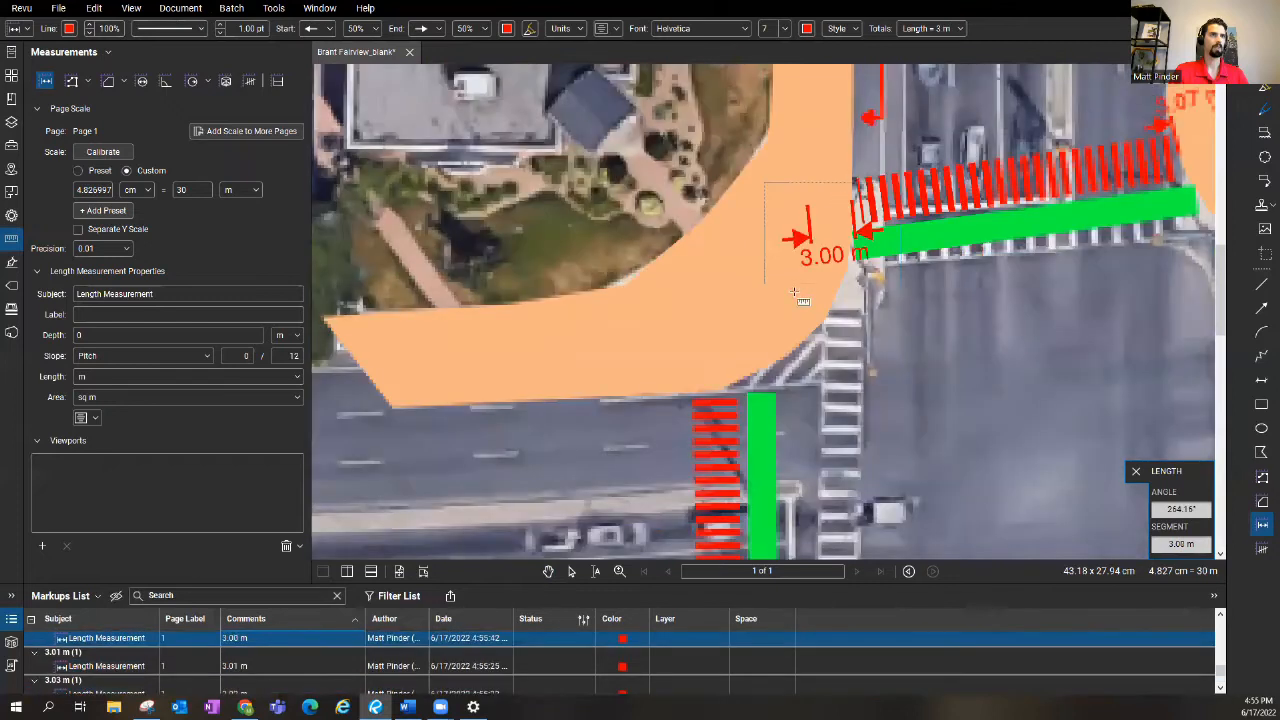
{"action": "scroll", "coordinate": [740, 348], "scroll_direction": "down", "scroll_amount": 2}
{"action": "scroll", "coordinate": [708, 355], "scroll_direction": "up", "scroll_amount": 3}
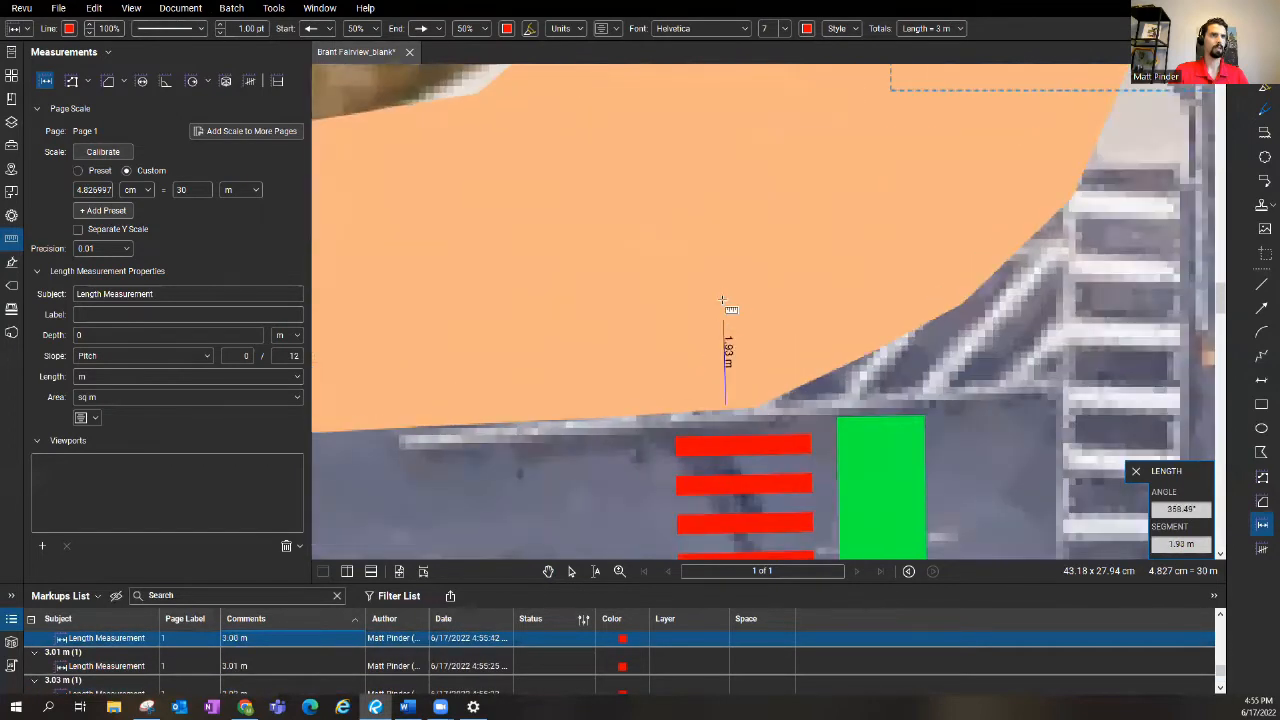
{"action": "left_click", "coordinate": [725, 400]}
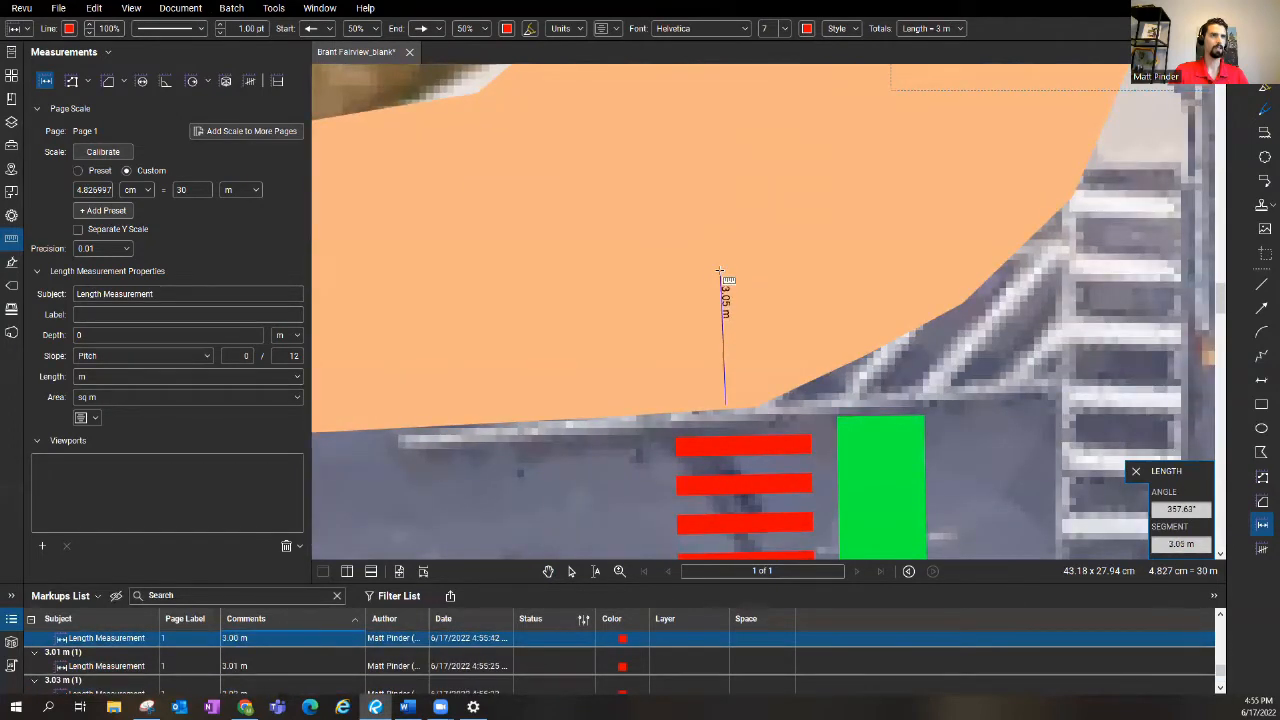
{"action": "left_click", "coordinate": [720, 258]}
{"action": "scroll", "coordinate": [720, 258], "scroll_direction": "down", "scroll_amount": 4}
{"action": "scroll", "coordinate": [800, 418], "scroll_direction": "down", "scroll_amount": 2}
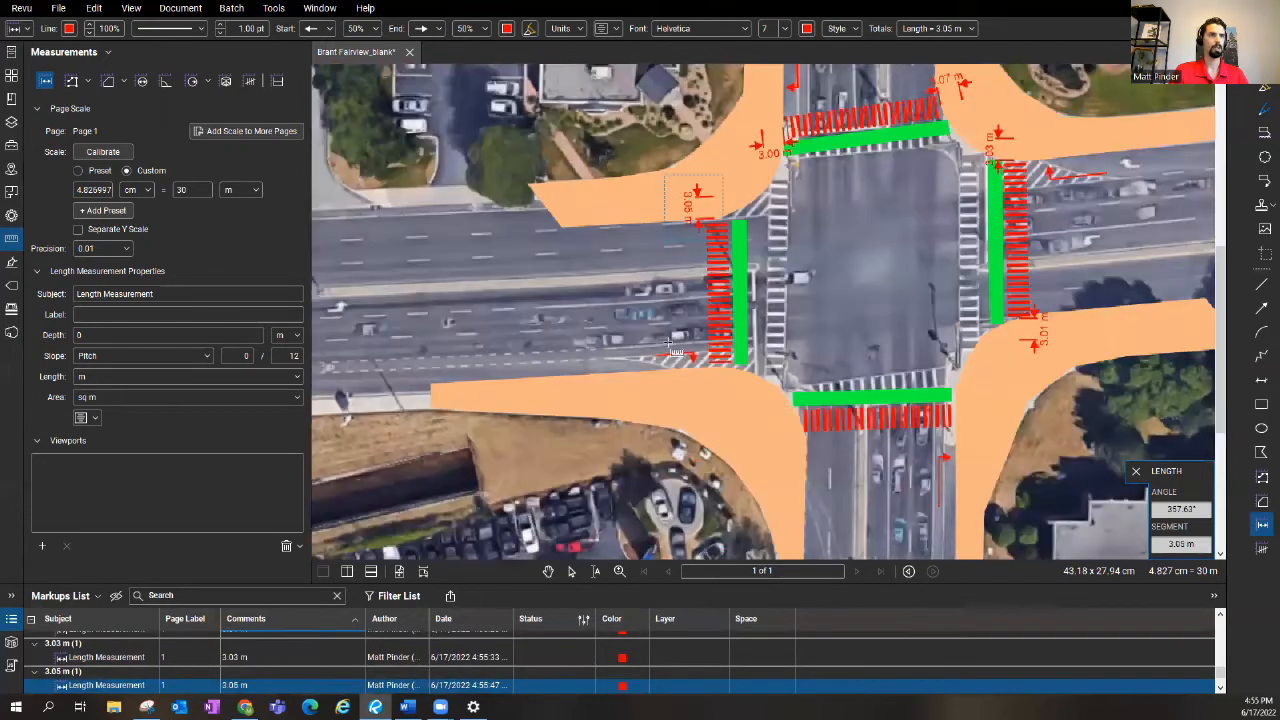
{"action": "scroll", "coordinate": [674, 342], "scroll_direction": "up", "scroll_amount": 2}
{"action": "scroll", "coordinate": [668, 362], "scroll_direction": "up", "scroll_amount": 2}
- Measure the lower-left and bottom refuges at 3.08 m each, then bring up polyline properties
{"action": "left_click", "coordinate": [655, 285]}
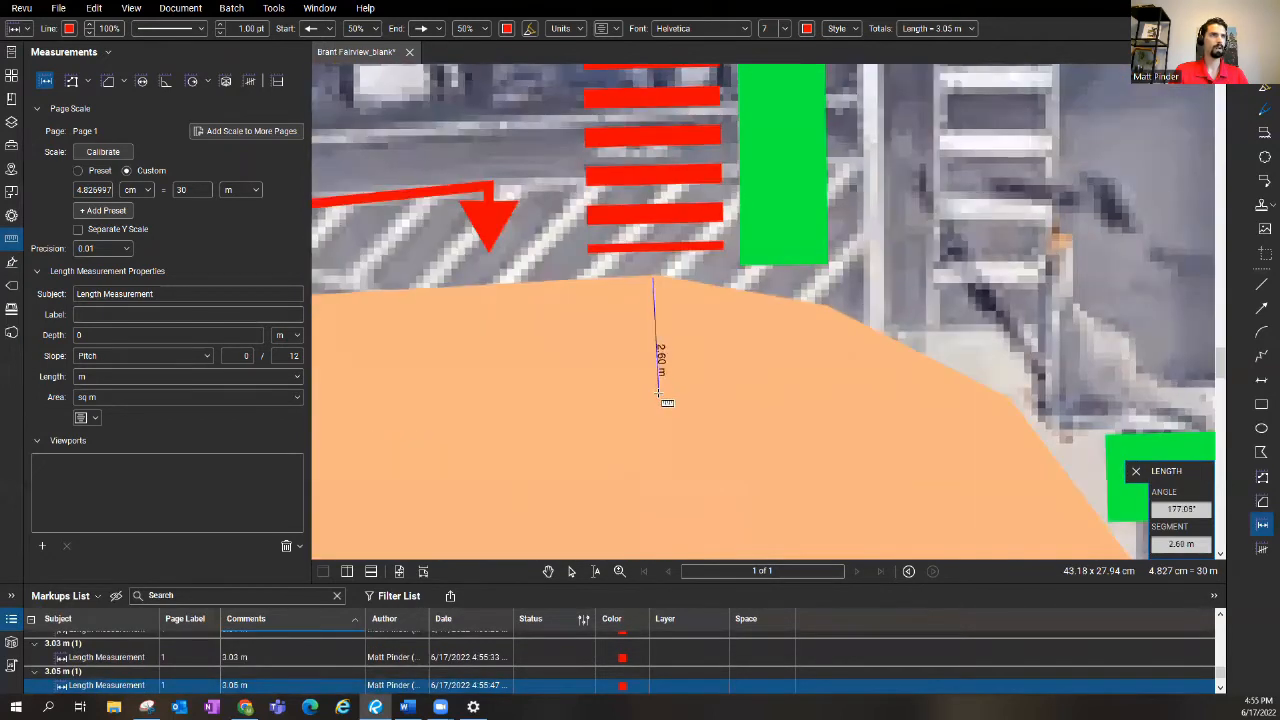
{"action": "left_click", "coordinate": [658, 408]}
{"action": "scroll", "coordinate": [658, 408], "scroll_direction": "down", "scroll_amount": 3}
{"action": "scroll", "coordinate": [878, 466], "scroll_direction": "up", "scroll_amount": 3}
{"action": "left_click", "coordinate": [878, 458]}
{"action": "left_click", "coordinate": [786, 466]}
{"action": "scroll", "coordinate": [786, 466], "scroll_direction": "down", "scroll_amount": 5}
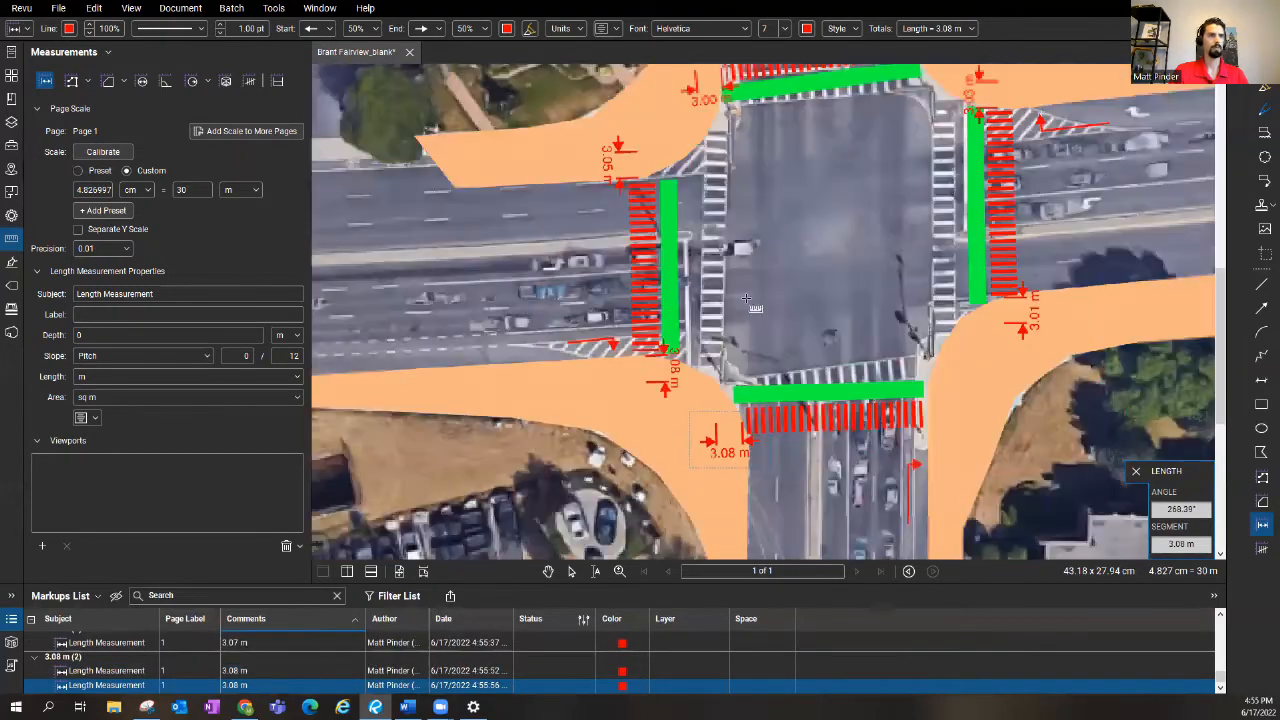
{"action": "scroll", "coordinate": [770, 314], "scroll_direction": "down", "scroll_amount": 3}
{"action": "key", "text": "Escape"}
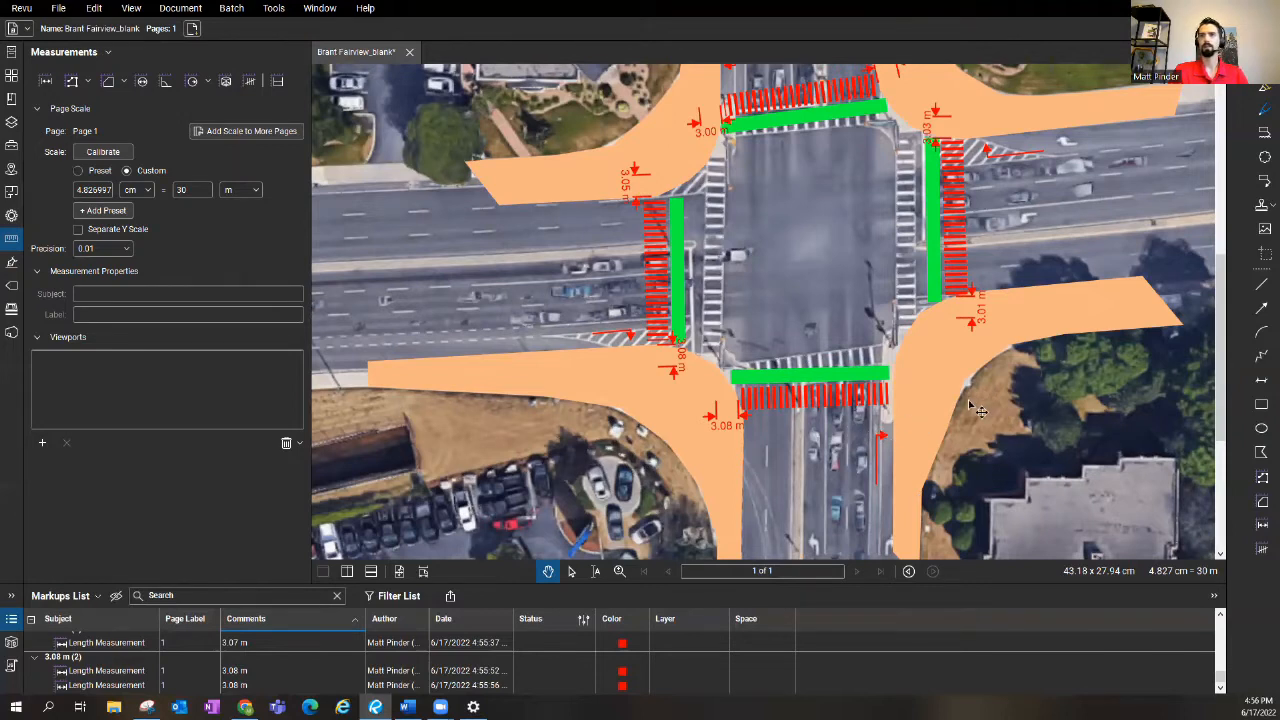
{"action": "left_click", "coordinate": [1262, 355]}
{"action": "left_click", "coordinate": [12, 215]}
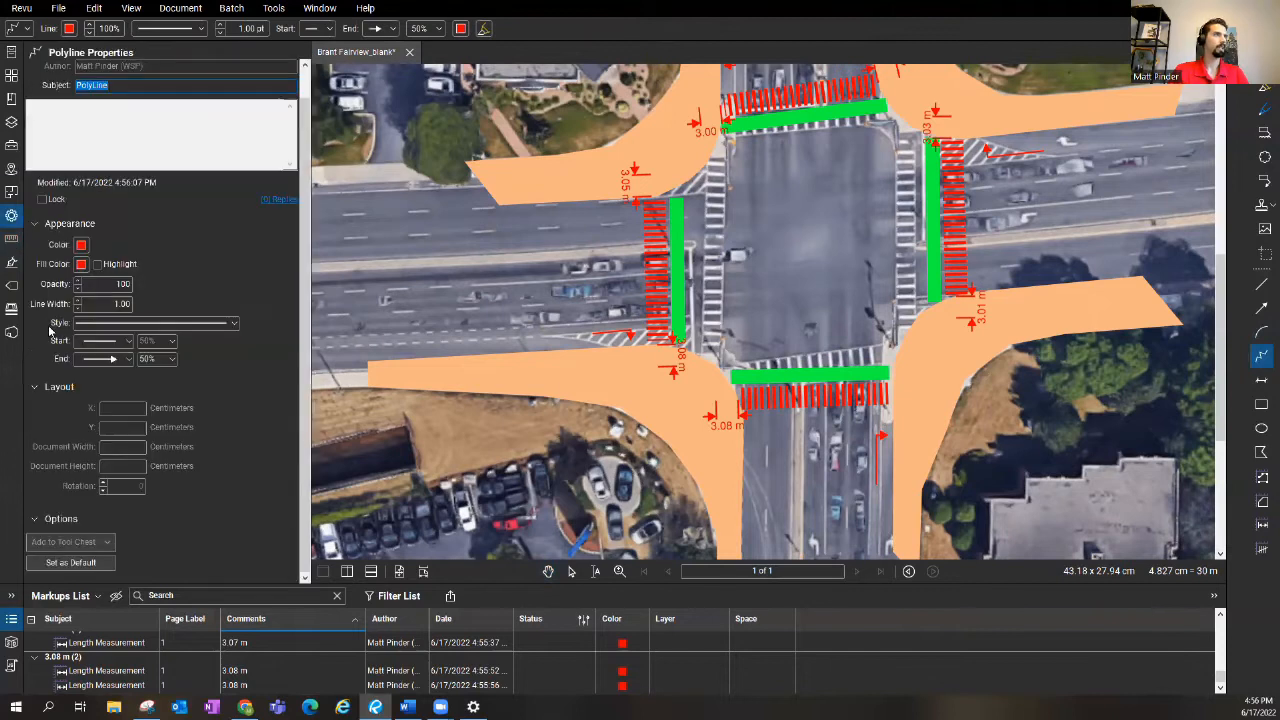
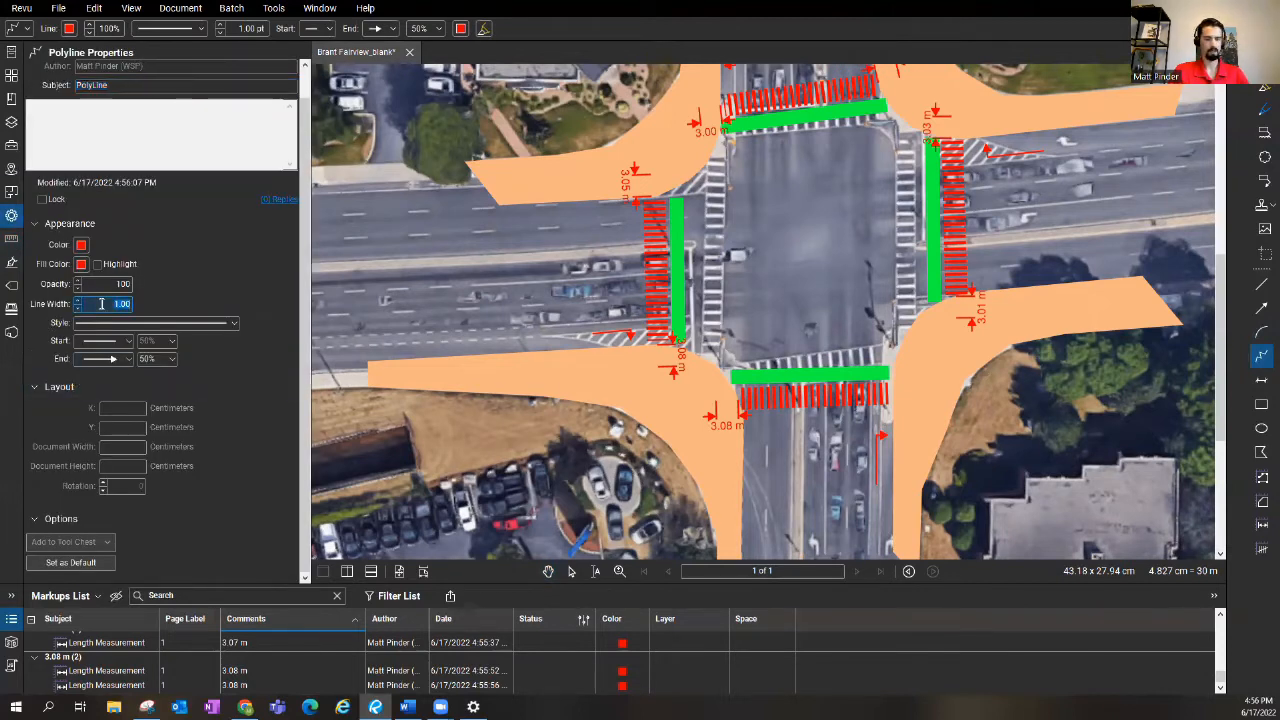
{"action": "type", "text": "9"}
- Give the polyline style a 9.00 line width and a green colour
{"action": "key", "text": "Return"}
{"action": "left_click", "coordinate": [81, 245]}
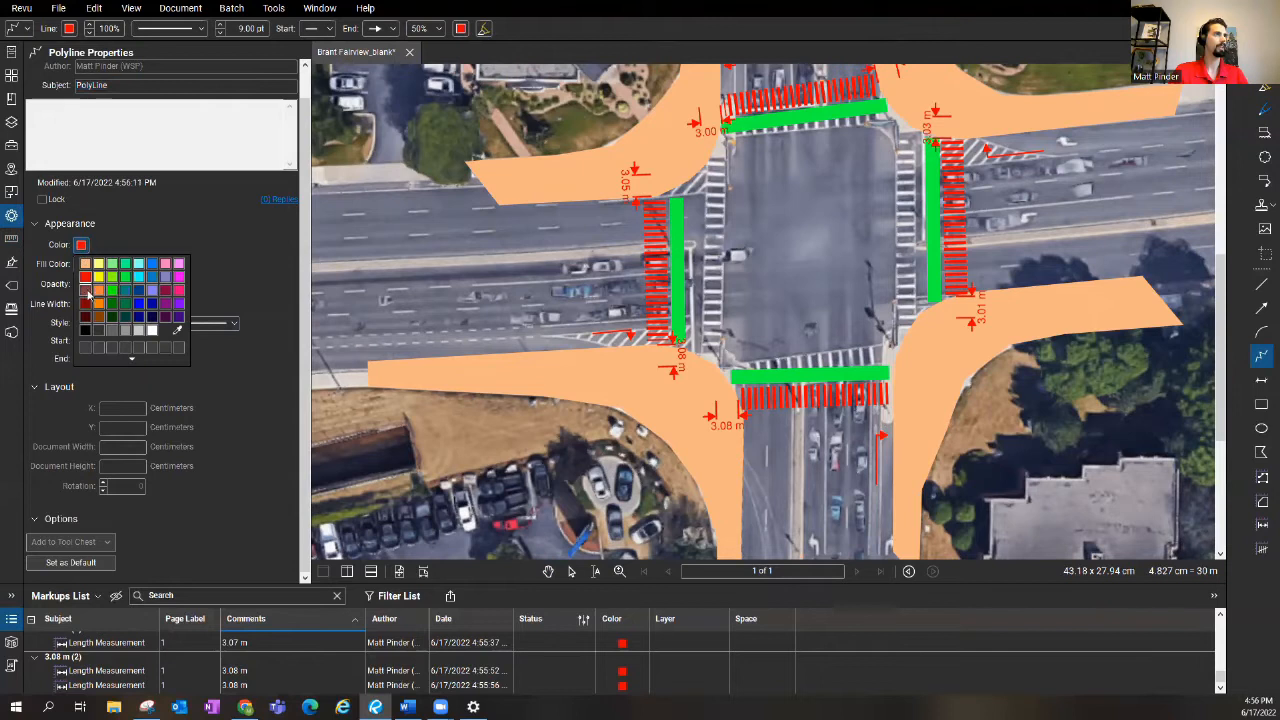
{"action": "left_click", "coordinate": [112, 291]}
{"action": "scroll", "coordinate": [1000, 400], "scroll_direction": "down", "scroll_amount": 2}
{"action": "scroll", "coordinate": [913, 393], "scroll_direction": "up", "scroll_amount": 2}
{"action": "scroll", "coordinate": [918, 420], "scroll_direction": "up", "scroll_amount": 2}
{"action": "scroll", "coordinate": [910, 455], "scroll_direction": "up", "scroll_amount": 1}
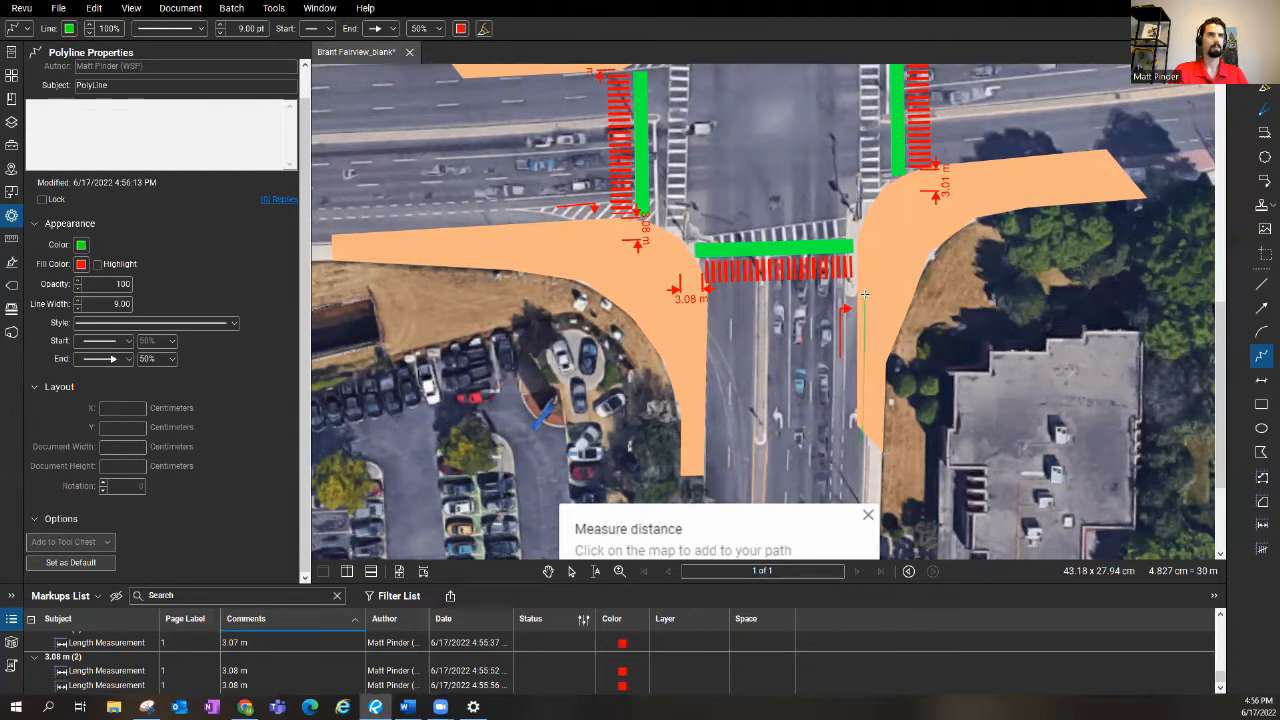
- Measure a 3.09 m length across the southeast corner beside the crosswalk
{"action": "key", "text": "Escape"}
{"action": "left_click", "coordinate": [12, 237]}
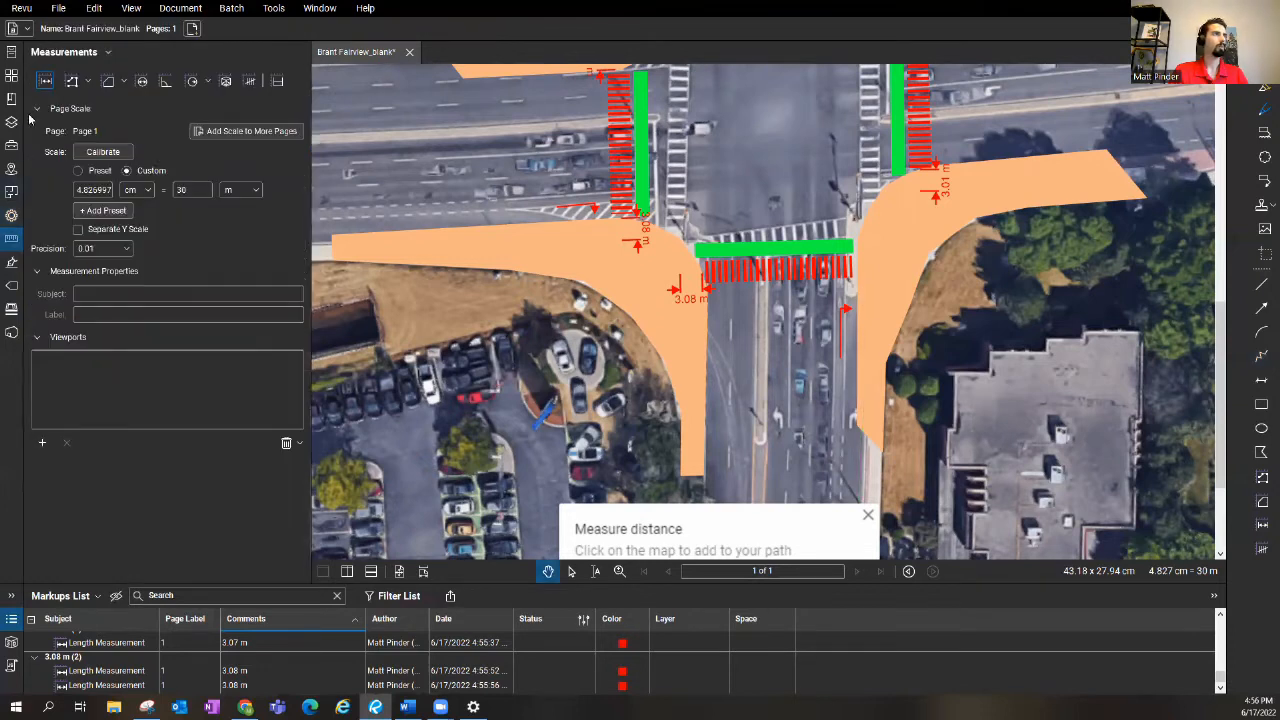
{"action": "left_click", "coordinate": [45, 81]}
{"action": "scroll", "coordinate": [780, 300], "scroll_direction": "up", "scroll_amount": 3}
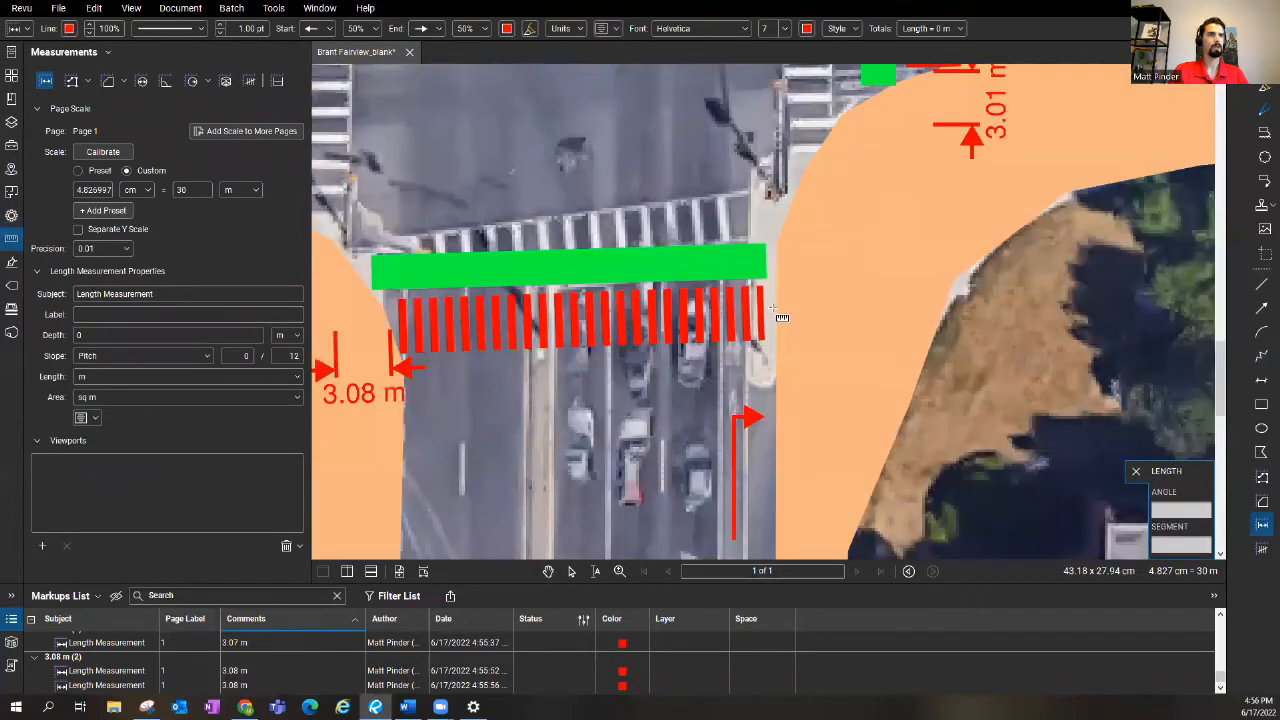
{"action": "left_click", "coordinate": [778, 312]}
{"action": "scroll", "coordinate": [800, 310], "scroll_direction": "up", "scroll_amount": 3}
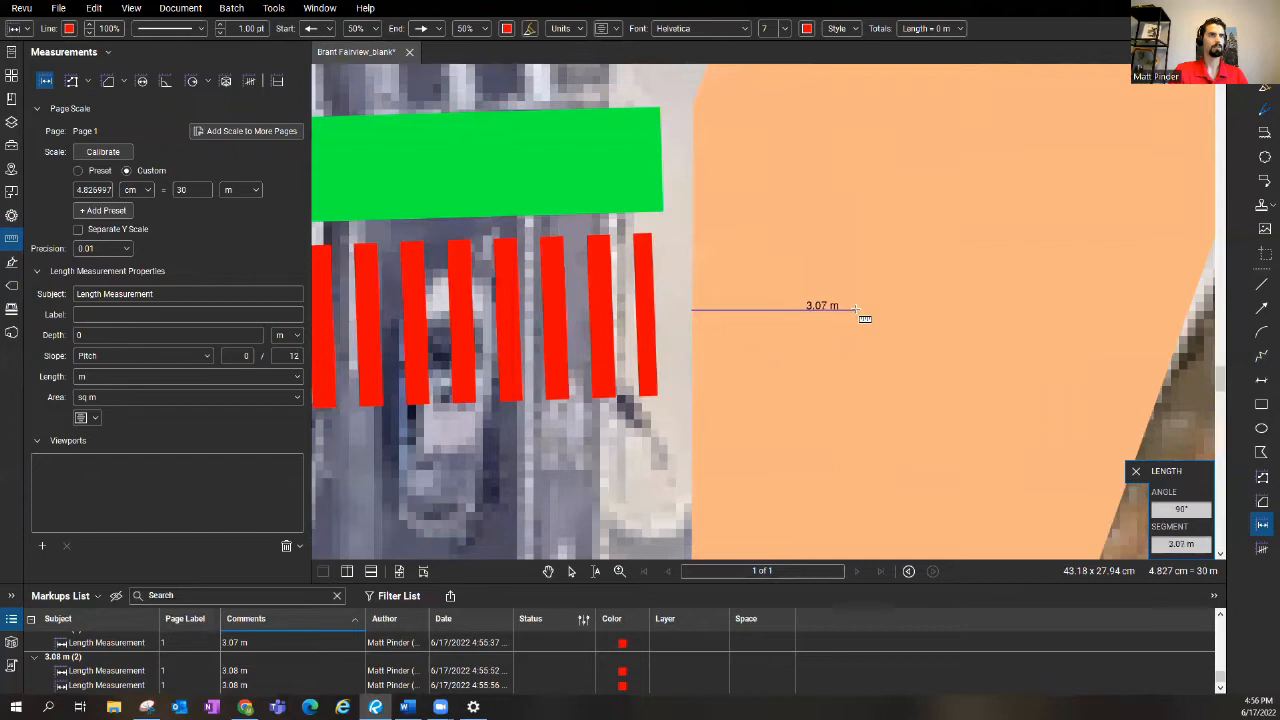
{"action": "left_click", "coordinate": [860, 305]}
{"action": "scroll", "coordinate": [838, 250], "scroll_direction": "down", "scroll_amount": 2}
{"action": "scroll", "coordinate": [838, 250], "scroll_direction": "down", "scroll_amount": 5}
- Return to the polyline tool and set its line width back to 9.00
{"action": "key", "text": "ctrl+Tab"}
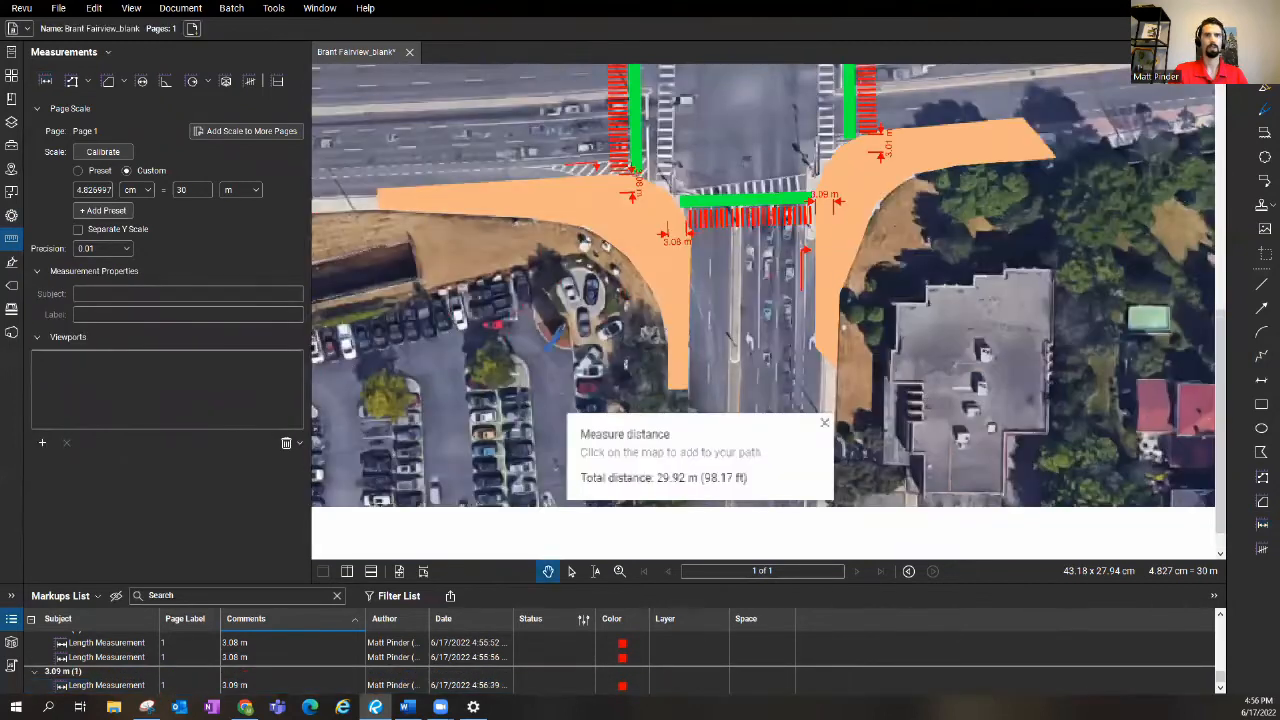
{"action": "key", "text": "l"}
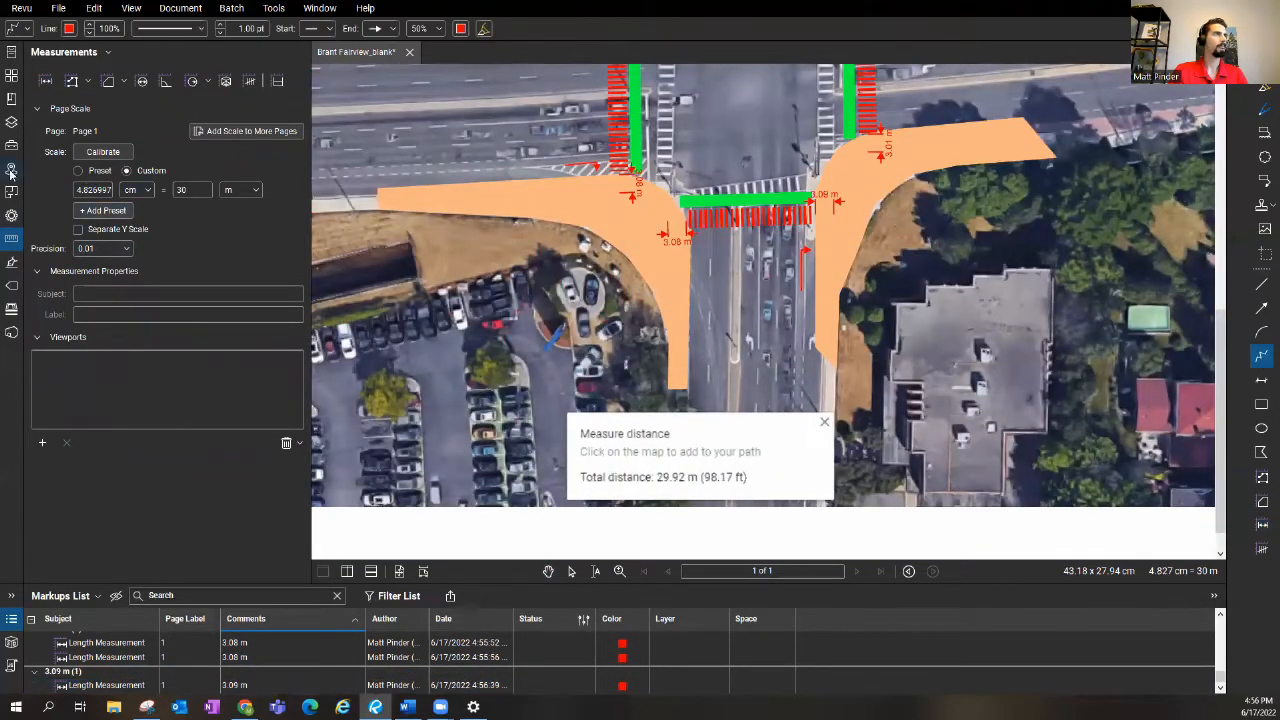
{"action": "left_click", "coordinate": [12, 218]}
{"action": "double_click", "coordinate": [110, 304]}
{"action": "type", "text": "9"}
{"action": "key", "text": "Return"}
- Draw a thick green path up the southeast corner curving east along the orange area
{"action": "left_click", "coordinate": [81, 245]}
{"action": "left_click", "coordinate": [110, 296]}
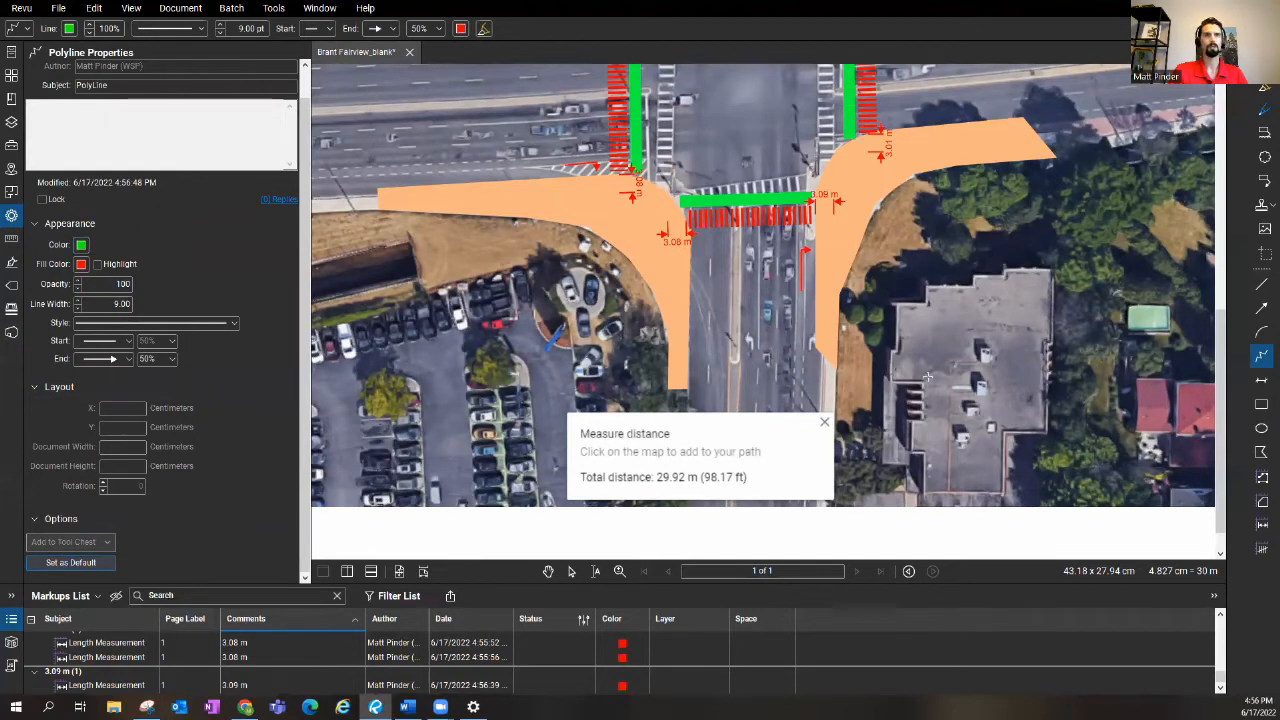
{"action": "scroll", "coordinate": [810, 407], "scroll_direction": "up", "scroll_amount": 1}
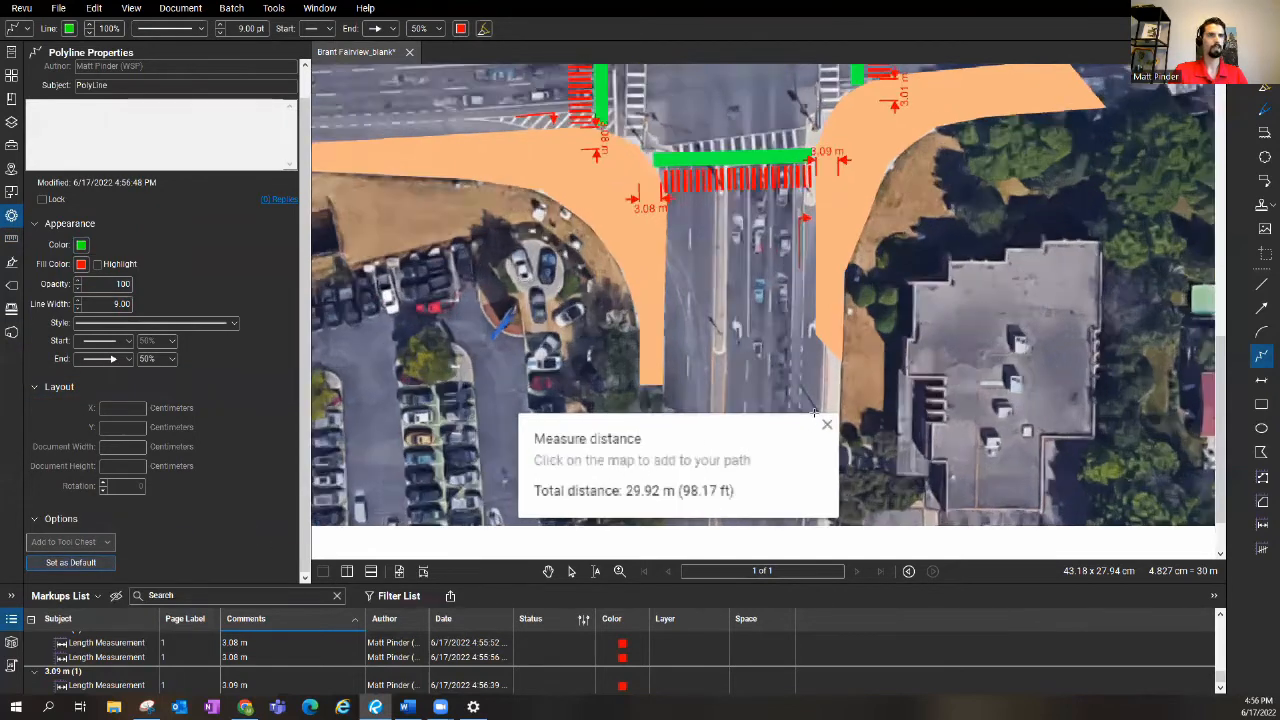
{"action": "scroll", "coordinate": [820, 412], "scroll_direction": "up", "scroll_amount": 1}
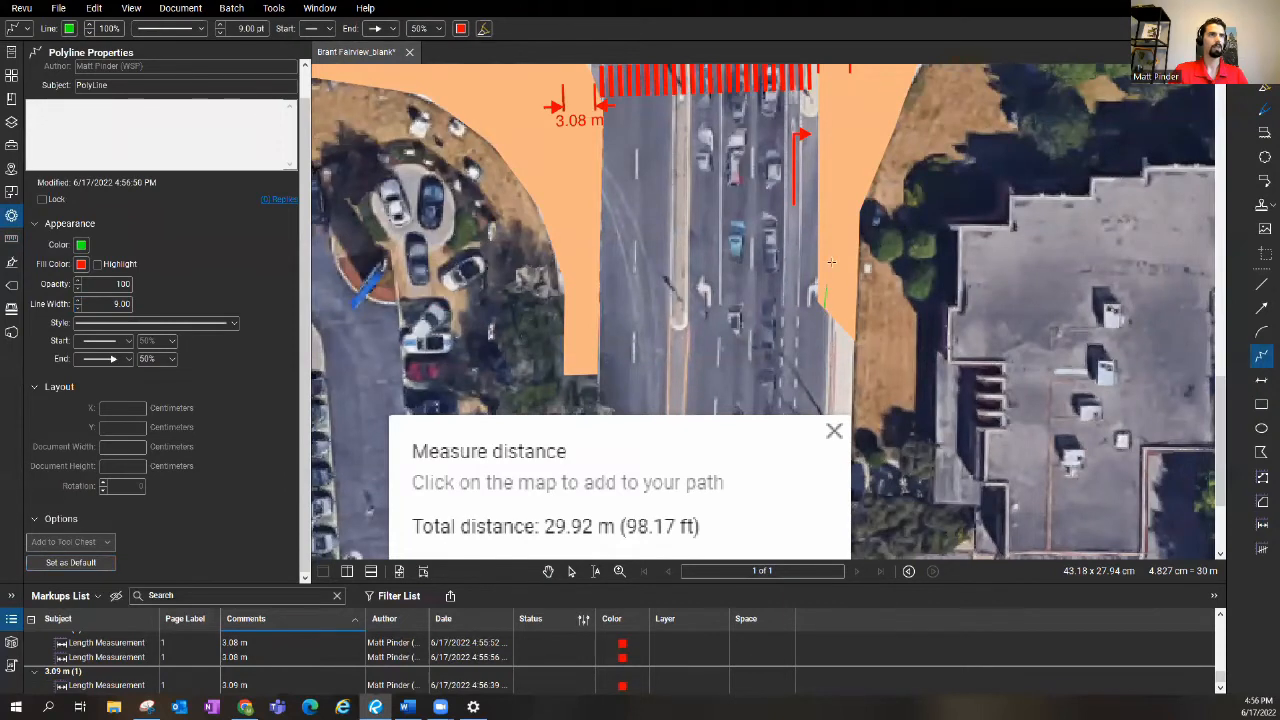
{"action": "left_click_drag", "start_coordinate": [830, 240], "coordinate": [818, 375]}
{"action": "left_click_drag", "start_coordinate": [818, 250], "coordinate": [808, 310]}
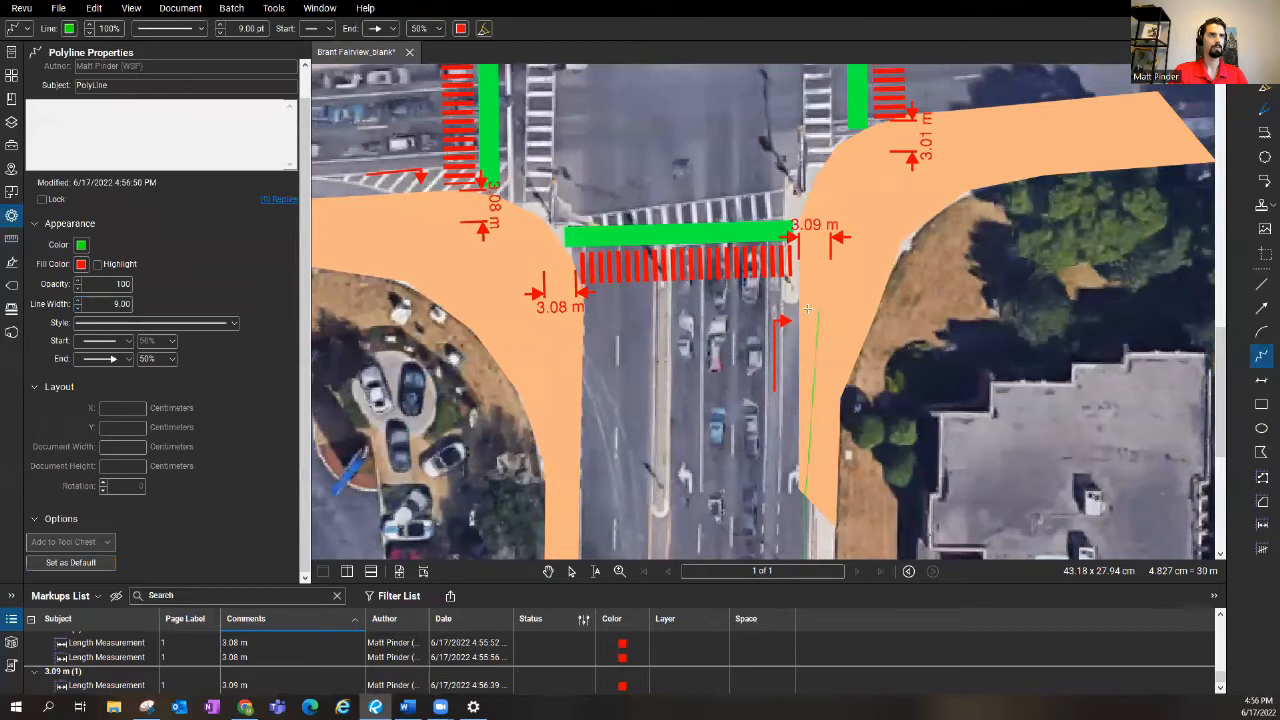
{"action": "left_click", "coordinate": [810, 306]}
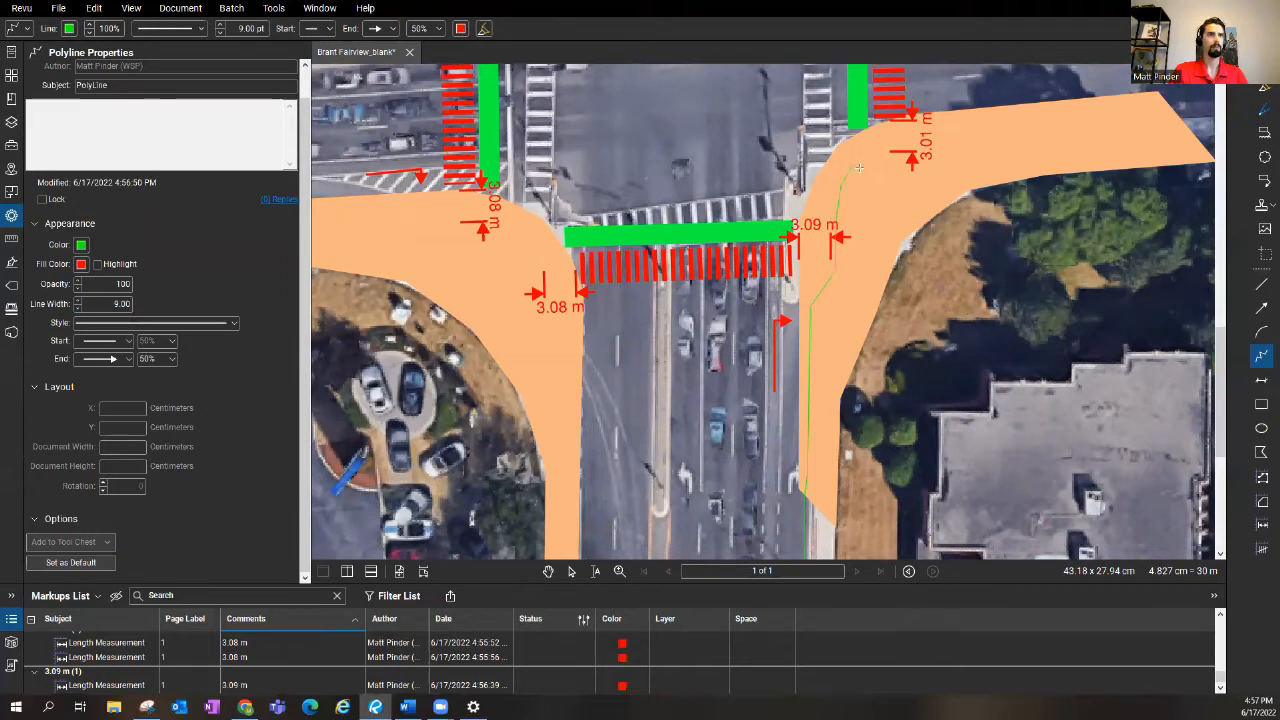
{"action": "left_click_drag", "start_coordinate": [990, 142], "coordinate": [756, 281]}
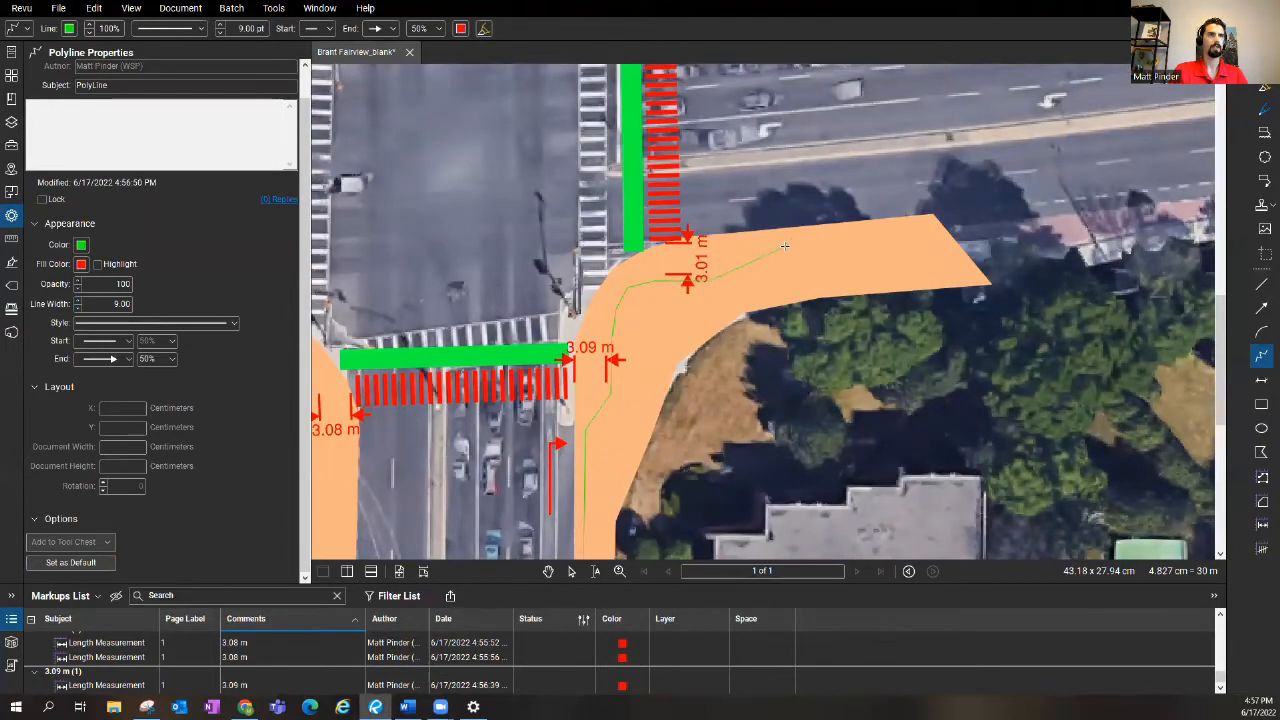
{"action": "left_click", "coordinate": [788, 244]}
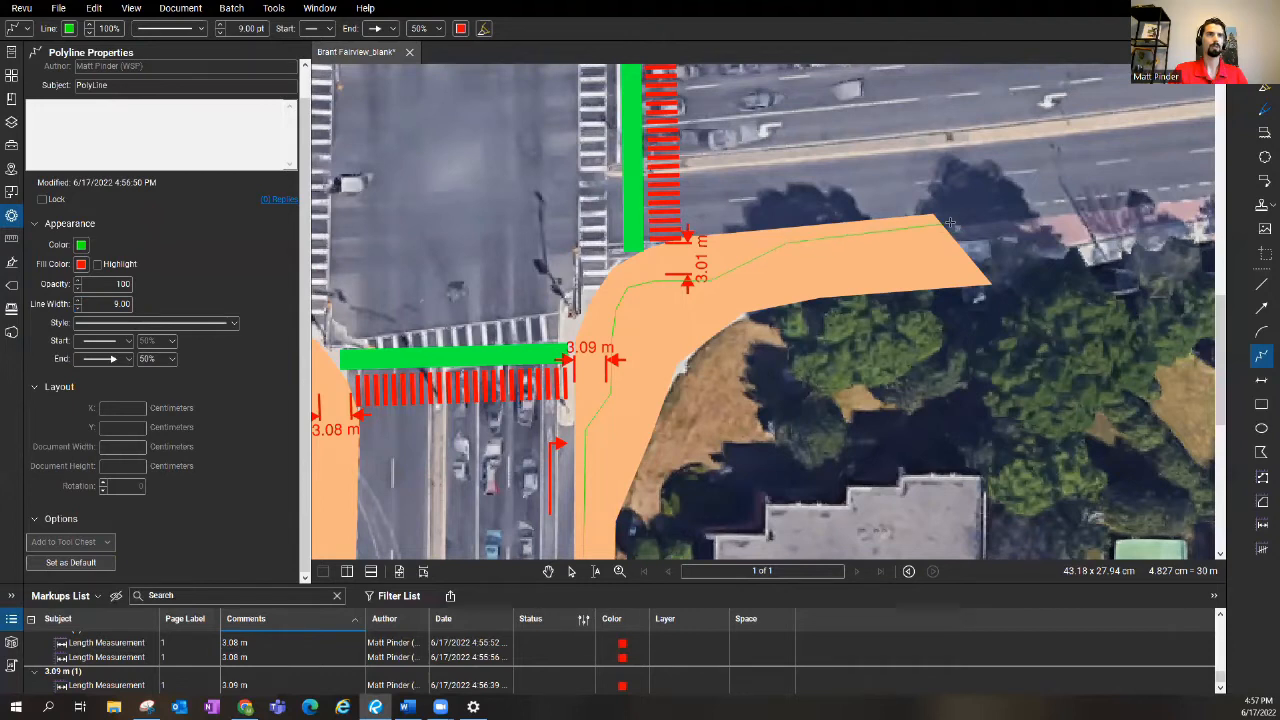
{"action": "double_click", "coordinate": [955, 220]}
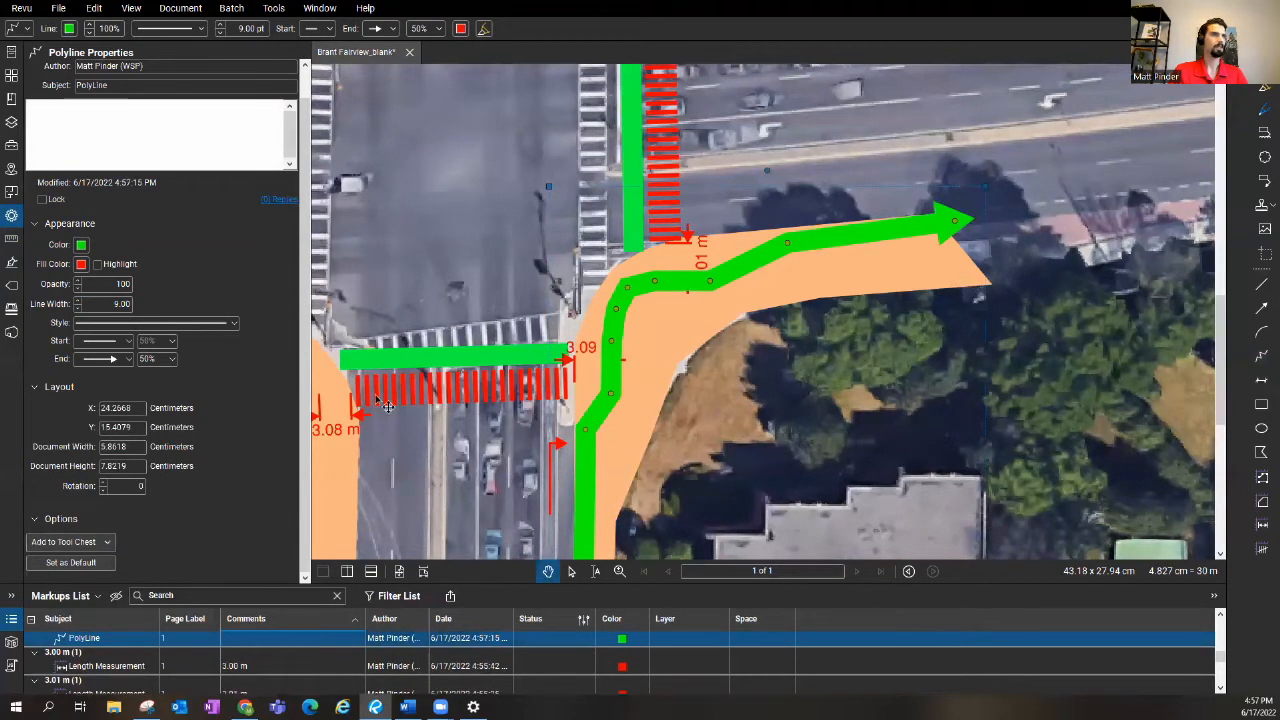
- Set the green path's end style to none so it has no arrowhead
{"action": "left_click", "coordinate": [108, 358]}
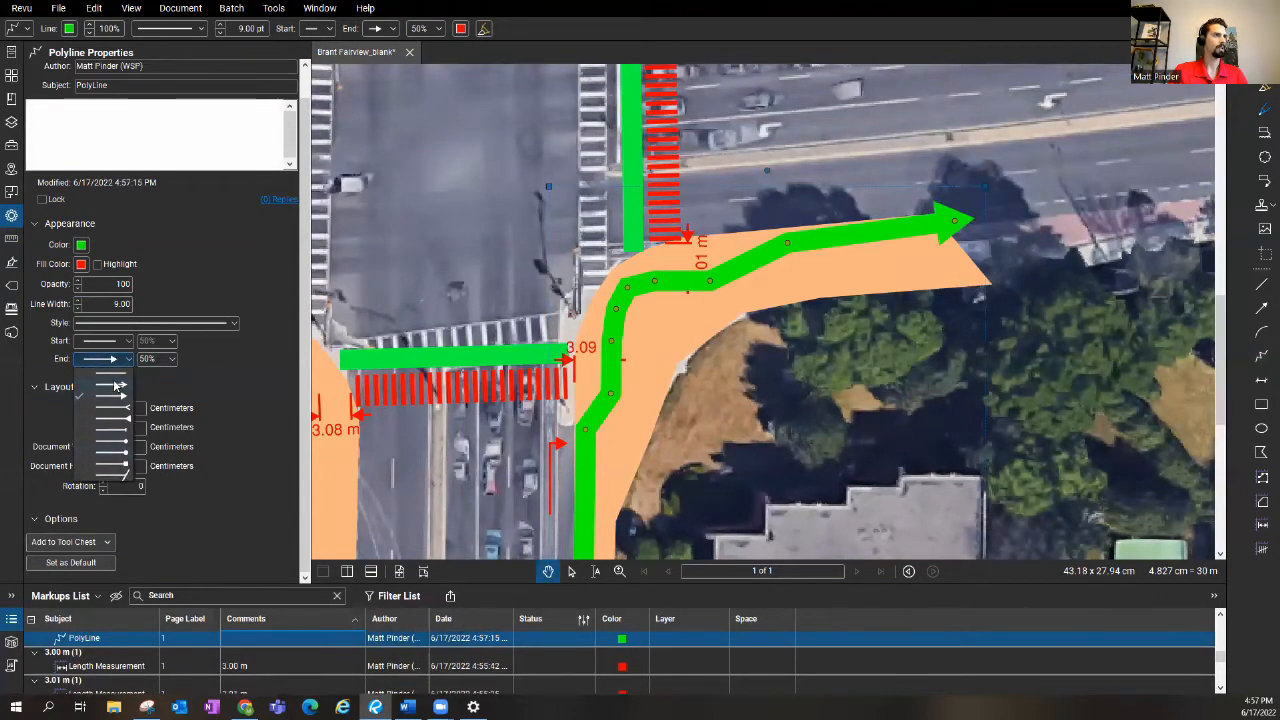
{"action": "left_click", "coordinate": [112, 385]}
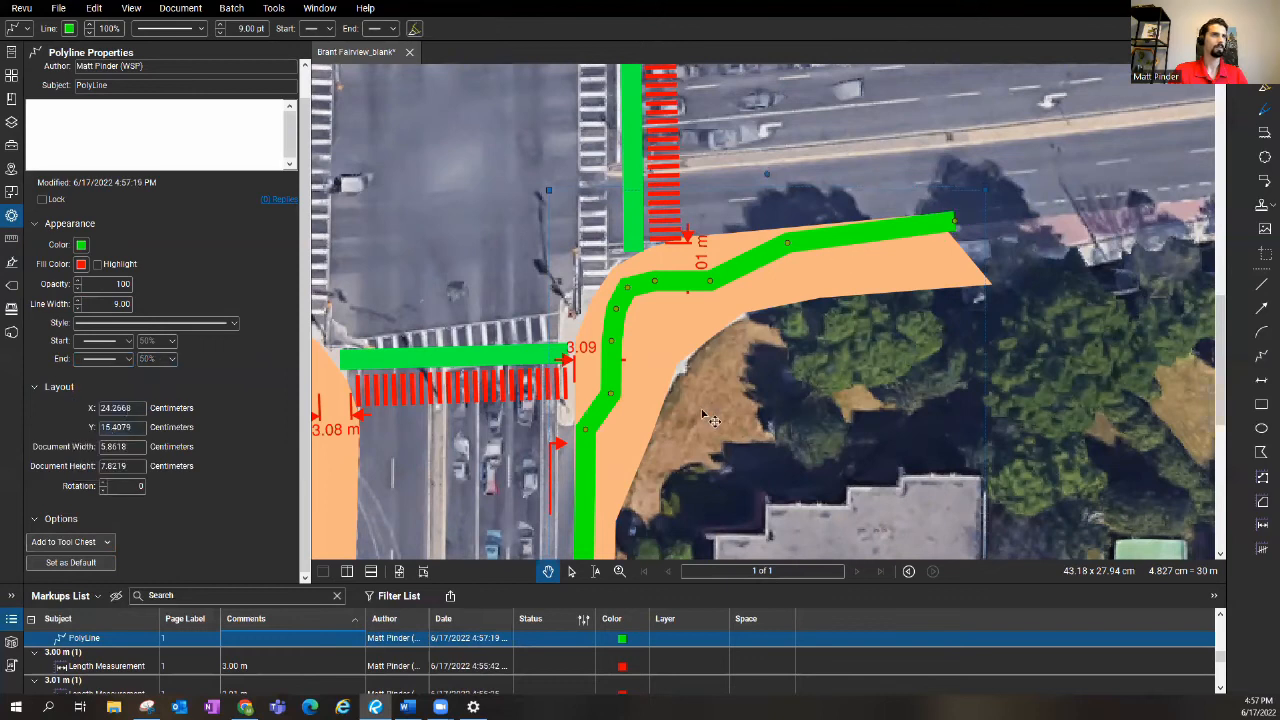
- Nudge the green path's corner vertex to reshape the southeast bend
{"action": "left_click", "coordinate": [730, 420]}
{"action": "left_click_drag", "start_coordinate": [680, 430], "coordinate": [835, 400]}
{"action": "scroll", "coordinate": [790, 400], "scroll_direction": "up", "scroll_amount": 2}
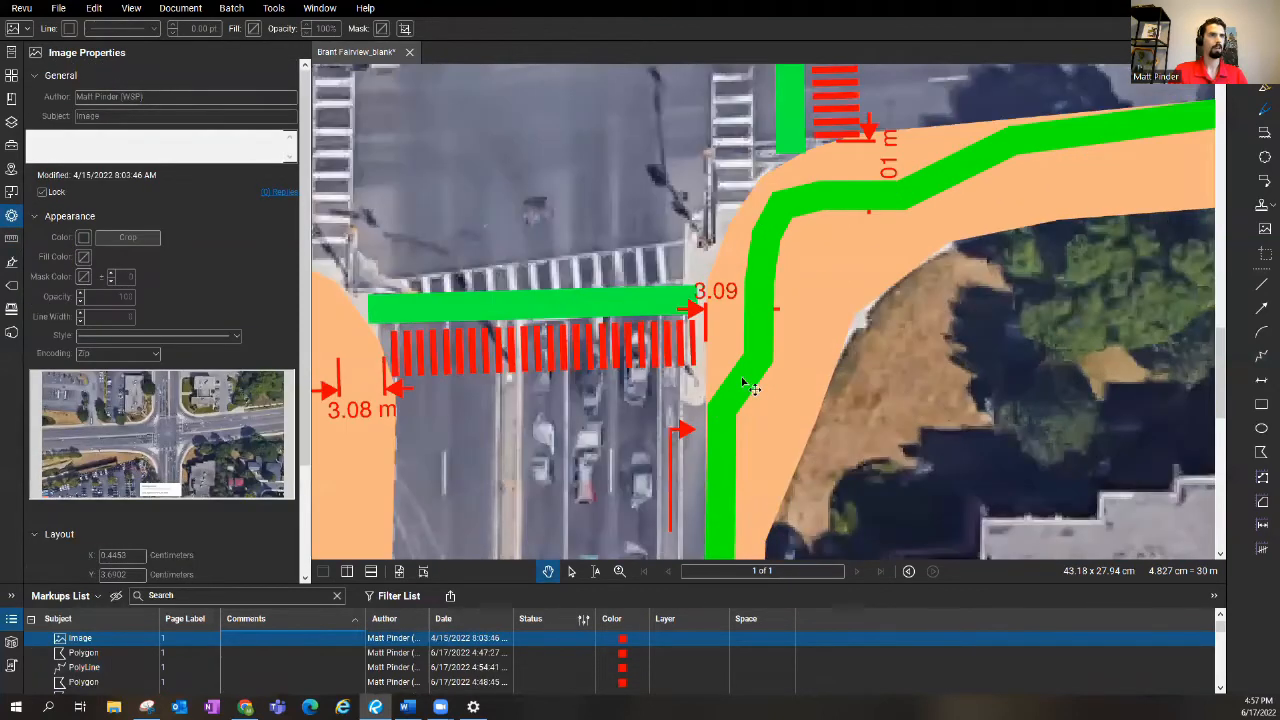
{"action": "left_click", "coordinate": [722, 414]}
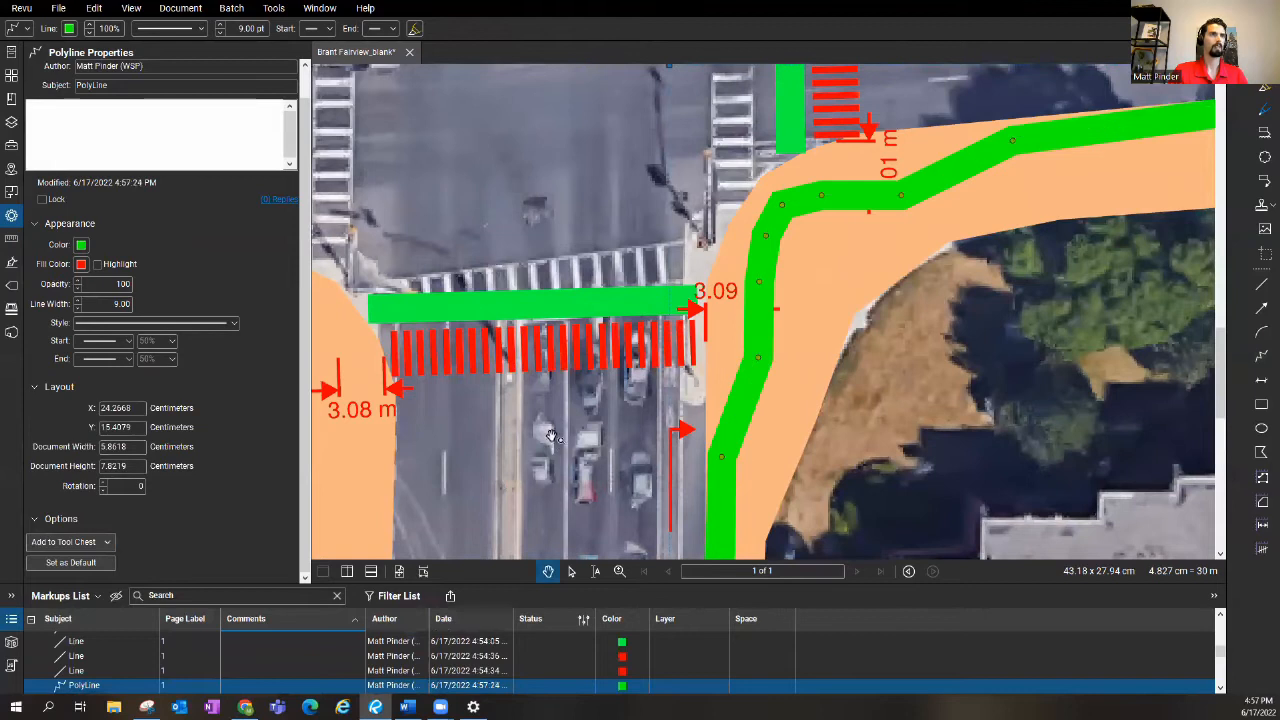
{"action": "left_click", "coordinate": [738, 460]}
{"action": "scroll", "coordinate": [780, 380], "scroll_direction": "down", "scroll_amount": 1}
{"action": "scroll", "coordinate": [820, 300], "scroll_direction": "down", "scroll_amount": 1}
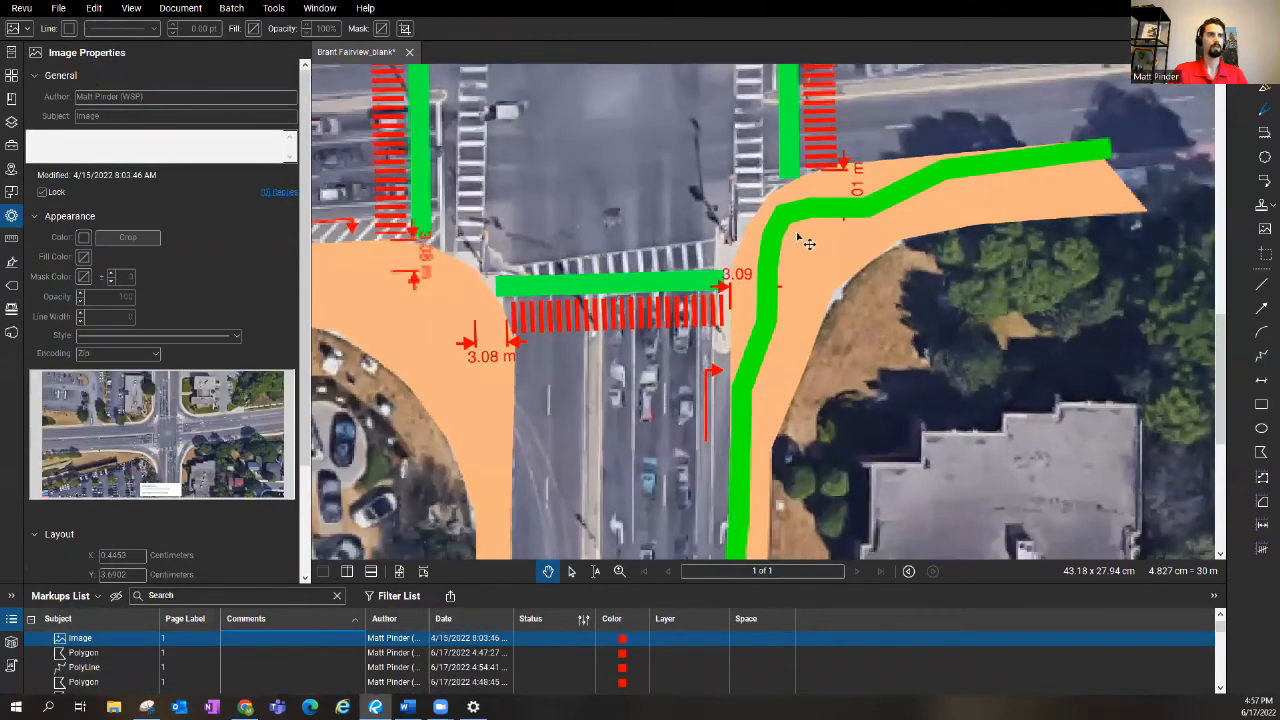
{"action": "scroll", "coordinate": [800, 235], "scroll_direction": "up", "scroll_amount": 2}
{"action": "left_click", "coordinate": [786, 214]}
{"action": "left_click_drag", "start_coordinate": [786, 214], "coordinate": [793, 218]}
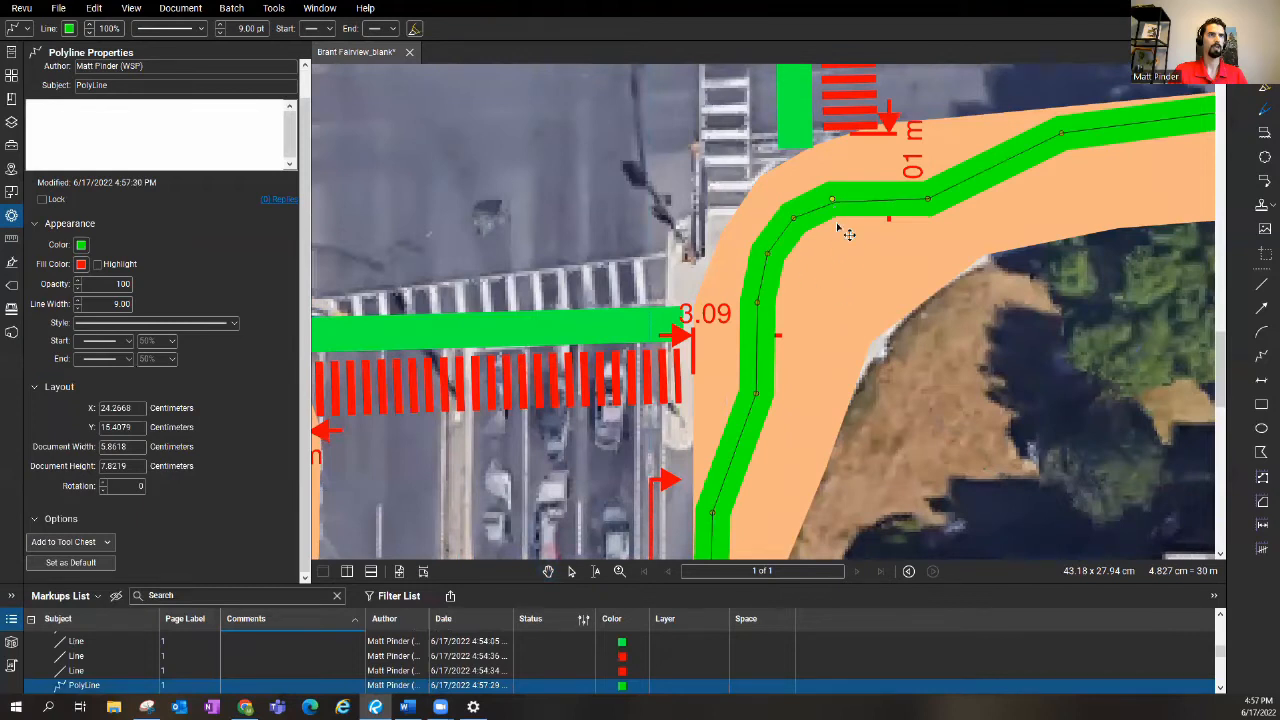
{"action": "left_click", "coordinate": [1050, 325]}
{"action": "scroll", "coordinate": [1050, 325], "scroll_direction": "down", "scroll_amount": 1}
{"action": "scroll", "coordinate": [995, 315], "scroll_direction": "down", "scroll_amount": 1}
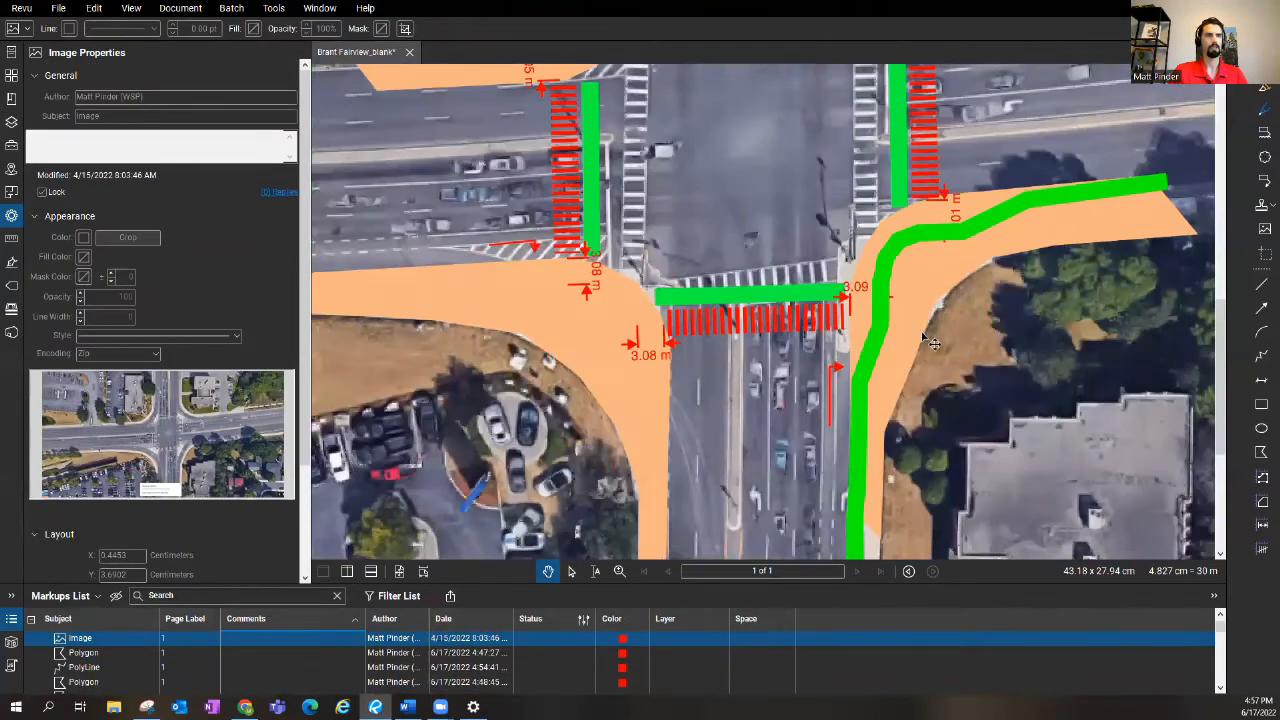
- Centre the southeast corner and start another green polyline
{"action": "left_click_drag", "start_coordinate": [995, 345], "coordinate": [941, 300]}
{"action": "left_click", "coordinate": [1262, 360]}
{"action": "scroll", "coordinate": [790, 340], "scroll_direction": "down", "scroll_amount": 1}
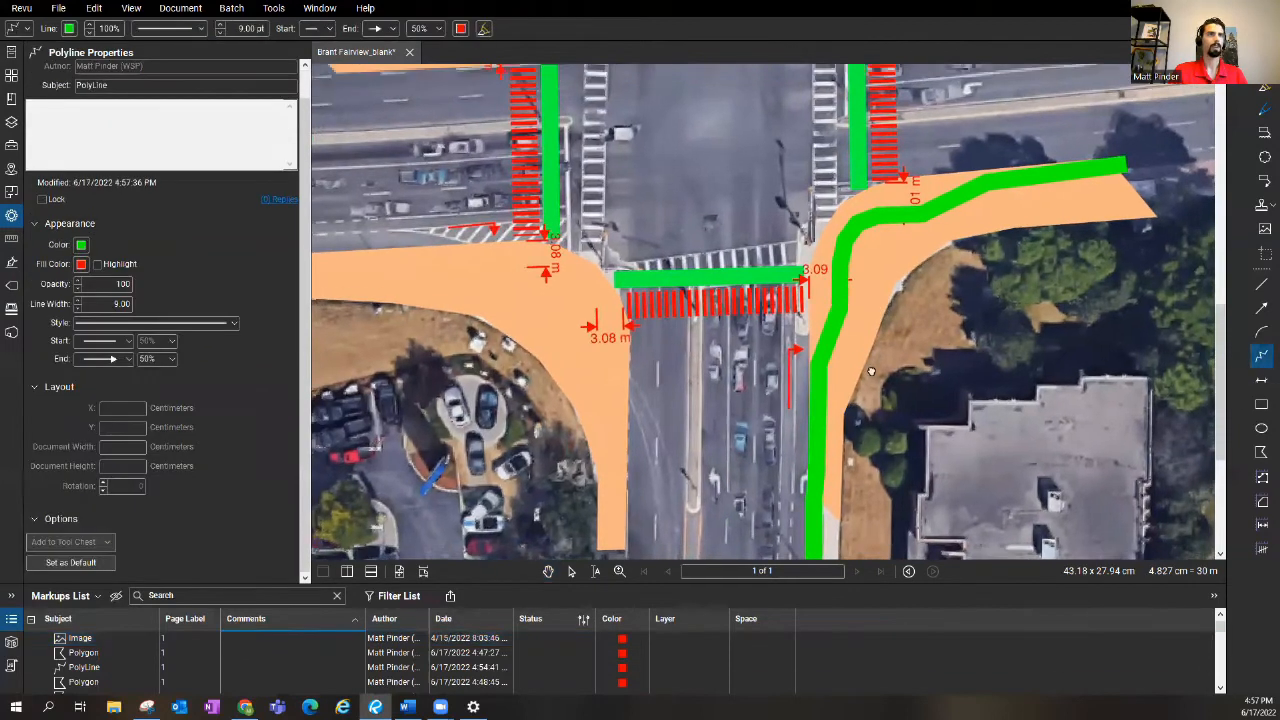
{"action": "scroll", "coordinate": [790, 340], "scroll_direction": "down", "scroll_amount": 1}
{"action": "scroll", "coordinate": [790, 340], "scroll_direction": "up", "scroll_amount": 3}
{"action": "scroll", "coordinate": [842, 330], "scroll_direction": "up", "scroll_amount": 2}
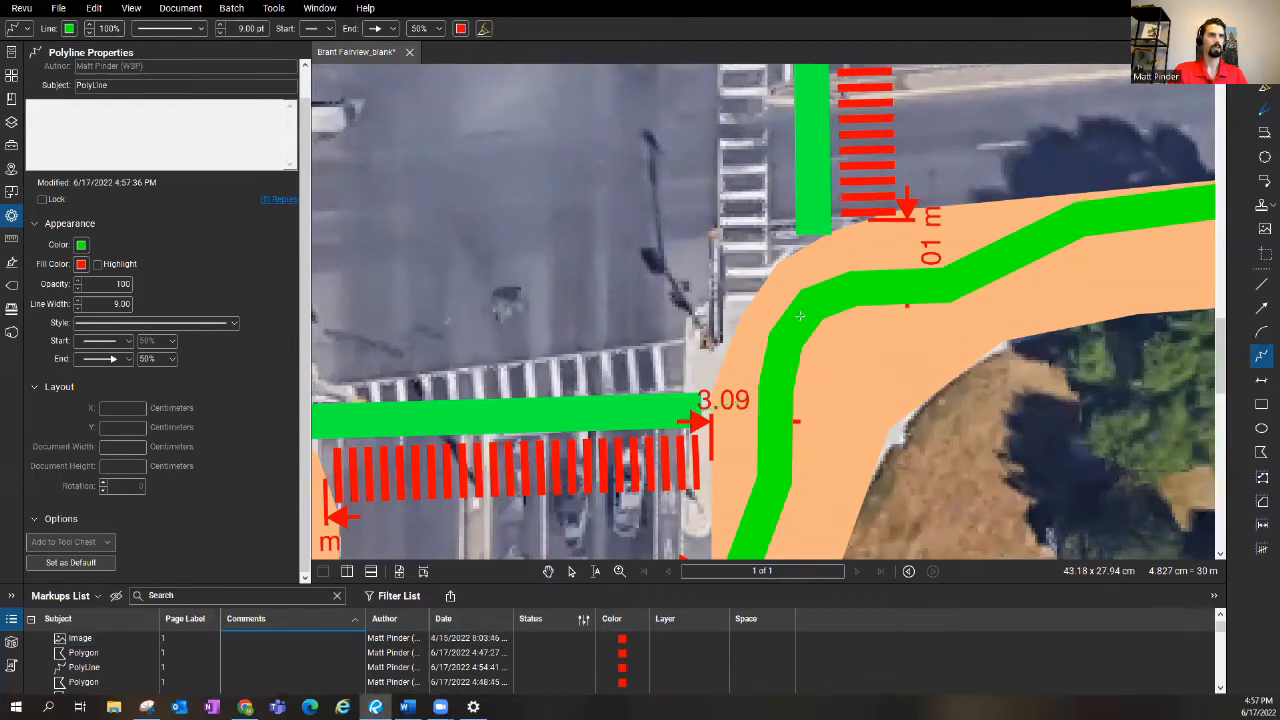
- Finish the connecting green line, remove its arrowhead and set this style as default
{"action": "double_click", "coordinate": [817, 236]}
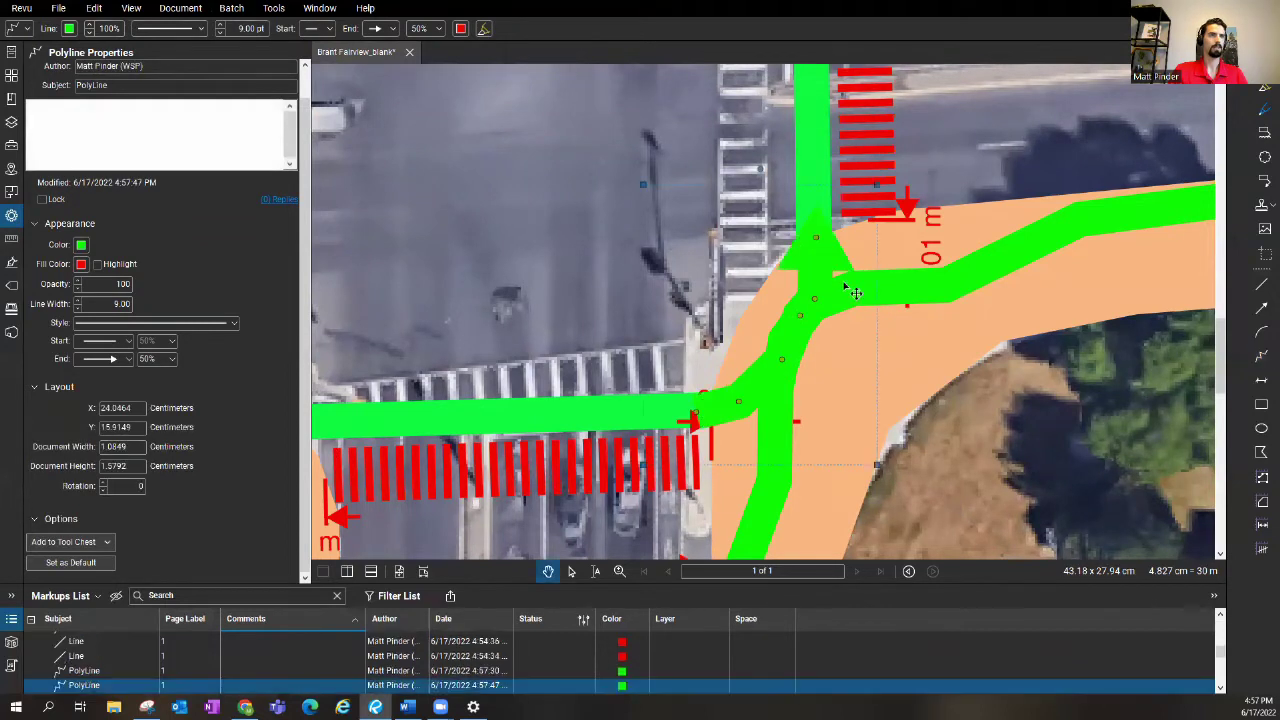
{"action": "left_click", "coordinate": [100, 360]}
{"action": "left_click", "coordinate": [110, 392]}
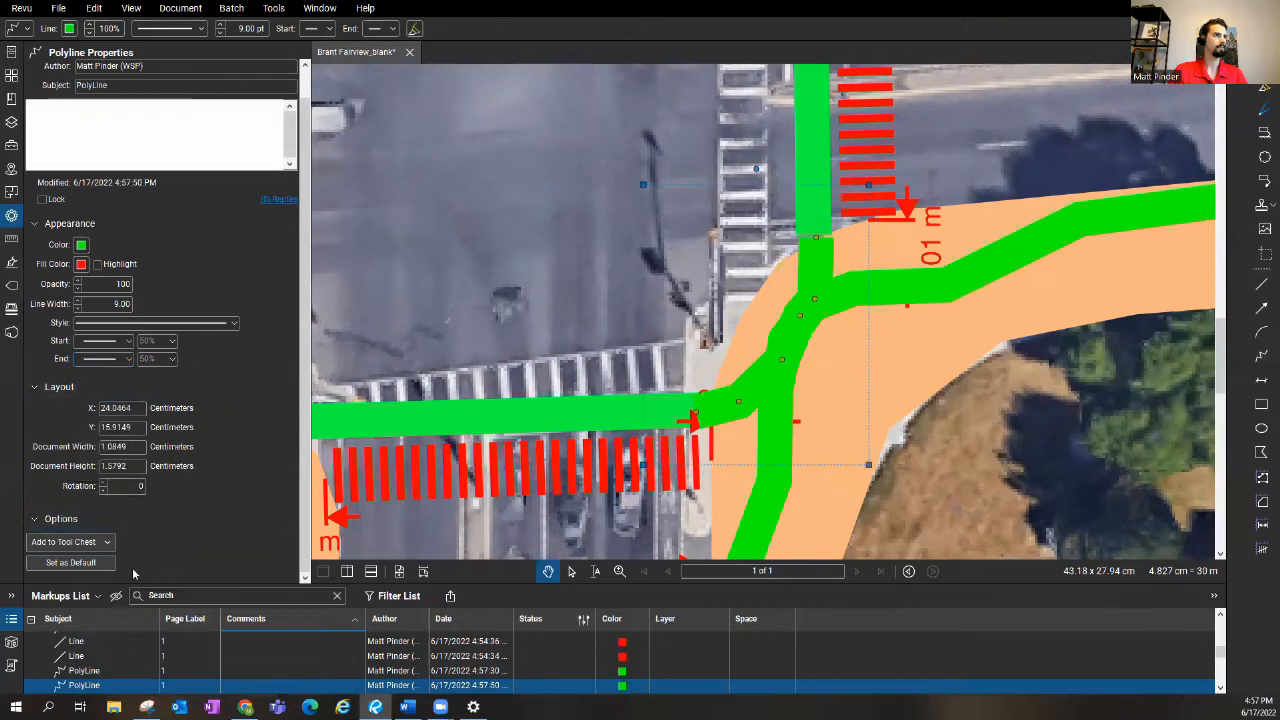
{"action": "left_click", "coordinate": [70, 562]}
- Extend the new line's top endpoint up to meet the east green bar
{"action": "left_click", "coordinate": [593, 270]}
{"action": "left_click", "coordinate": [815, 240]}
{"action": "left_click_drag", "start_coordinate": [815, 240], "coordinate": [814, 233]}
{"action": "left_click", "coordinate": [850, 240]}
{"action": "scroll", "coordinate": [850, 240], "scroll_direction": "down", "scroll_amount": 1}
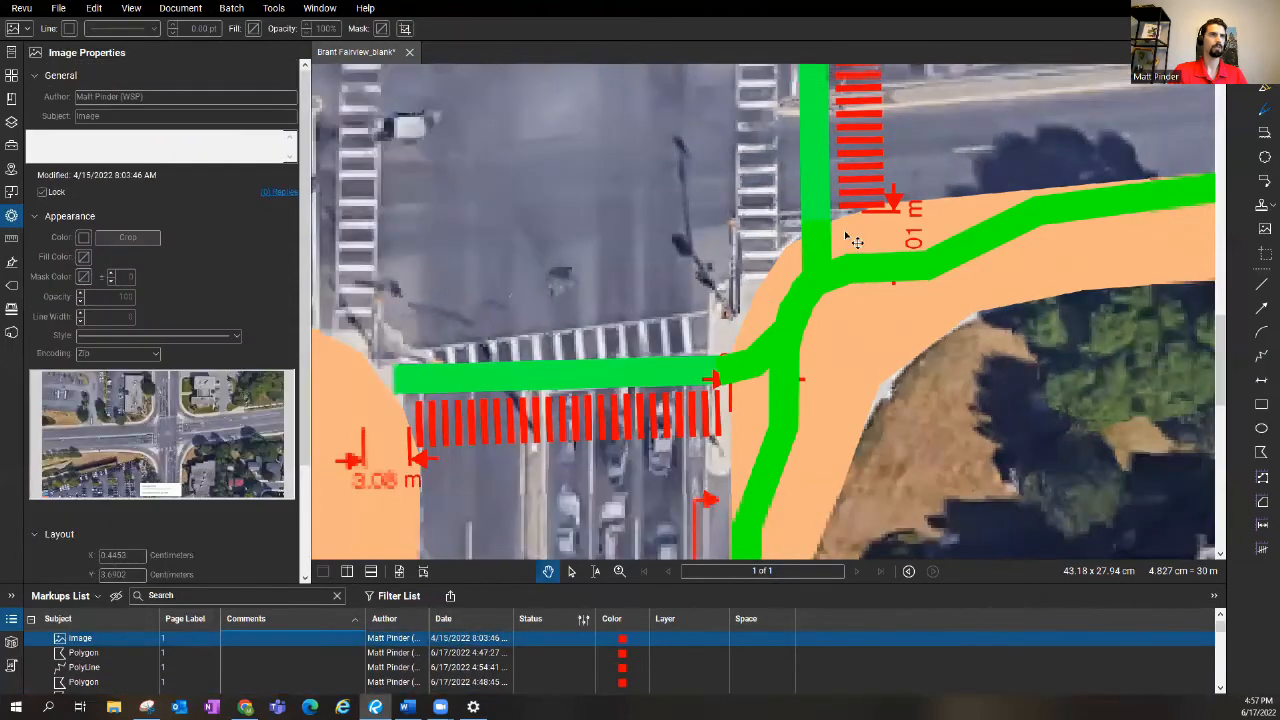
{"action": "scroll", "coordinate": [858, 311], "scroll_direction": "down", "scroll_amount": 2}
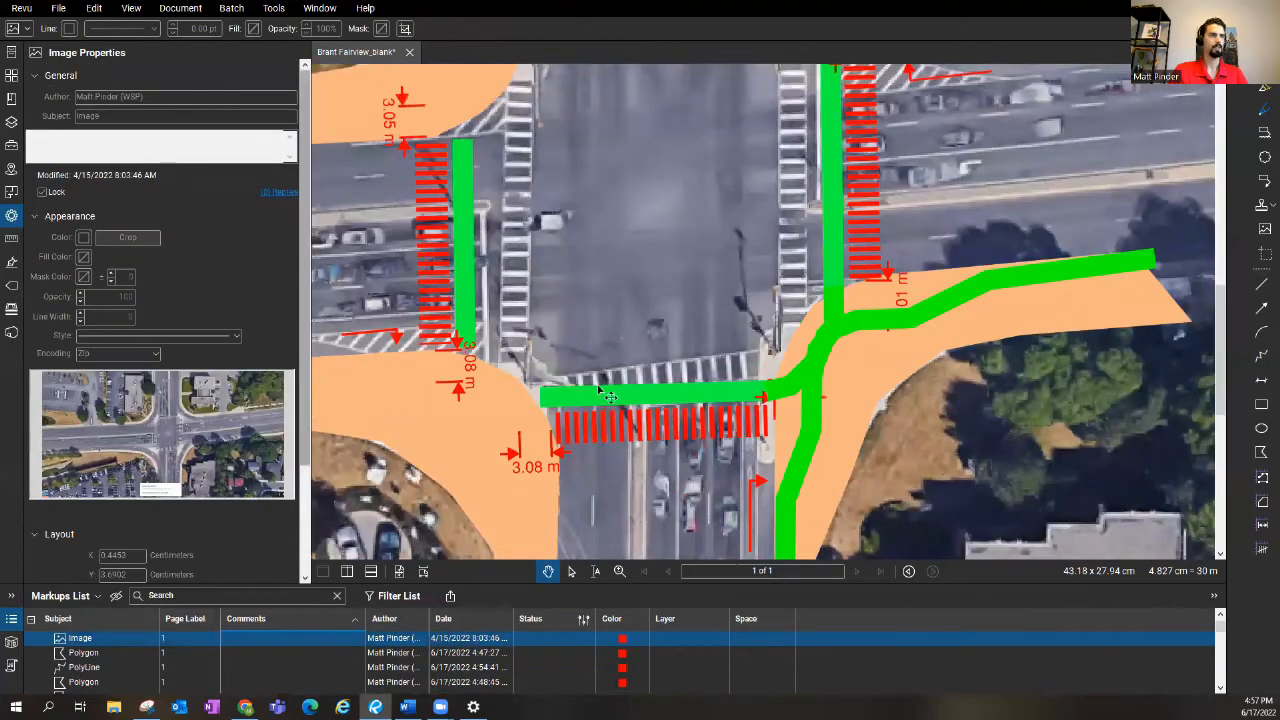
{"action": "scroll", "coordinate": [700, 412], "scroll_direction": "down", "scroll_amount": 1}
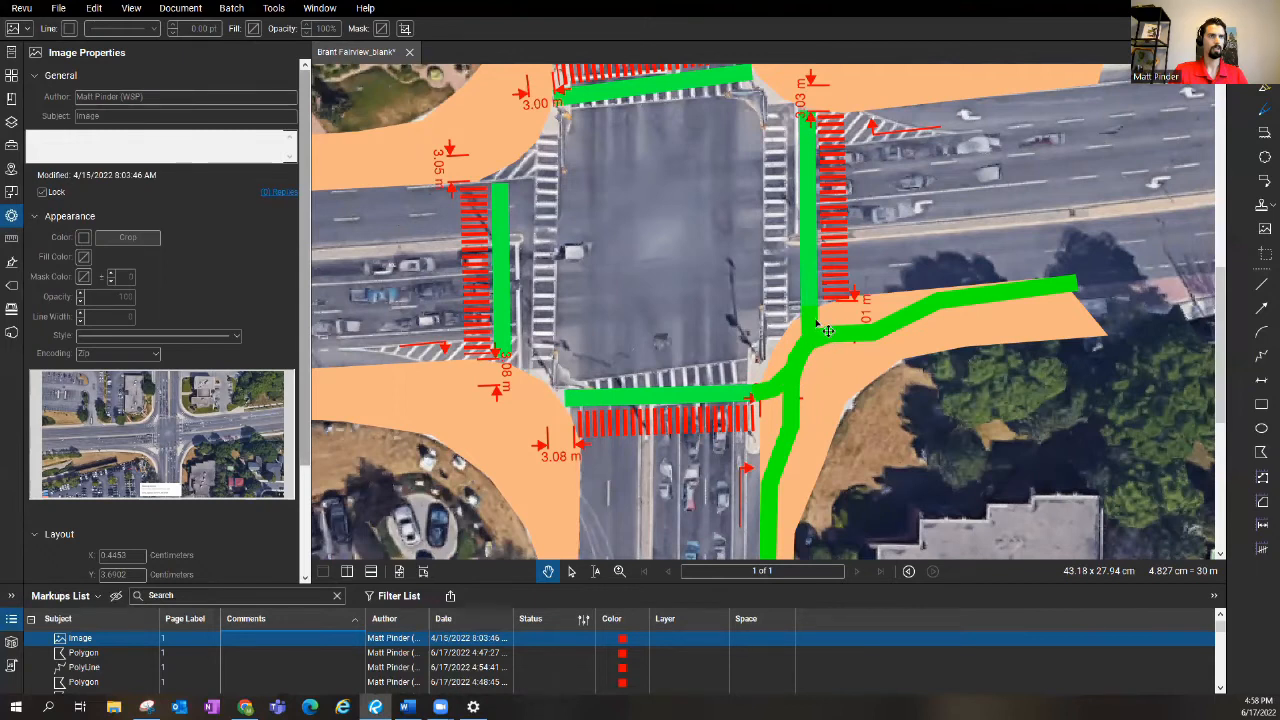
{"action": "scroll", "coordinate": [820, 110], "scroll_direction": "down", "scroll_amount": 3}
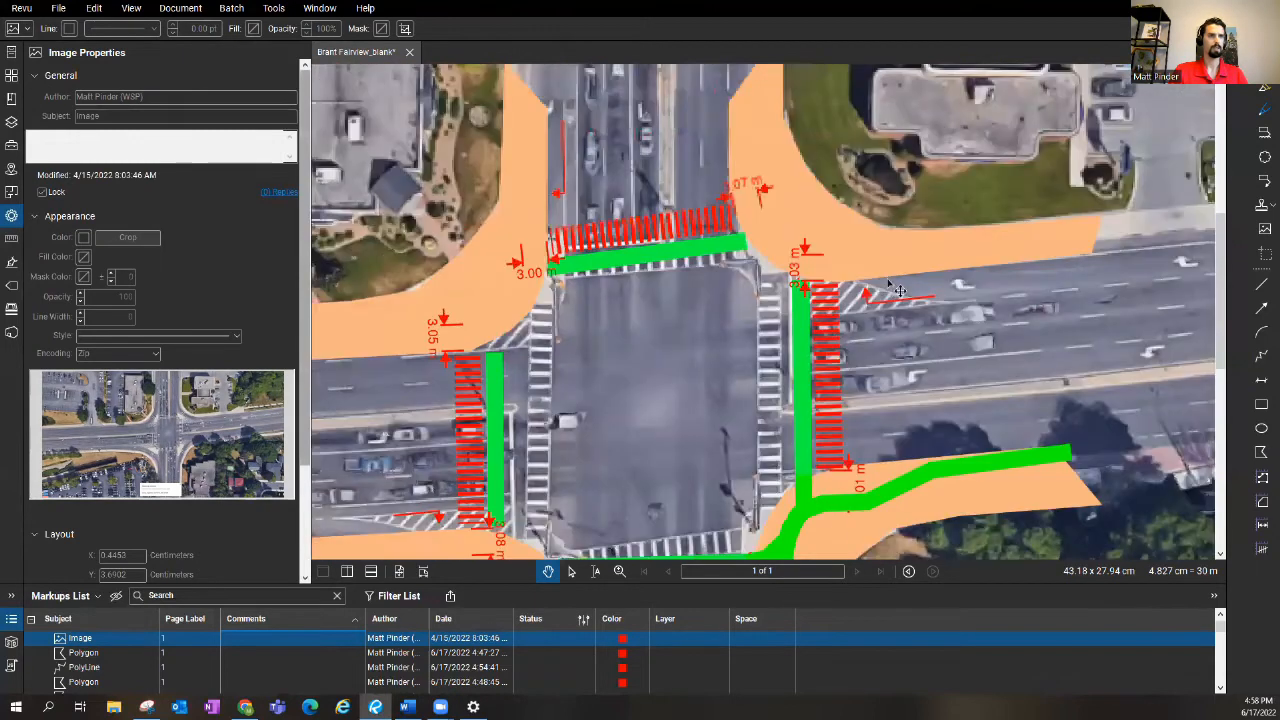
{"action": "scroll", "coordinate": [820, 300], "scroll_direction": "up", "scroll_amount": 2}
- Trace a green cycle track around the north-east corner, then select a red hatched crosswalk line
{"action": "key", "text": "shift+p"}
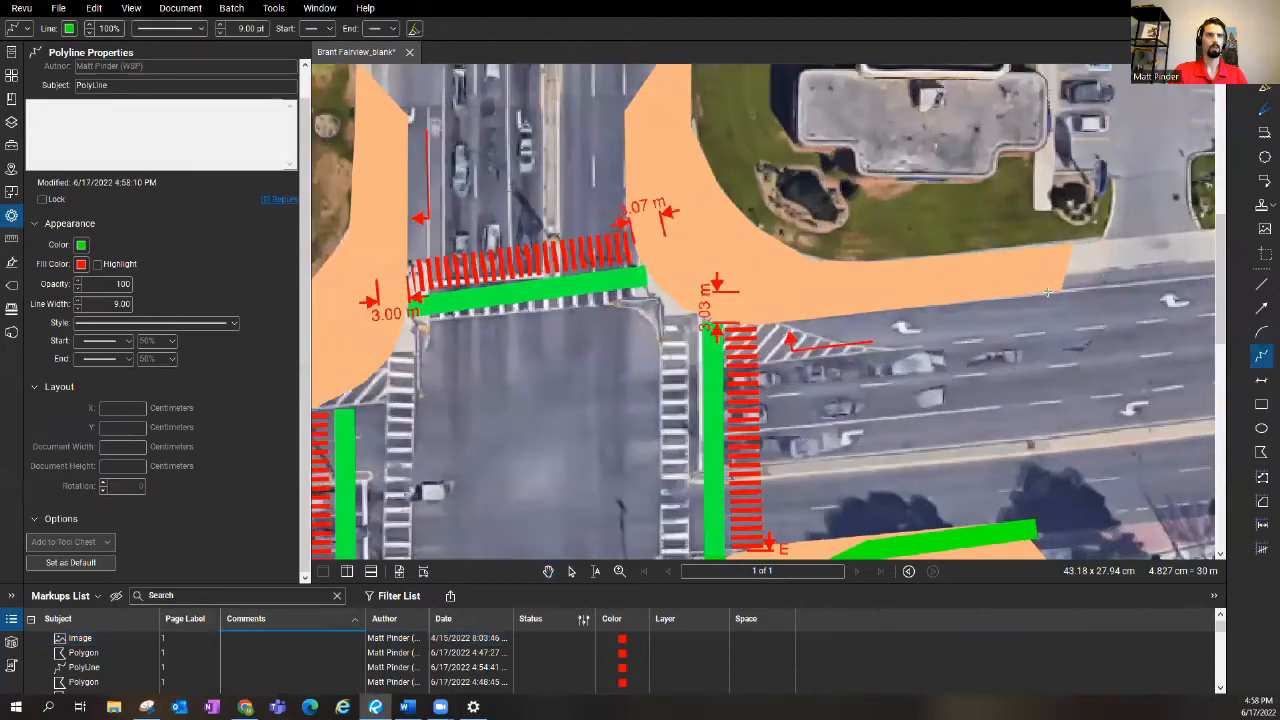
{"action": "left_click", "coordinate": [1108, 280]}
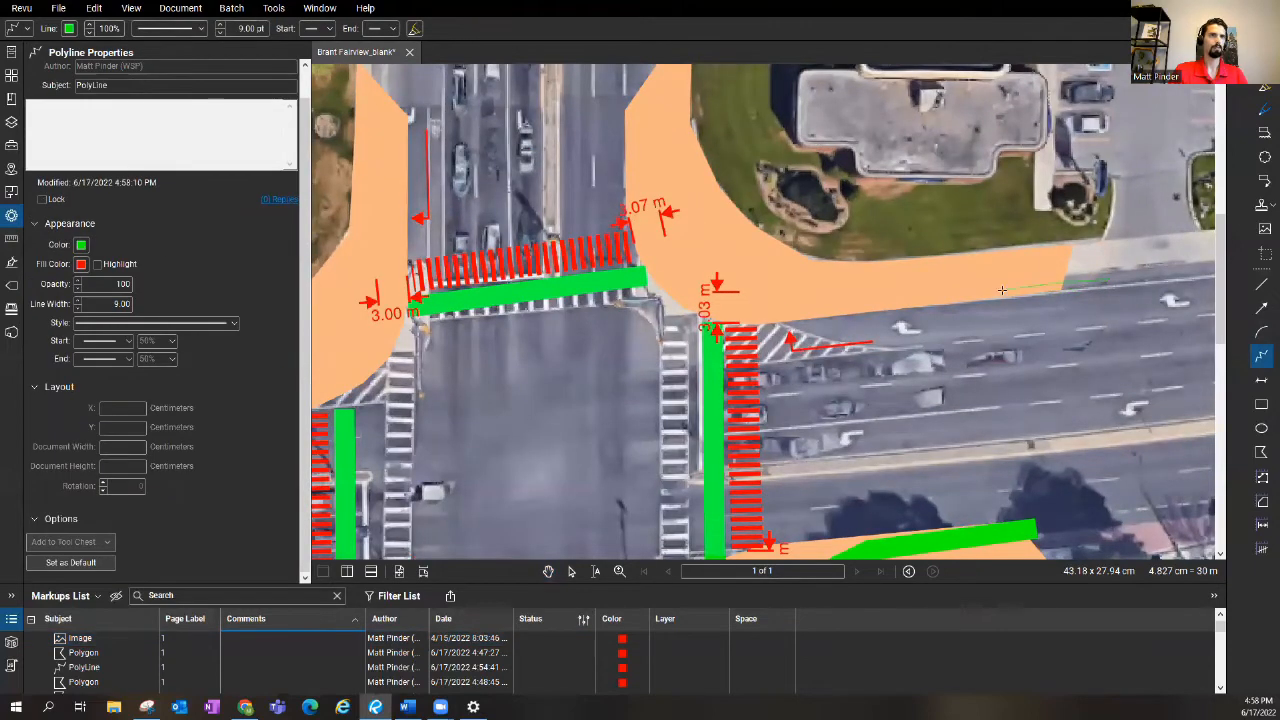
{"action": "scroll", "coordinate": [680, 265], "scroll_direction": "down", "scroll_amount": 3}
{"action": "left_click", "coordinate": [680, 265]}
{"action": "scroll", "coordinate": [900, 300], "scroll_direction": "up", "scroll_amount": 2}
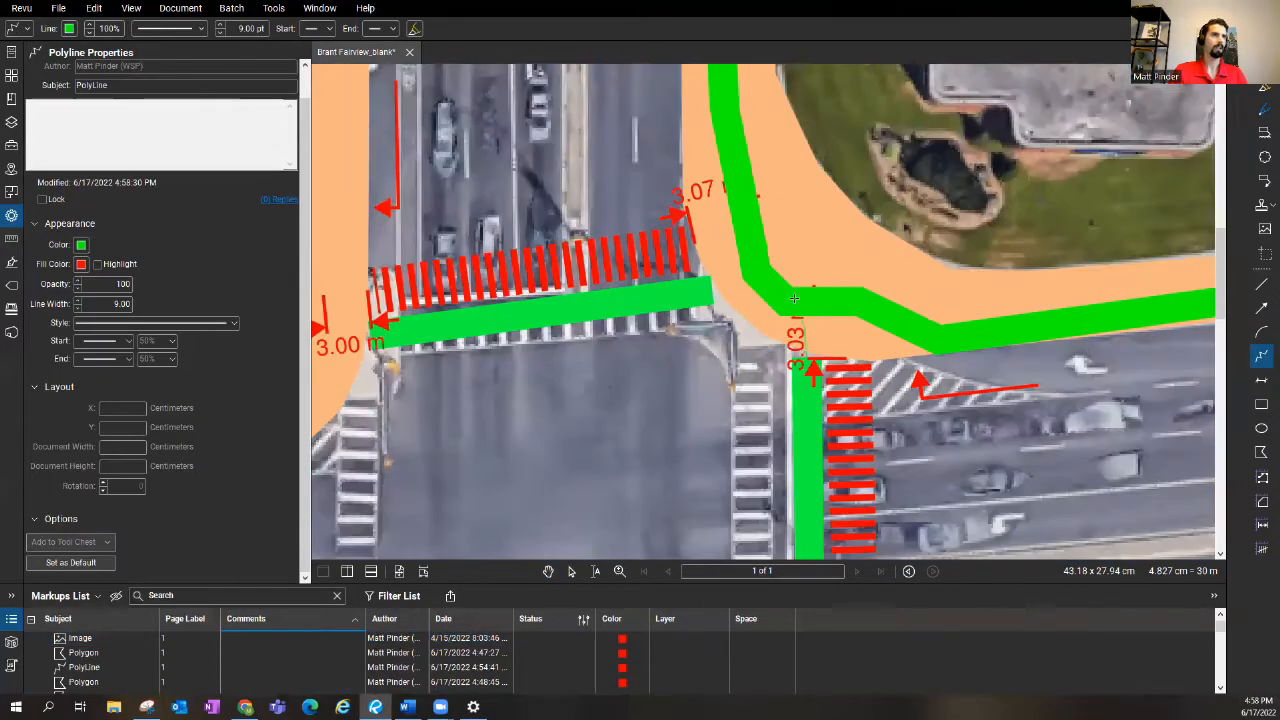
{"action": "scroll", "coordinate": [1140, 330], "scroll_direction": "down", "scroll_amount": 2}
{"action": "scroll", "coordinate": [812, 108], "scroll_direction": "up", "scroll_amount": 1}
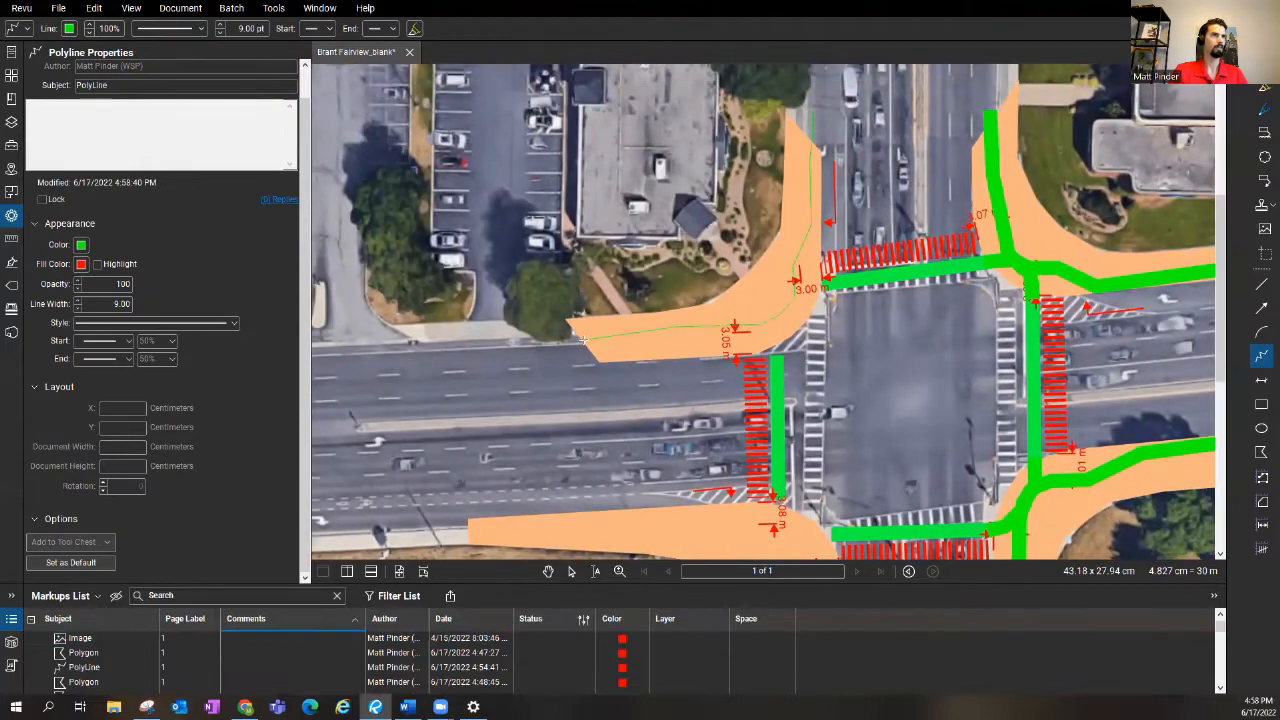
{"action": "scroll", "coordinate": [793, 268], "scroll_direction": "down", "scroll_amount": 2}
{"action": "scroll", "coordinate": [730, 343], "scroll_direction": "up", "scroll_amount": 3}
{"action": "scroll", "coordinate": [738, 372], "scroll_direction": "up", "scroll_amount": 3}
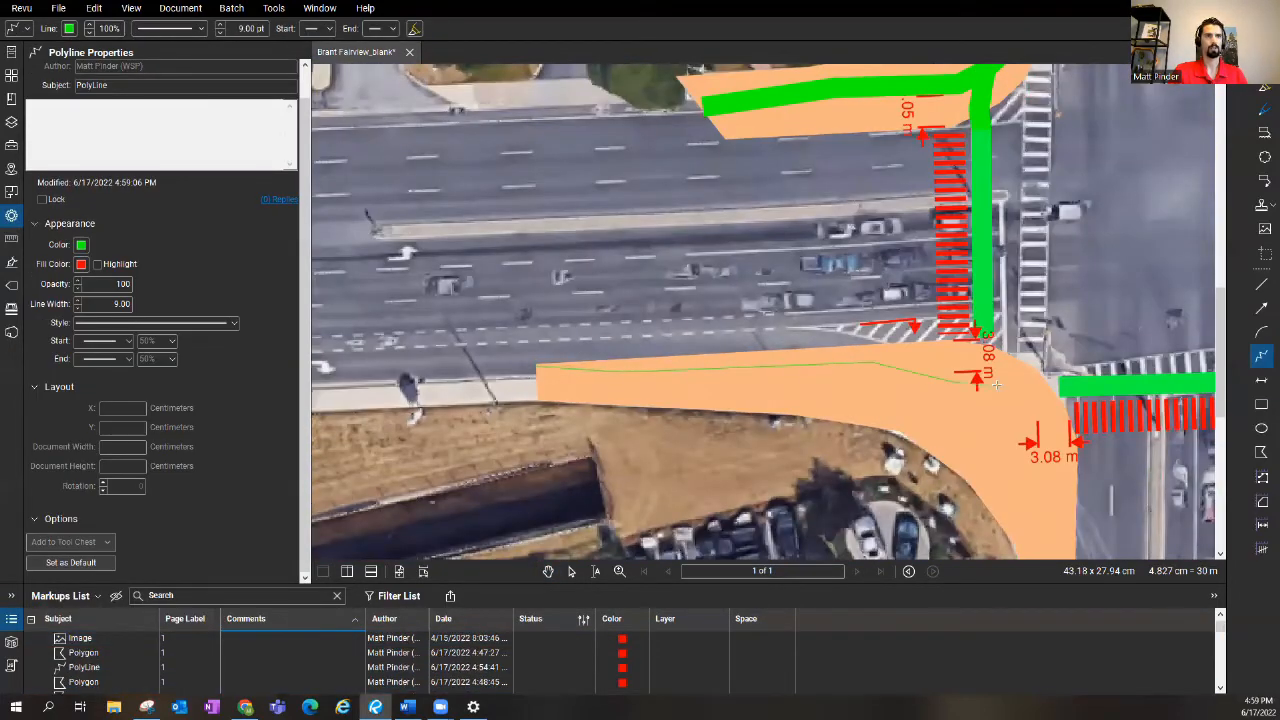
{"action": "scroll", "coordinate": [738, 372], "scroll_direction": "down", "scroll_amount": 2}
{"action": "scroll", "coordinate": [800, 350], "scroll_direction": "down", "scroll_amount": 2}
{"action": "scroll", "coordinate": [888, 368], "scroll_direction": "up", "scroll_amount": 3}
{"action": "scroll", "coordinate": [888, 368], "scroll_direction": "down", "scroll_amount": 3}
{"action": "left_click", "coordinate": [880, 270]}
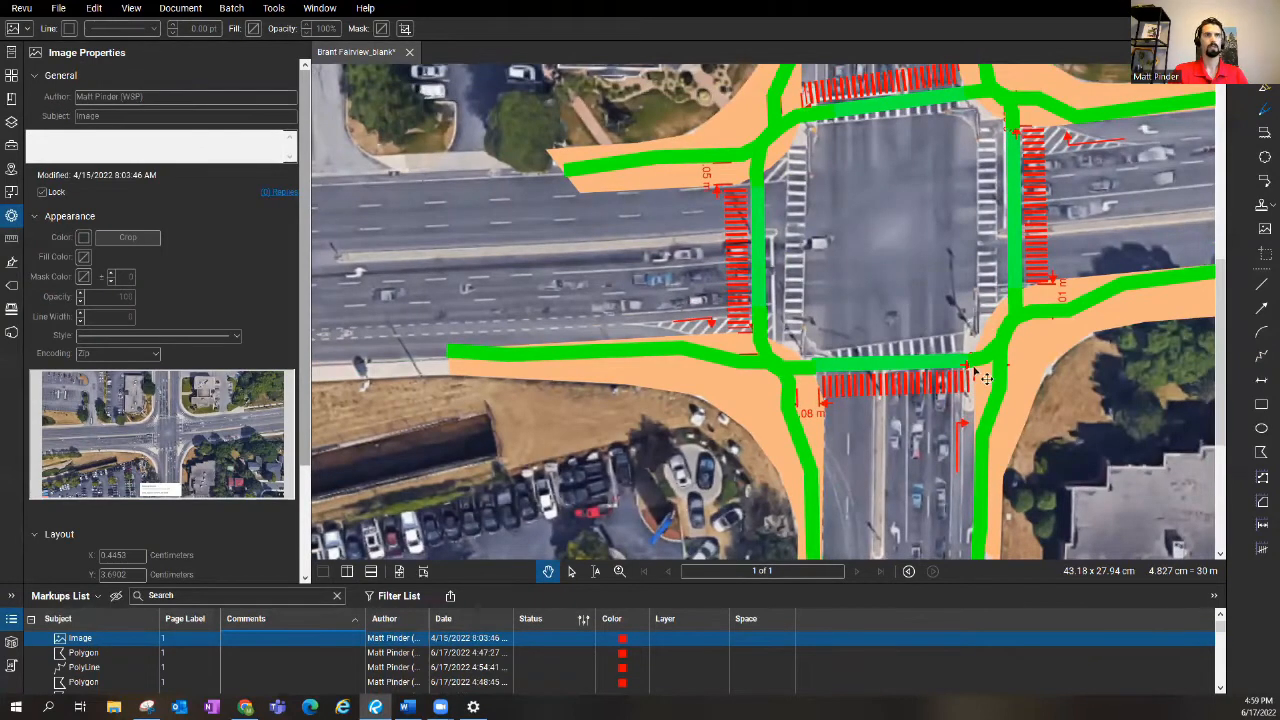
{"action": "scroll", "coordinate": [910, 258], "scroll_direction": "down", "scroll_amount": 2}
{"action": "scroll", "coordinate": [820, 340], "scroll_direction": "up", "scroll_amount": 2}
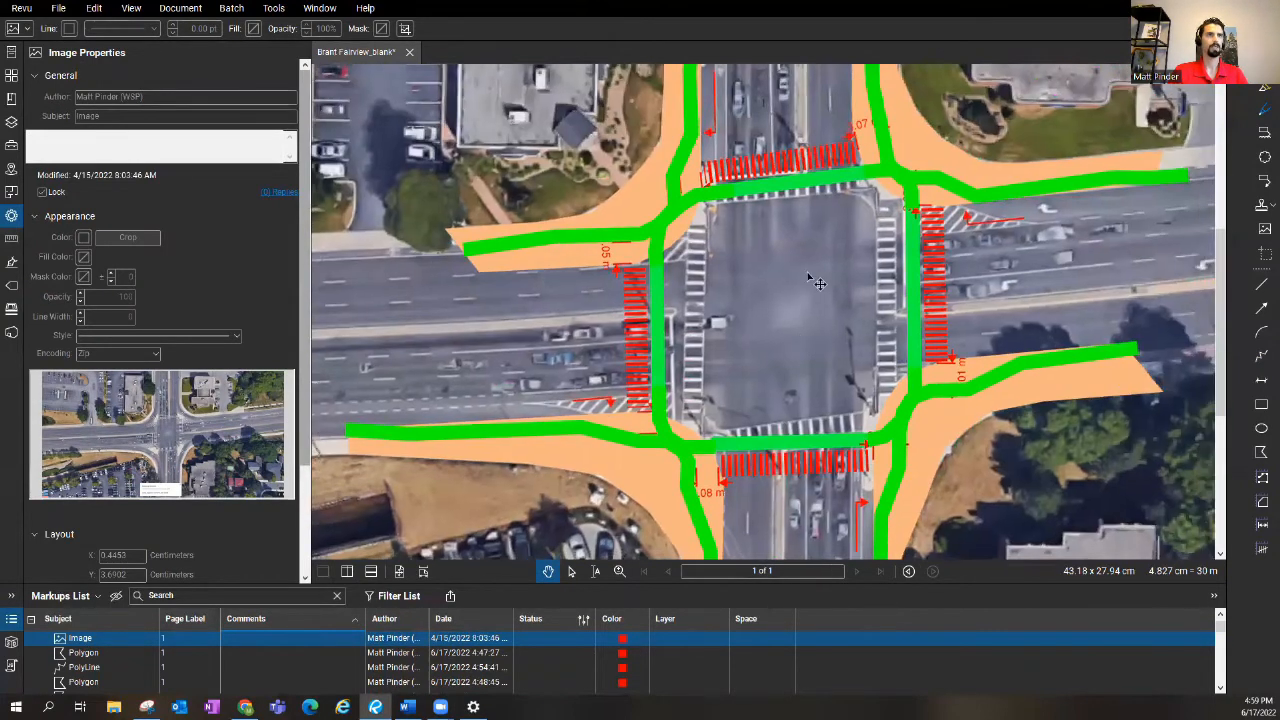
{"action": "left_click", "coordinate": [840, 152]}
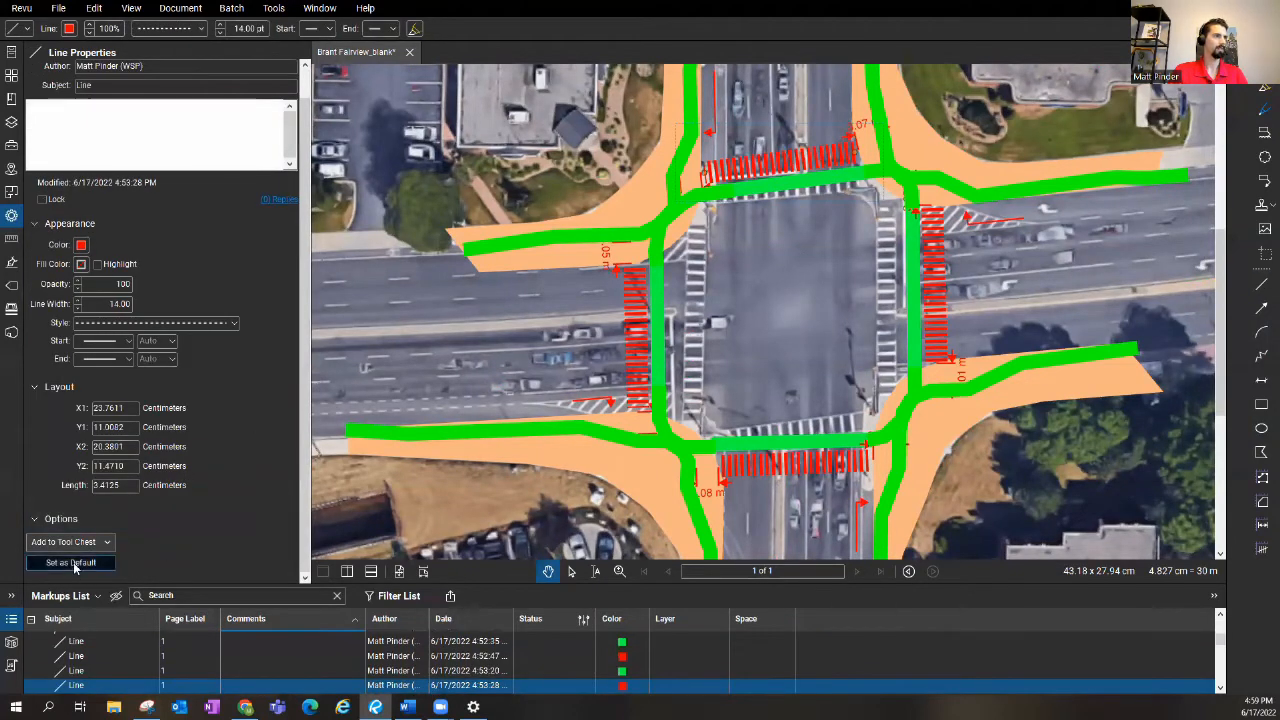
- Draw short red hatched crossings across the north-east, east and north-west cycle tracks
{"action": "left_click", "coordinate": [824, 372]}
{"action": "left_click", "coordinate": [1262, 283]}
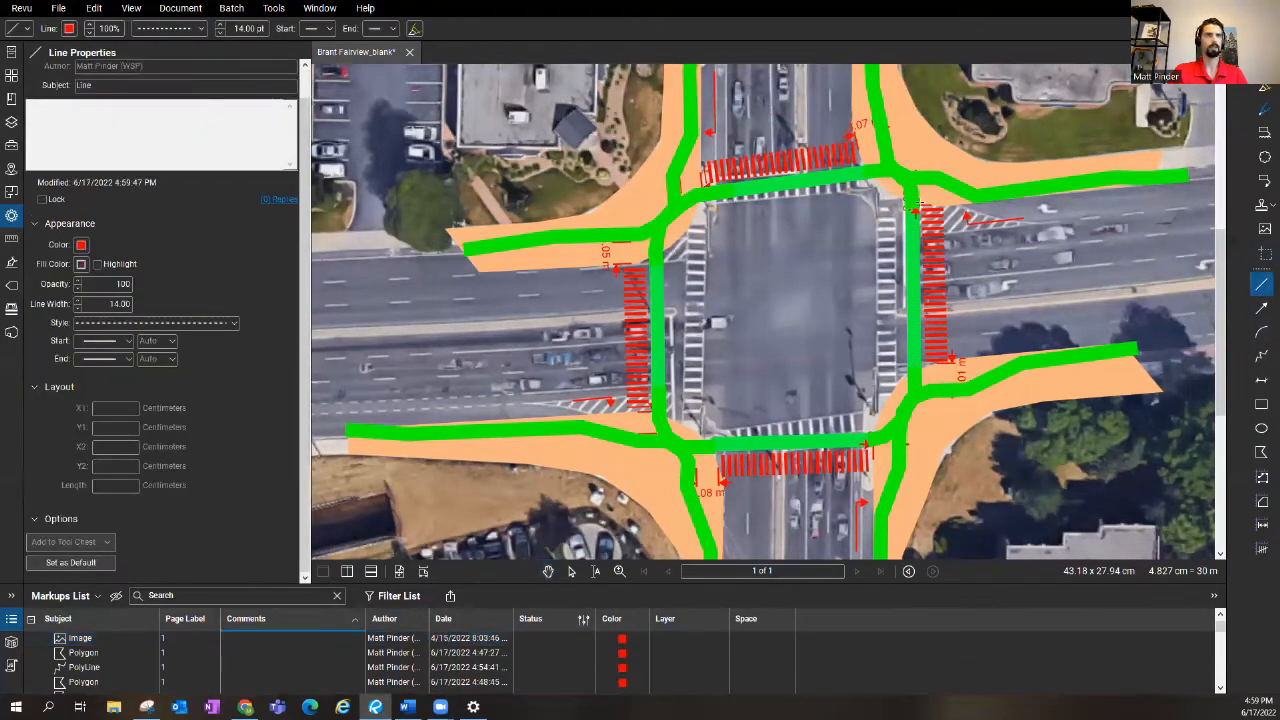
{"action": "scroll", "coordinate": [901, 214], "scroll_direction": "up", "scroll_amount": 1}
{"action": "scroll", "coordinate": [903, 204], "scroll_direction": "up", "scroll_amount": 1}
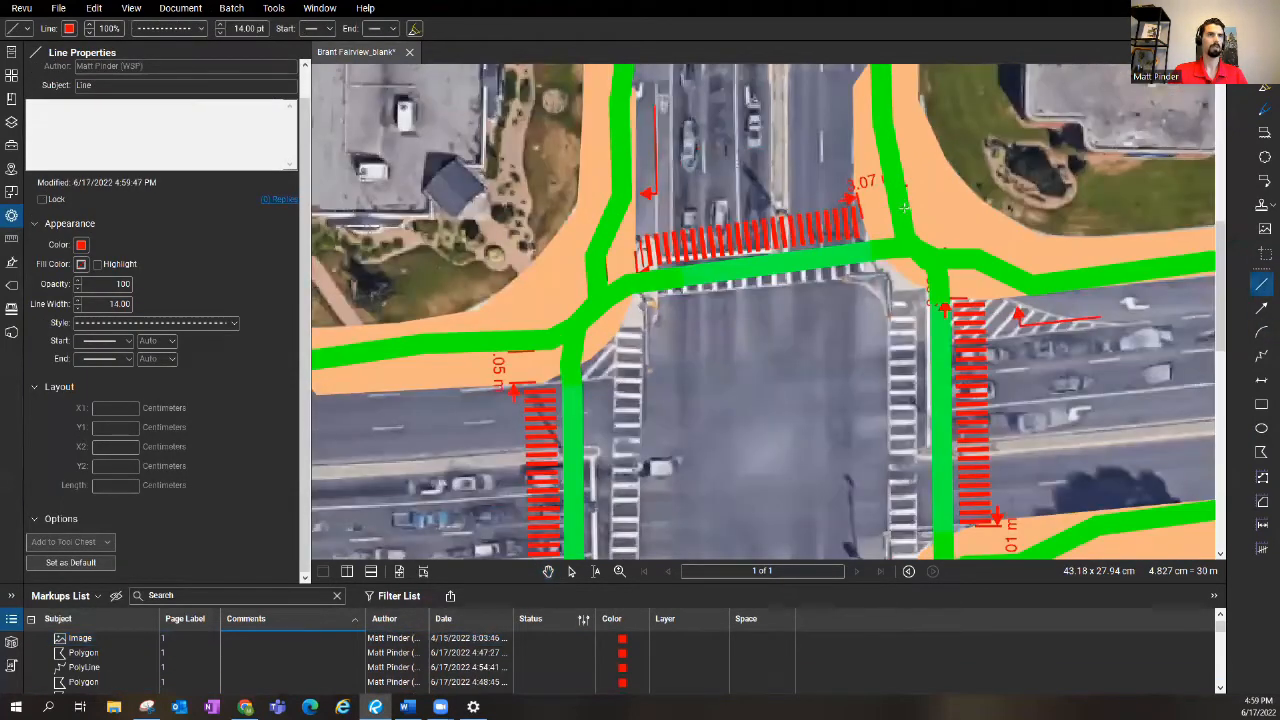
{"action": "scroll", "coordinate": [916, 219], "scroll_direction": "up", "scroll_amount": 1}
{"action": "left_click_drag", "start_coordinate": [882, 228], "coordinate": [915, 226]}
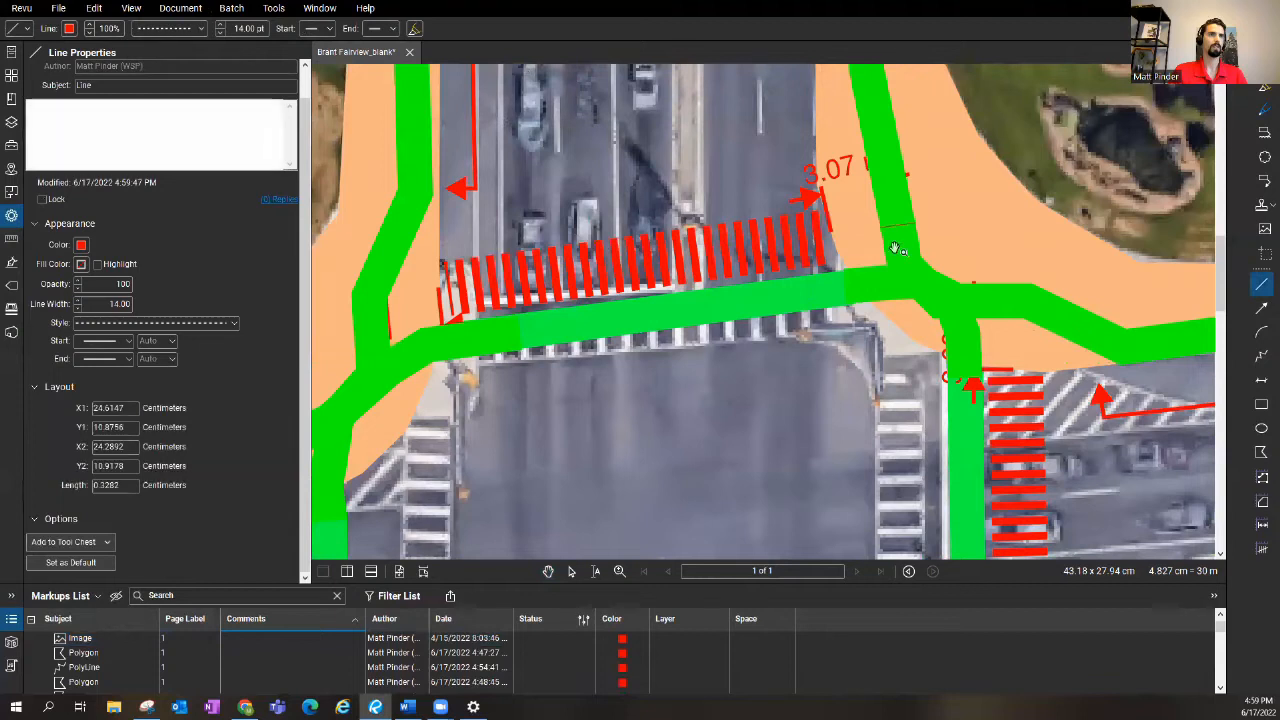
{"action": "left_click", "coordinate": [1261, 286]}
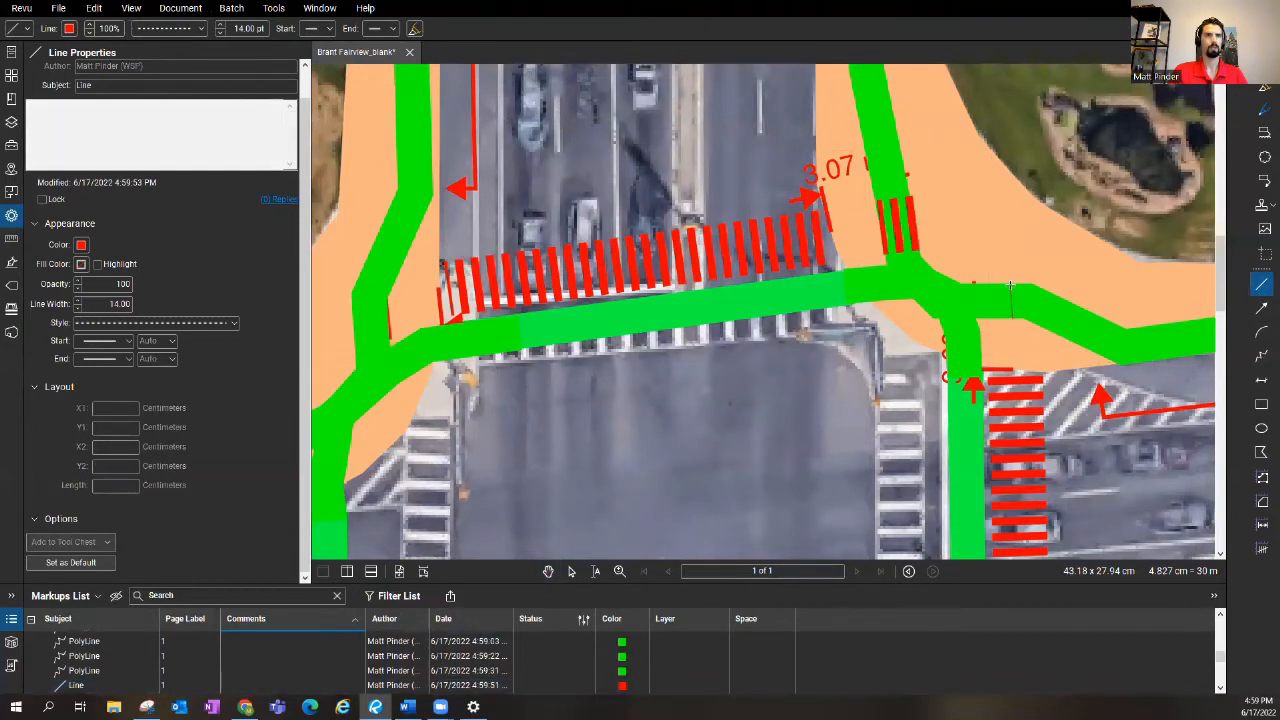
{"action": "left_click_drag", "start_coordinate": [1010, 283], "coordinate": [1012, 300]}
{"action": "scroll", "coordinate": [1040, 318], "scroll_direction": "down", "scroll_amount": 2}
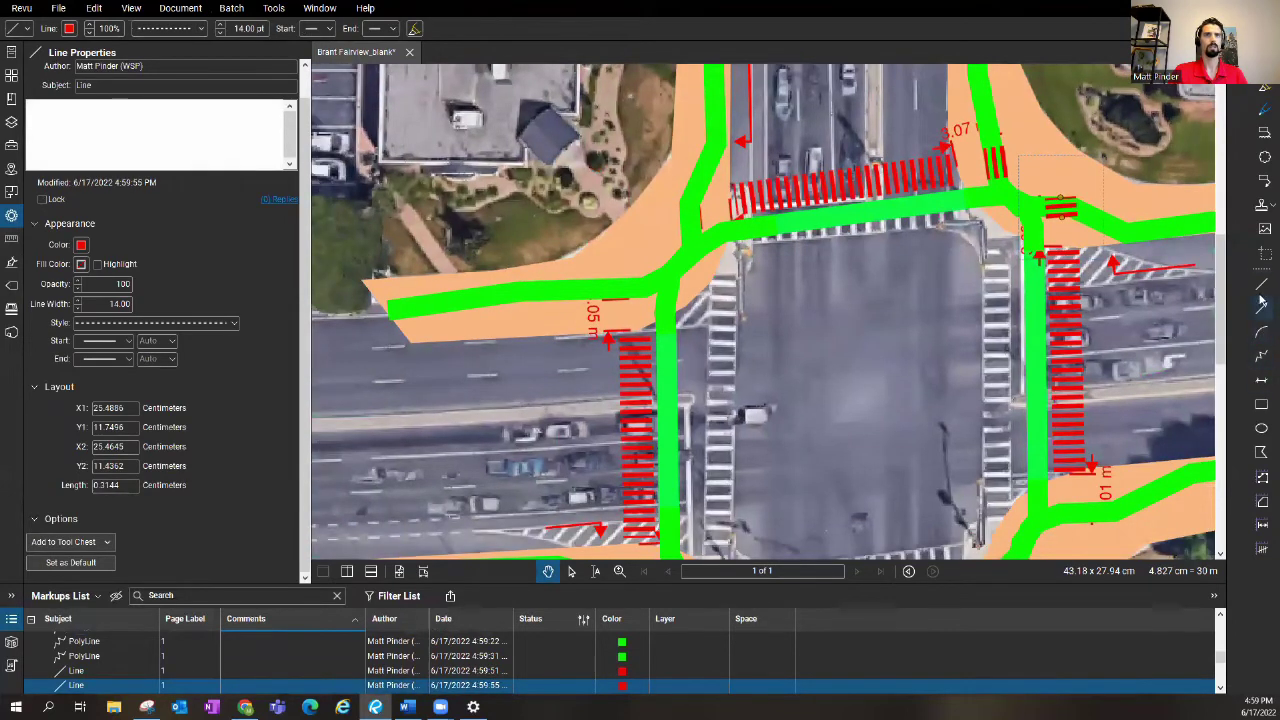
{"action": "left_click", "coordinate": [1261, 286]}
{"action": "scroll", "coordinate": [770, 210], "scroll_direction": "up", "scroll_amount": 2}
{"action": "scroll", "coordinate": [753, 242], "scroll_direction": "up", "scroll_amount": 1}
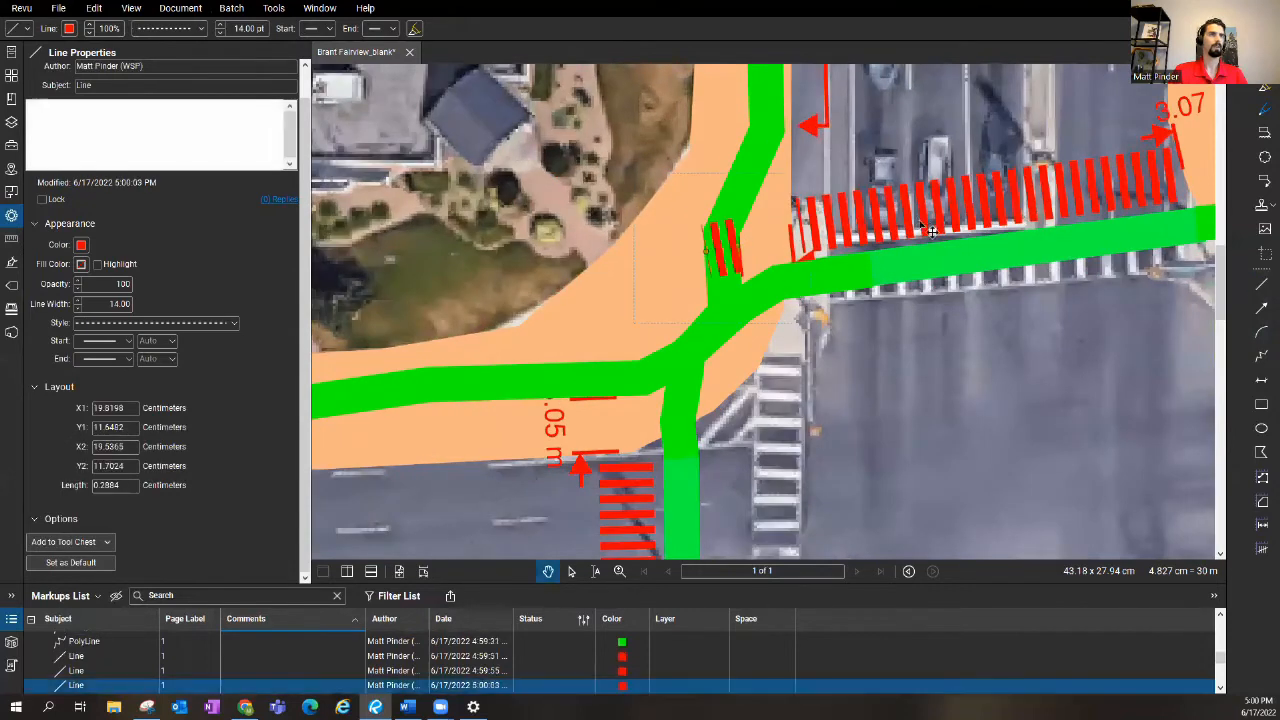
{"action": "left_click_drag", "start_coordinate": [707, 252], "coordinate": [707, 258]}
{"action": "scroll", "coordinate": [760, 300], "scroll_direction": "down", "scroll_amount": 1}
{"action": "scroll", "coordinate": [760, 300], "scroll_direction": "down", "scroll_amount": 1}
- Draw hatched crossings across the south-west and south-east cycle tracks
{"action": "left_click", "coordinate": [1261, 286]}
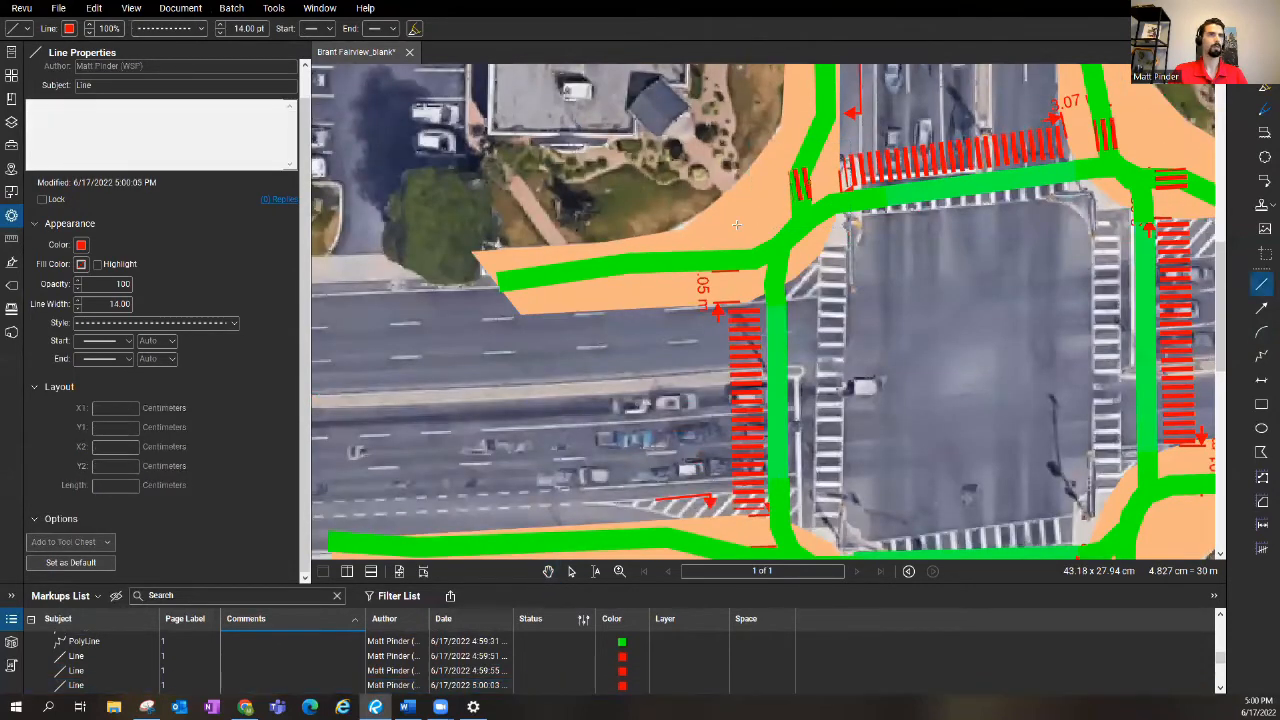
{"action": "scroll", "coordinate": [746, 270], "scroll_direction": "up", "scroll_amount": 1}
{"action": "scroll", "coordinate": [746, 270], "scroll_direction": "up", "scroll_amount": 1}
{"action": "scroll", "coordinate": [745, 290], "scroll_direction": "down", "scroll_amount": 1}
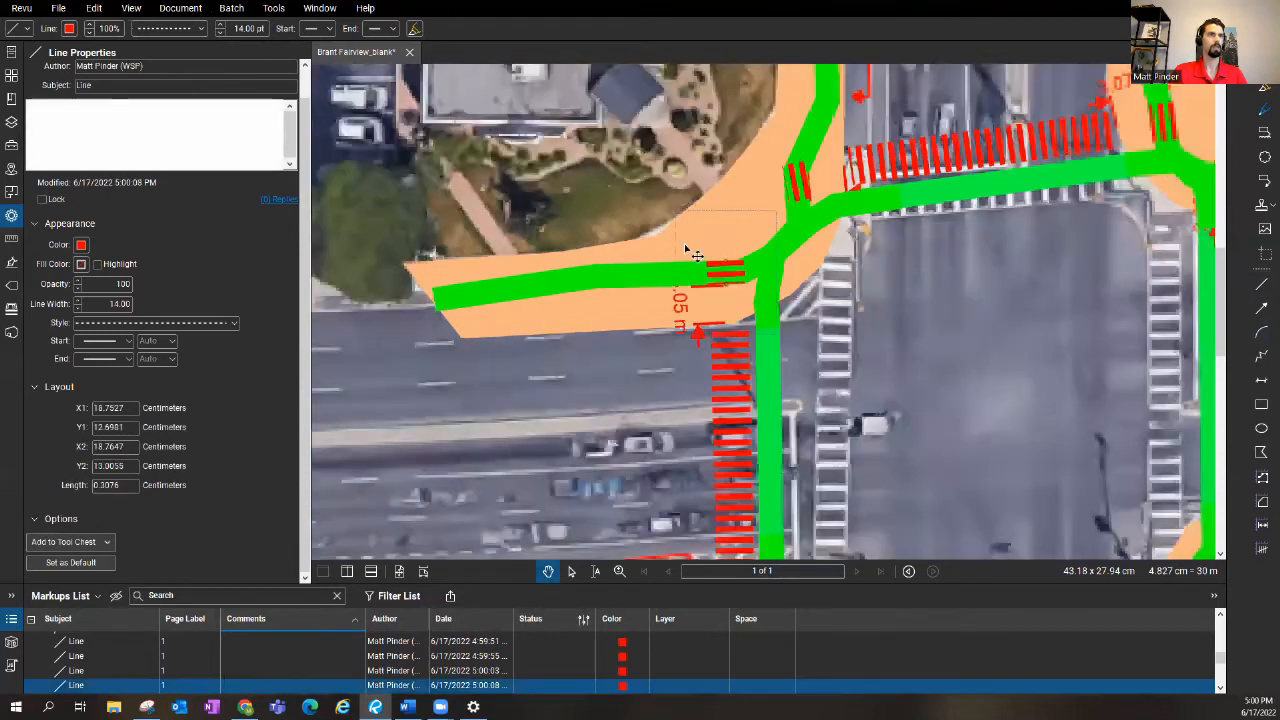
{"action": "scroll", "coordinate": [745, 290], "scroll_direction": "down", "scroll_amount": 1}
{"action": "scroll", "coordinate": [760, 388], "scroll_direction": "up", "scroll_amount": 1}
{"action": "scroll", "coordinate": [760, 388], "scroll_direction": "up", "scroll_amount": 1}
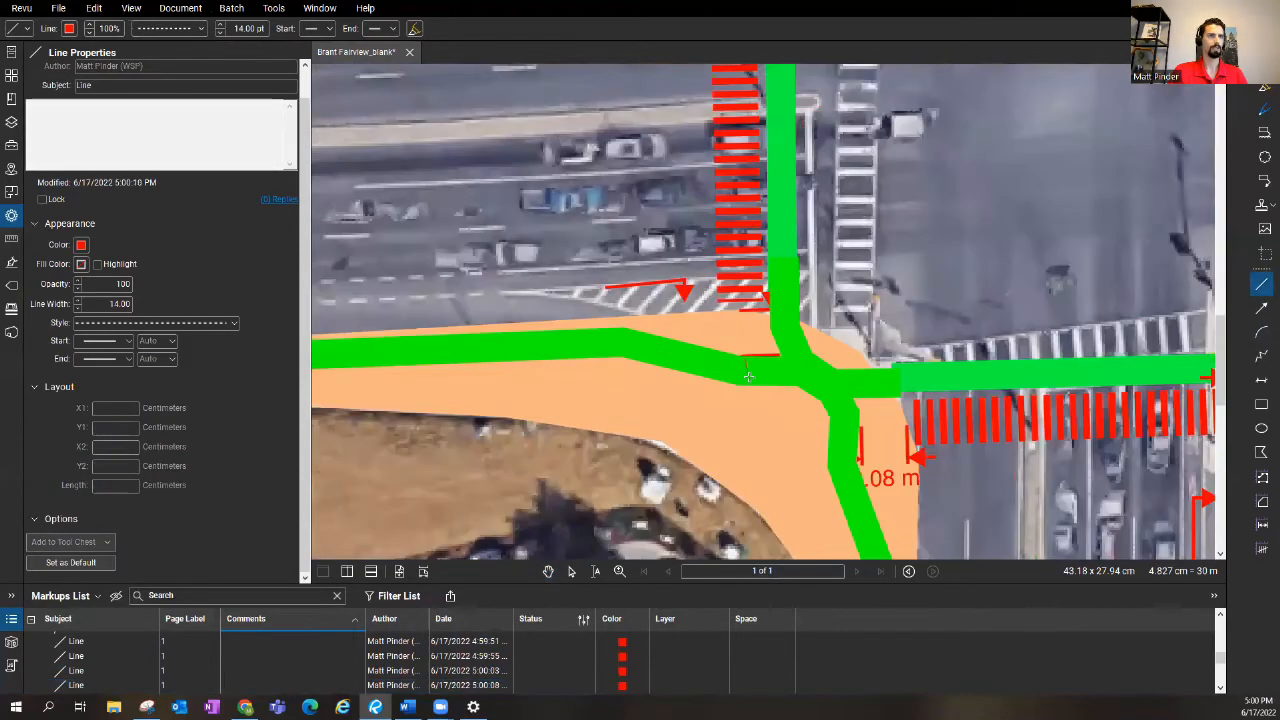
{"action": "left_click_drag", "start_coordinate": [745, 355], "coordinate": [746, 378]}
{"action": "left_click", "coordinate": [1261, 286]}
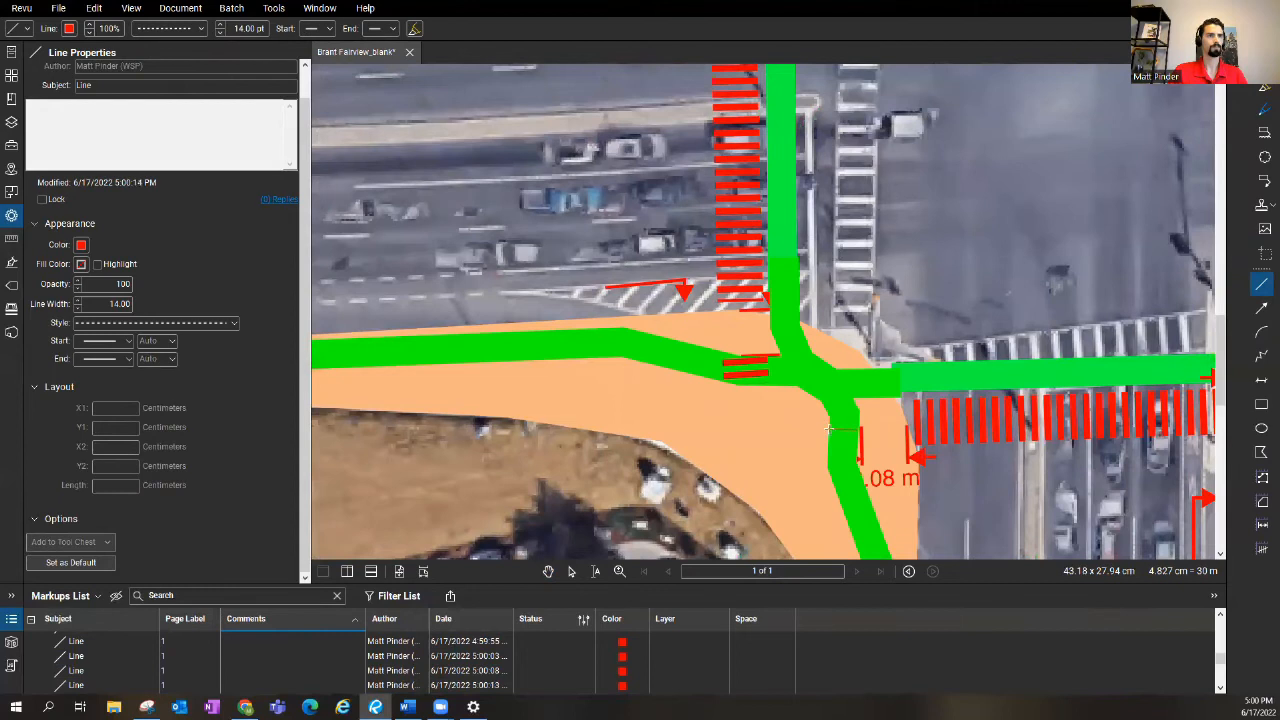
{"action": "scroll", "coordinate": [830, 428], "scroll_direction": "down", "scroll_amount": 1}
{"action": "scroll", "coordinate": [830, 428], "scroll_direction": "down", "scroll_amount": 1}
{"action": "scroll", "coordinate": [930, 322], "scroll_direction": "up", "scroll_amount": 1}
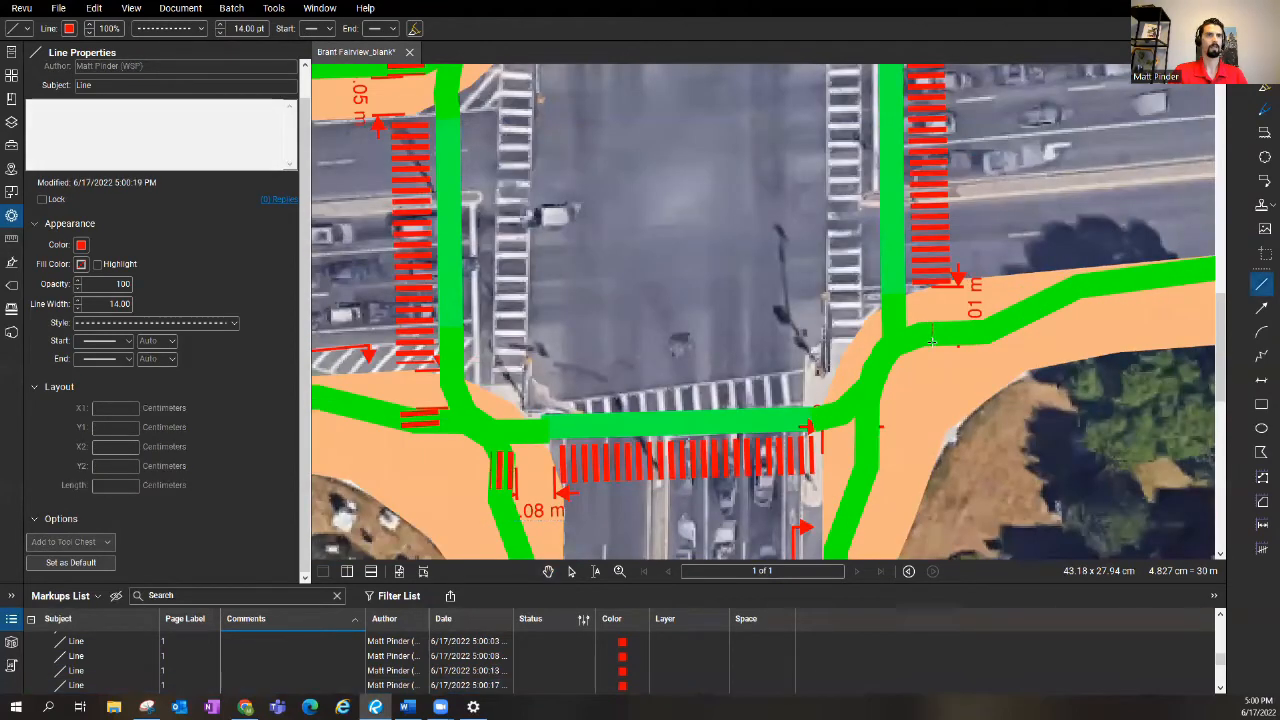
{"action": "left_click_drag", "start_coordinate": [918, 332], "coordinate": [950, 332]}
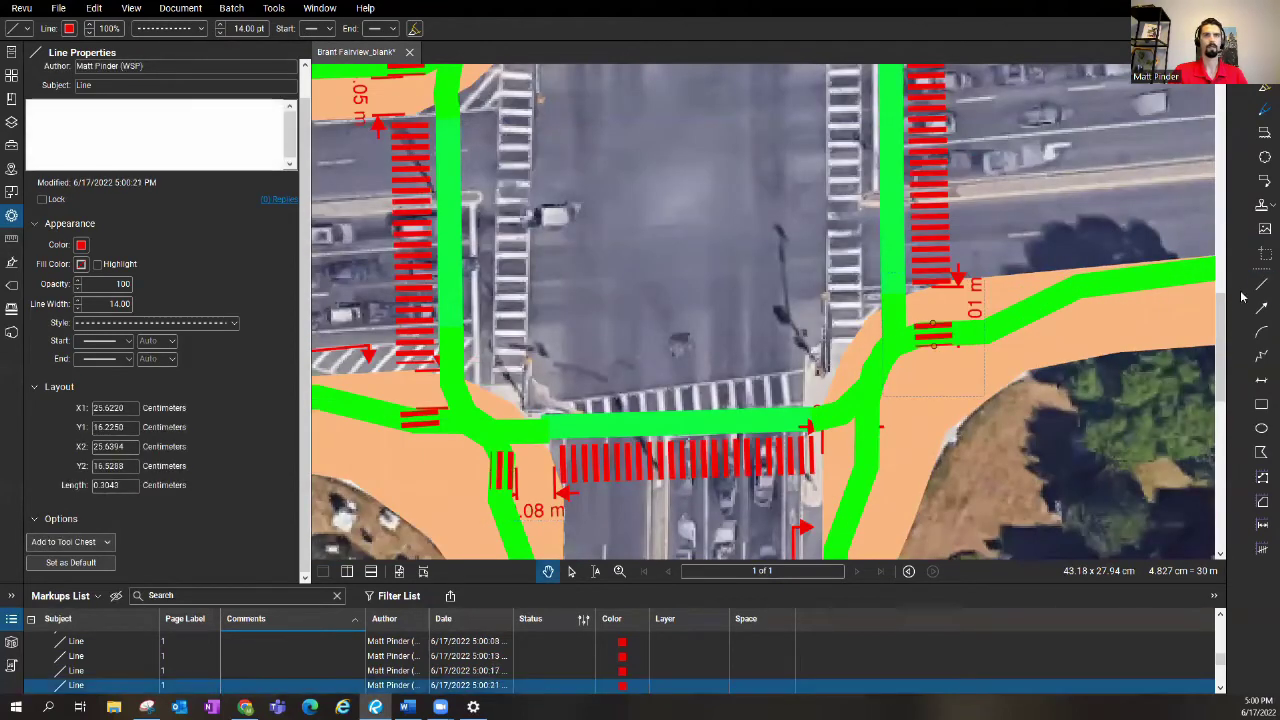
{"action": "left_click", "coordinate": [869, 443]}
{"action": "scroll", "coordinate": [757, 377], "scroll_direction": "down", "scroll_amount": 1}
{"action": "scroll", "coordinate": [757, 377], "scroll_direction": "down", "scroll_amount": 1}
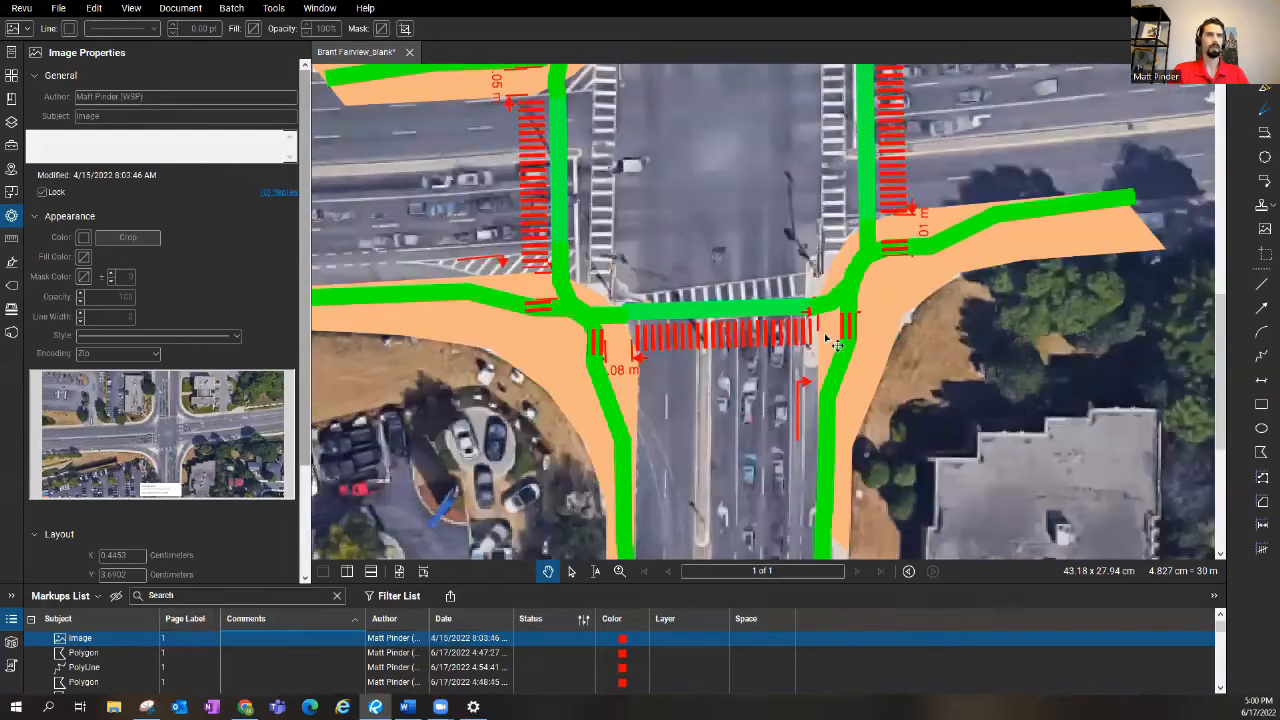
{"action": "left_click", "coordinate": [1261, 308]}
{"action": "scroll", "coordinate": [664, 373], "scroll_direction": "up", "scroll_amount": 1}
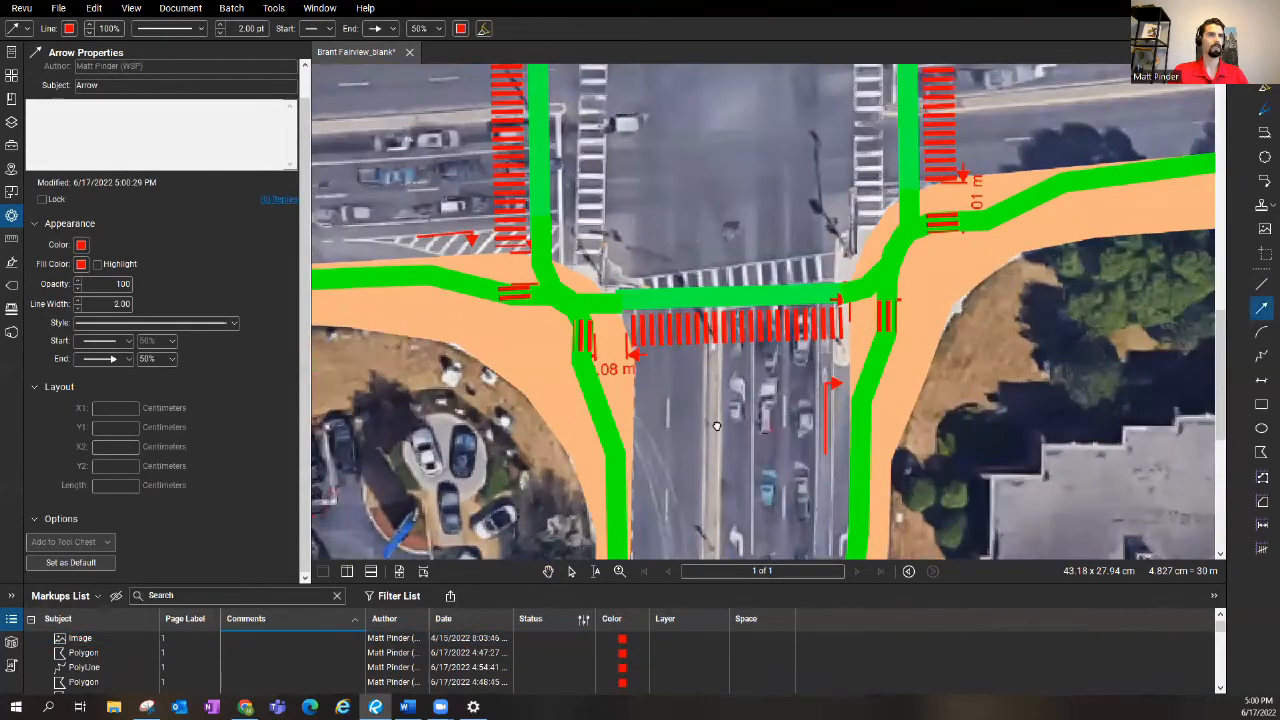
{"action": "scroll", "coordinate": [693, 362], "scroll_direction": "down", "scroll_amount": 1}
{"action": "scroll", "coordinate": [808, 402], "scroll_direction": "down", "scroll_amount": 1}
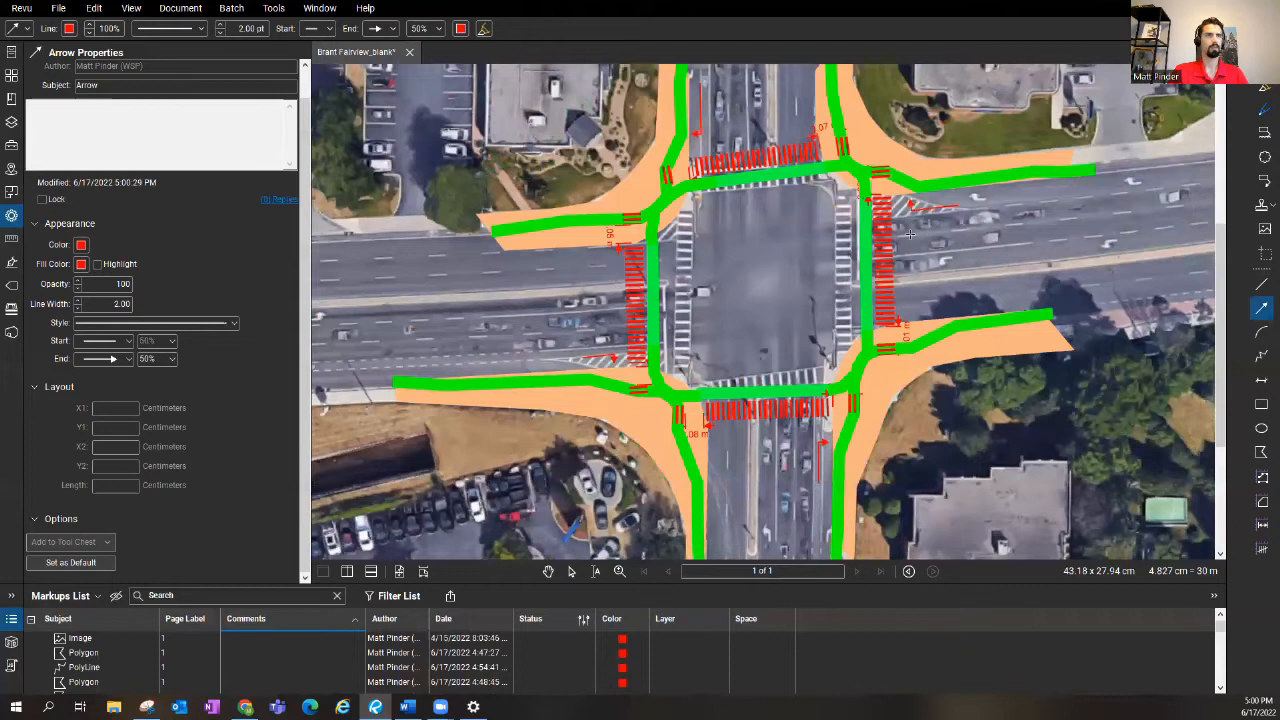
{"action": "scroll", "coordinate": [949, 284], "scroll_direction": "up", "scroll_amount": 1}
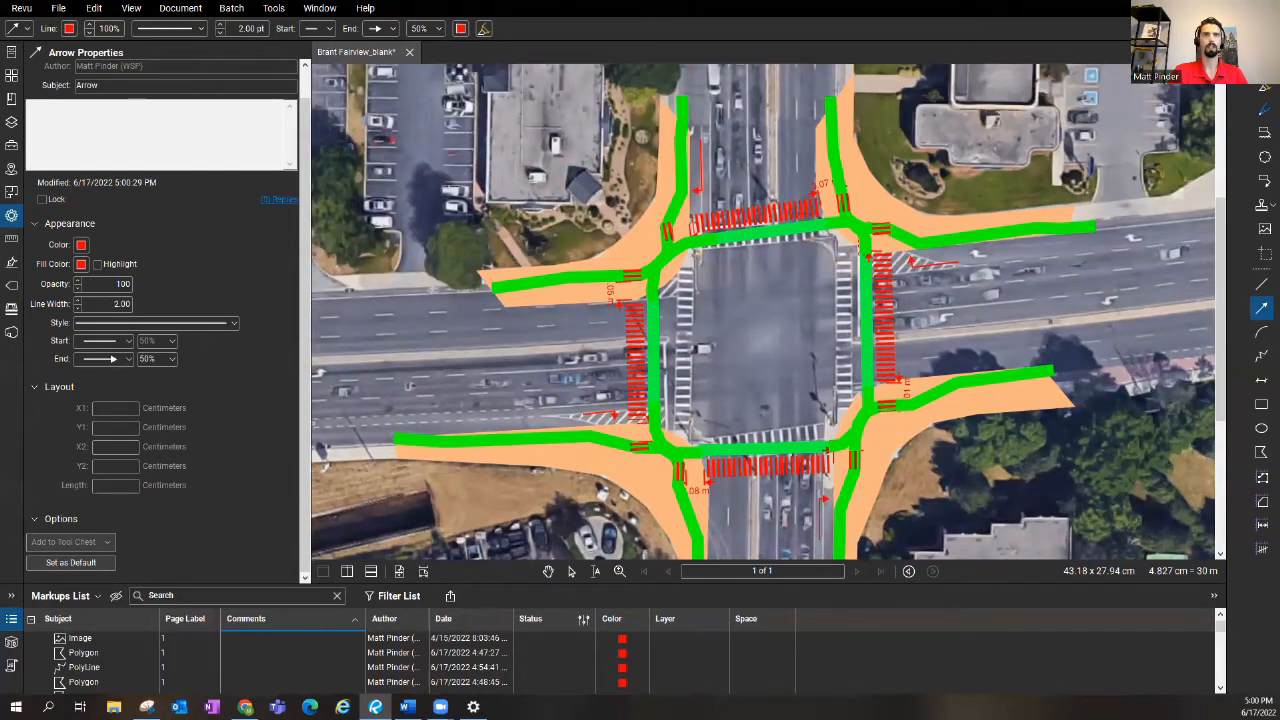
{"action": "left_click", "coordinate": [1261, 285]}
{"action": "scroll", "coordinate": [894, 282], "scroll_direction": "up", "scroll_amount": 1}
{"action": "scroll", "coordinate": [894, 282], "scroll_direction": "up", "scroll_amount": 1}
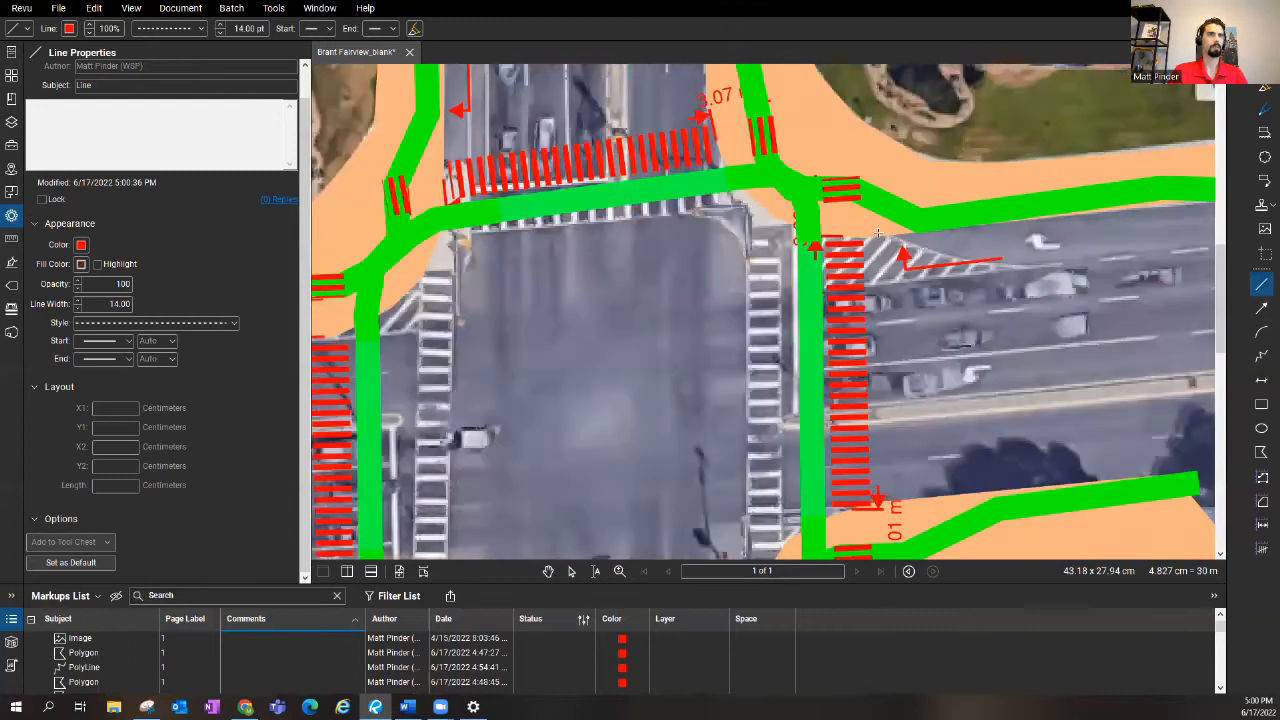
- Make the east line a solid 4 pt red stop bar and shorten its lower end
{"action": "left_click_drag", "start_coordinate": [903, 424], "coordinate": [902, 489]}
{"action": "left_click", "coordinate": [887, 502]}
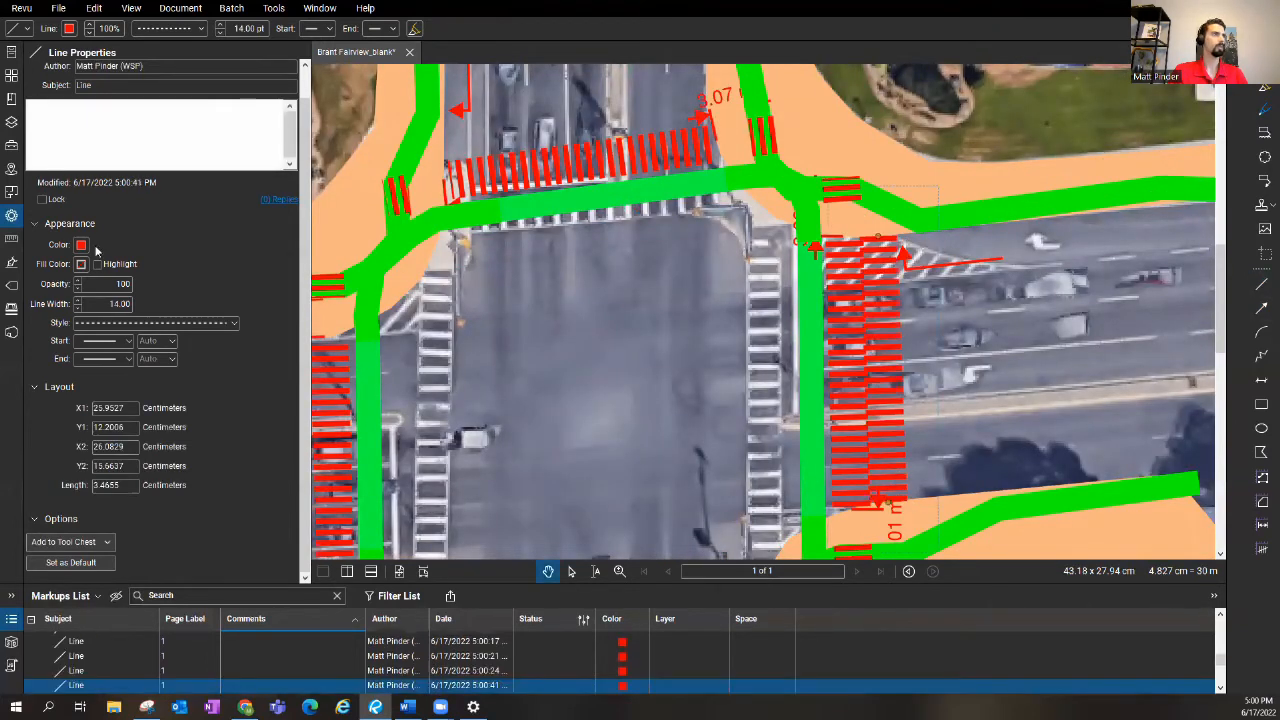
{"action": "double_click", "coordinate": [117, 303]}
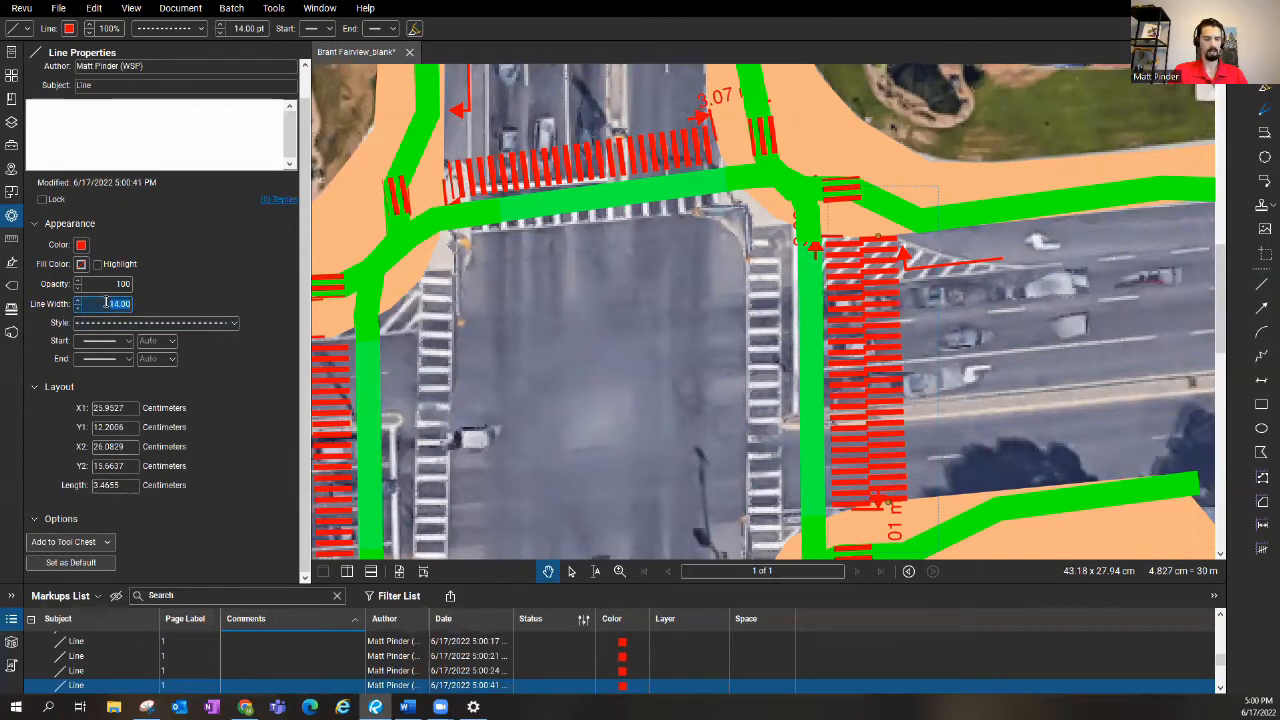
{"action": "type", "text": "6"}
{"action": "key", "text": "Return"}
{"action": "left_click", "coordinate": [103, 323]}
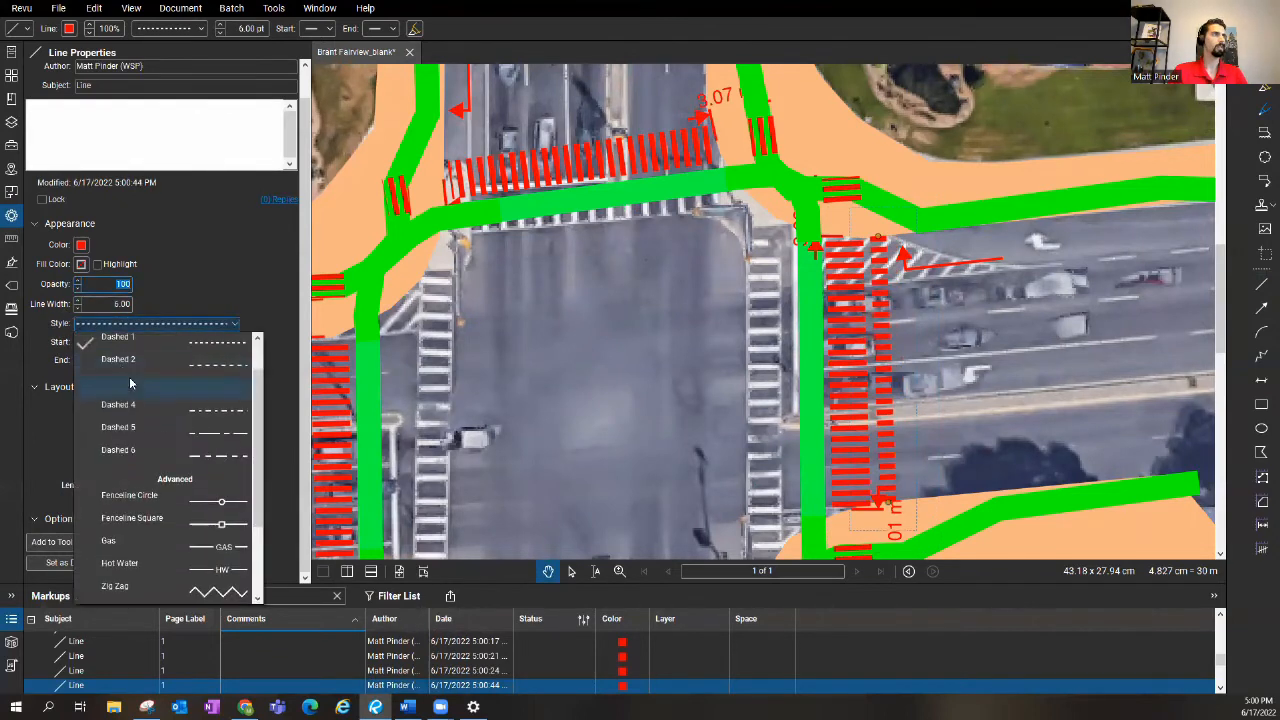
{"action": "left_click", "coordinate": [150, 340]}
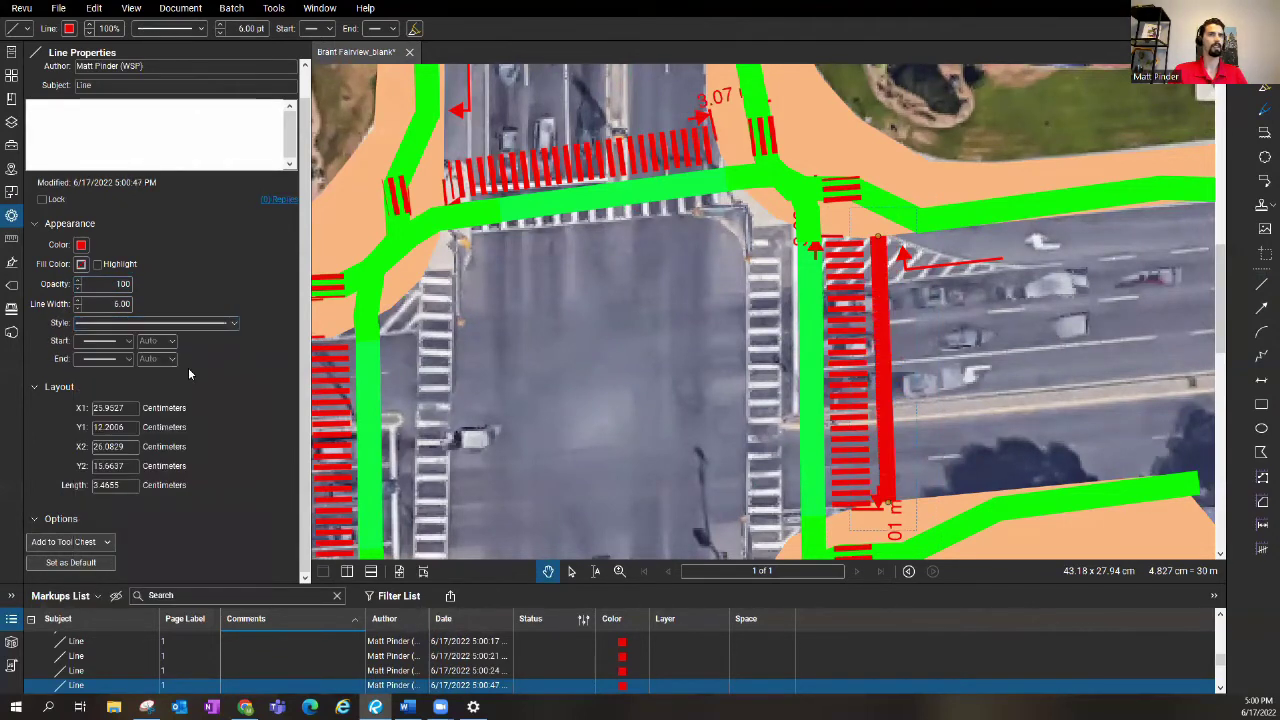
{"action": "left_click", "coordinate": [77, 307]}
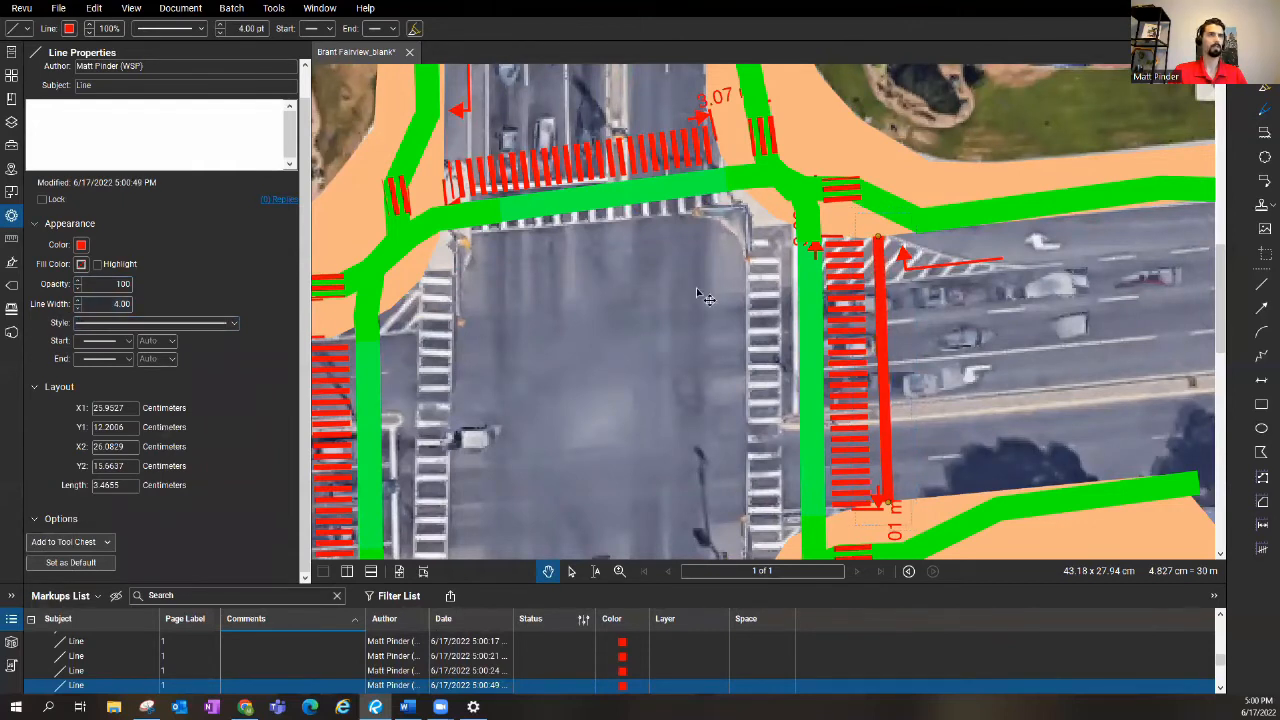
{"action": "scroll", "coordinate": [698, 294], "scroll_direction": "down", "scroll_amount": 2}
{"action": "scroll", "coordinate": [650, 355], "scroll_direction": "up", "scroll_amount": 1}
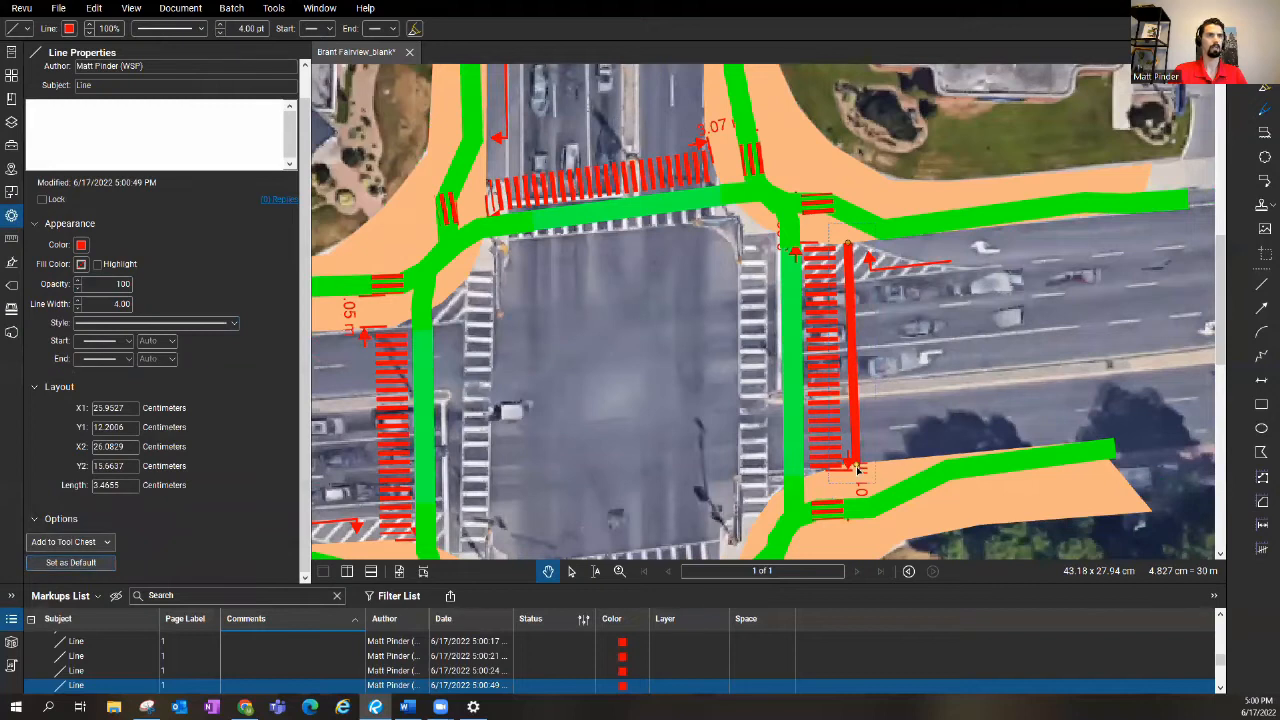
{"action": "left_click_drag", "start_coordinate": [855, 466], "coordinate": [852, 380]}
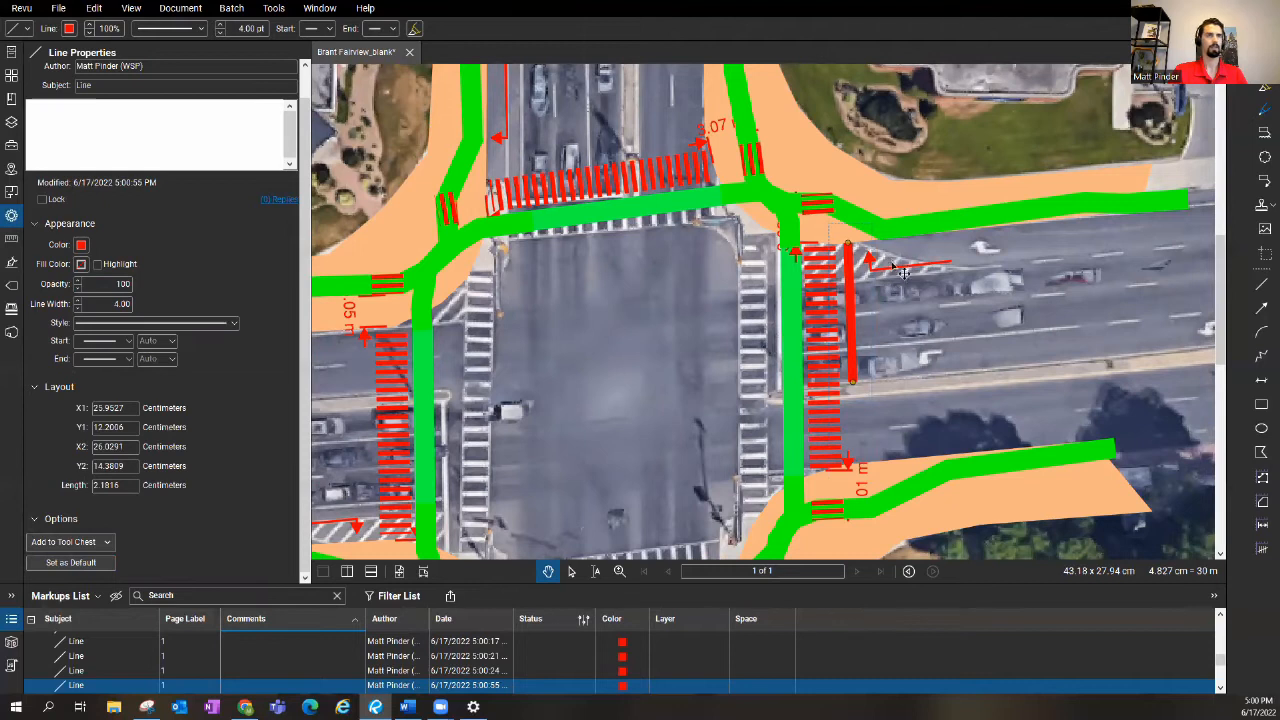
- Draw stop bars before the north and west crosswalks and start the south one
{"action": "left_click_drag", "start_coordinate": [930, 305], "coordinate": [1022, 277]}
{"action": "scroll", "coordinate": [1070, 343], "scroll_direction": "down", "scroll_amount": 1}
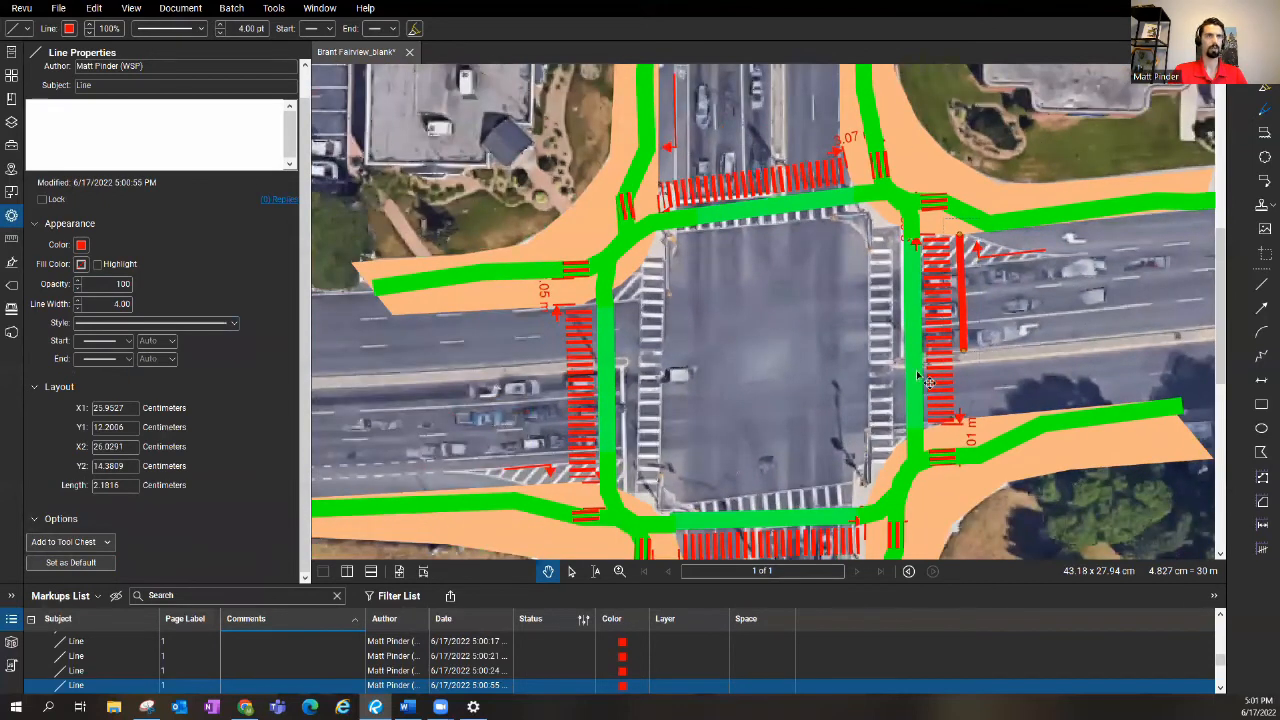
{"action": "scroll", "coordinate": [912, 280], "scroll_direction": "up", "scroll_amount": 1}
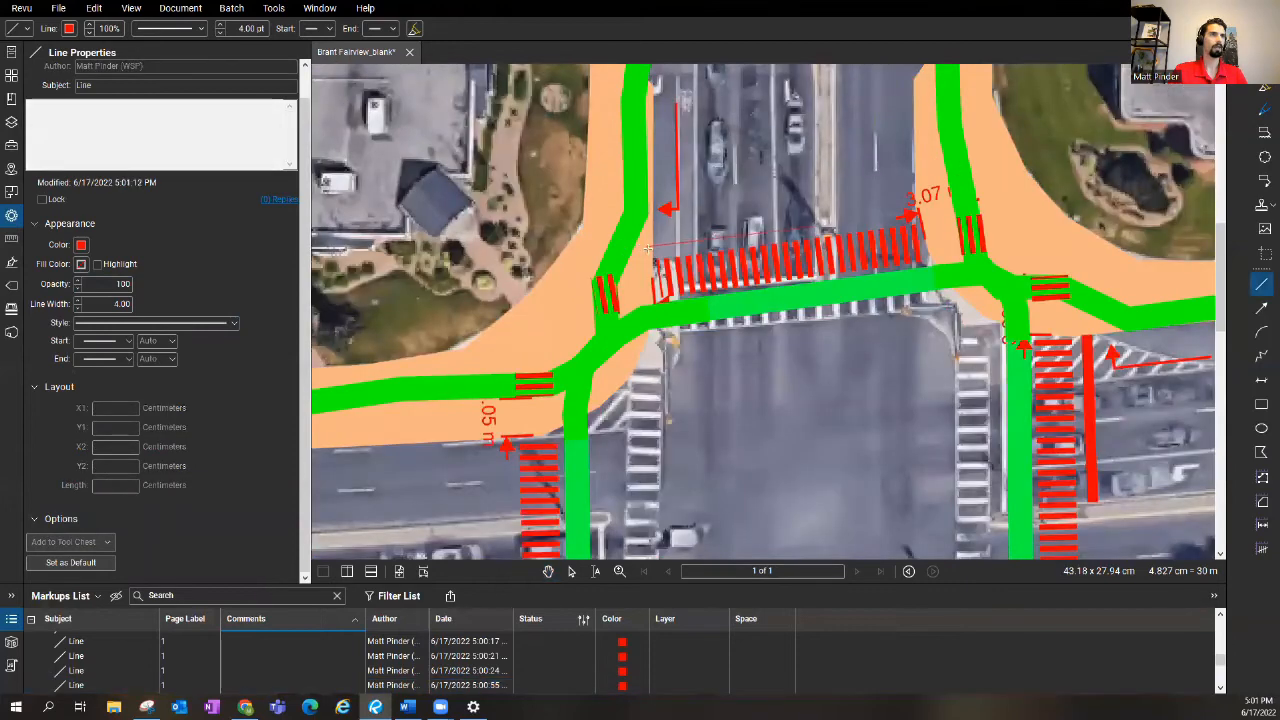
{"action": "left_click", "coordinate": [650, 250]}
{"action": "scroll", "coordinate": [800, 350], "scroll_direction": "down", "scroll_amount": 2}
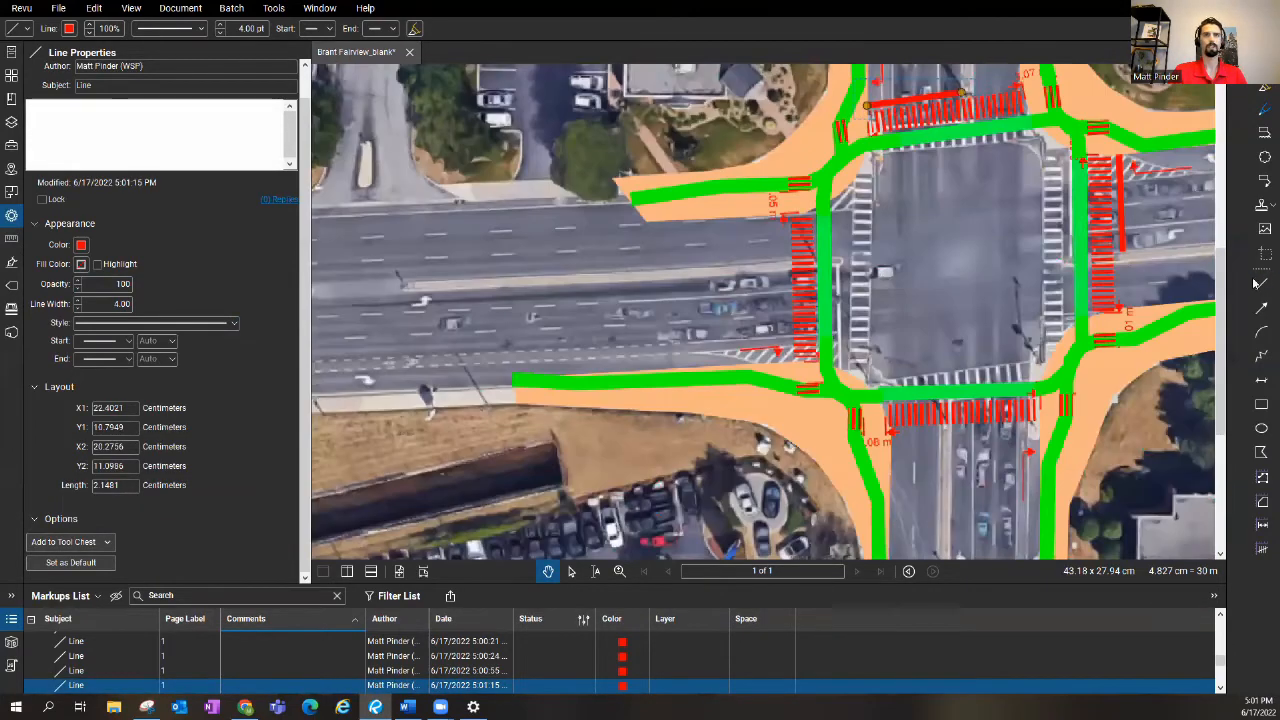
{"action": "scroll", "coordinate": [820, 300], "scroll_direction": "up", "scroll_amount": 1}
{"action": "left_click_drag", "start_coordinate": [782, 268], "coordinate": [782, 404]}
{"action": "left_click", "coordinate": [786, 392]}
{"action": "scroll", "coordinate": [786, 392], "scroll_direction": "down", "scroll_amount": 2}
{"action": "scroll", "coordinate": [940, 365], "scroll_direction": "up", "scroll_amount": 1}
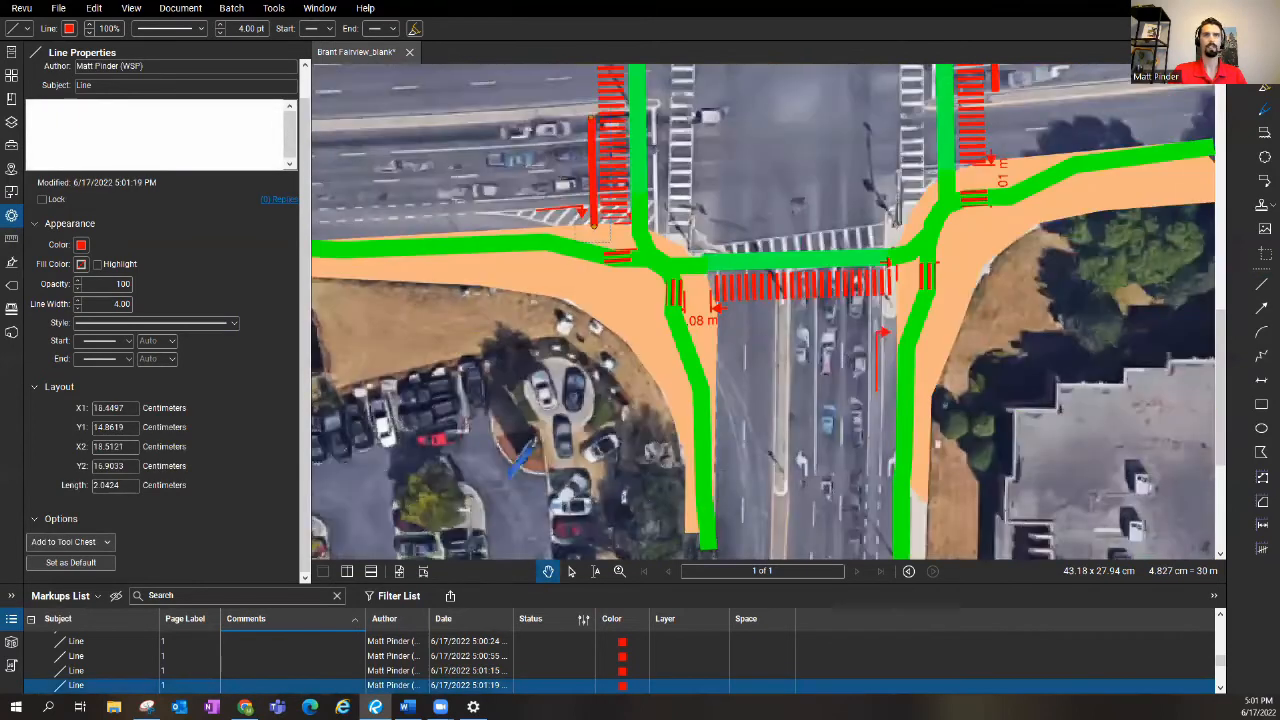
{"action": "left_click", "coordinate": [1262, 290]}
{"action": "scroll", "coordinate": [780, 300], "scroll_direction": "down", "scroll_amount": 1}
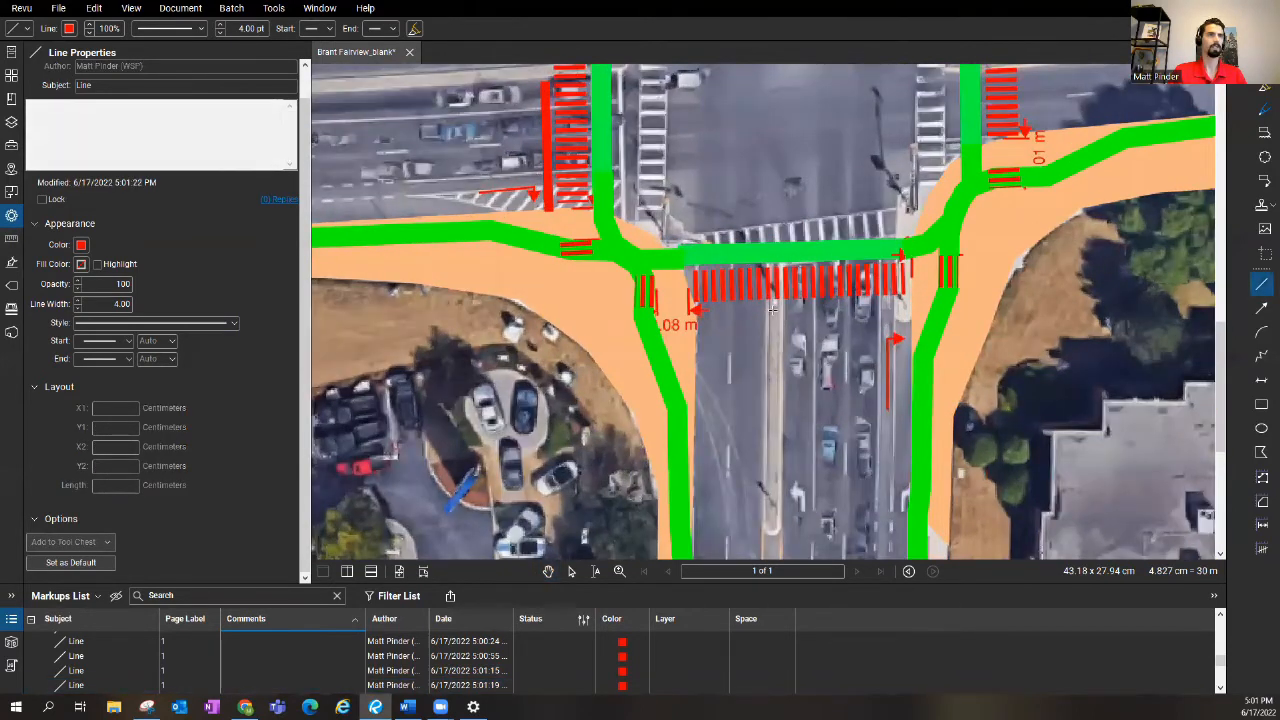
{"action": "scroll", "coordinate": [780, 305], "scroll_direction": "up", "scroll_amount": 1}
- Finish the stop bar and recentre the map to review the intersection markups
{"action": "left_click", "coordinate": [930, 305]}
{"action": "scroll", "coordinate": [828, 190], "scroll_direction": "down", "scroll_amount": 1}
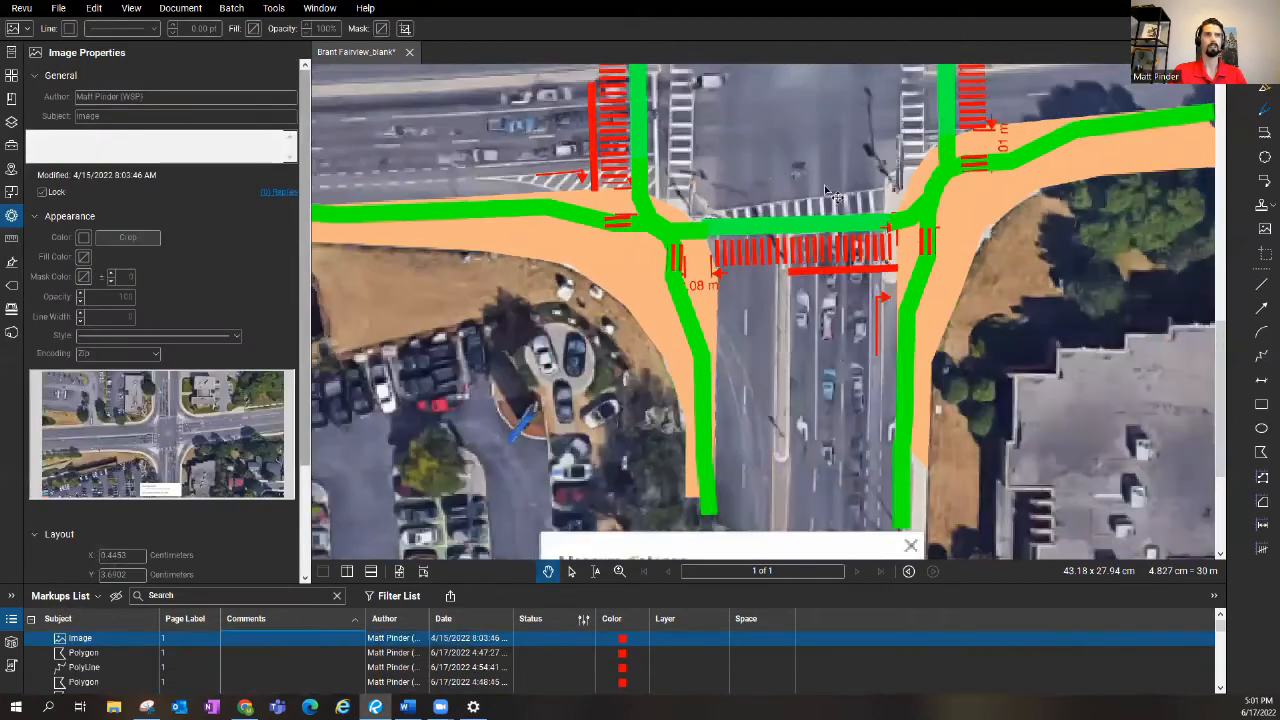
{"action": "scroll", "coordinate": [826, 296], "scroll_direction": "down", "scroll_amount": 1}
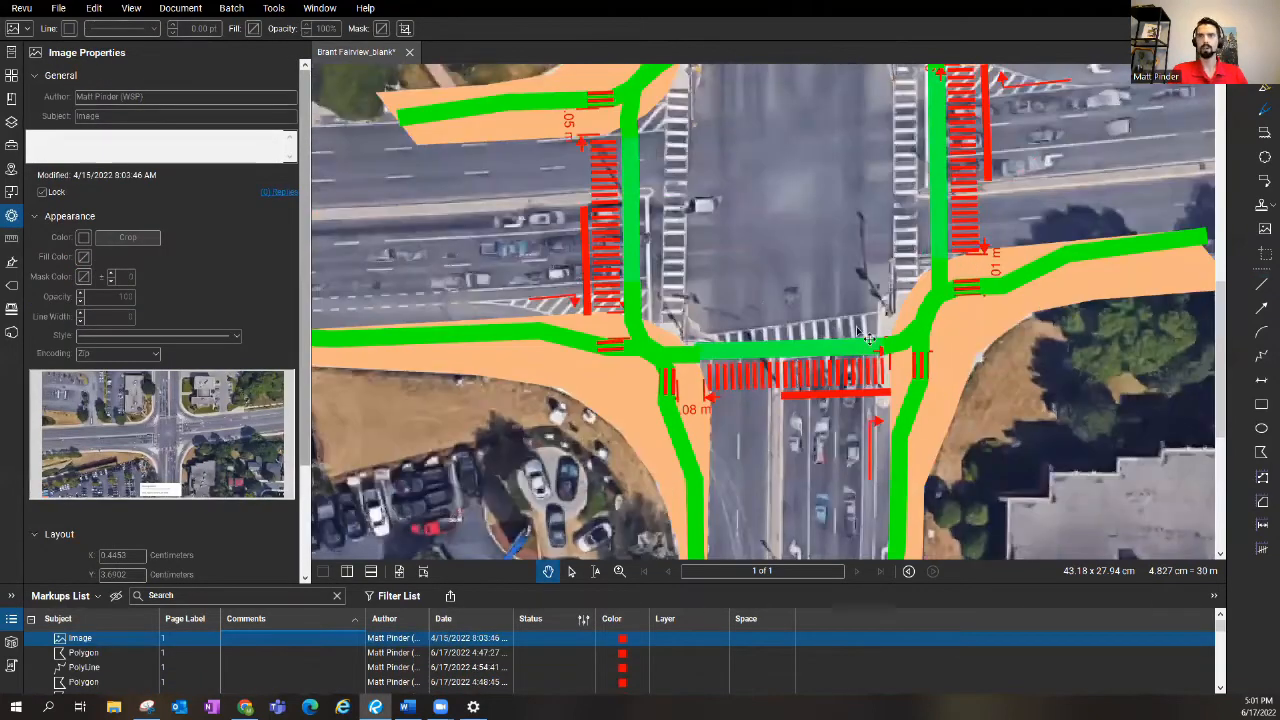
{"action": "scroll", "coordinate": [834, 206], "scroll_direction": "up", "scroll_amount": 1}
{"action": "scroll", "coordinate": [834, 206], "scroll_direction": "down", "scroll_amount": 1}
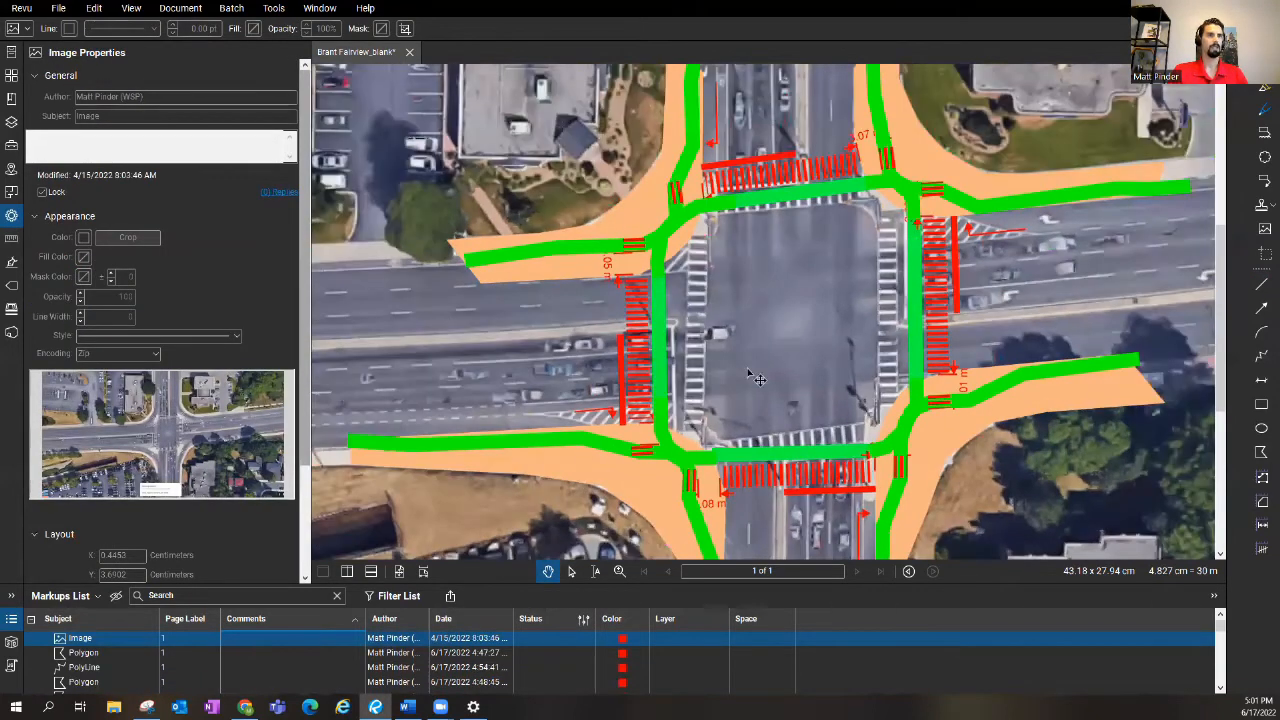
{"action": "scroll", "coordinate": [715, 392], "scroll_direction": "up", "scroll_amount": 1}
{"action": "scroll", "coordinate": [715, 392], "scroll_direction": "down", "scroll_amount": 1}
{"action": "scroll", "coordinate": [730, 320], "scroll_direction": "up", "scroll_amount": 1}
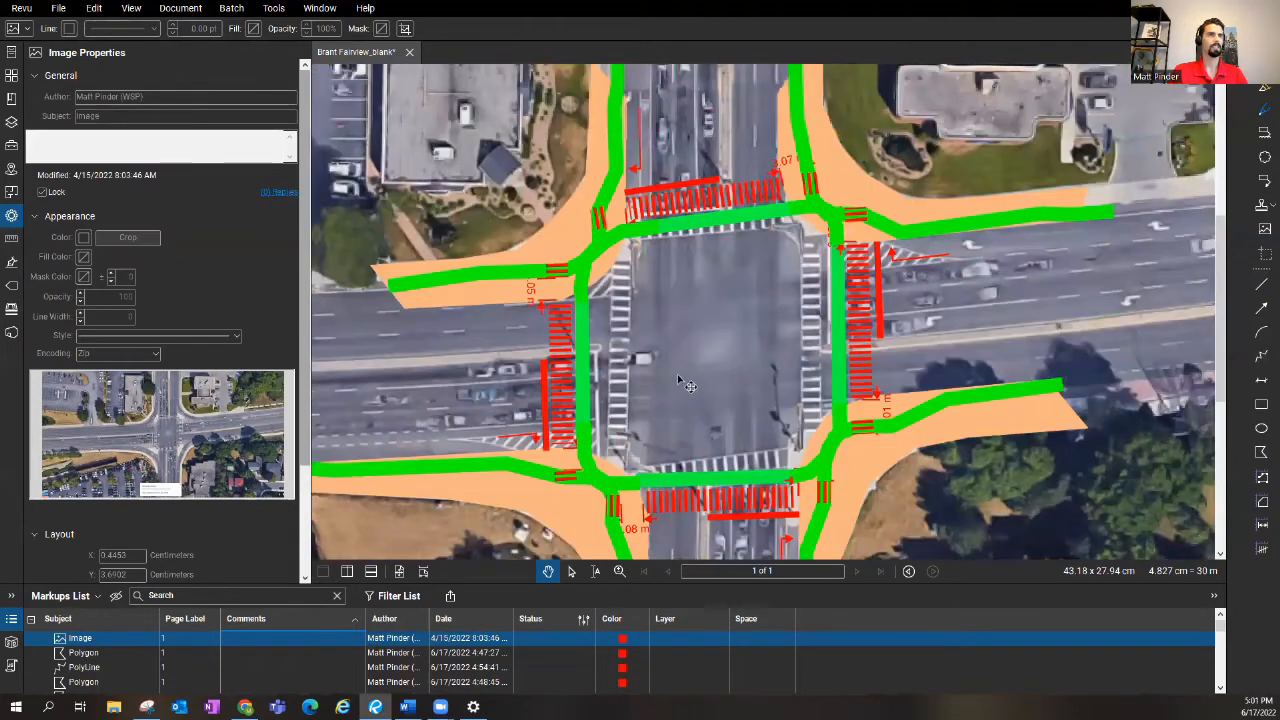
{"action": "scroll", "coordinate": [706, 396], "scroll_direction": "down", "scroll_amount": 1}
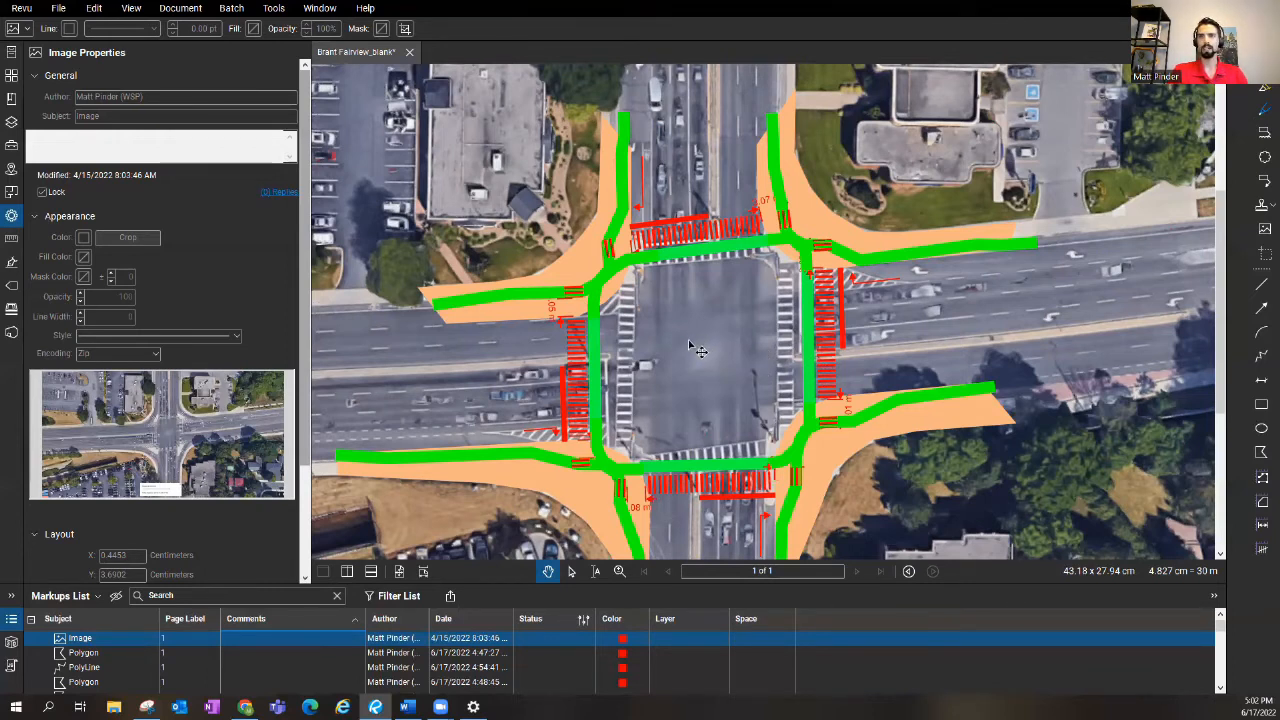
{"action": "left_click_drag", "start_coordinate": [692, 324], "coordinate": [702, 290]}
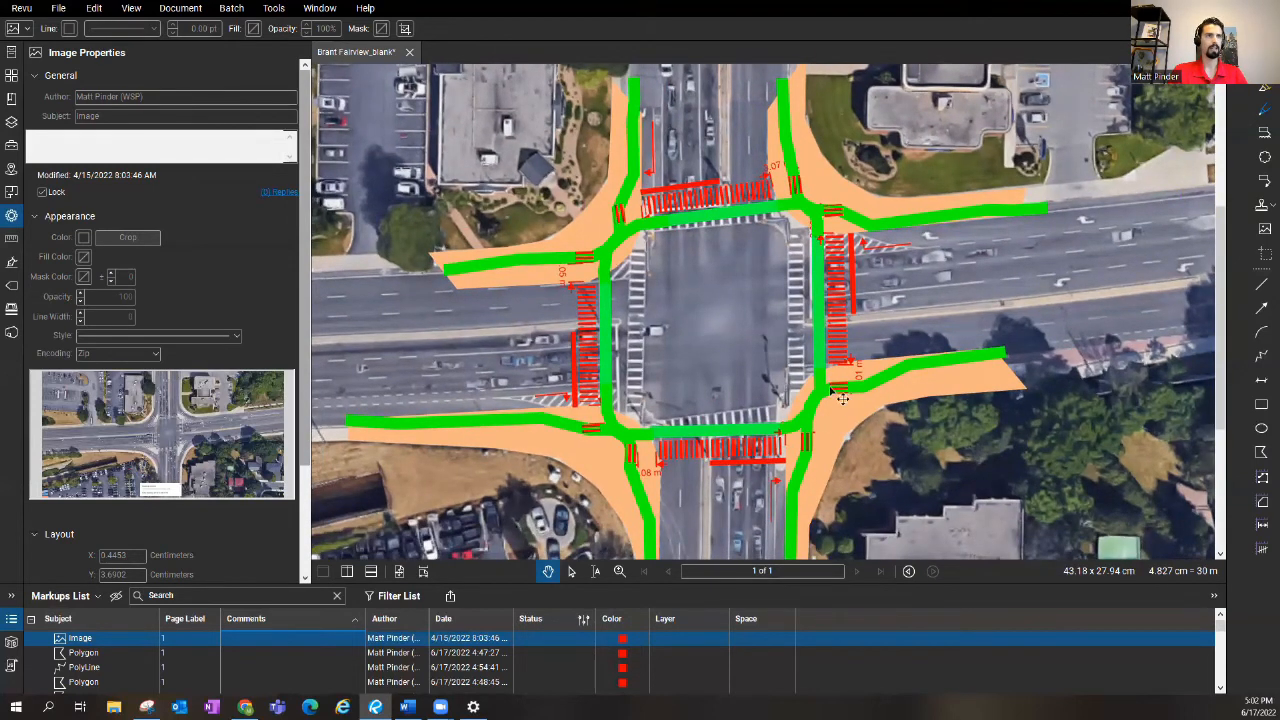
{"action": "scroll", "coordinate": [867, 404], "scroll_direction": "up", "scroll_amount": 1}
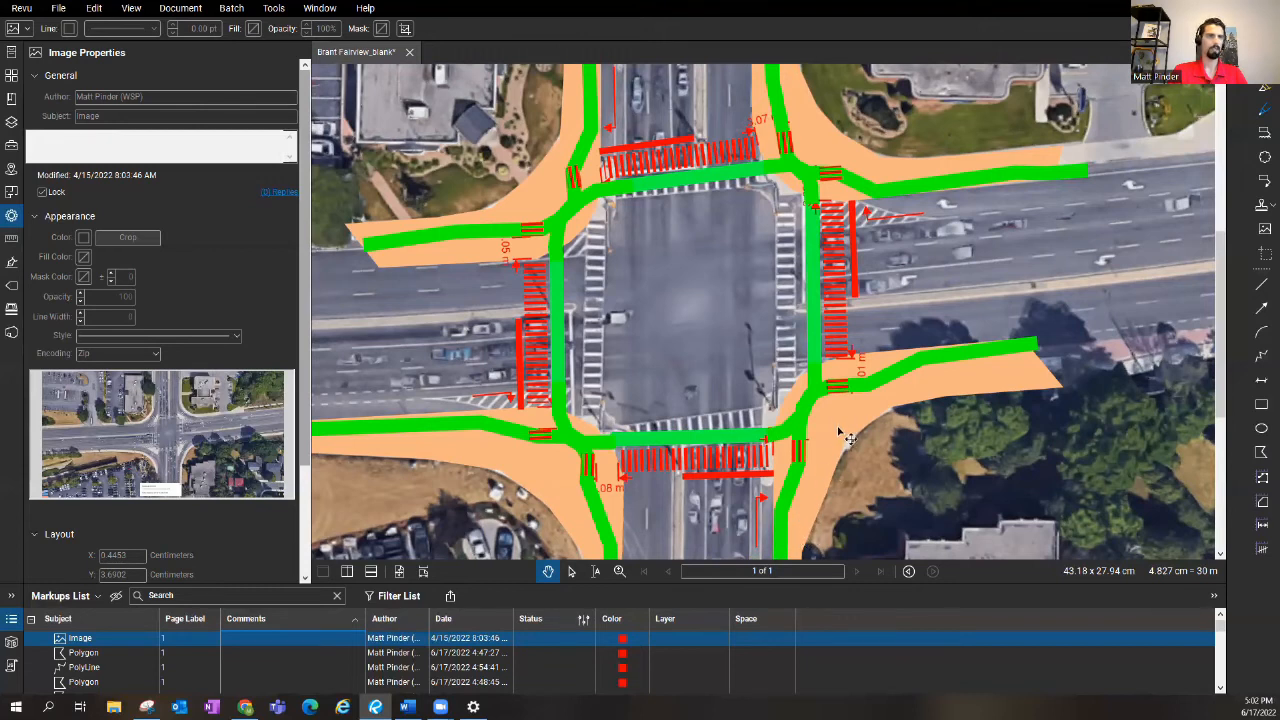
{"action": "scroll", "coordinate": [890, 430], "scroll_direction": "down", "scroll_amount": 1}
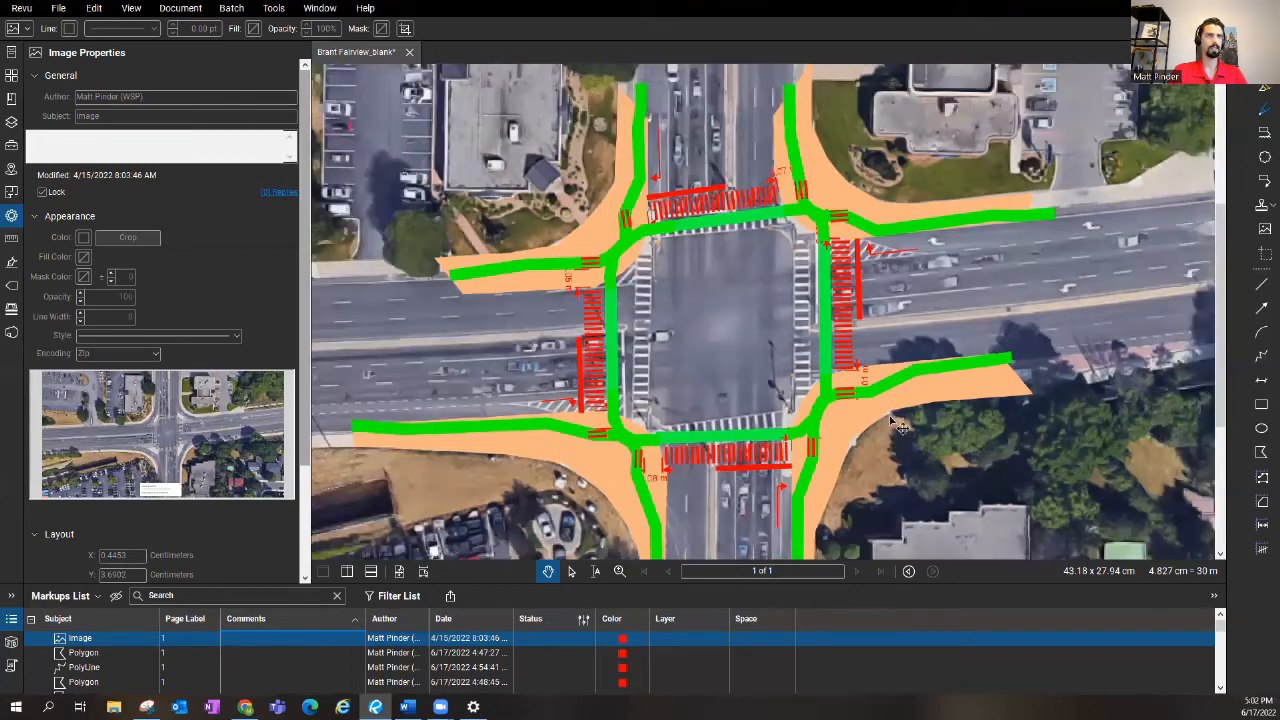
{"action": "scroll", "coordinate": [920, 455], "scroll_direction": "up", "scroll_amount": 1}
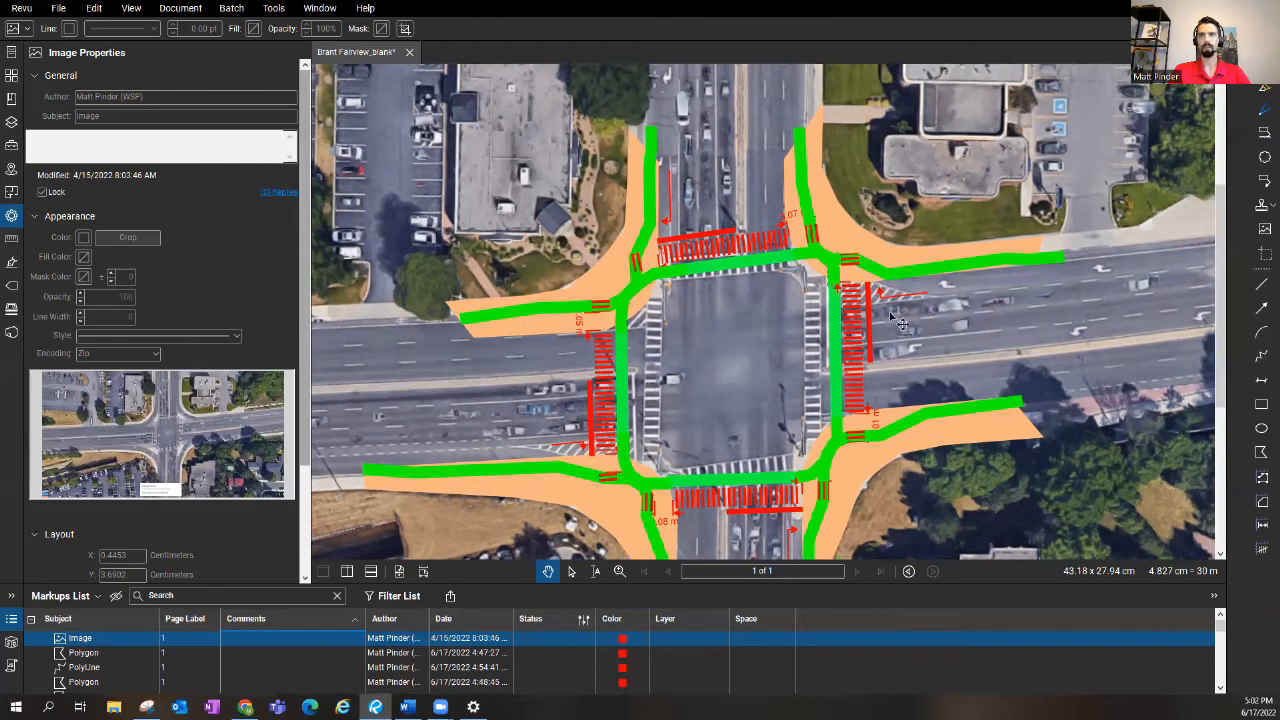
{"action": "scroll", "coordinate": [890, 270], "scroll_direction": "up", "scroll_amount": 1}
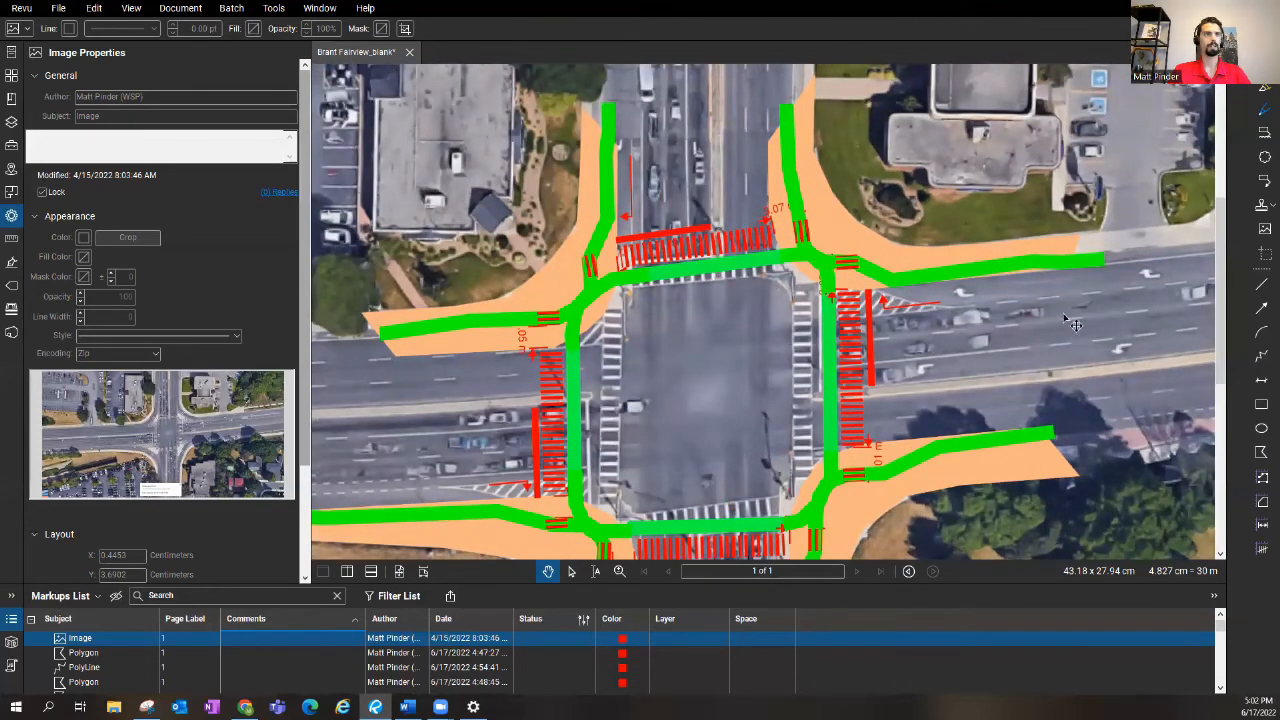
- Draw a closed polygon over the inner northeast corner for the truck apron
{"action": "left_click", "coordinate": [1261, 452]}
{"action": "scroll", "coordinate": [760, 220], "scroll_direction": "up", "scroll_amount": 1}
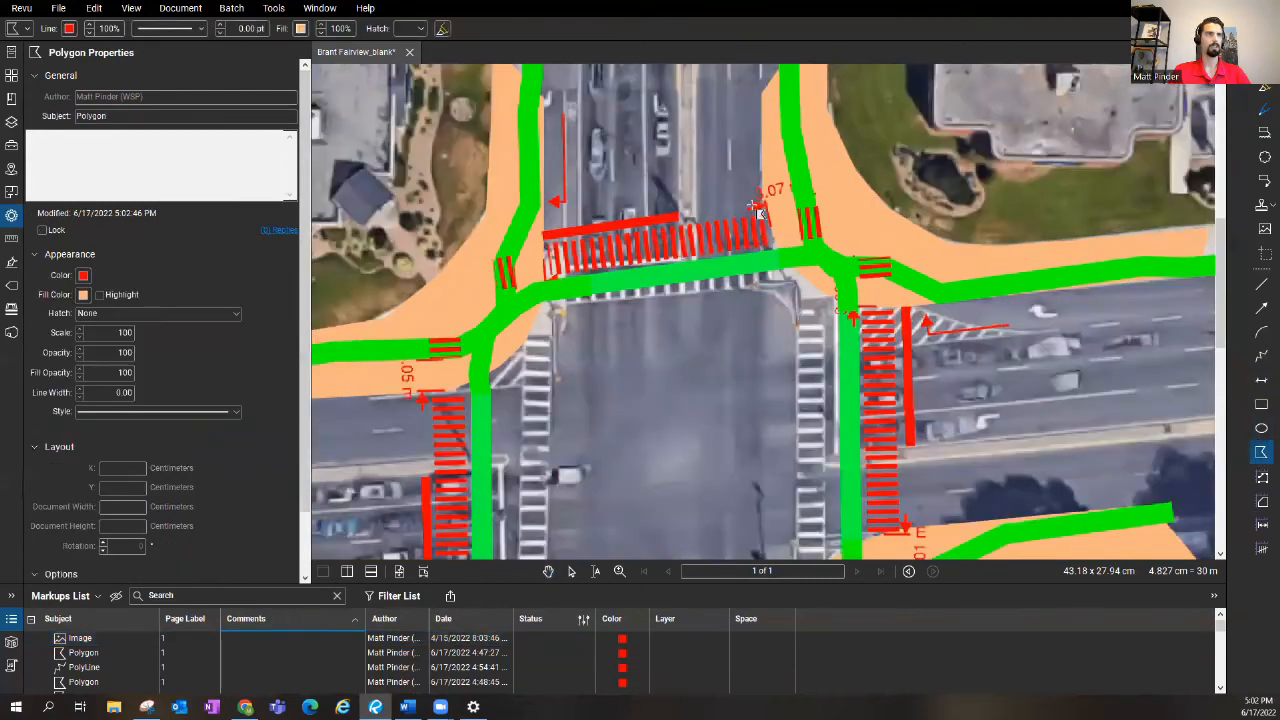
{"action": "scroll", "coordinate": [760, 220], "scroll_direction": "up", "scroll_amount": 1}
{"action": "left_click", "coordinate": [766, 298]}
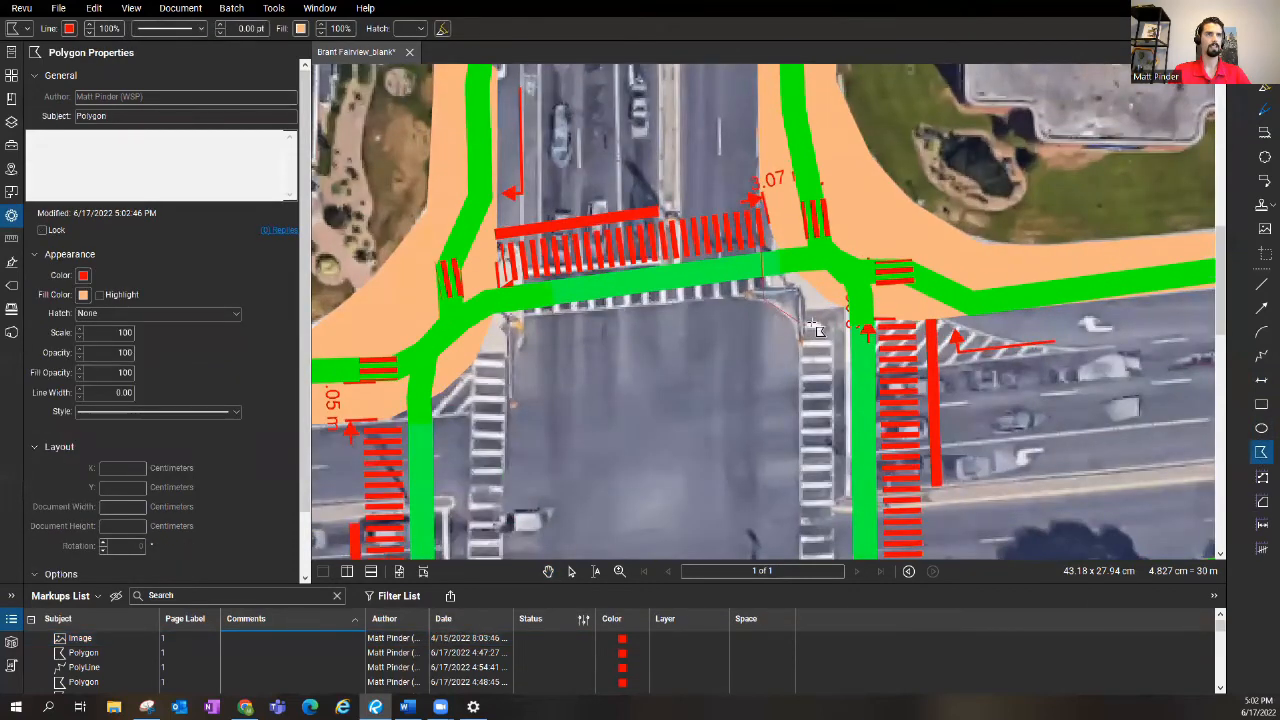
{"action": "left_click", "coordinate": [802, 322]}
{"action": "left_click", "coordinate": [860, 324]}
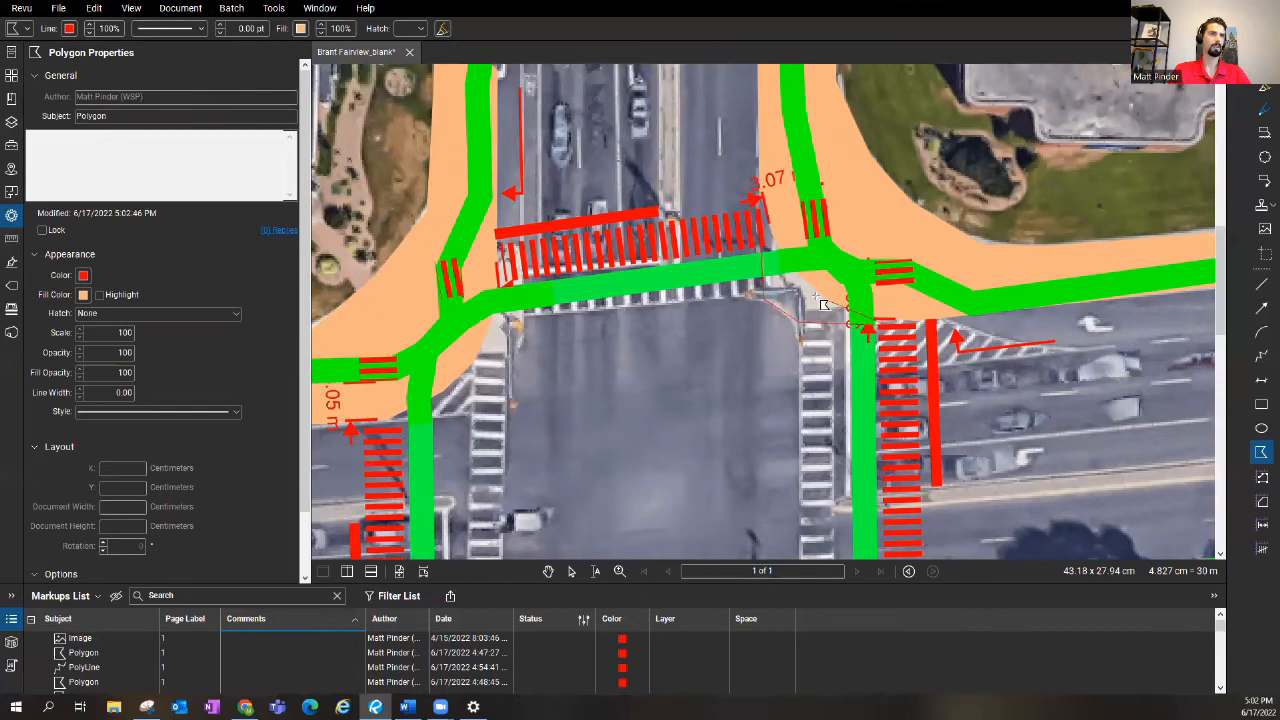
{"action": "double_click", "coordinate": [776, 238]}
- Fill the apron polygon grey, then darken it to a darker grey
{"action": "left_click", "coordinate": [83, 294]}
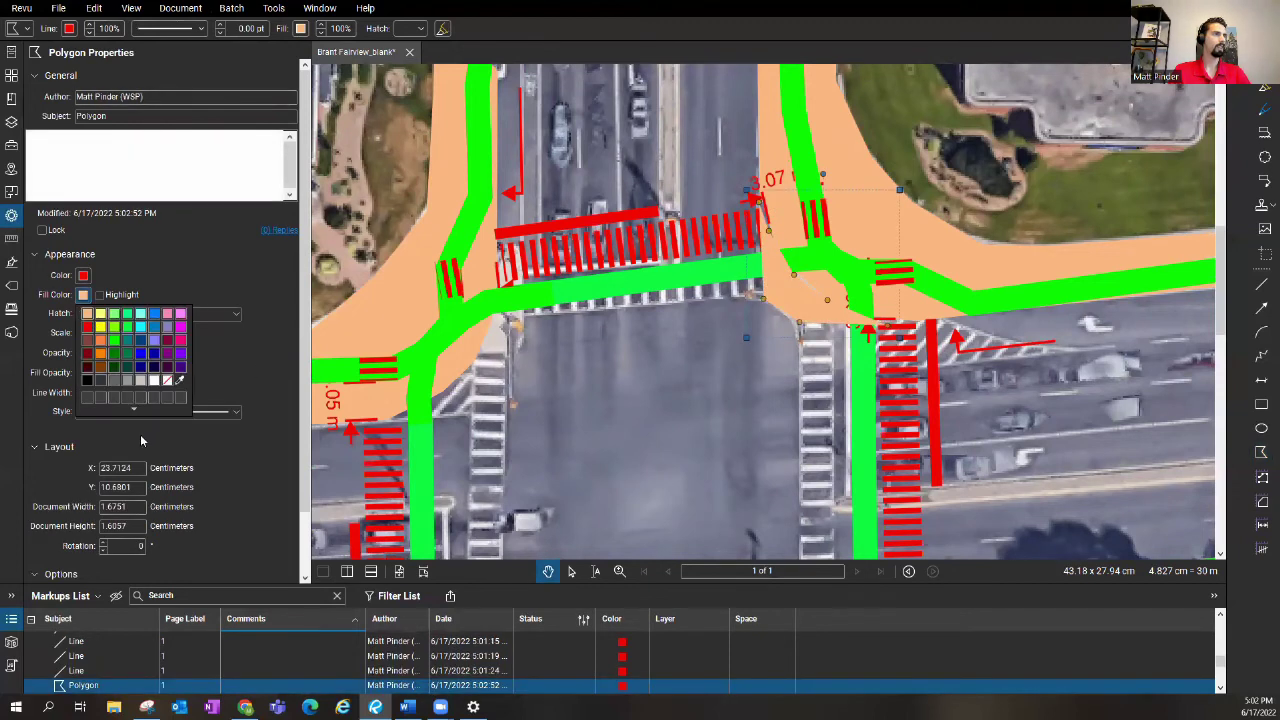
{"action": "left_click", "coordinate": [133, 382]}
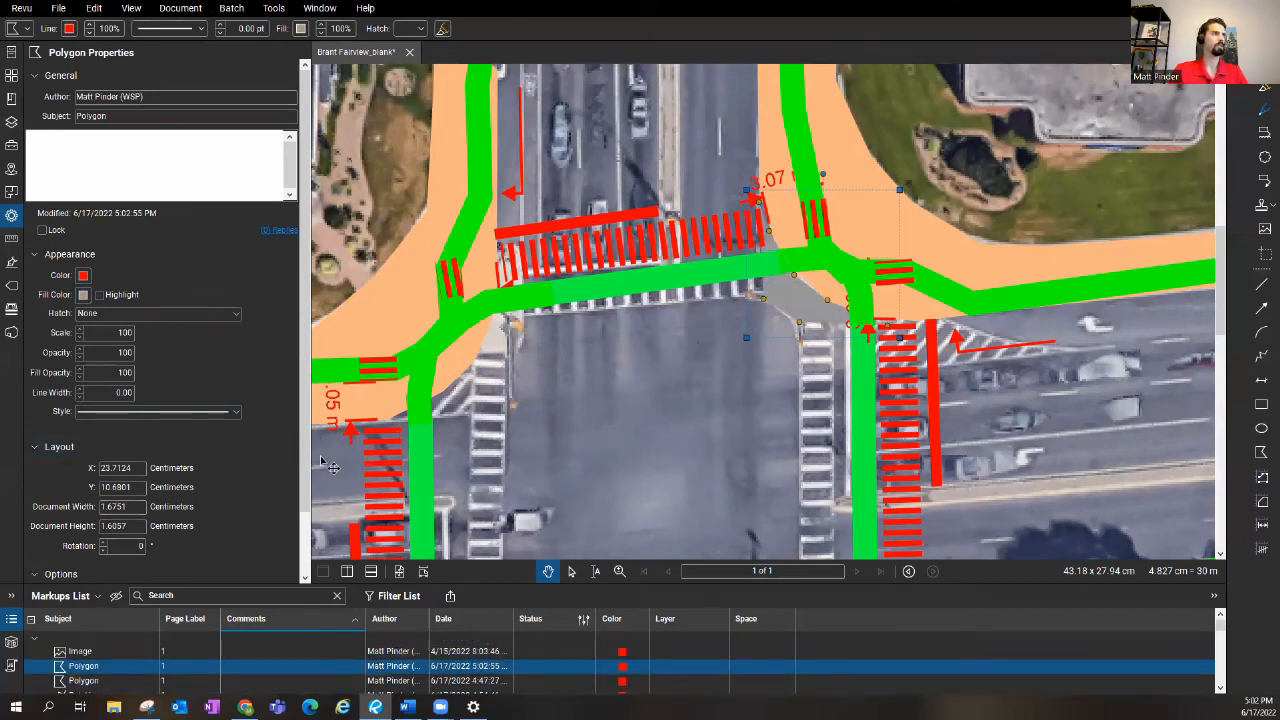
{"action": "left_click", "coordinate": [83, 294]}
{"action": "left_click", "coordinate": [110, 378]}
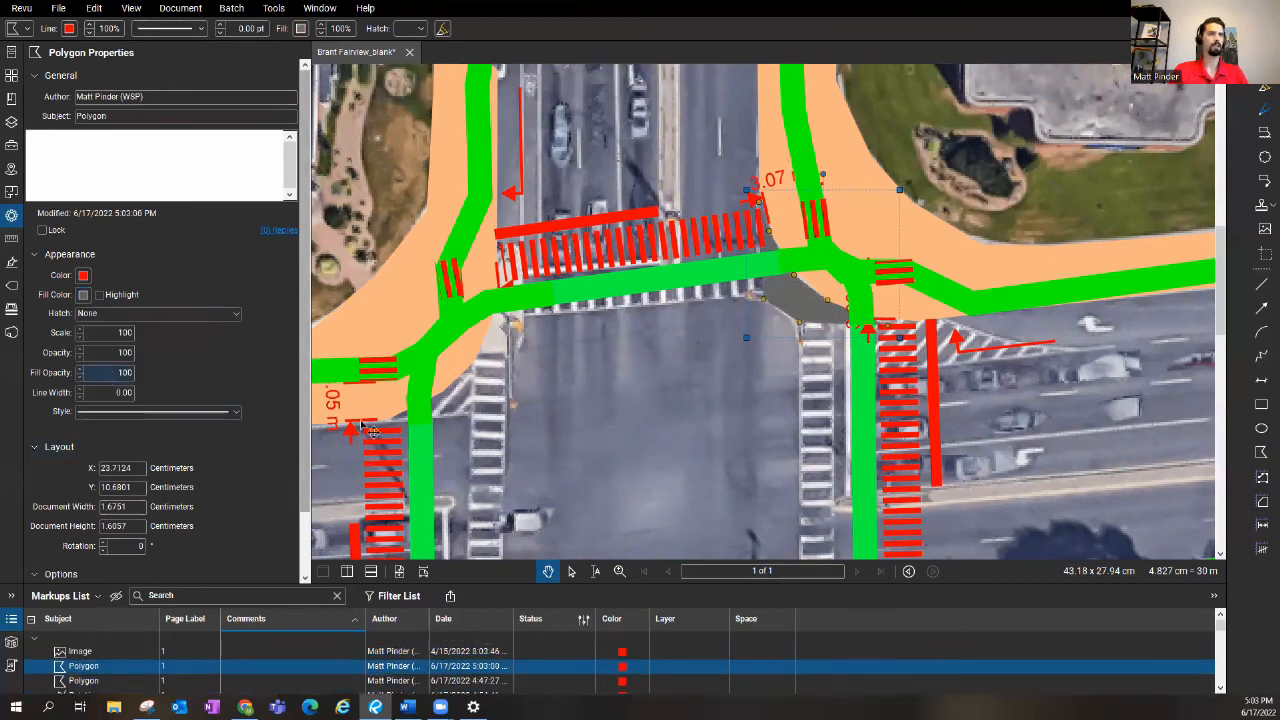
{"action": "left_click", "coordinate": [600, 432]}
{"action": "scroll", "coordinate": [903, 296], "scroll_direction": "up", "scroll_amount": 1}
{"action": "scroll", "coordinate": [843, 295], "scroll_direction": "down", "scroll_amount": 1}
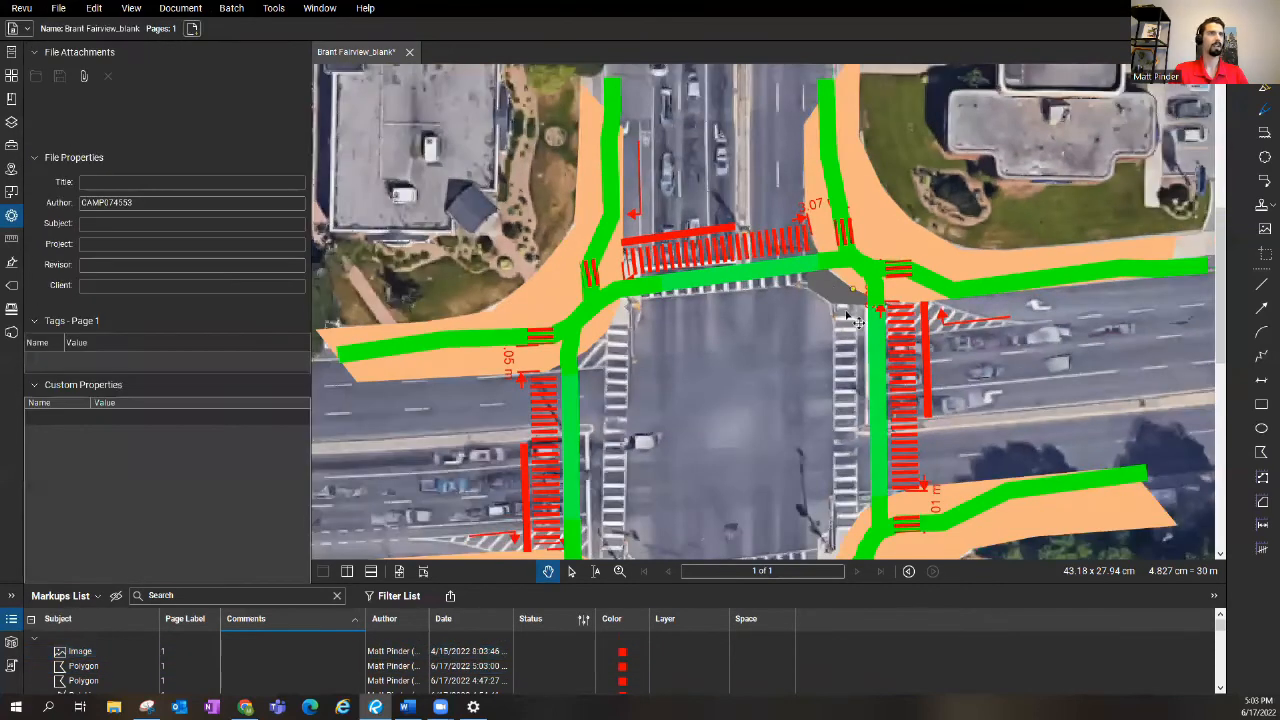
{"action": "left_click", "coordinate": [828, 290]}
{"action": "scroll", "coordinate": [828, 290], "scroll_direction": "up", "scroll_amount": 1}
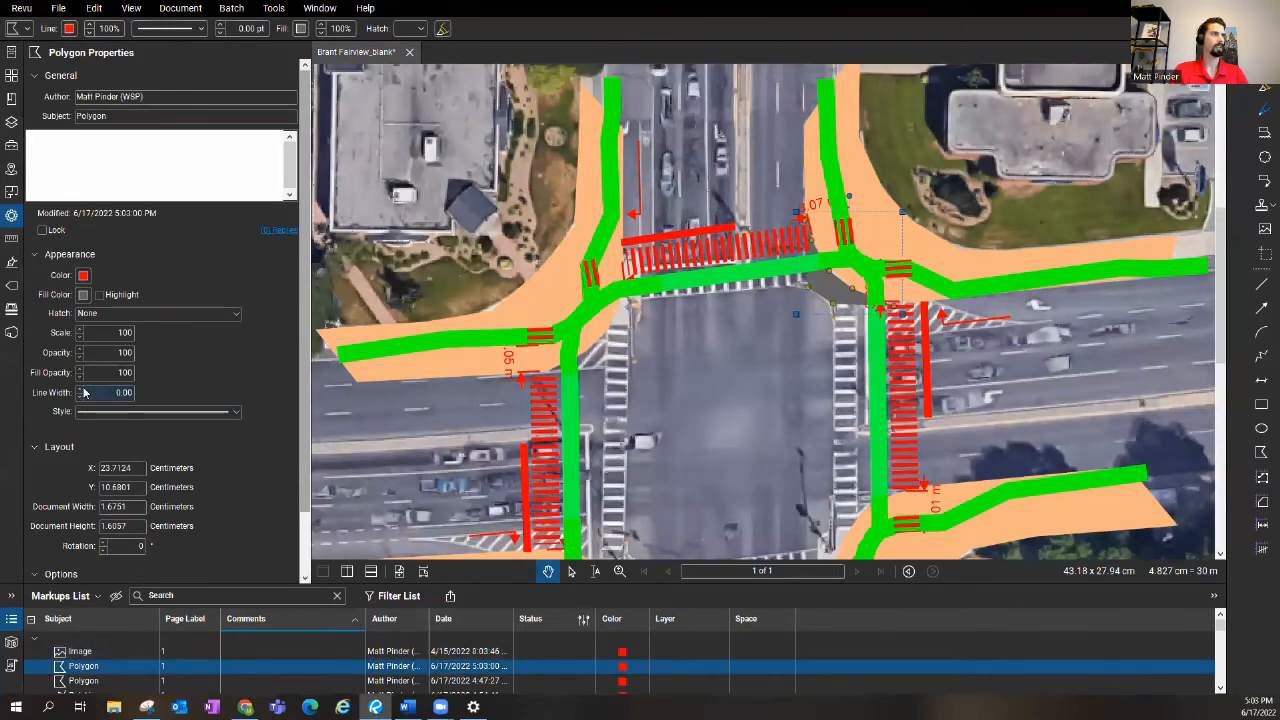
{"action": "left_click", "coordinate": [708, 485]}
{"action": "scroll", "coordinate": [810, 410], "scroll_direction": "down", "scroll_amount": 1}
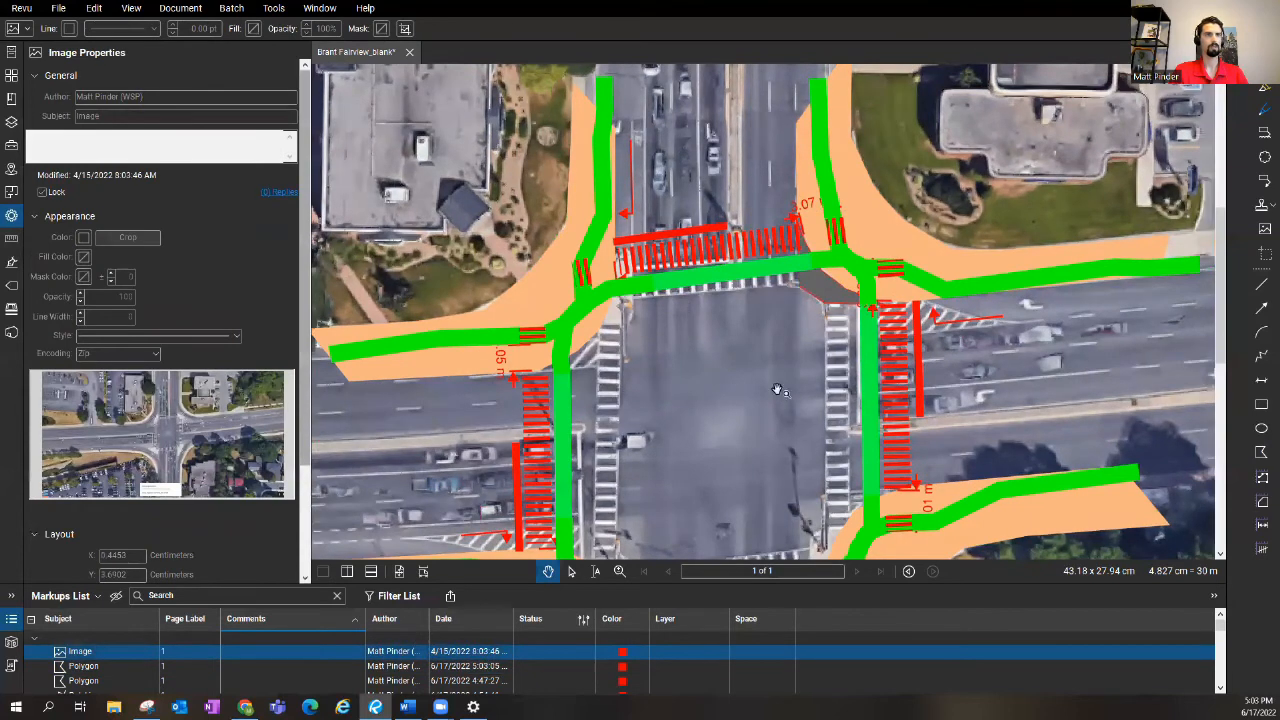
{"action": "scroll", "coordinate": [780, 404], "scroll_direction": "up", "scroll_amount": 1}
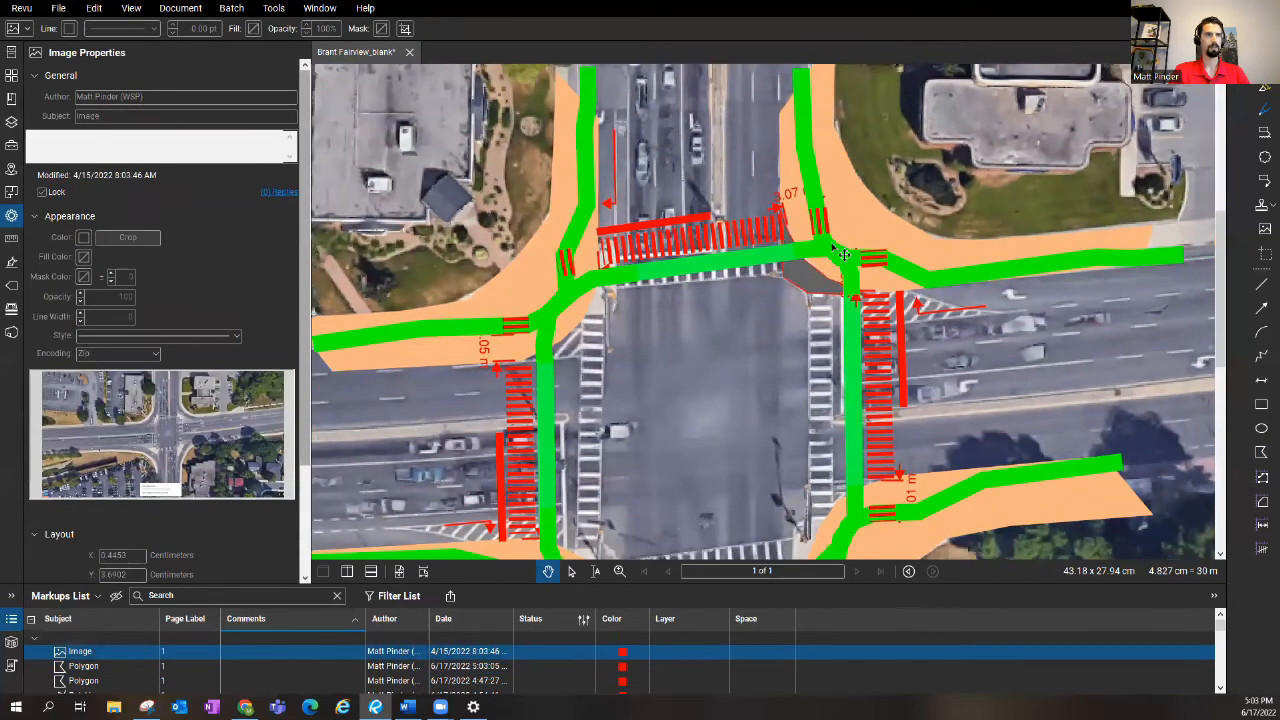